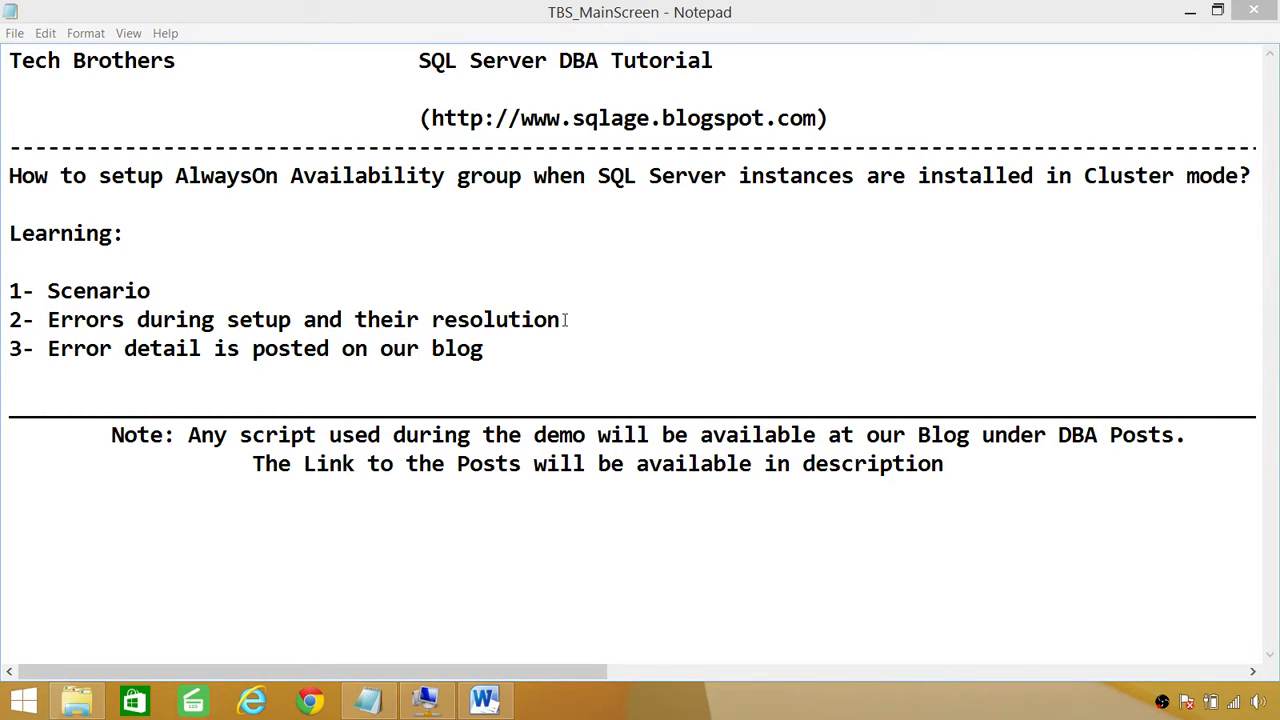
# Step: Review the setup error notes in the Word document, highlighting the line about error details
pyautogui.click(484, 700)
pyautogui.scroll(-1, 487, 316)
pyautogui.scroll(-12, 487, 316)
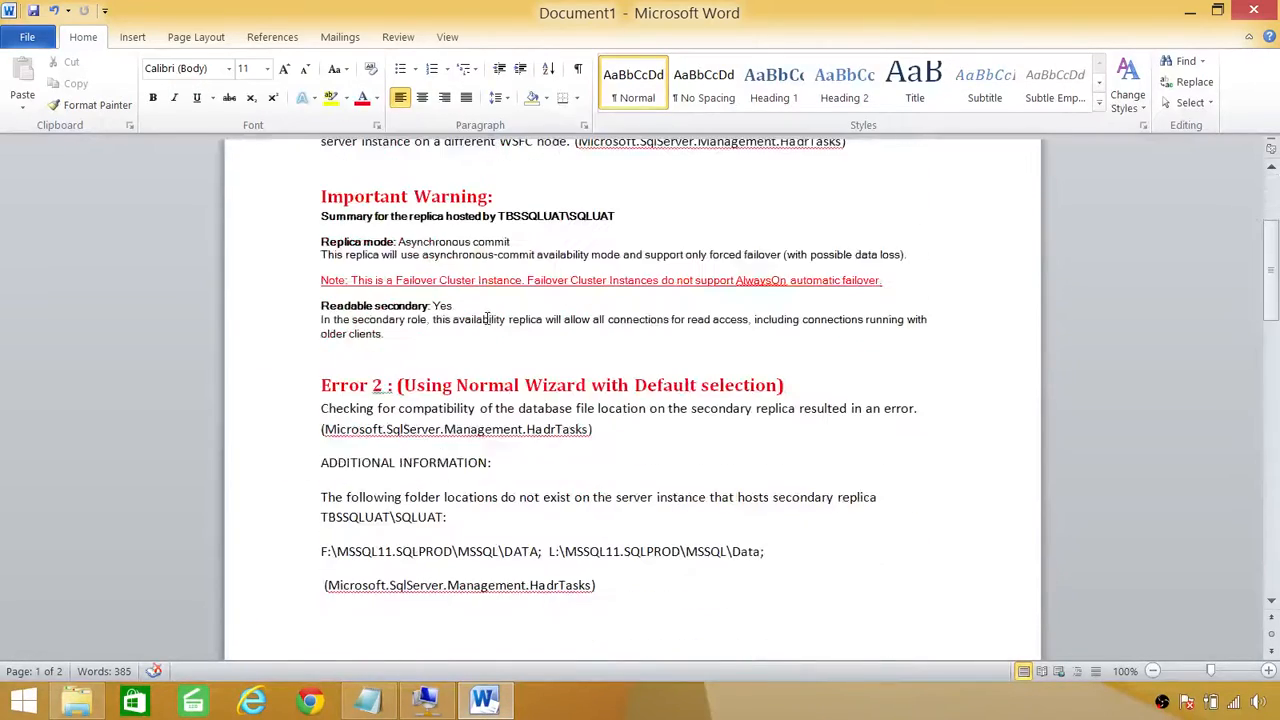
pyautogui.scroll(-10, 487, 318)
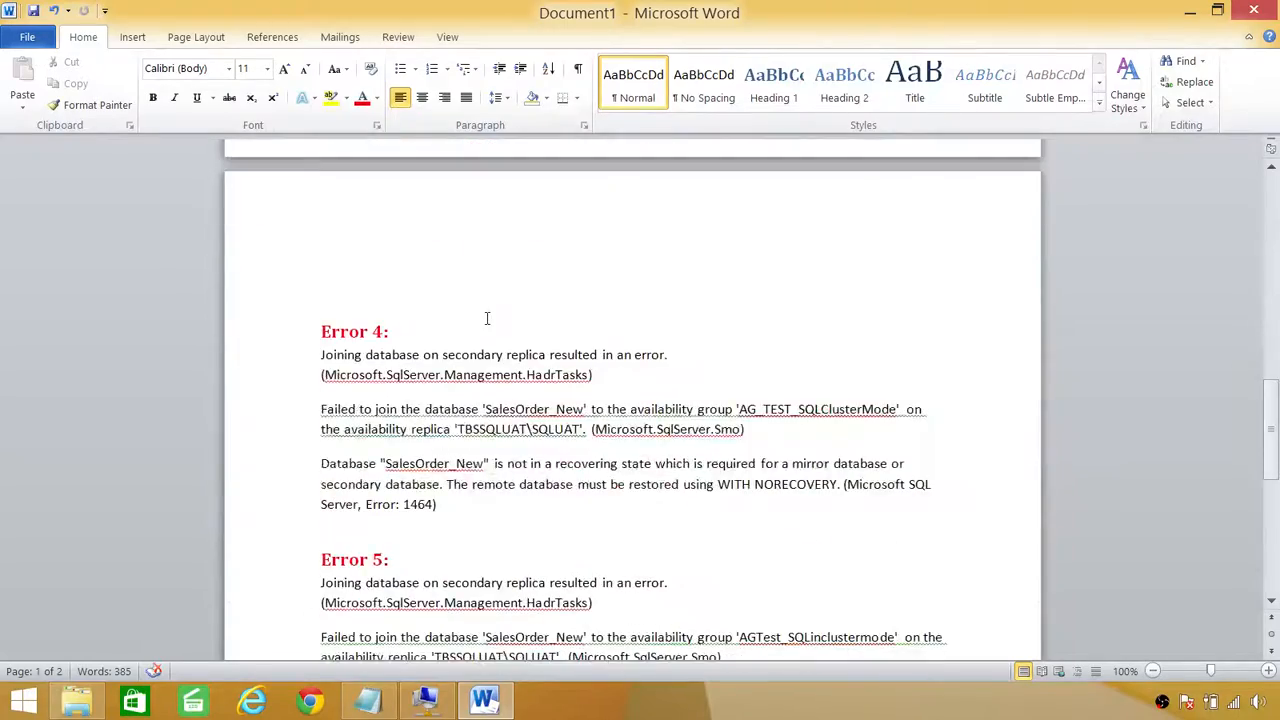
pyautogui.scroll(8, 476, 415)
pyautogui.scroll(13, 476, 415)
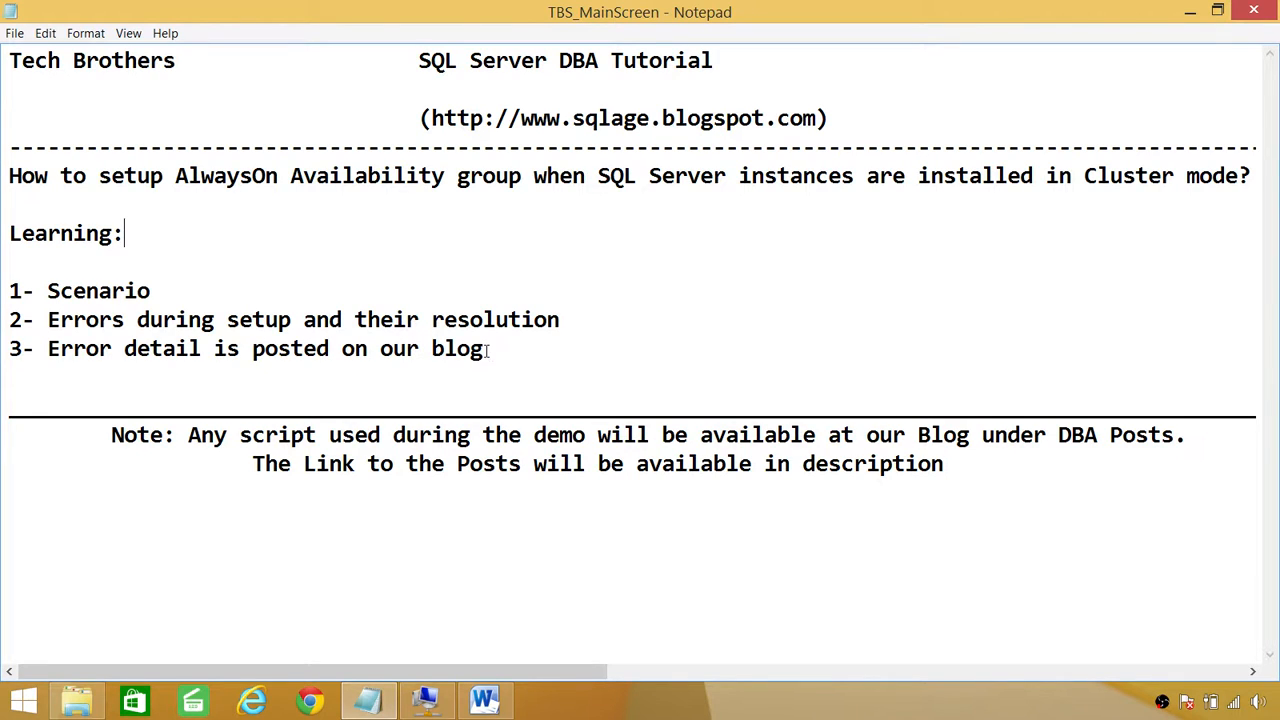
pyautogui.moveTo(490, 350); pyautogui.dragTo(48, 349)
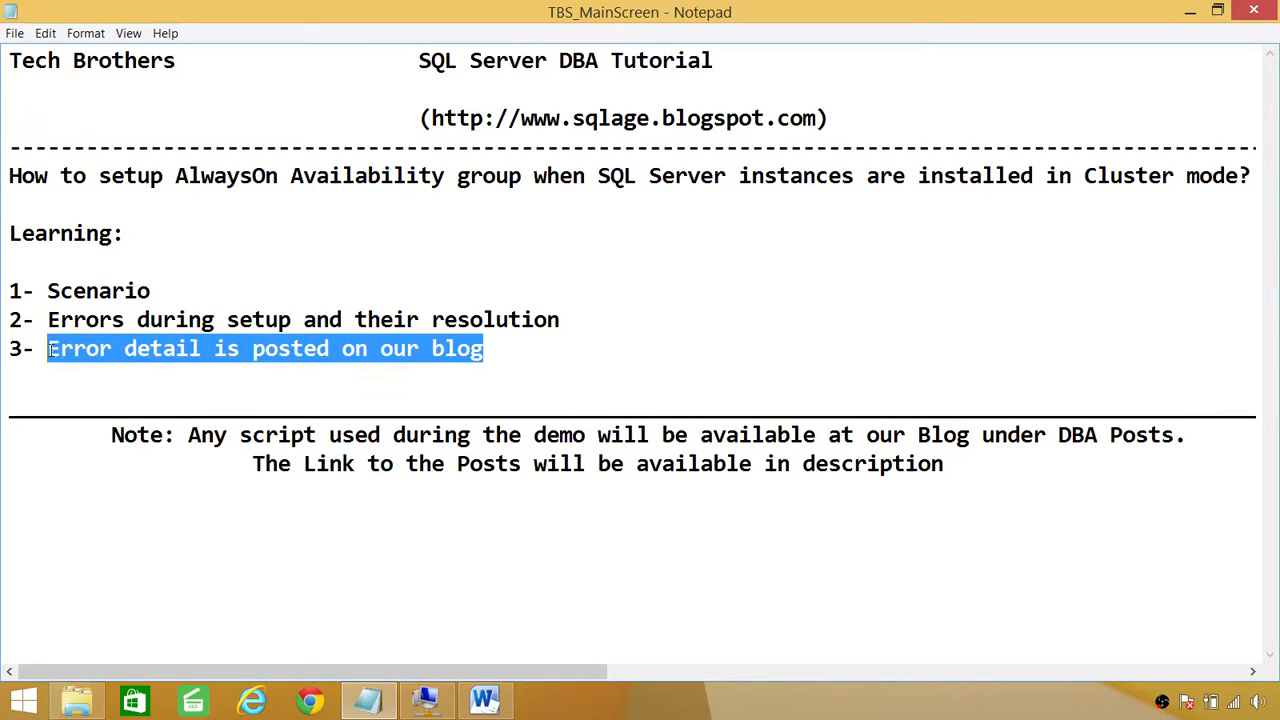
pyautogui.click(496, 352)
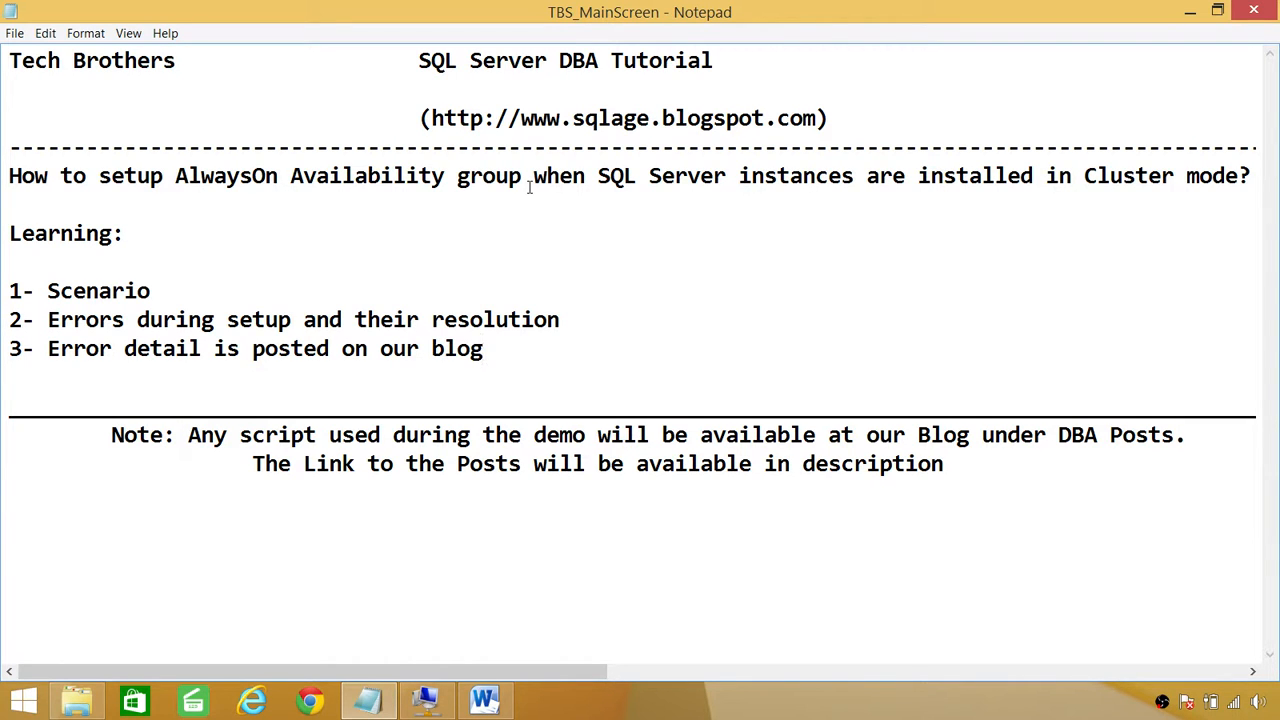
# Step: Inspect the SQLPROD role, the cluster nodes and TBSNODE2 in Failover Cluster Manager, then minimize it
pyautogui.click(426, 700)
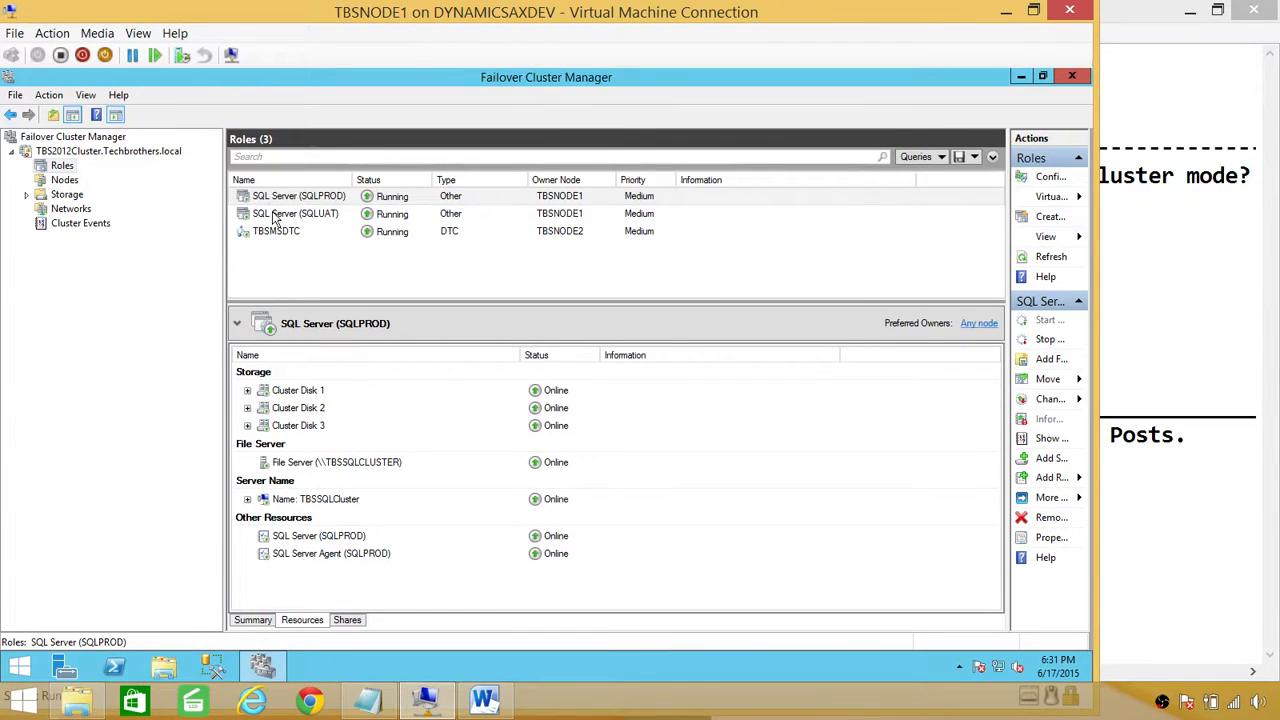
pyautogui.click(335, 197)
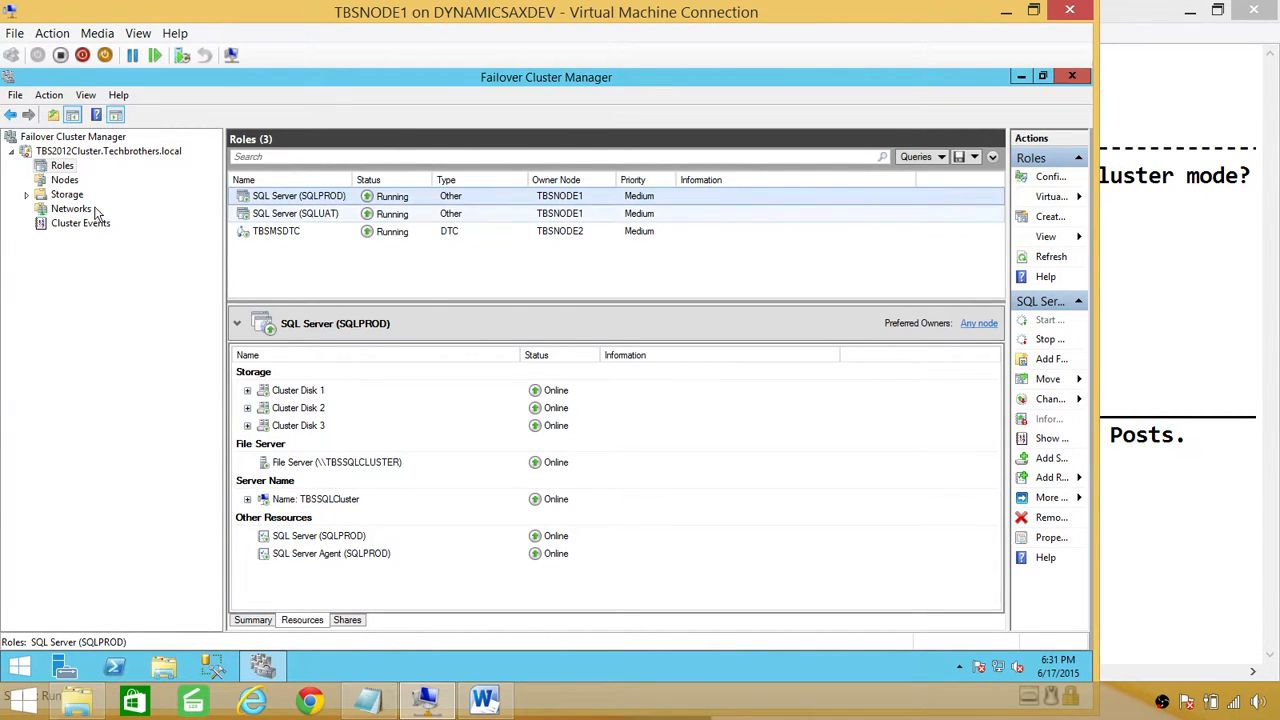
pyautogui.click(64, 180)
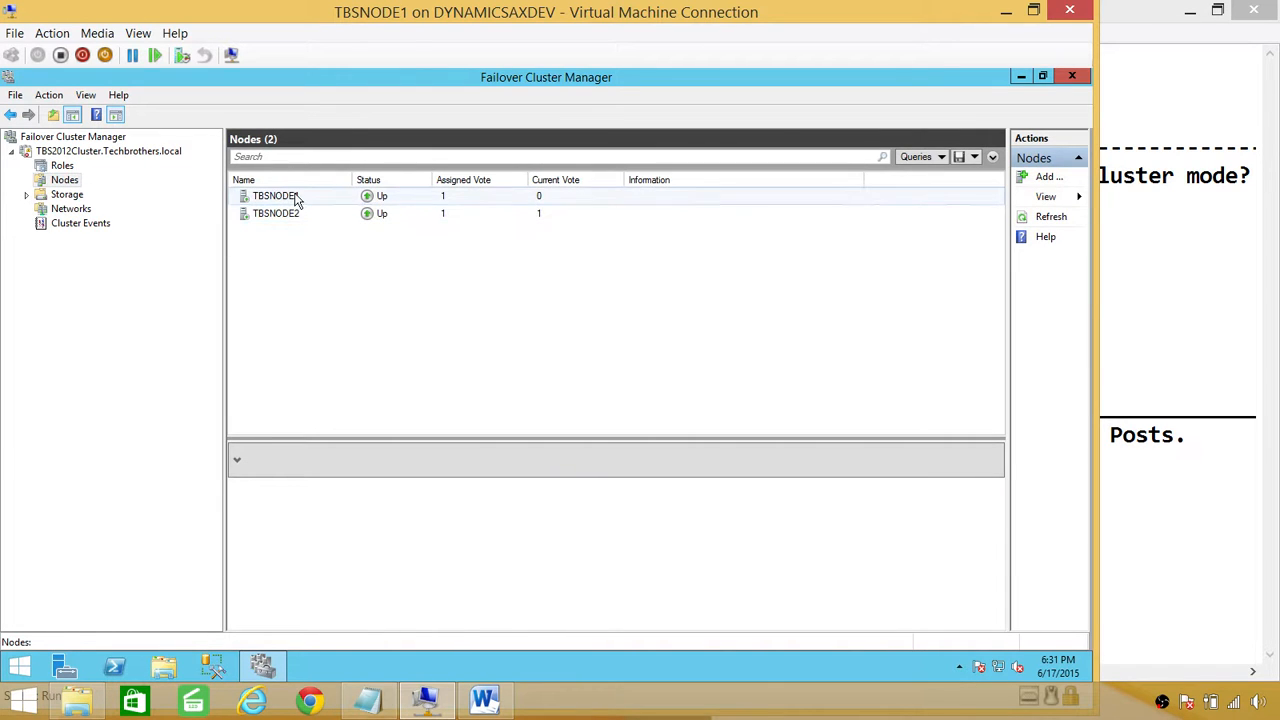
pyautogui.click(275, 214)
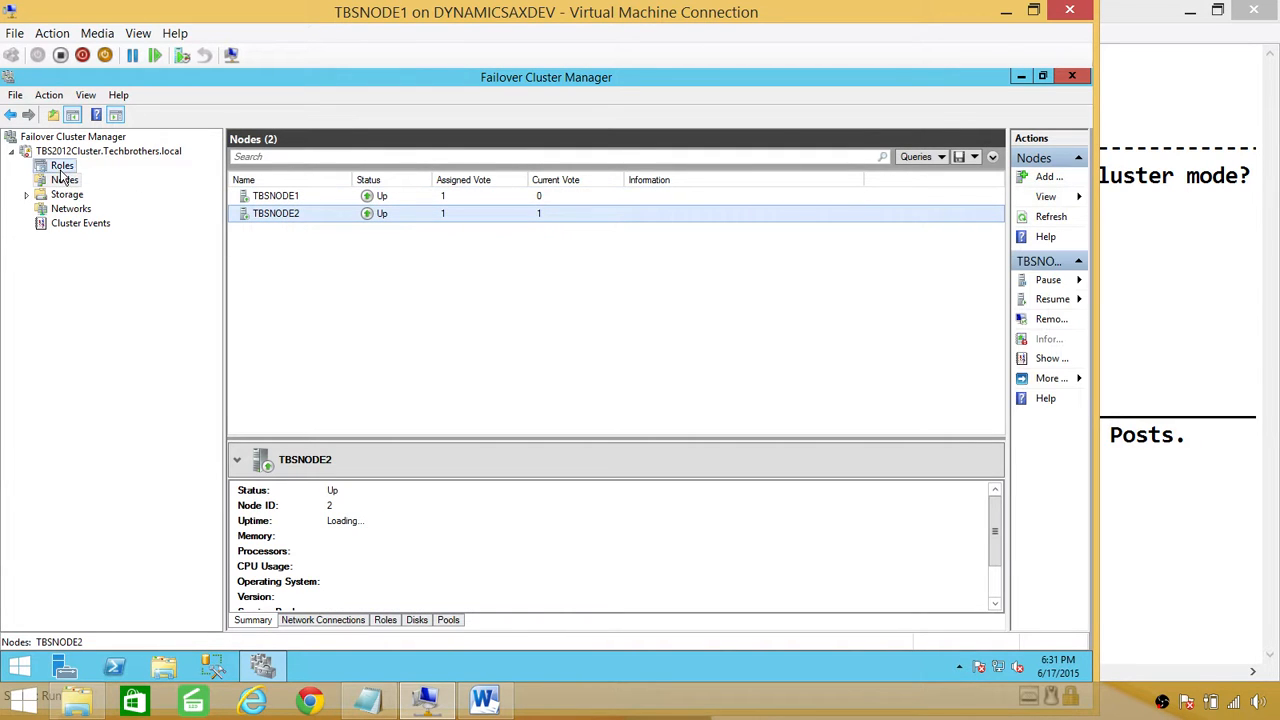
pyautogui.click(62, 165)
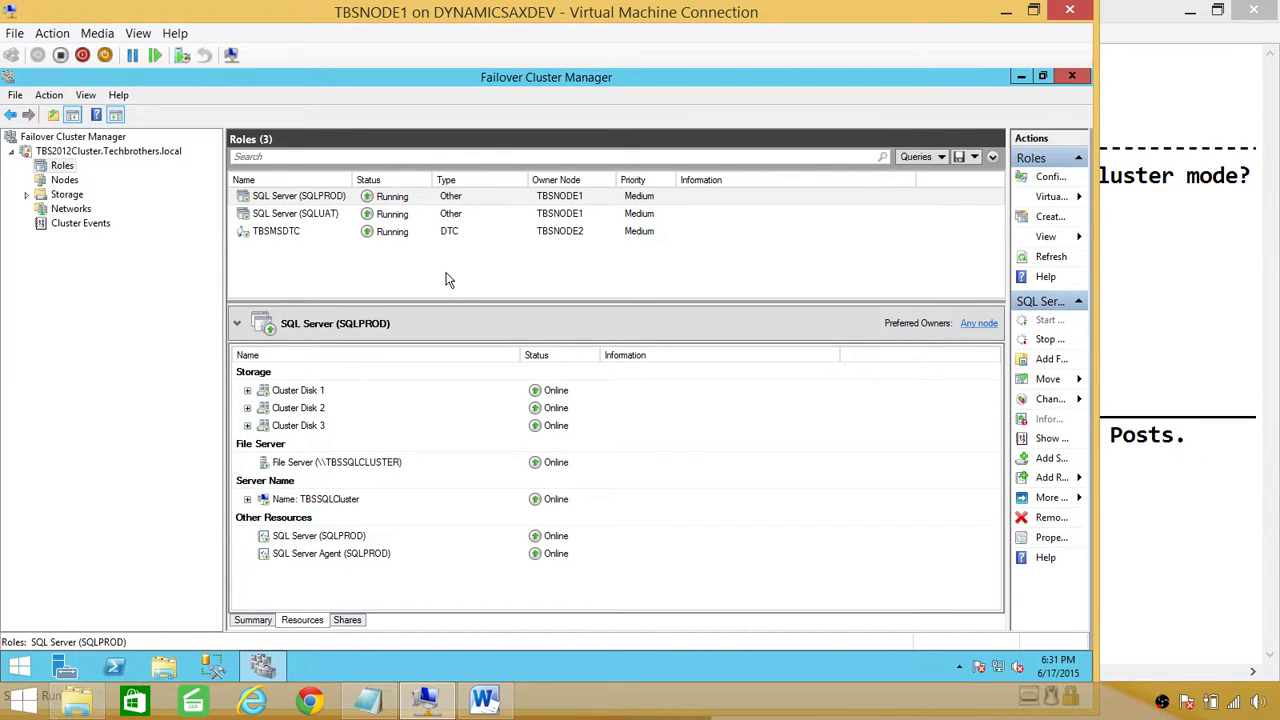
pyautogui.click(64, 180)
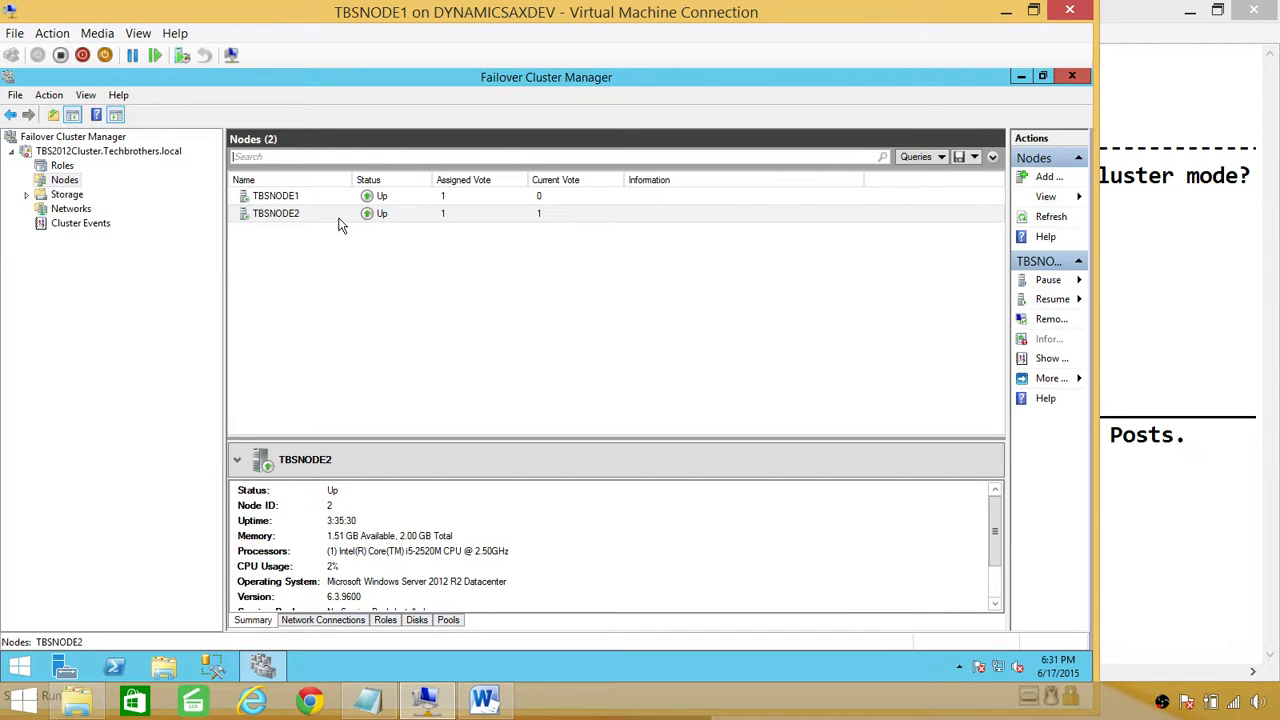
pyautogui.click(68, 167)
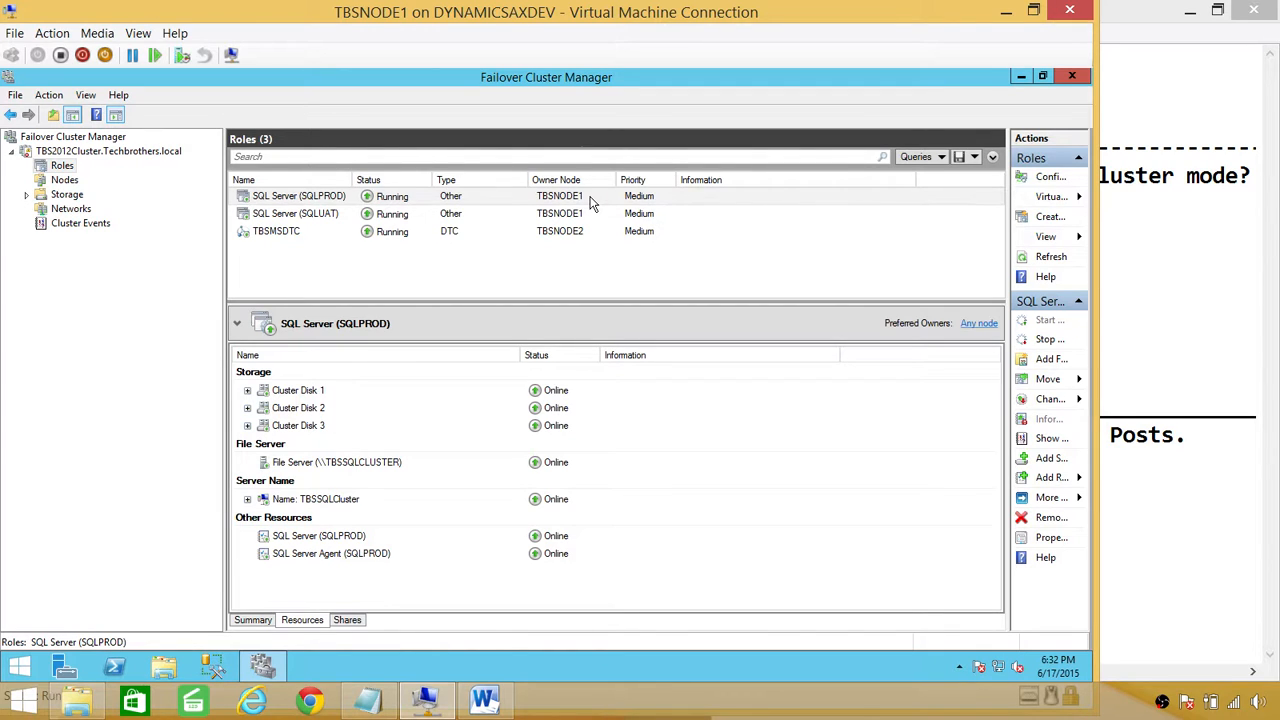
pyautogui.click(1026, 76)
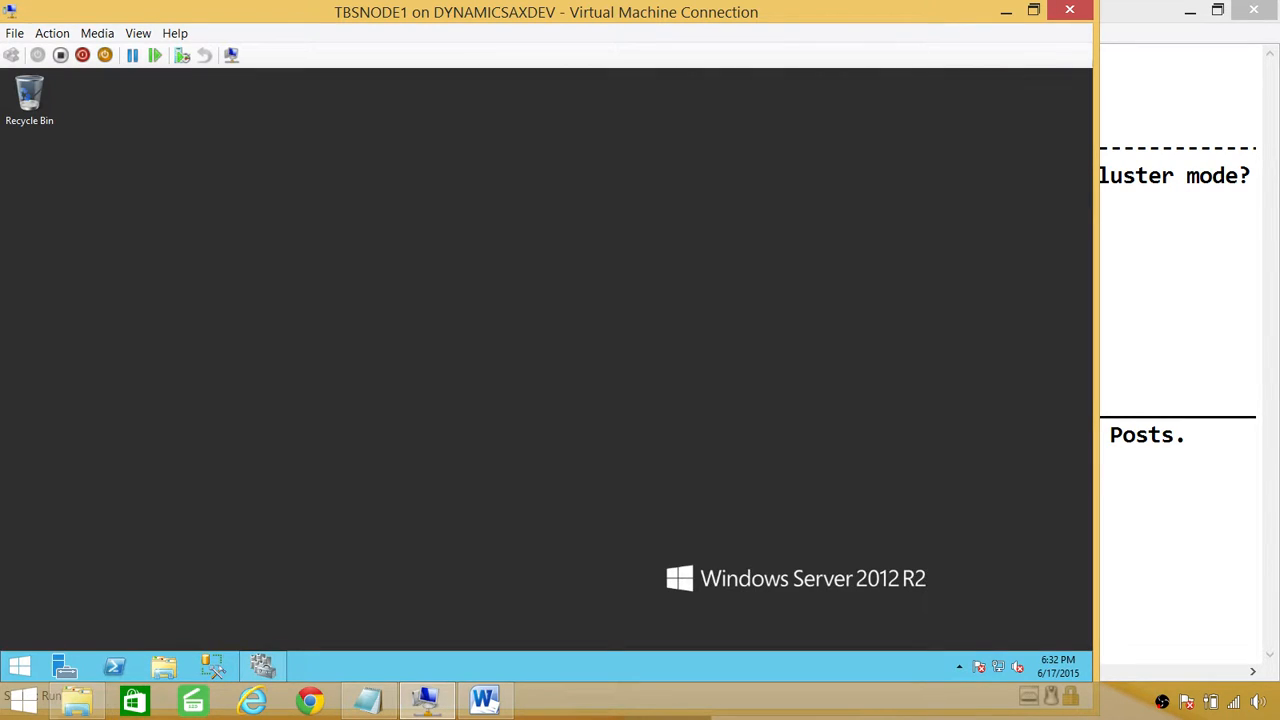
# Step: Launch Management Studio as administrator and connect Object Explorer to TBSSQLCLUSTER\SQLPROD
pyautogui.click(19, 666)
pyautogui.rightClick(505, 259)
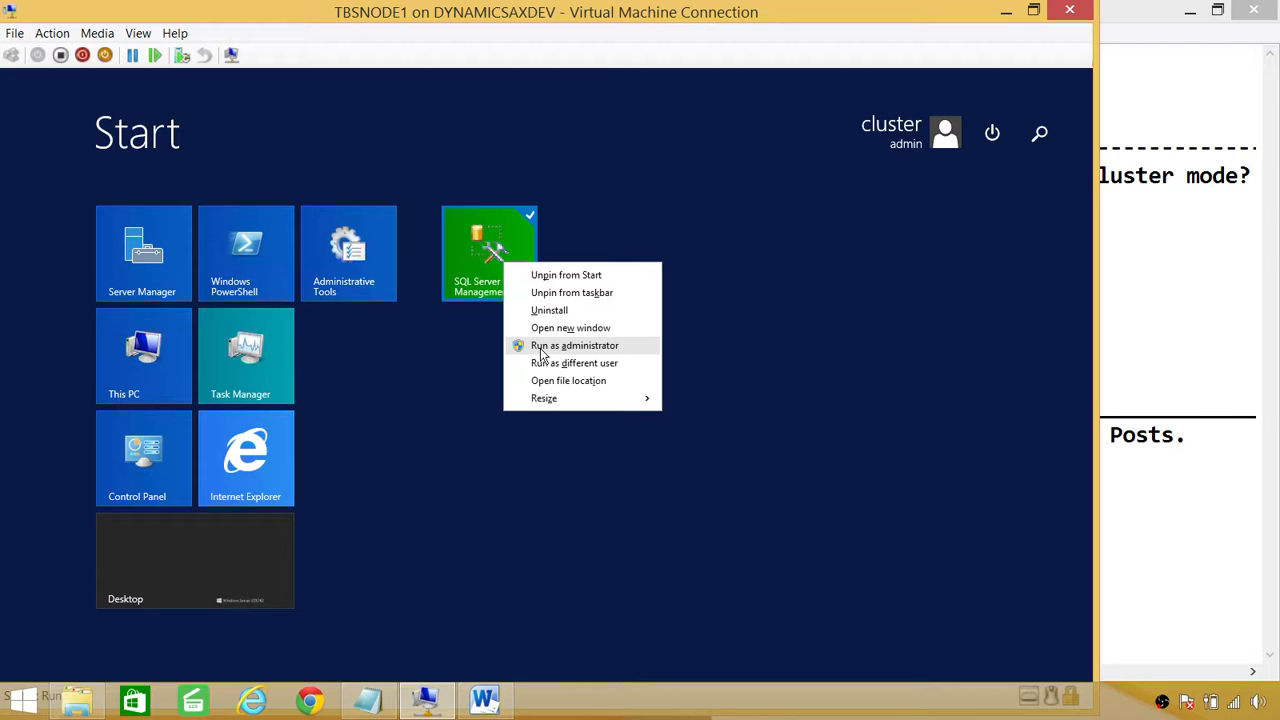
pyautogui.click(543, 350)
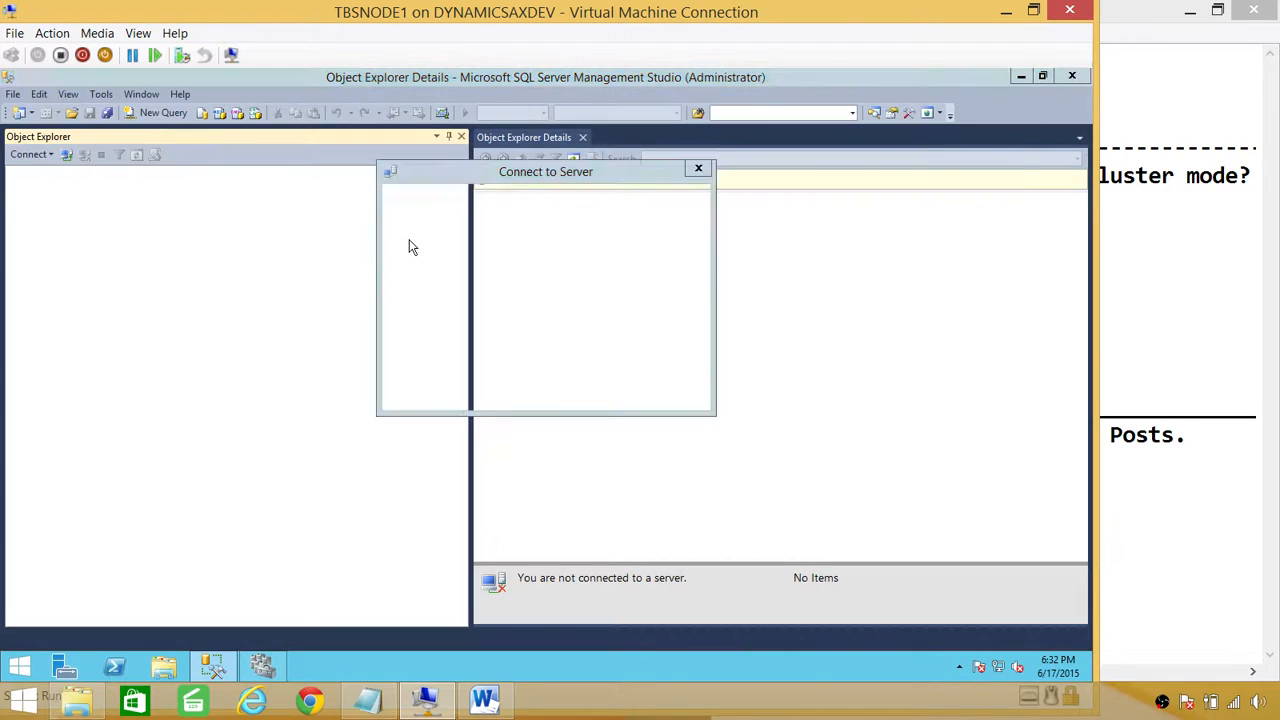
pyautogui.click(694, 275)
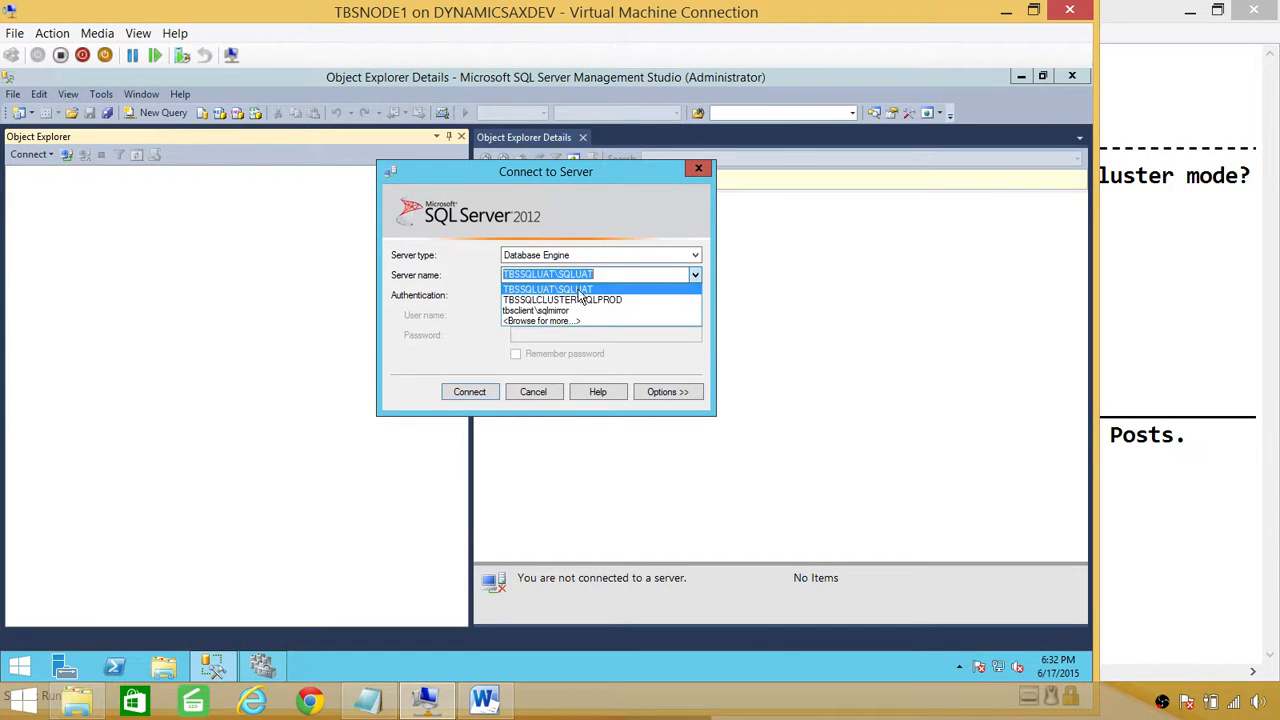
pyautogui.click(585, 301)
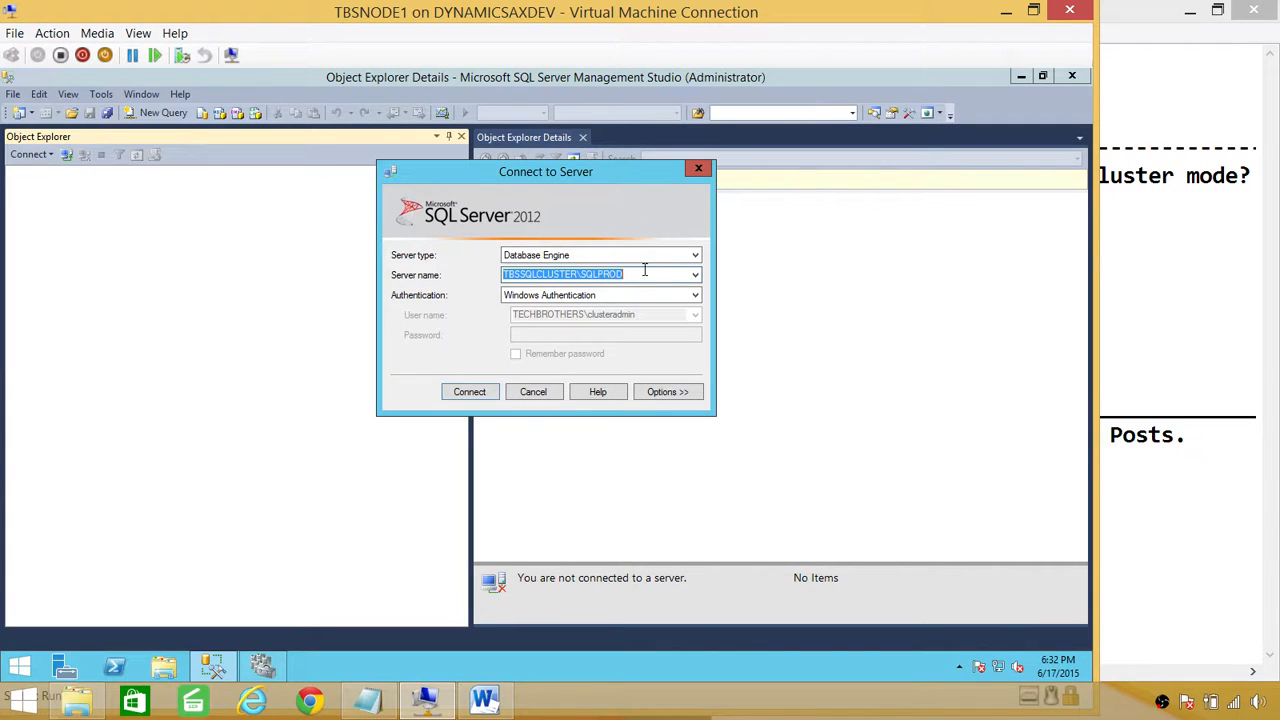
pyautogui.click(490, 391)
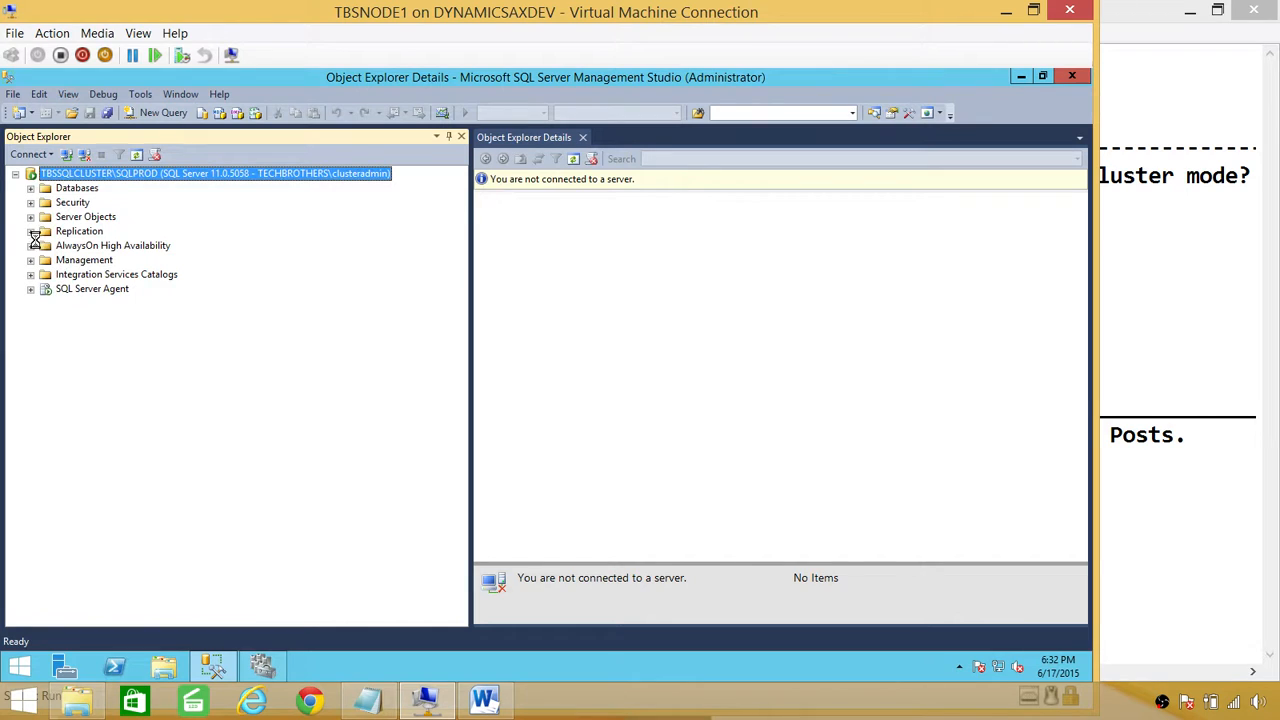
pyautogui.click(44, 246)
# Step: Expand AlwaysOn High Availability > Availability Groups on SQLPROD and launch the New Availability Group Wizard
pyautogui.click(33, 247)
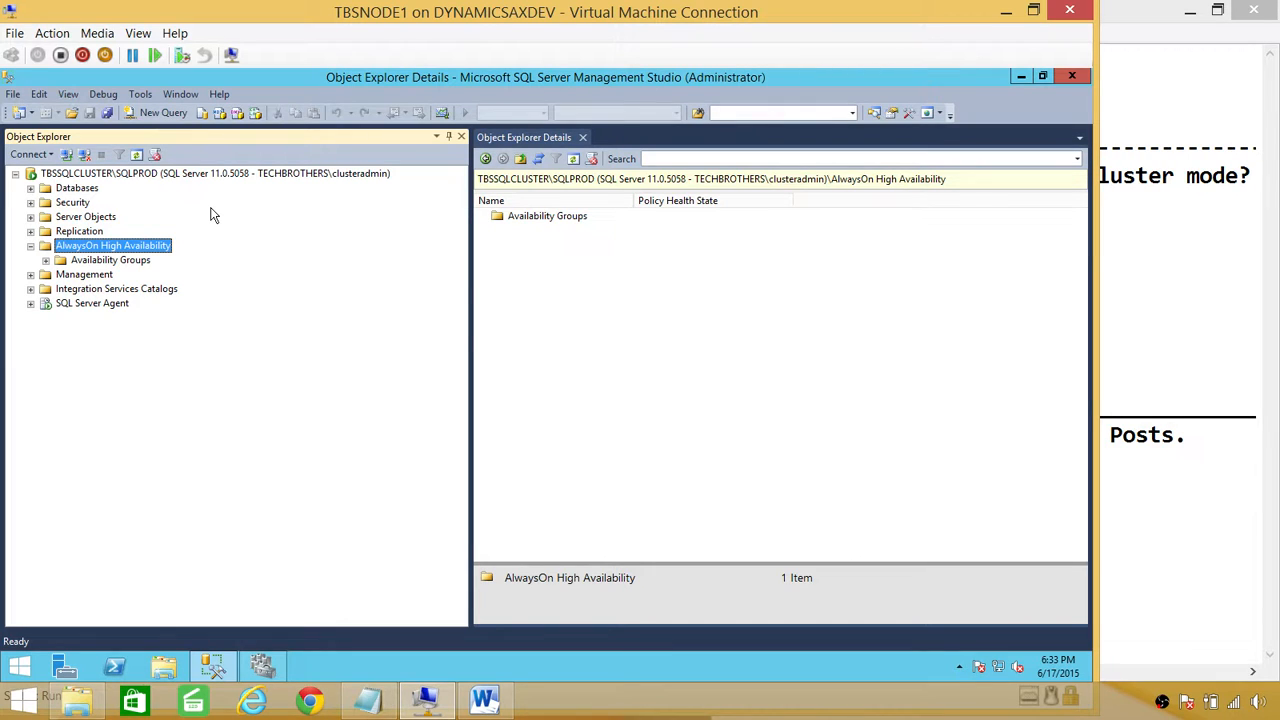
pyautogui.click(125, 260)
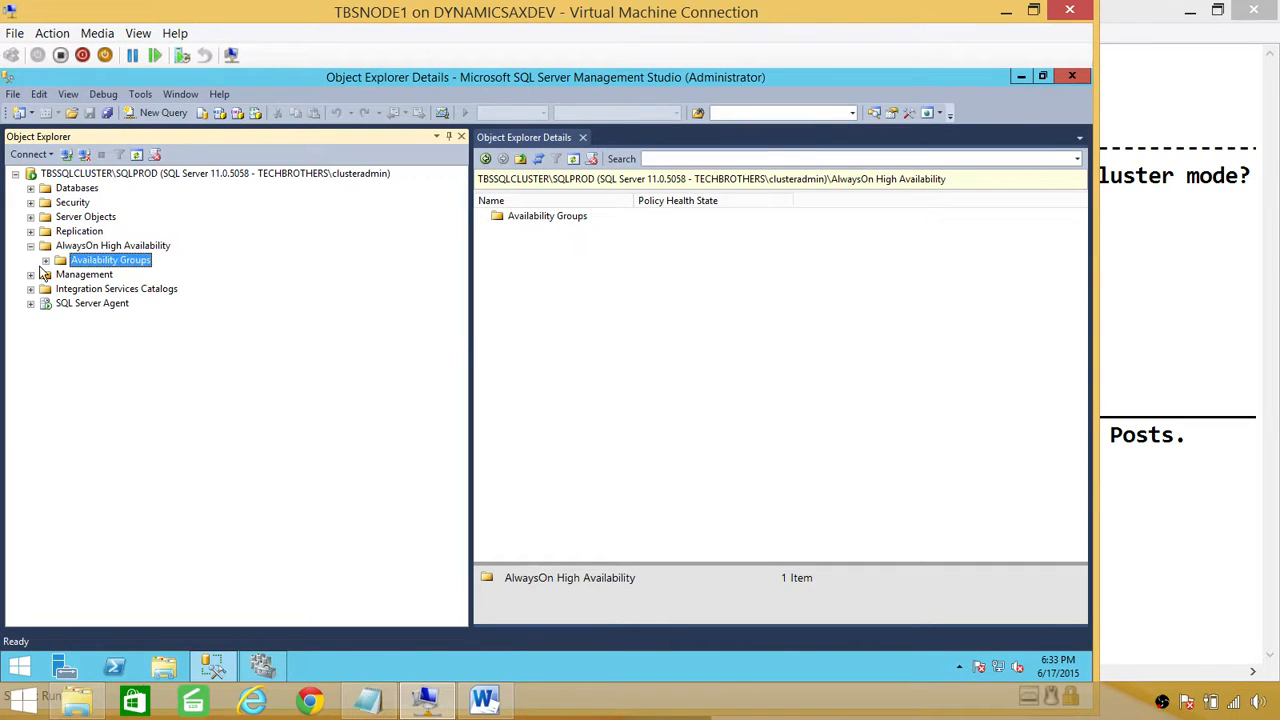
pyautogui.click(45, 261)
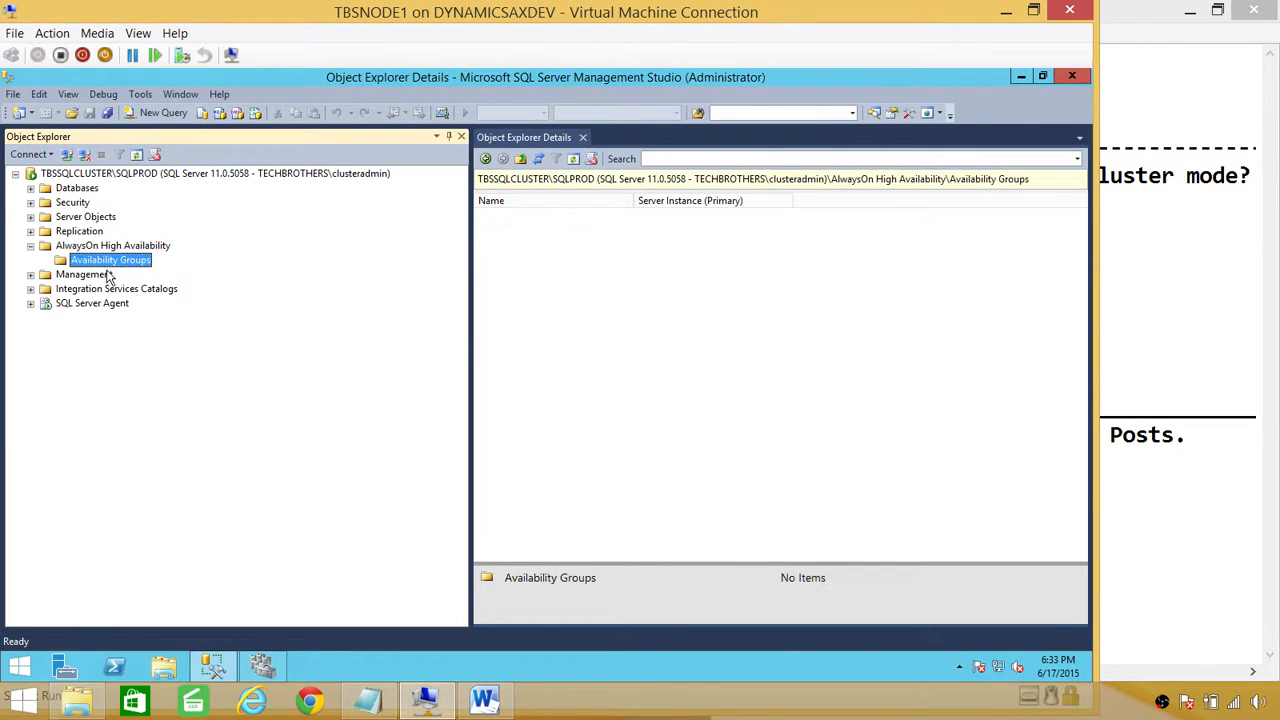
pyautogui.rightClick(128, 261)
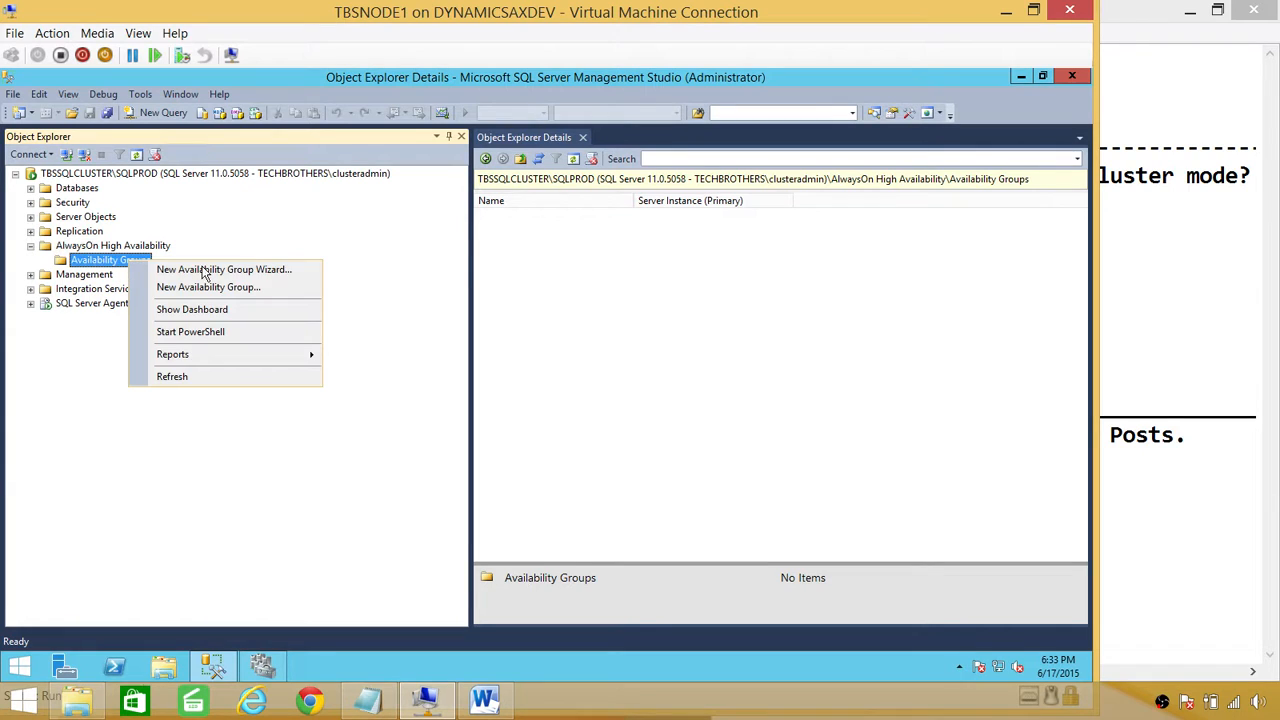
pyautogui.click(205, 270)
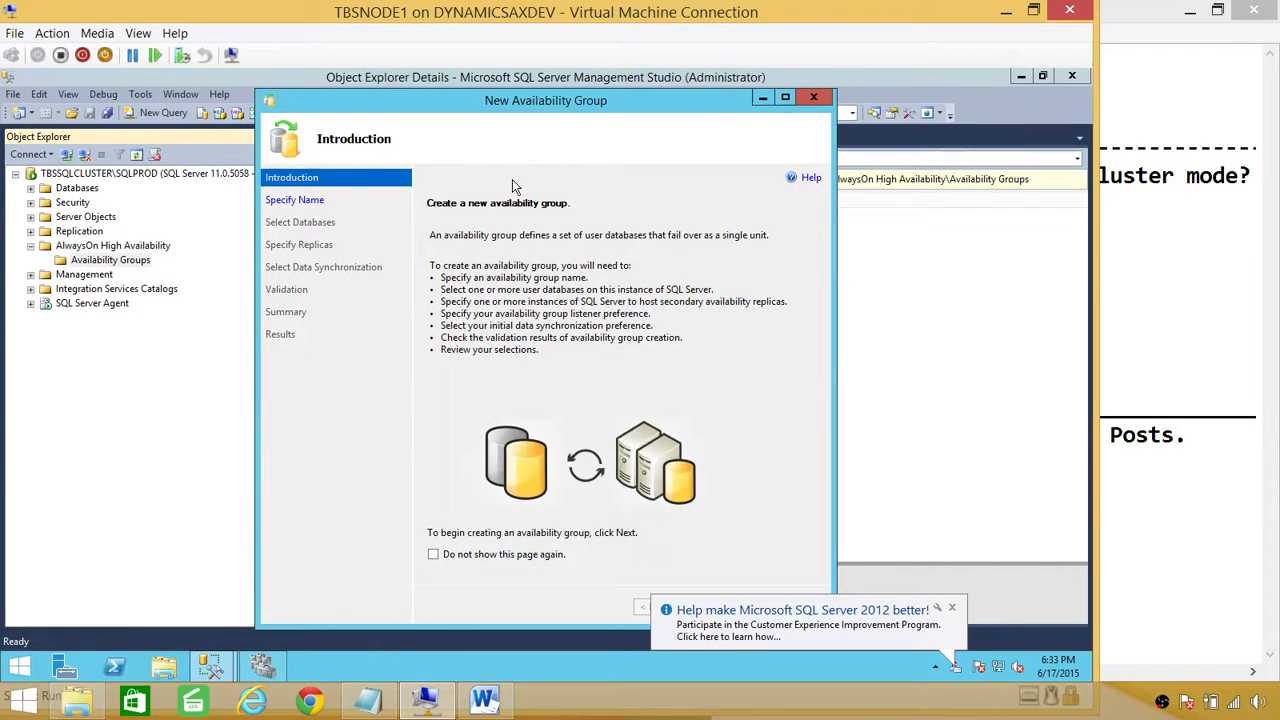
# Step: Name the availability group 'AGTest_SQLClusterMo', include SalesOrder_New, and continue to Specify Replicas
pyautogui.click(452, 558)
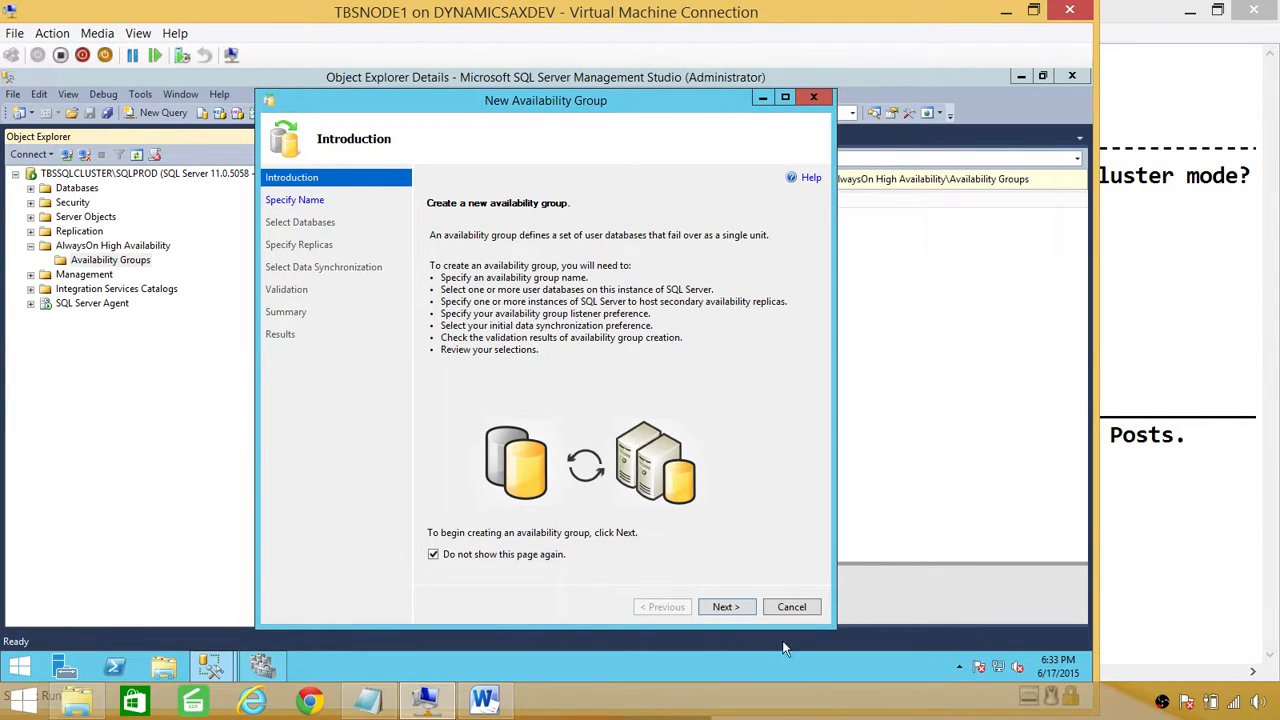
pyautogui.click(736, 608)
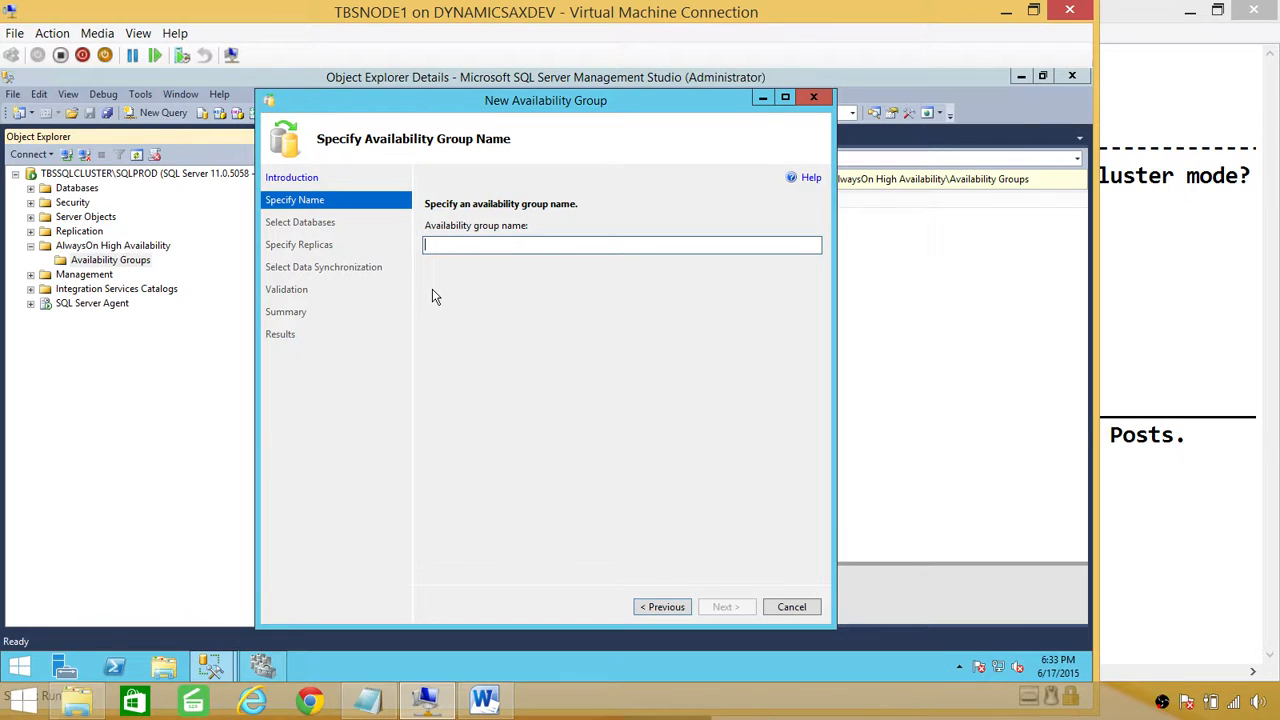
pyautogui.write('AGTest')
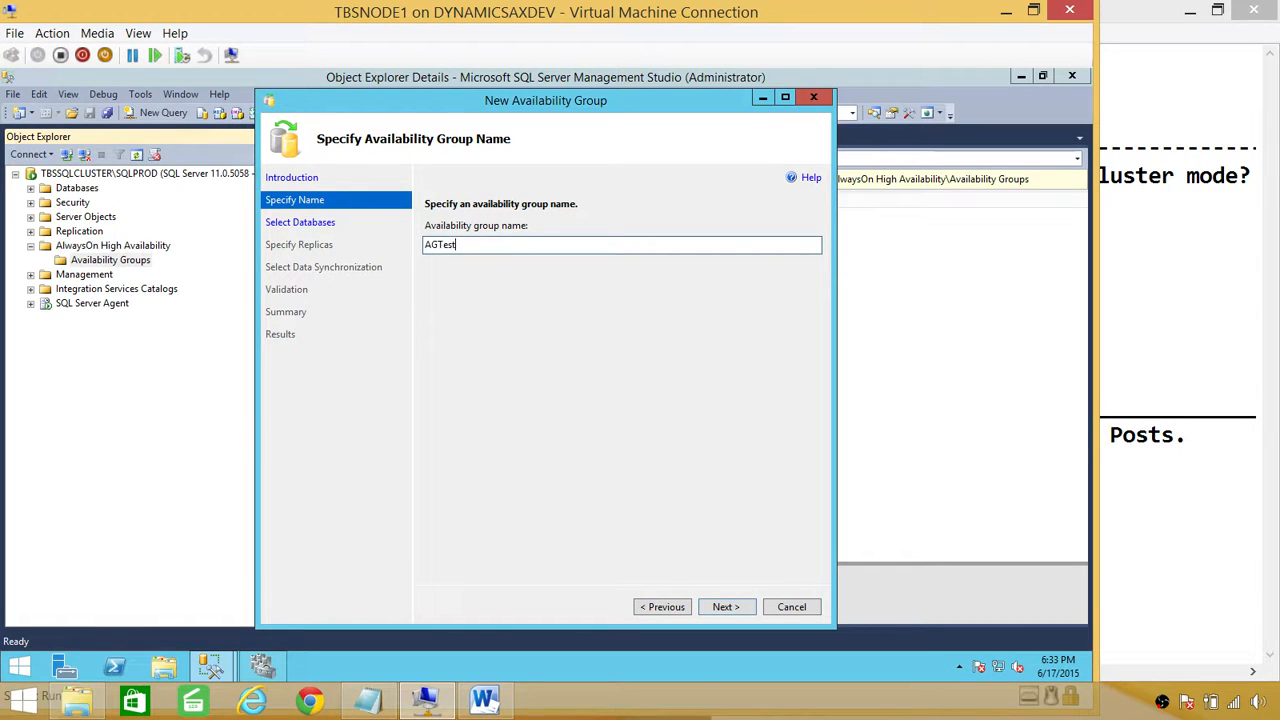
pyautogui.write('_SQLClusterMode')
pyautogui.click(730, 607)
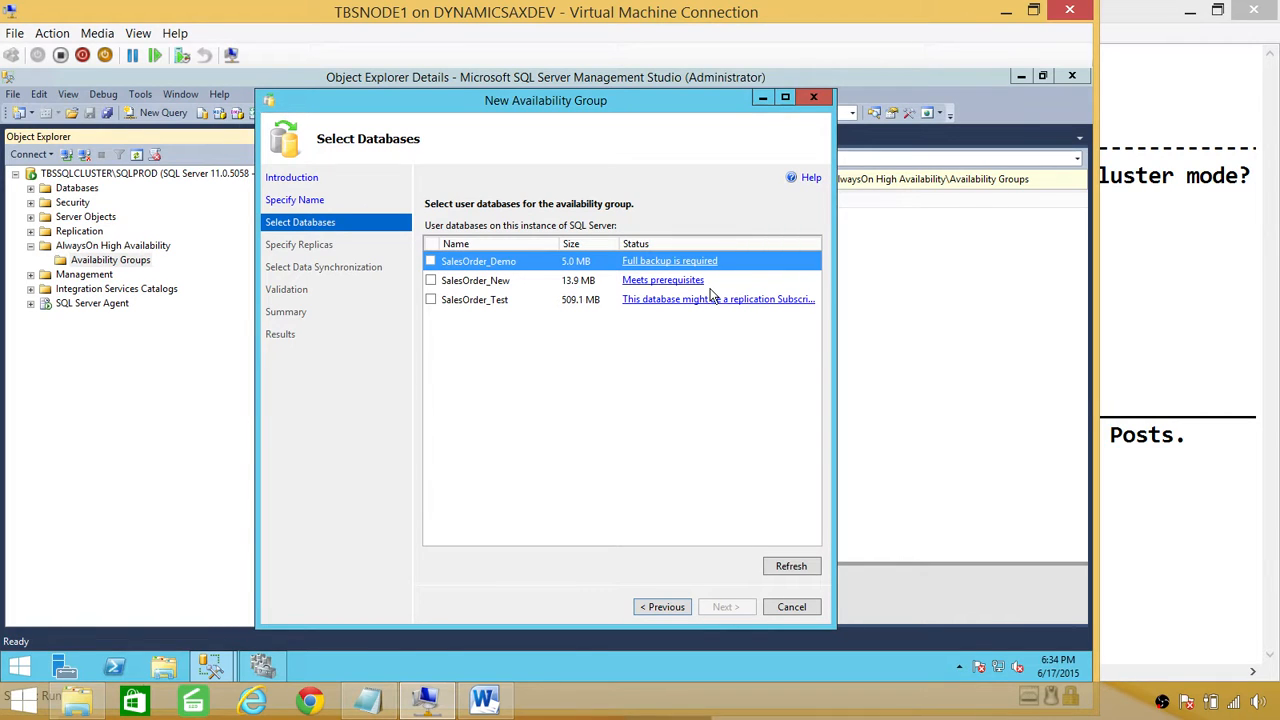
pyautogui.click(430, 280)
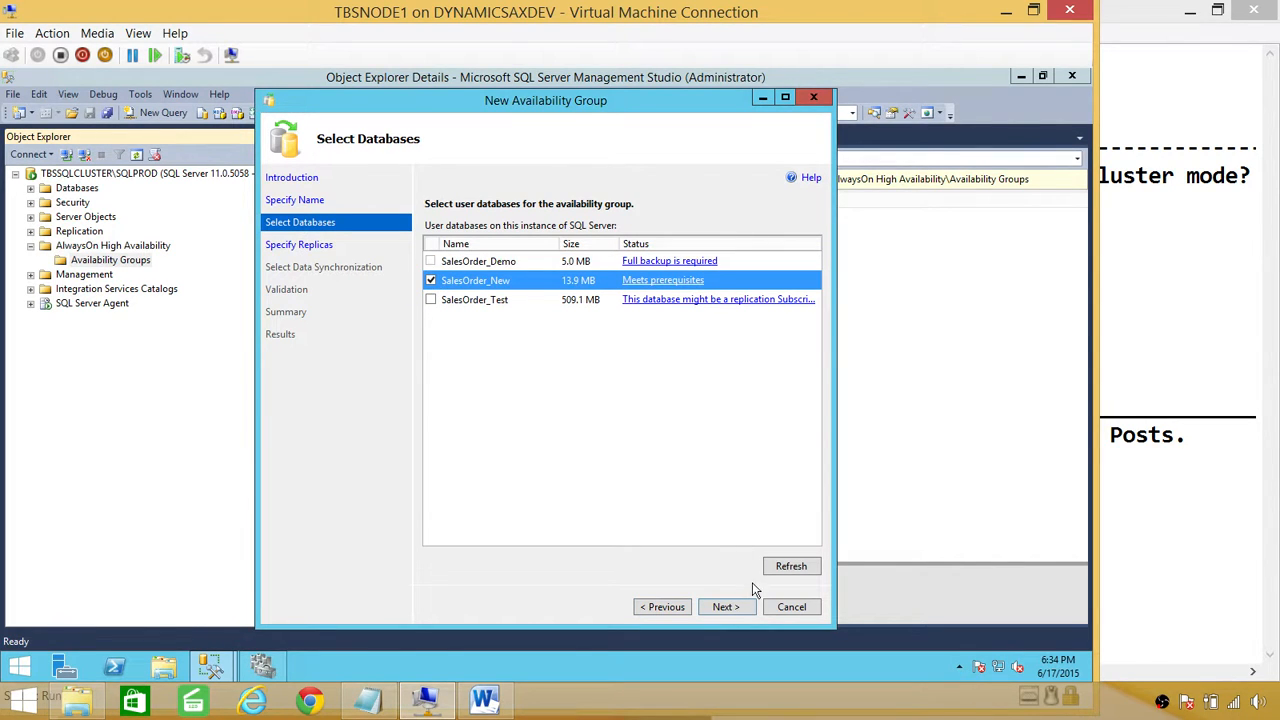
pyautogui.click(726, 607)
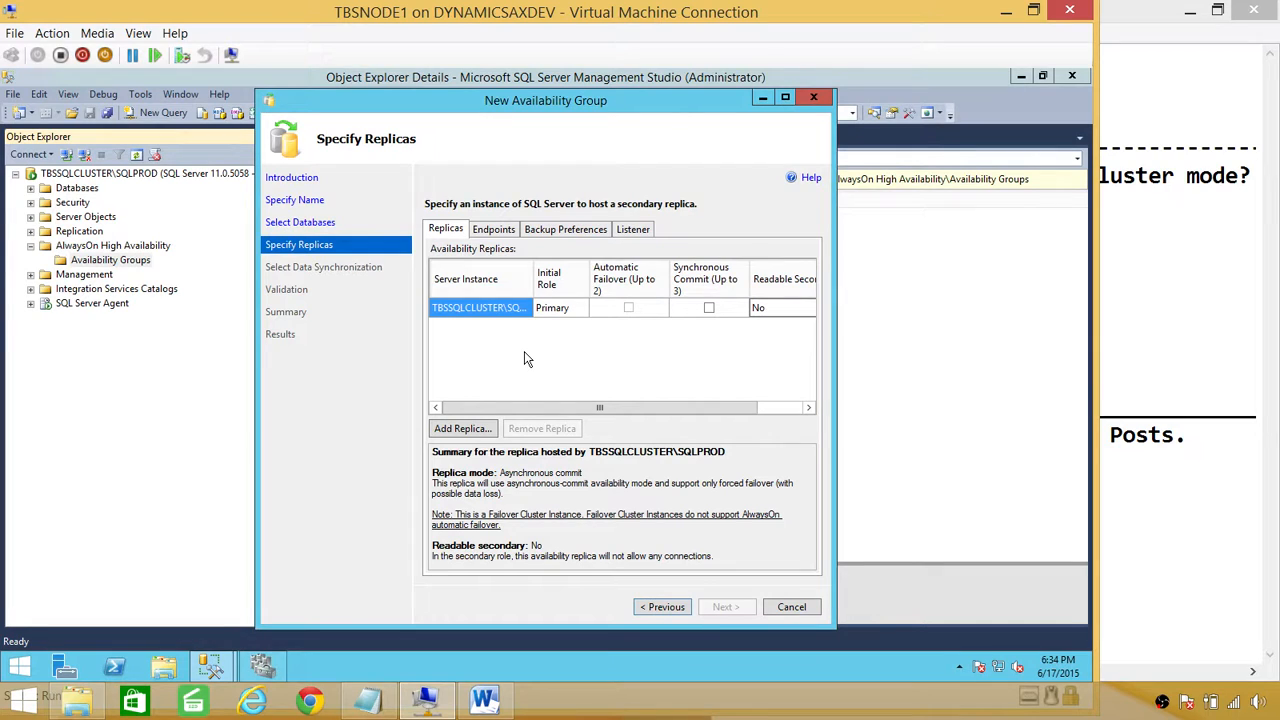
# Step: Try adding TBSSQLUAT\SQLUAT as a secondary replica
pyautogui.click(462, 429)
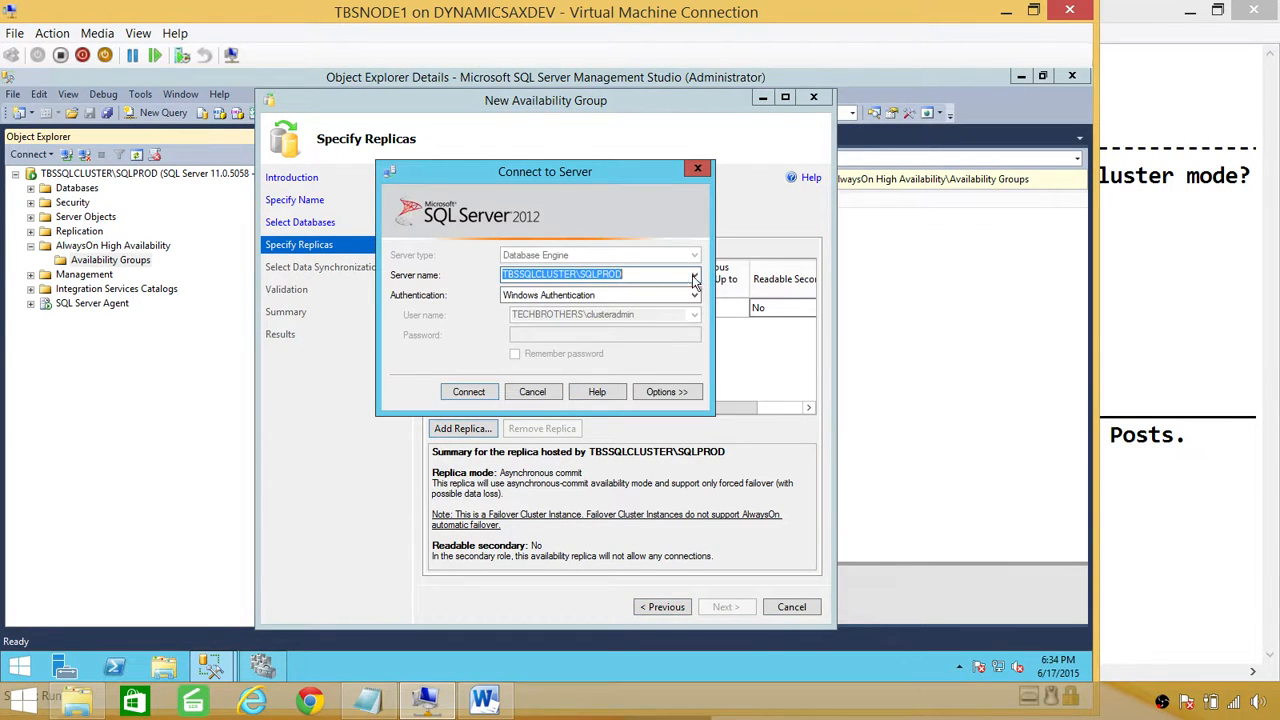
pyautogui.click(694, 280)
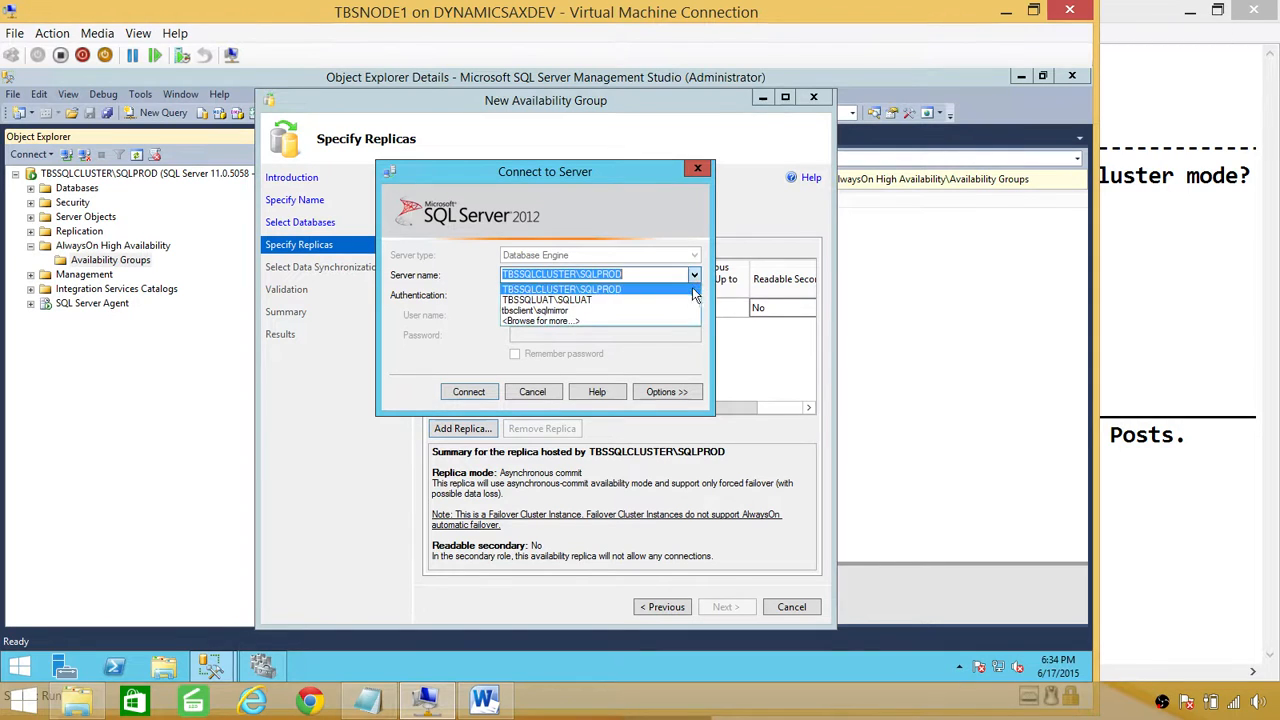
pyautogui.click(613, 316)
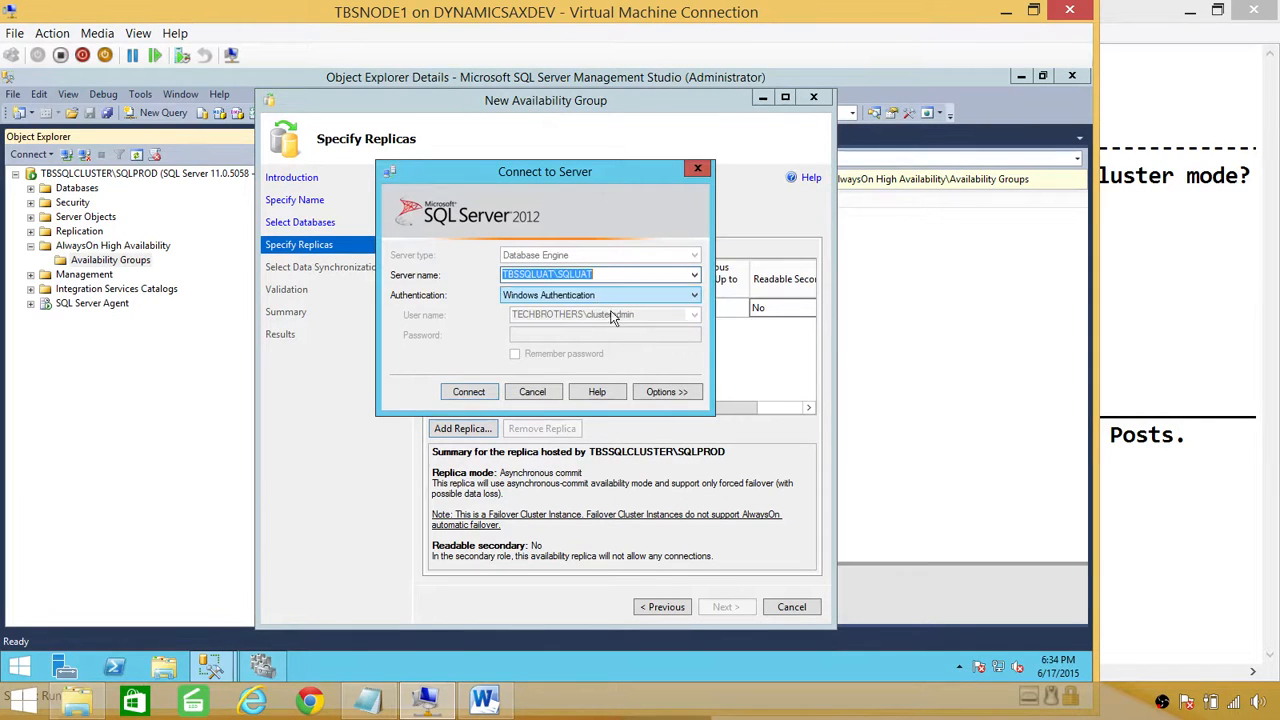
pyautogui.click(466, 393)
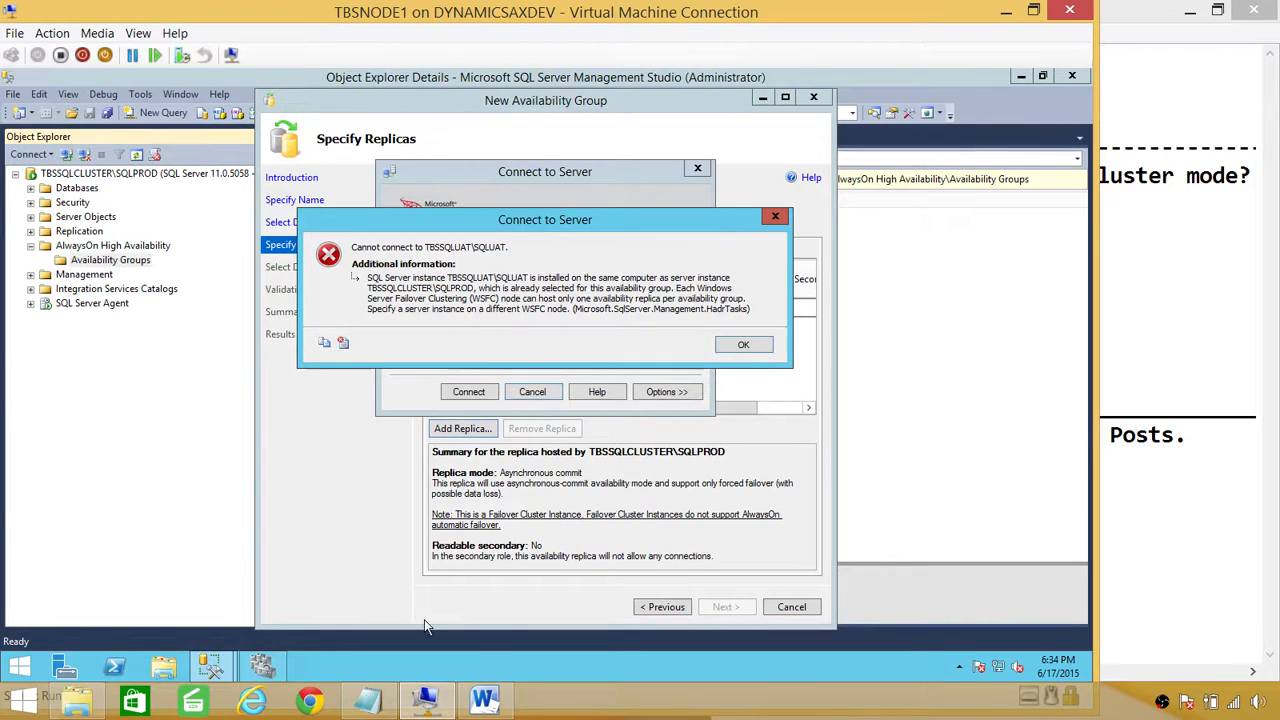
# Step: Check the Error 1 note in Word, dismiss the connection error and cancel the wizard
pyautogui.click(484, 700)
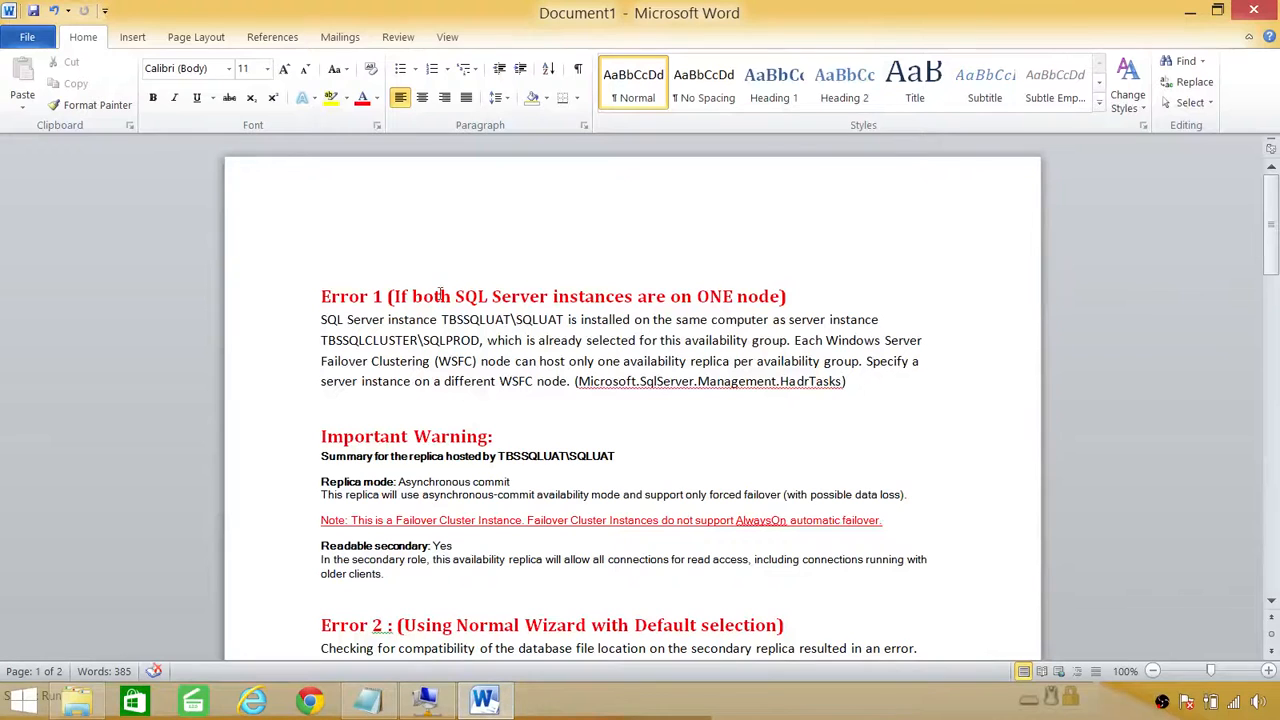
pyautogui.moveTo(855, 395); pyautogui.dragTo(200, 320)
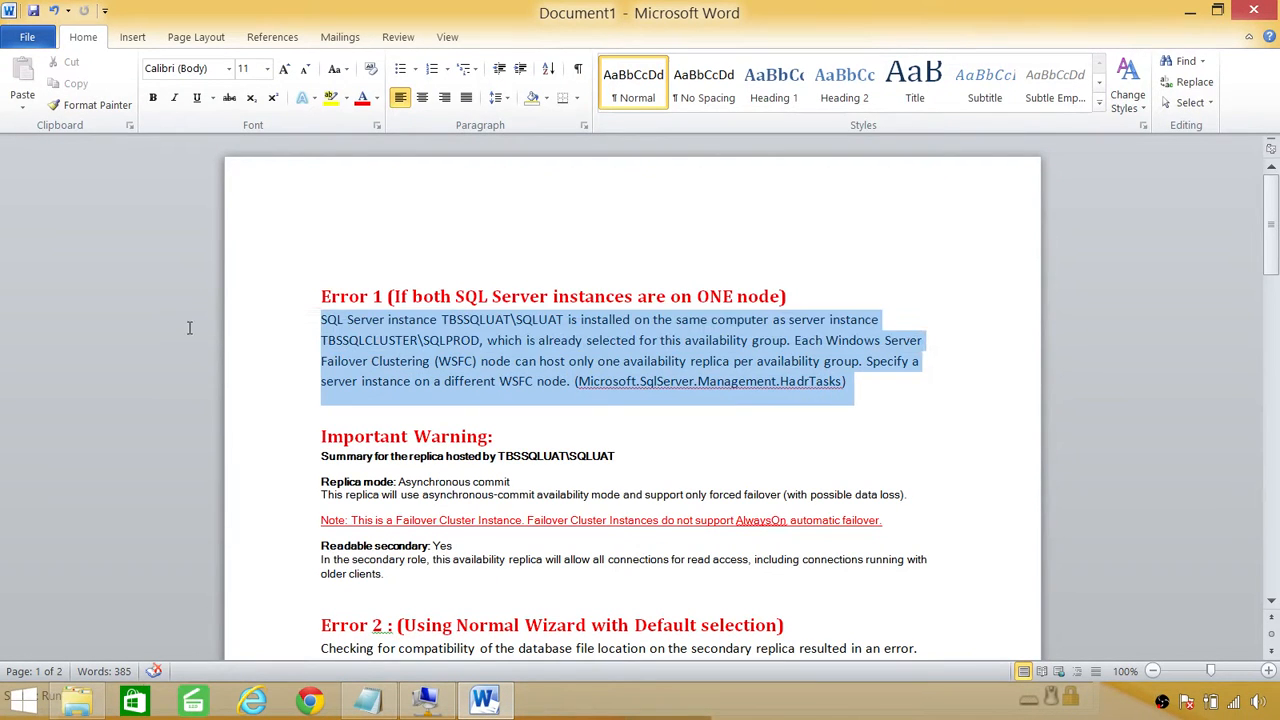
pyautogui.click(1190, 10)
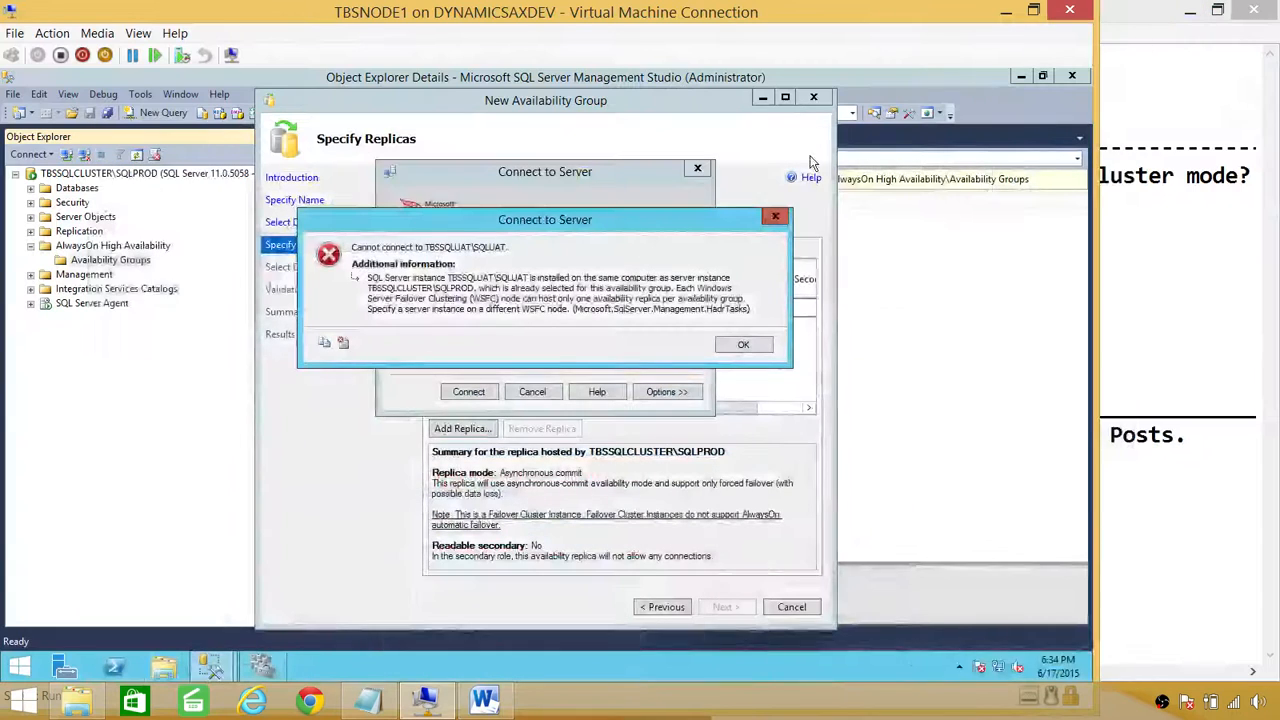
pyautogui.click(746, 346)
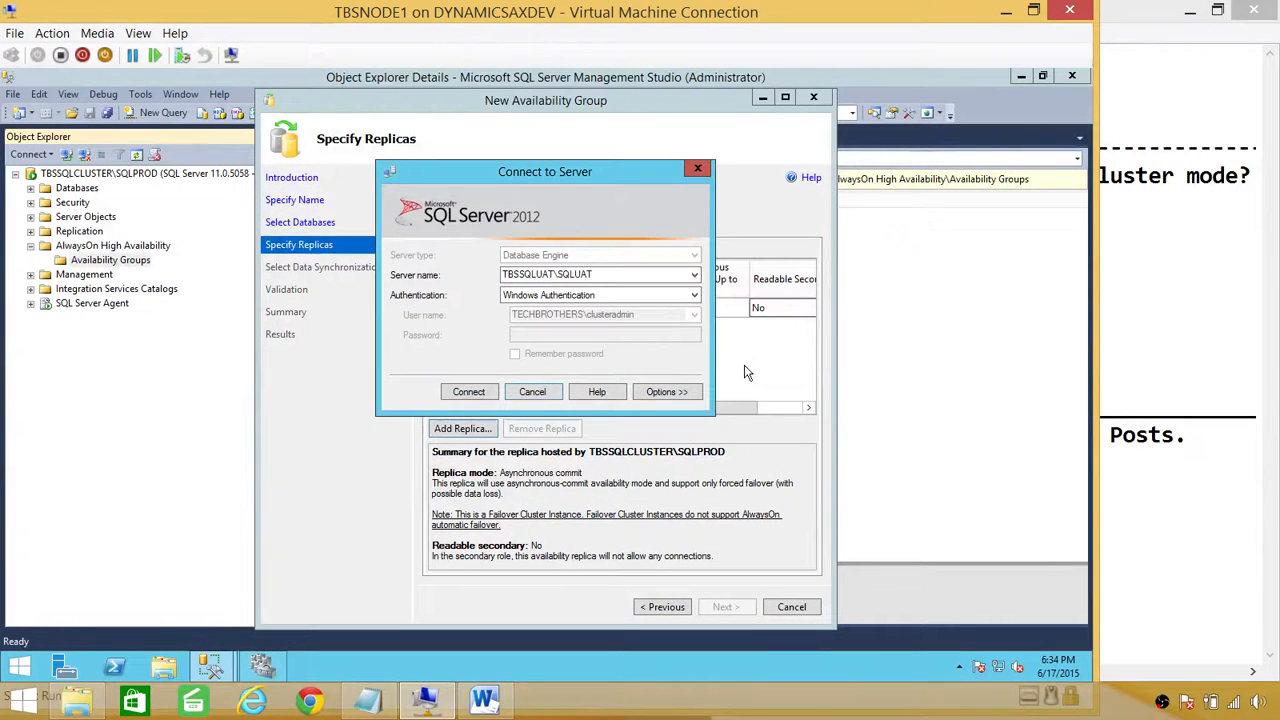
pyautogui.click(552, 393)
pyautogui.click(806, 606)
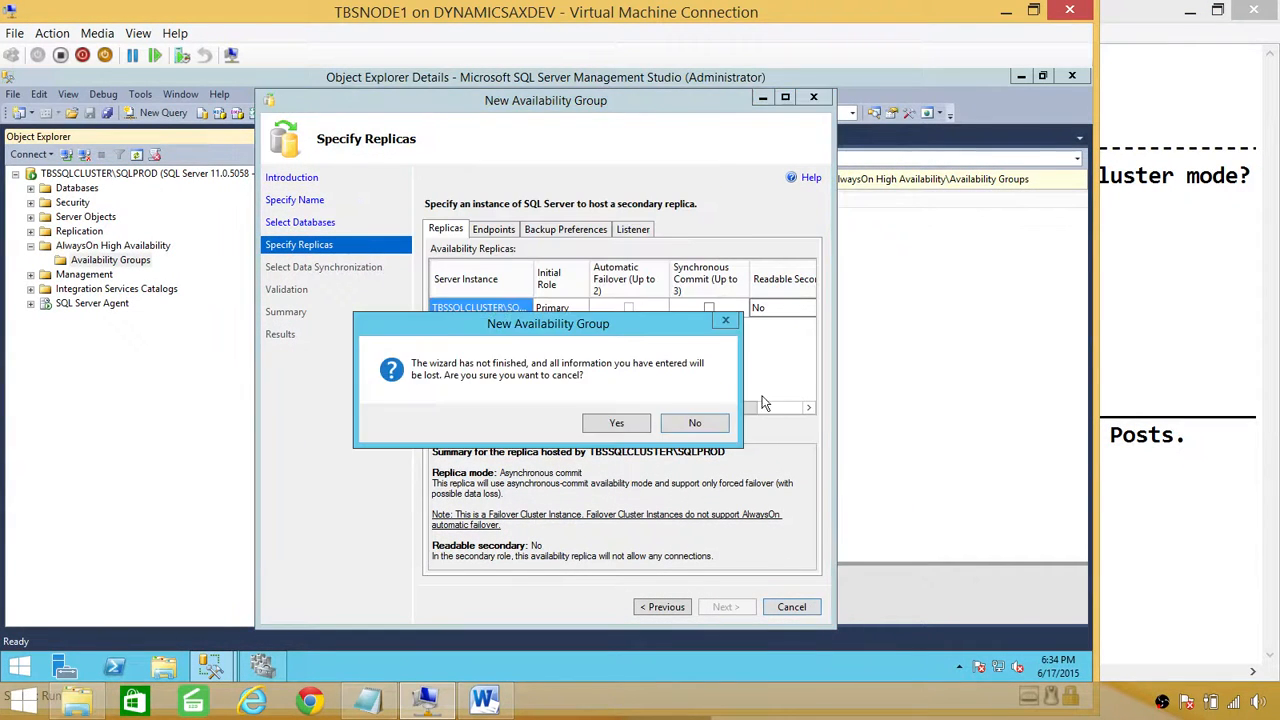
pyautogui.click(639, 426)
pyautogui.click(263, 667)
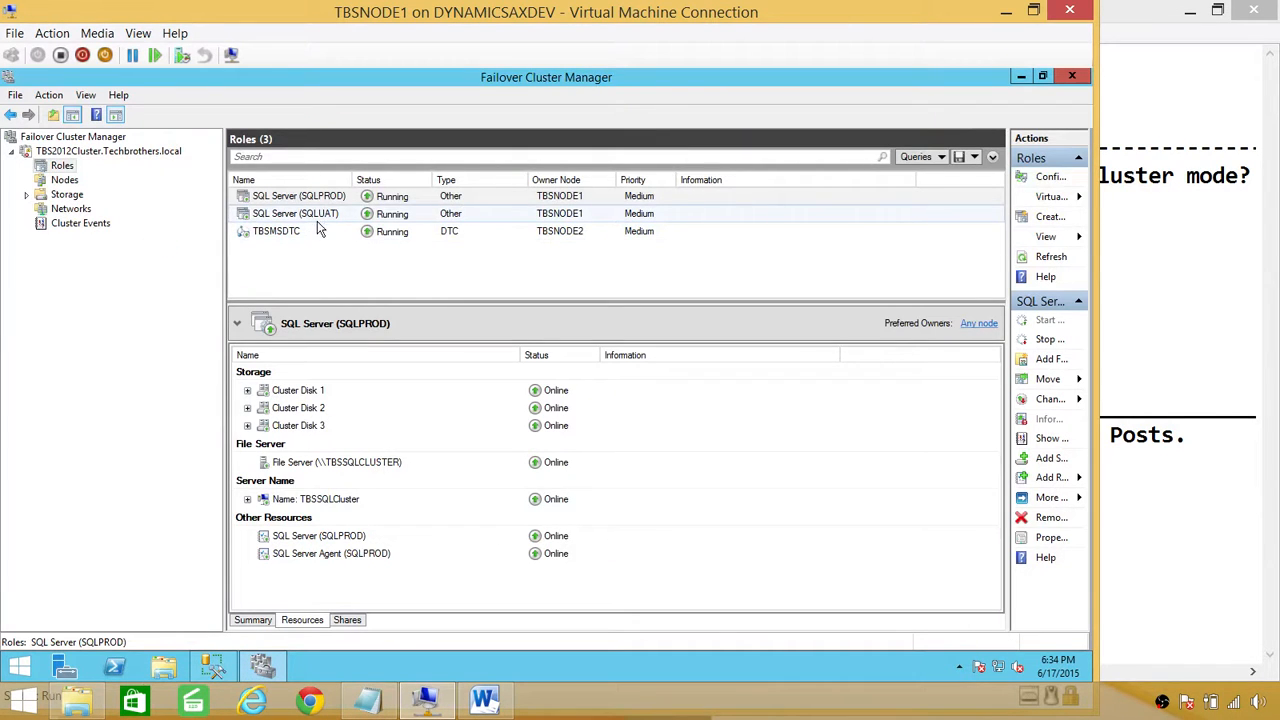
# Step: Move the SQL Server (SQLUAT) cluster role from TBSNODE1 to TBSNODE2
pyautogui.click(329, 214)
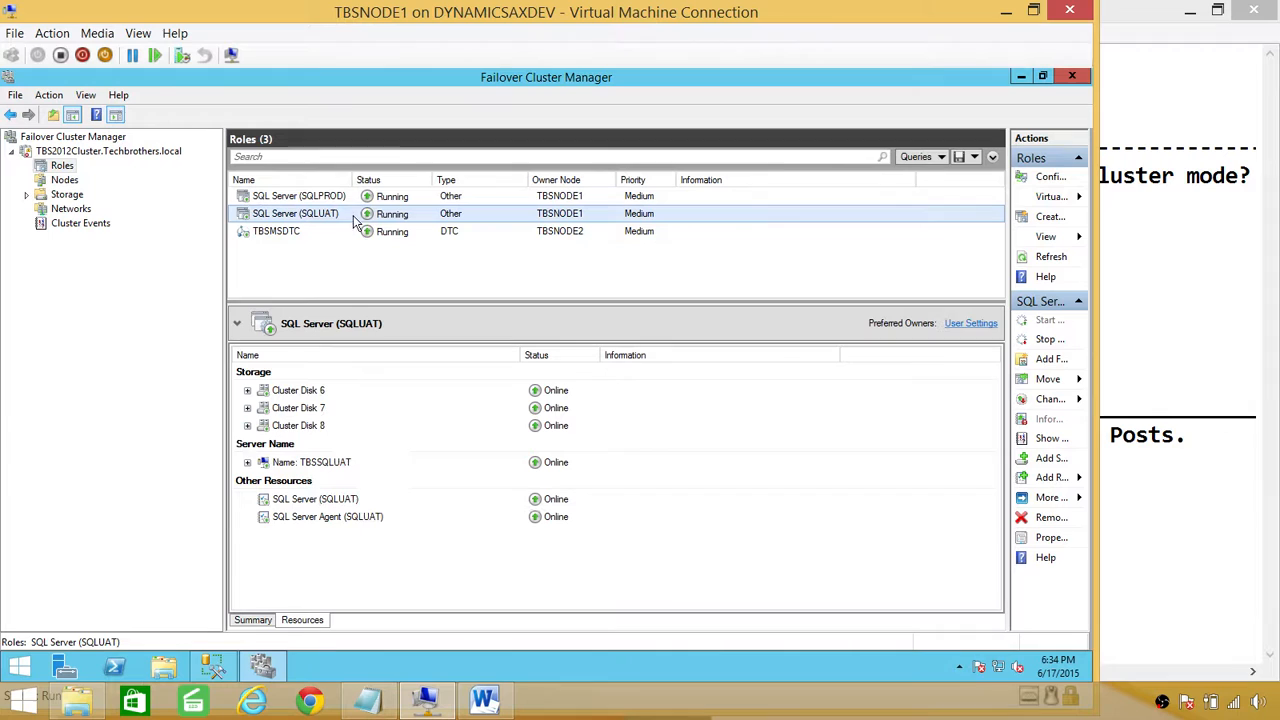
pyautogui.rightClick(535, 220)
pyautogui.moveTo(672, 286)
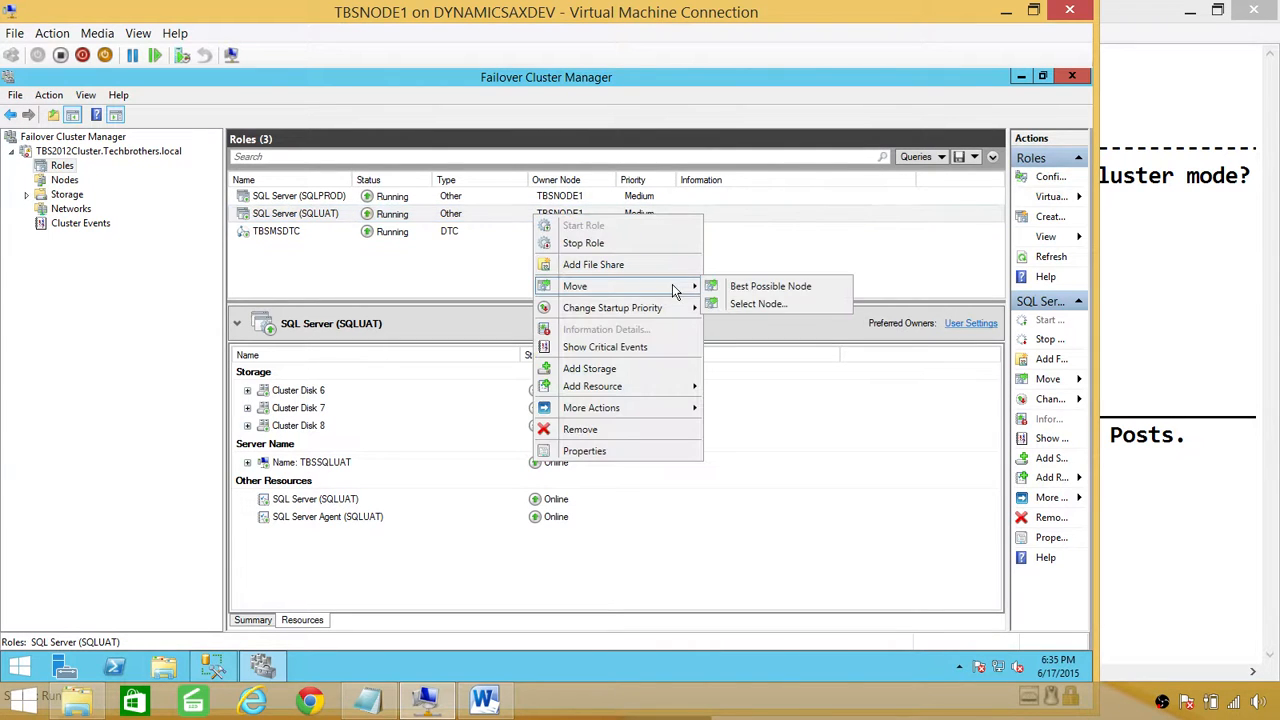
pyautogui.click(757, 304)
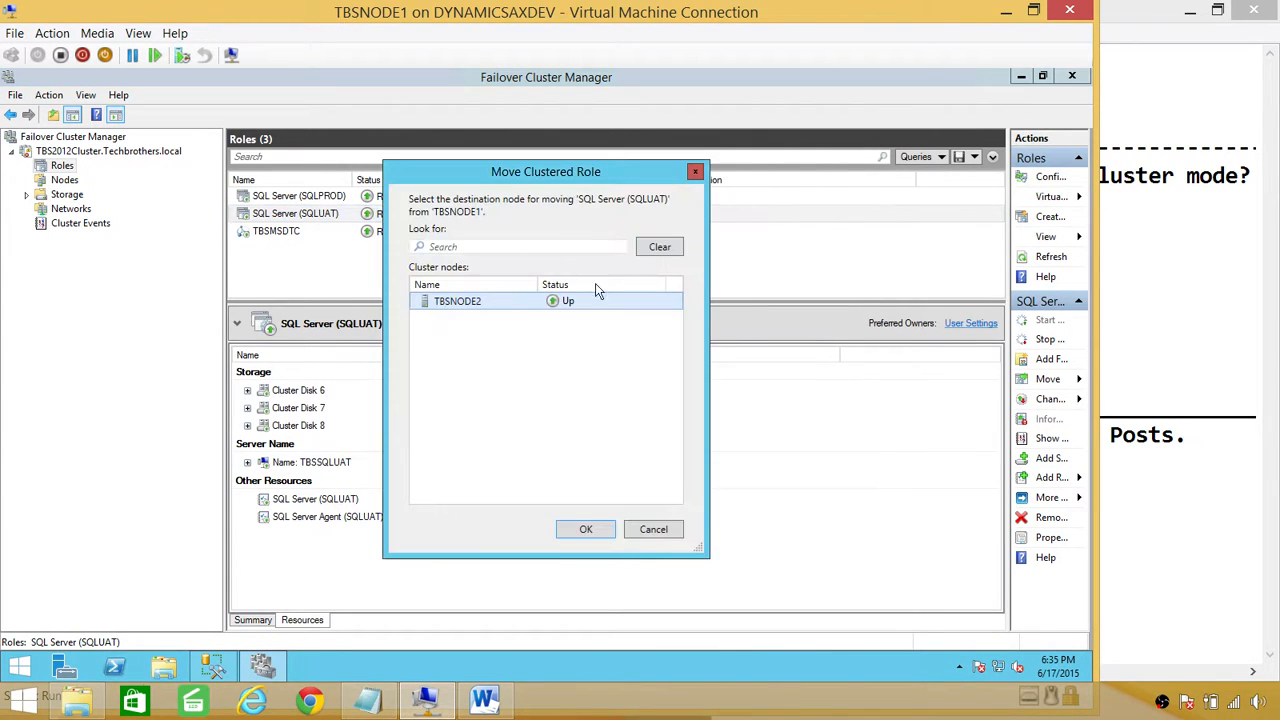
pyautogui.click(588, 303)
pyautogui.click(588, 529)
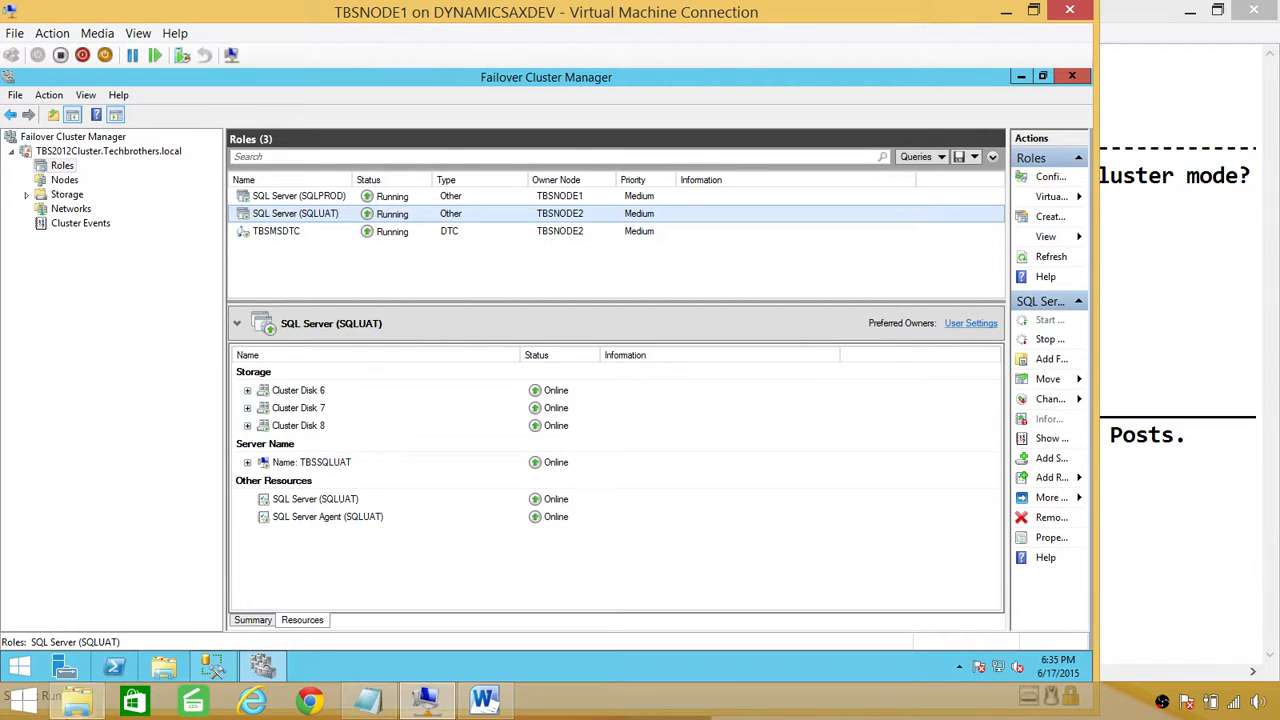
# Step: Back in Management Studio, open and abandon the availability group wizard and dialog
pyautogui.click(216, 668)
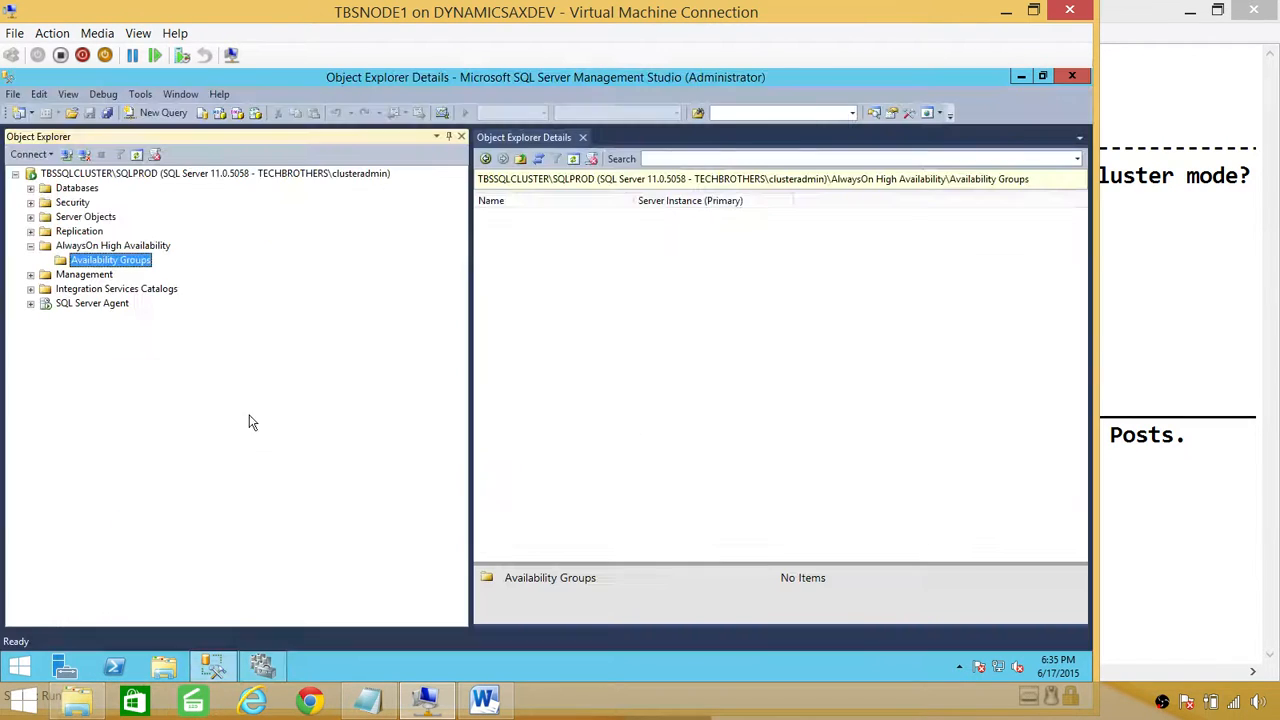
pyautogui.rightClick(130, 263)
pyautogui.click(175, 288)
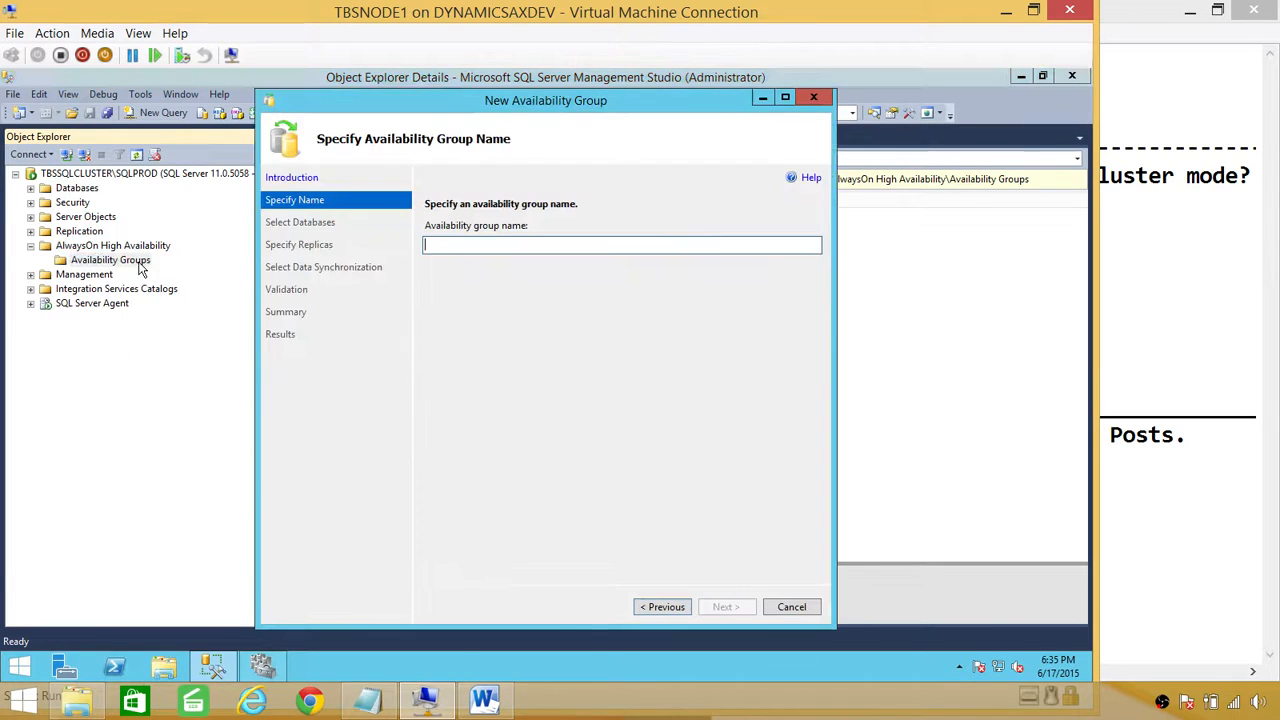
pyautogui.click(792, 607)
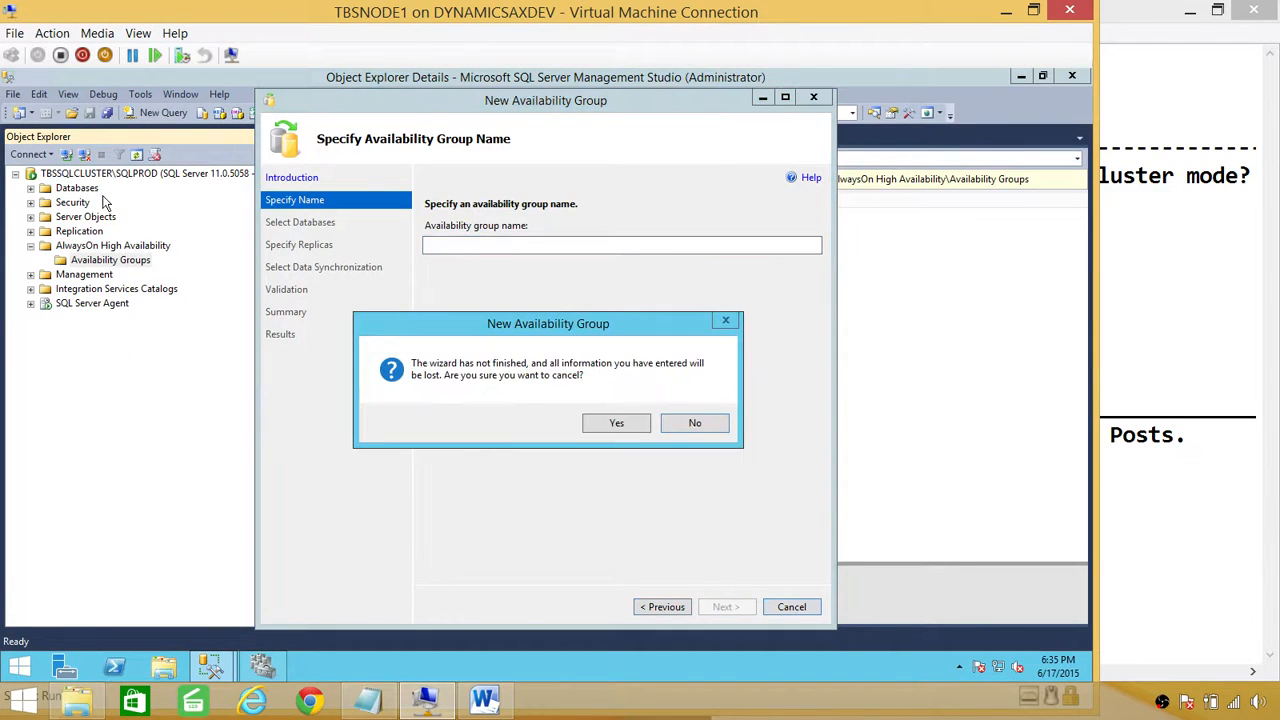
pyautogui.click(631, 430)
pyautogui.rightClick(108, 267)
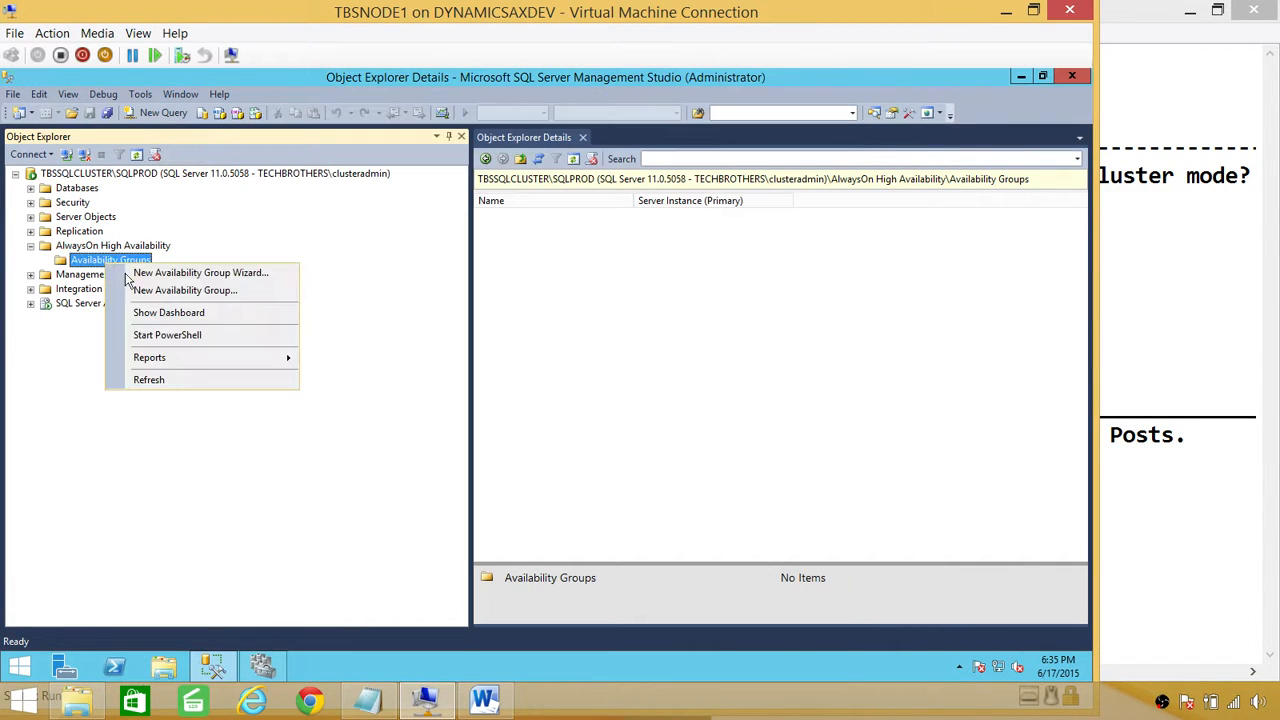
pyautogui.click(145, 288)
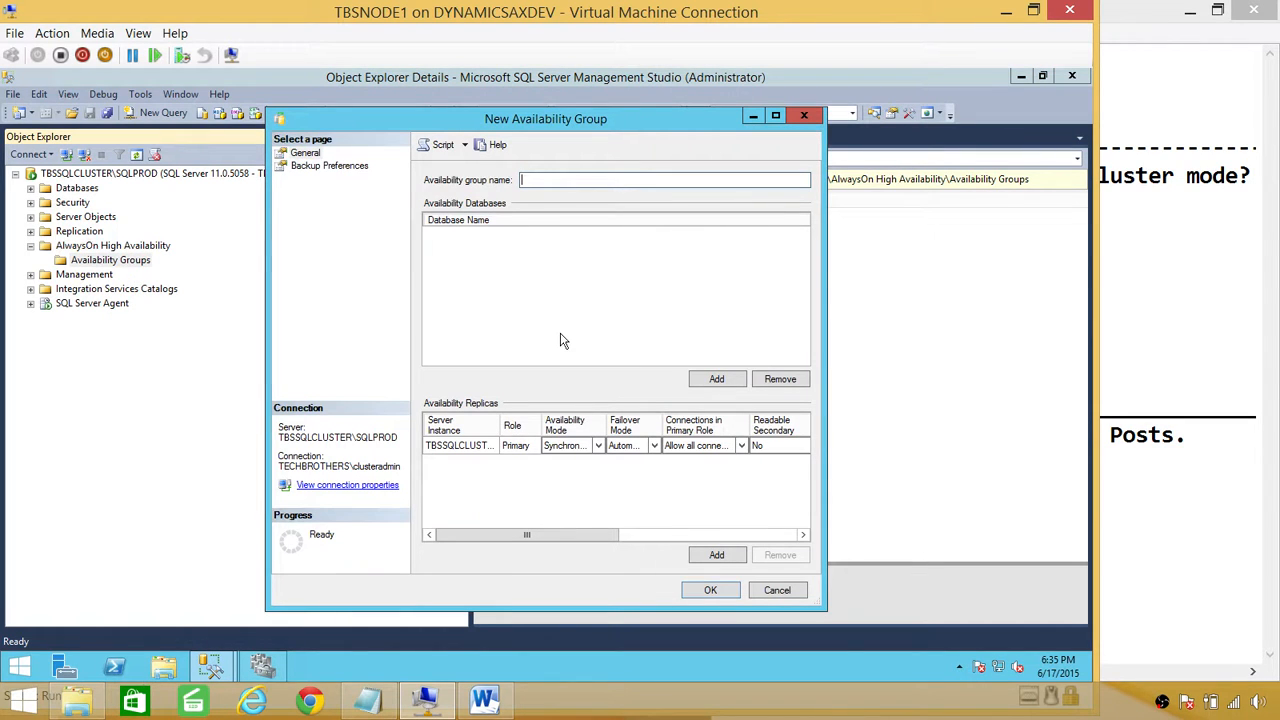
pyautogui.press('Escape')
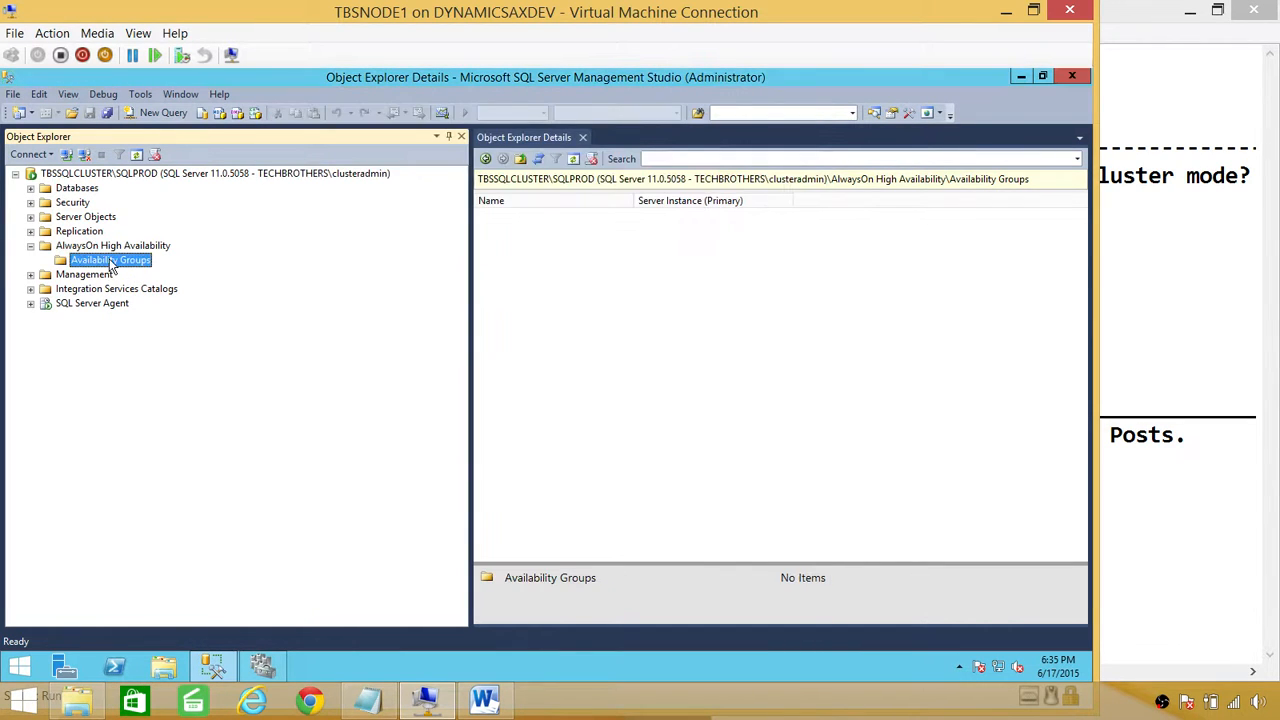
# Step: Restart the wizard, name the group 'AG_TestSQLClustermode' and select SalesOrder_New
pyautogui.rightClick(110, 260)
pyautogui.click(140, 269)
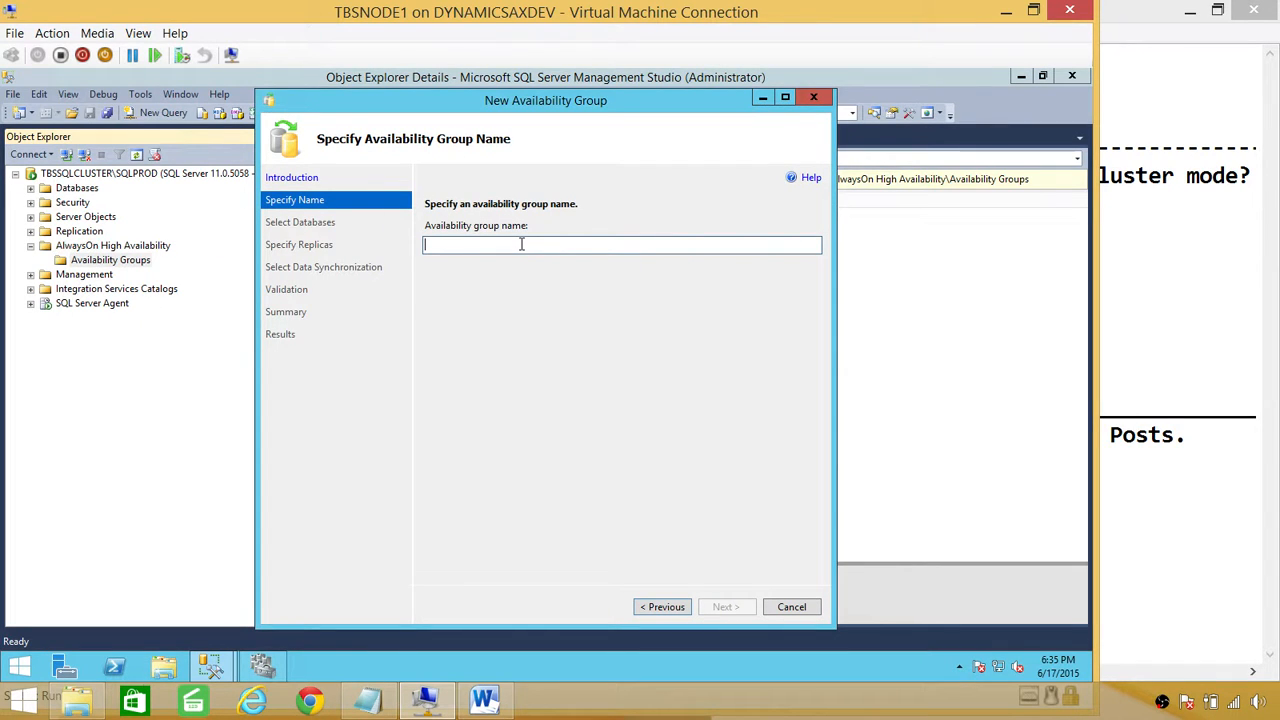
pyautogui.write('AG')
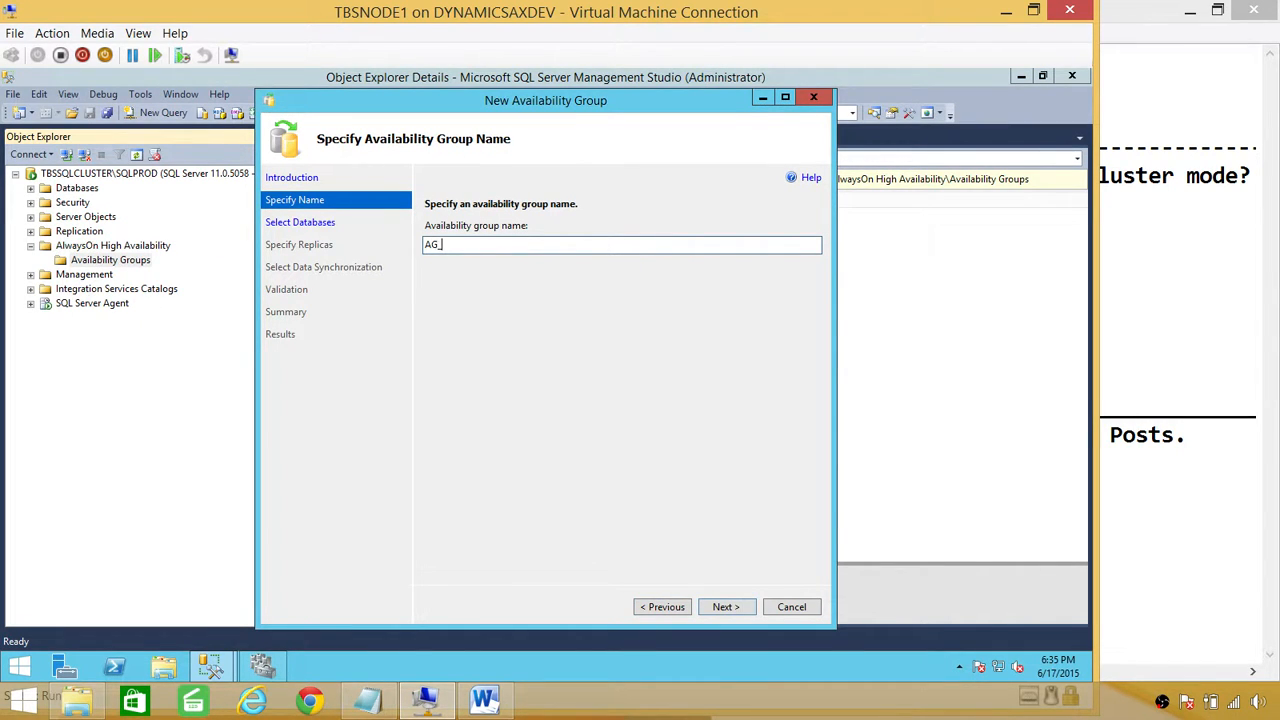
pyautogui.write('_TestSQLClustermode')
pyautogui.click(726, 607)
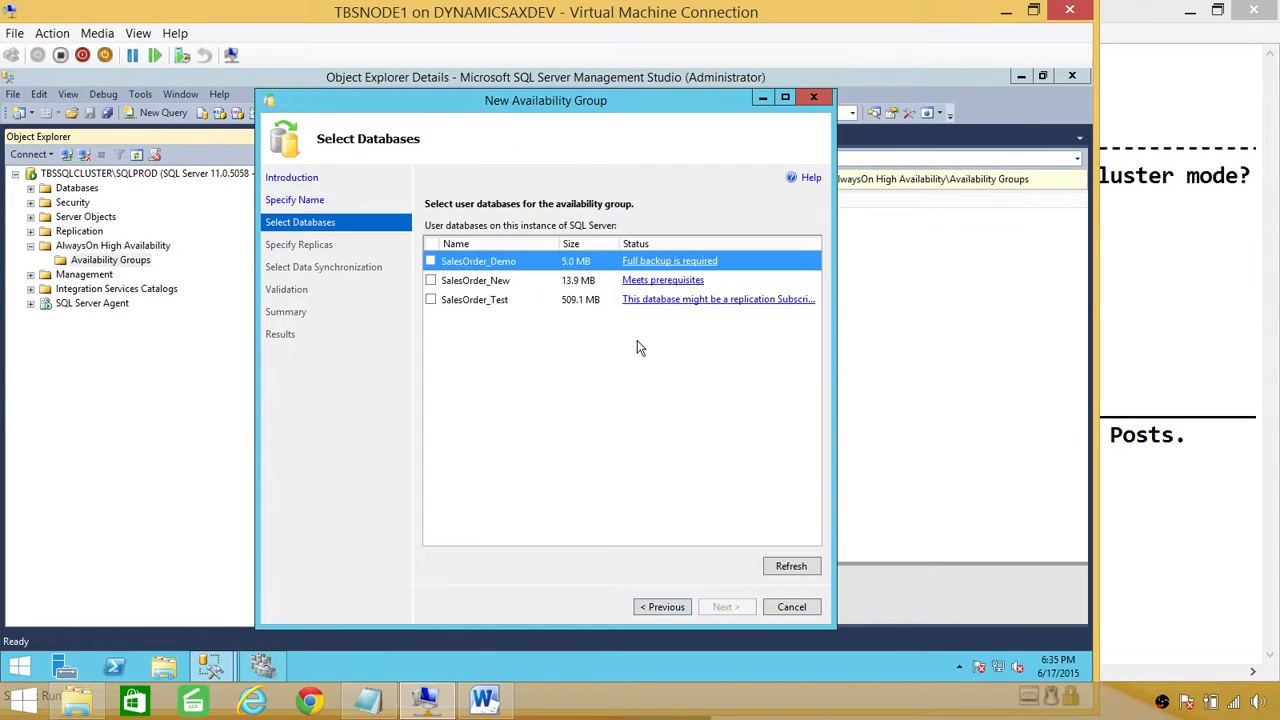
pyautogui.click(431, 281)
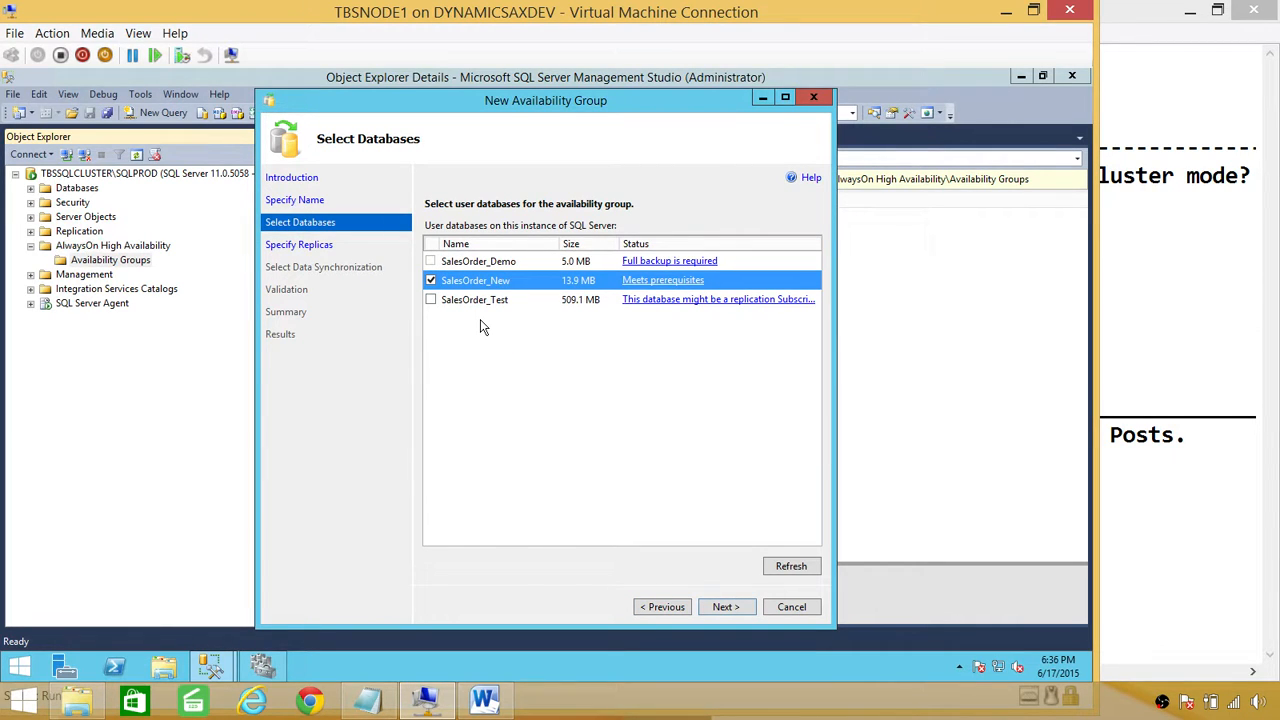
# Step: Add TBSSQLUAT\SQLUAT as a secondary replica on the Specify Replicas page
pyautogui.click(726, 607)
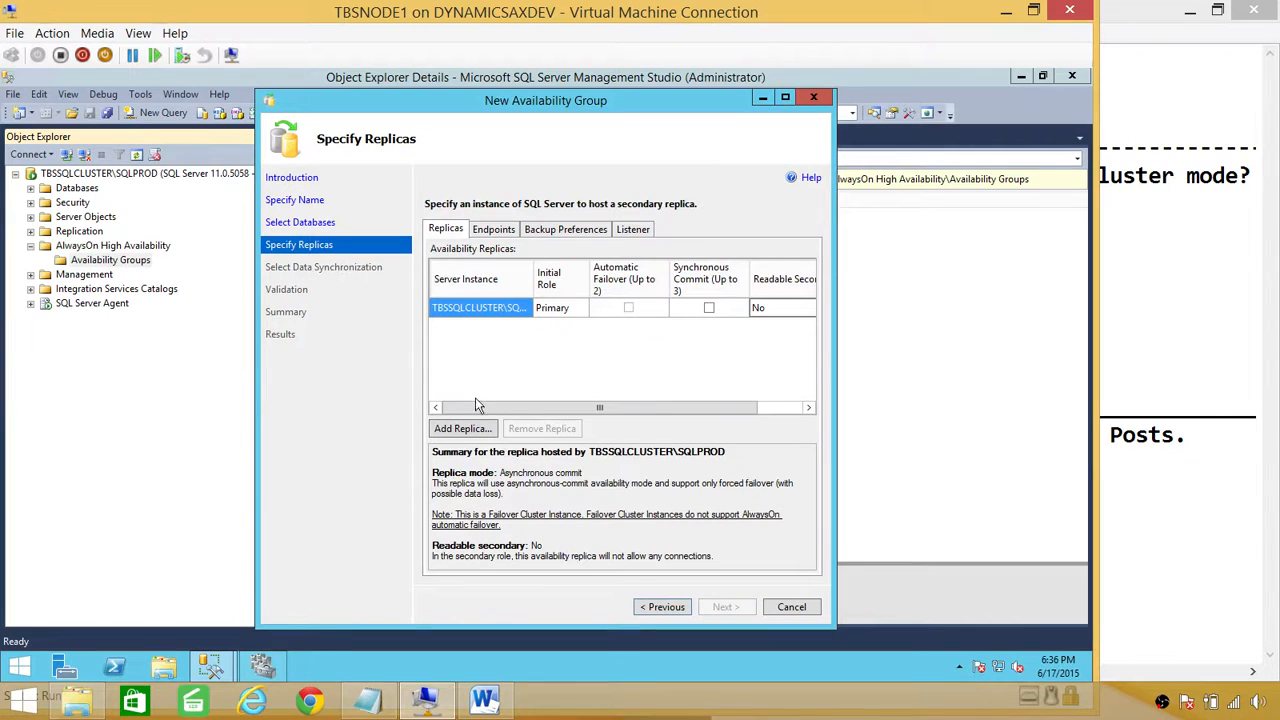
pyautogui.click(460, 429)
pyautogui.click(693, 276)
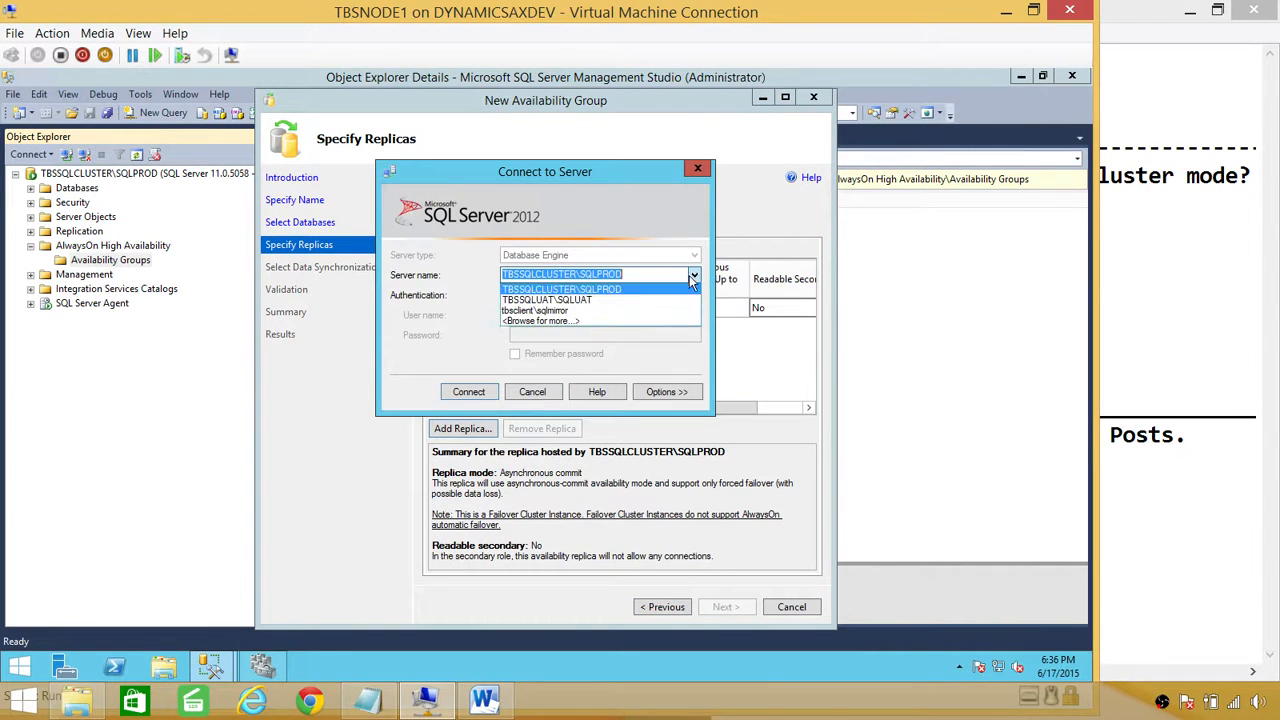
pyautogui.click(562, 300)
pyautogui.click(488, 393)
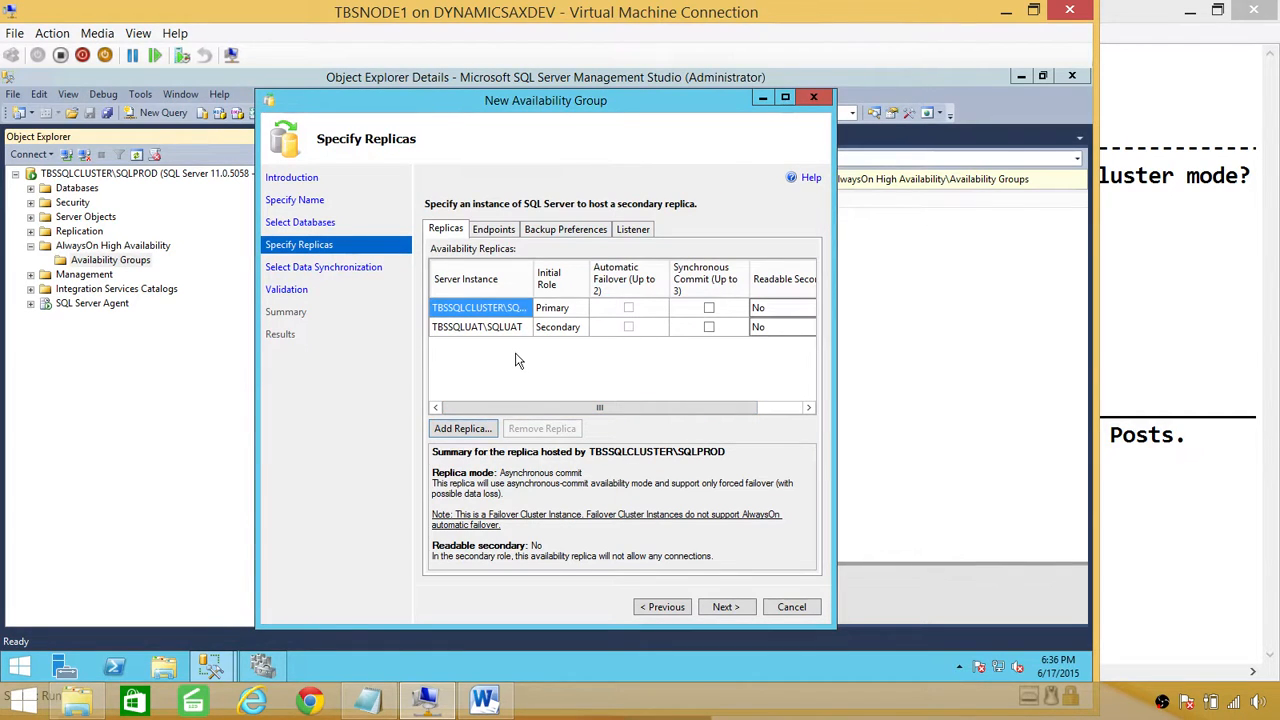
# Step: Set SQLUAT's Readable Secondary to Yes and check its automatic failover setting
pyautogui.click(788, 335)
pyautogui.click(788, 335)
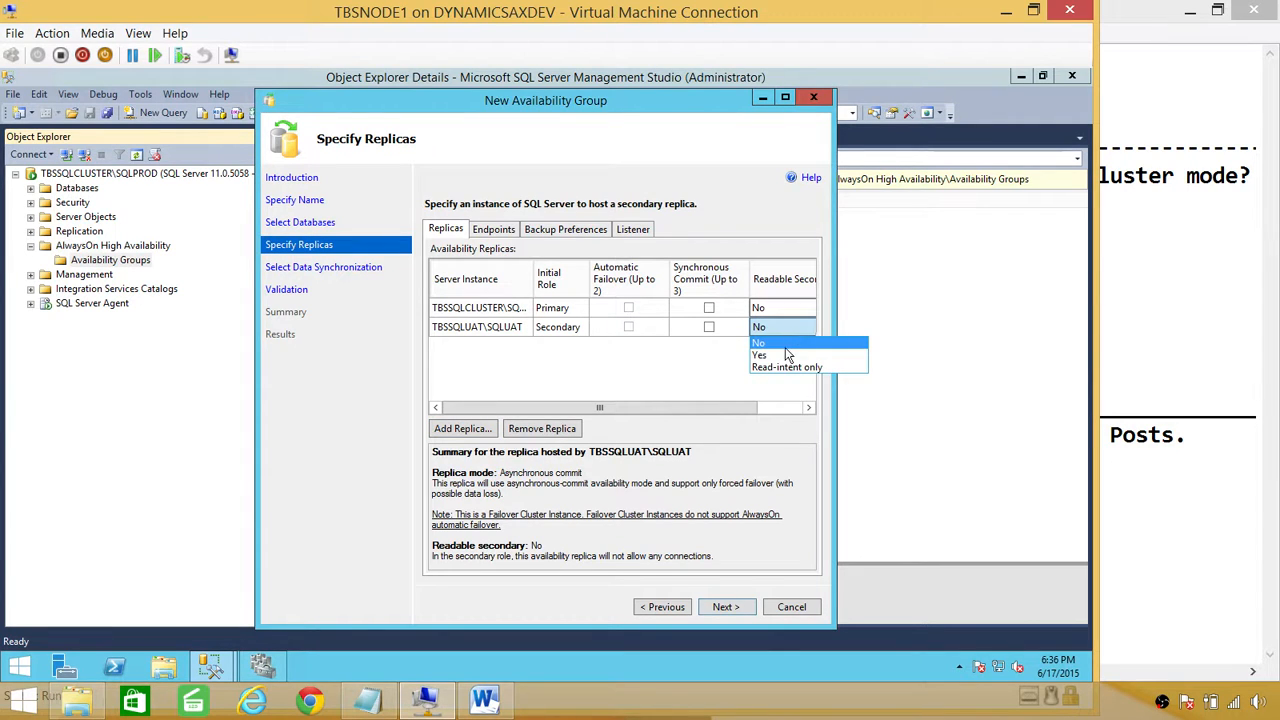
pyautogui.click(785, 356)
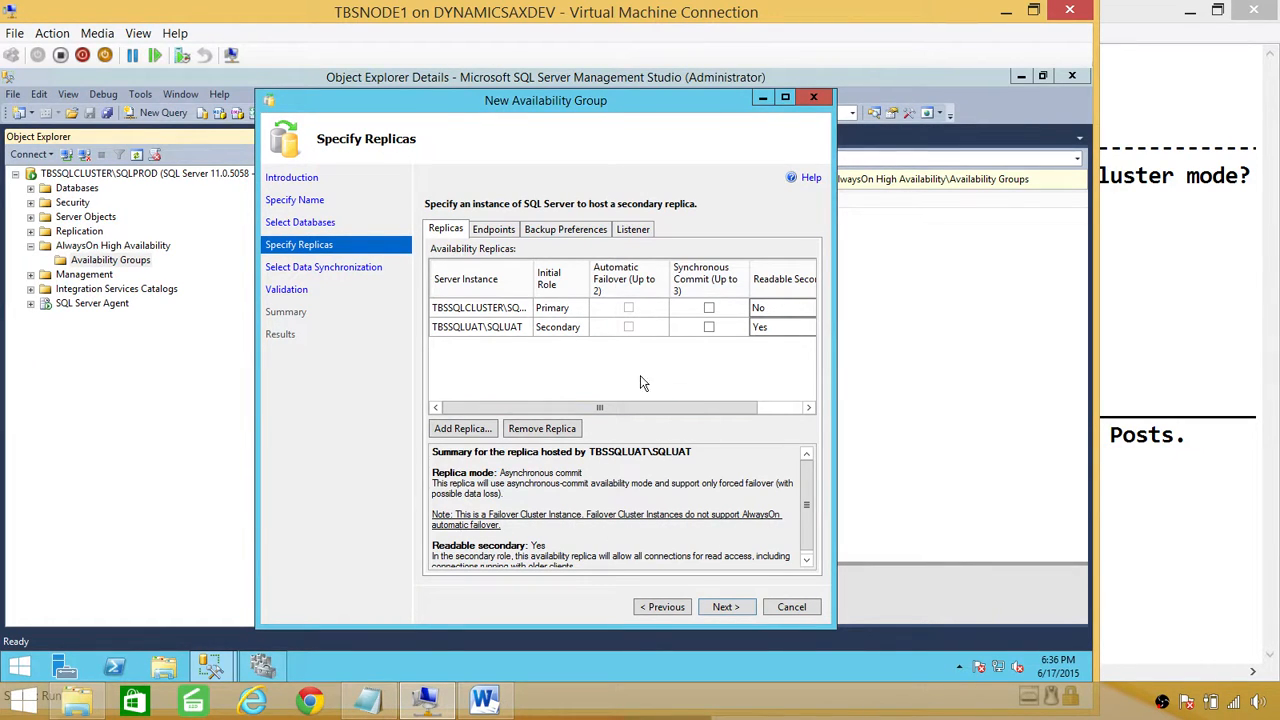
pyautogui.click(629, 327)
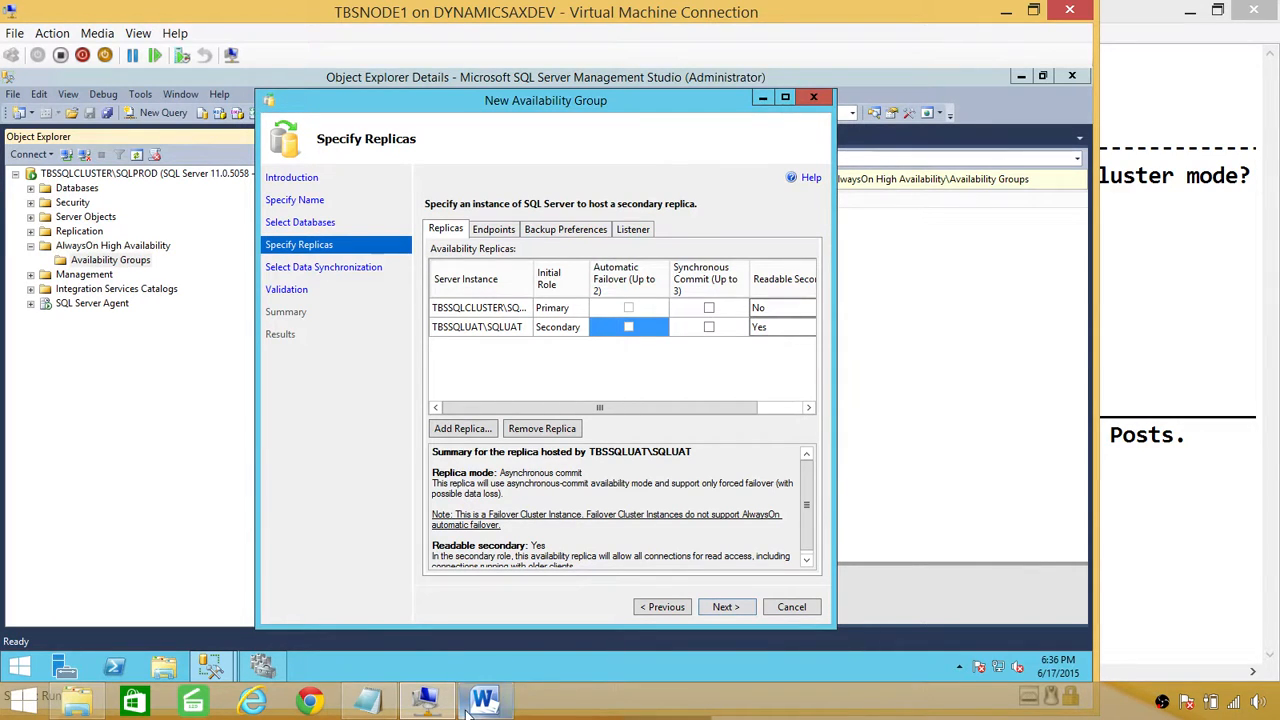
pyautogui.click(500, 700)
# Step: Read the replica mode notes in the Word troubleshooting document, then return to the wizard
pyautogui.click(416, 494)
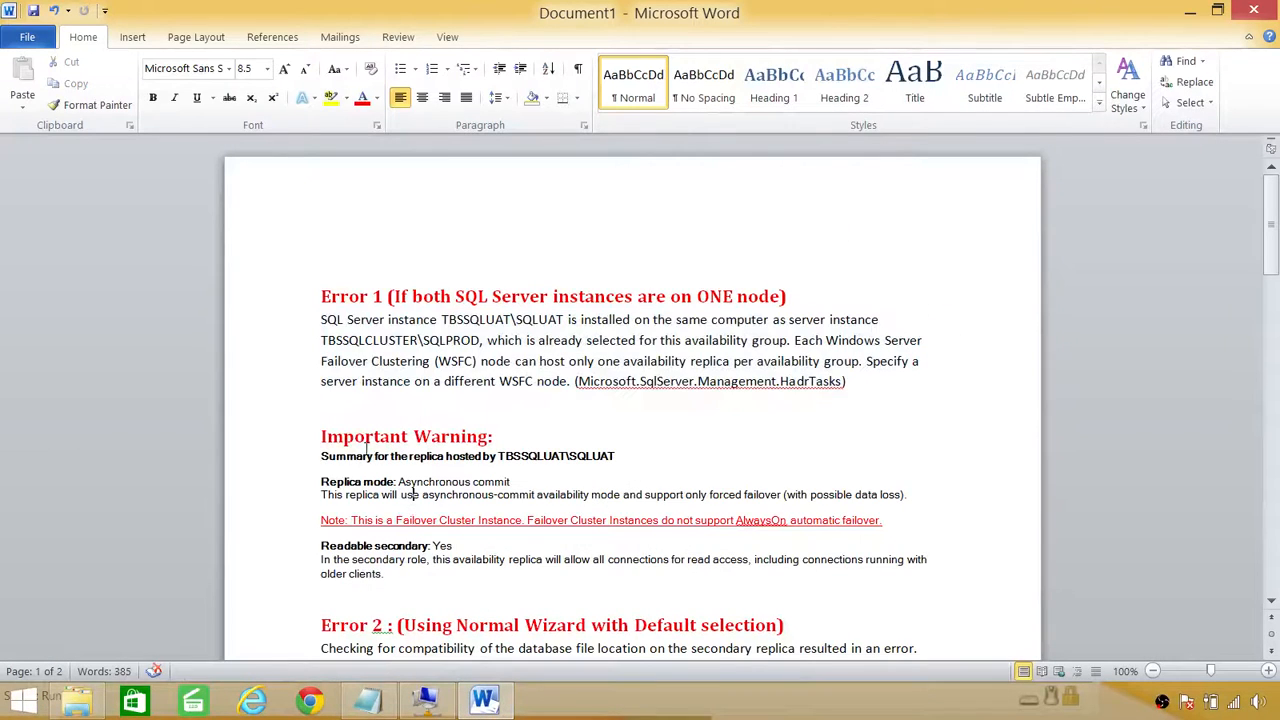
pyautogui.moveTo(310, 430); pyautogui.dragTo(580, 562)
pyautogui.click(510, 582)
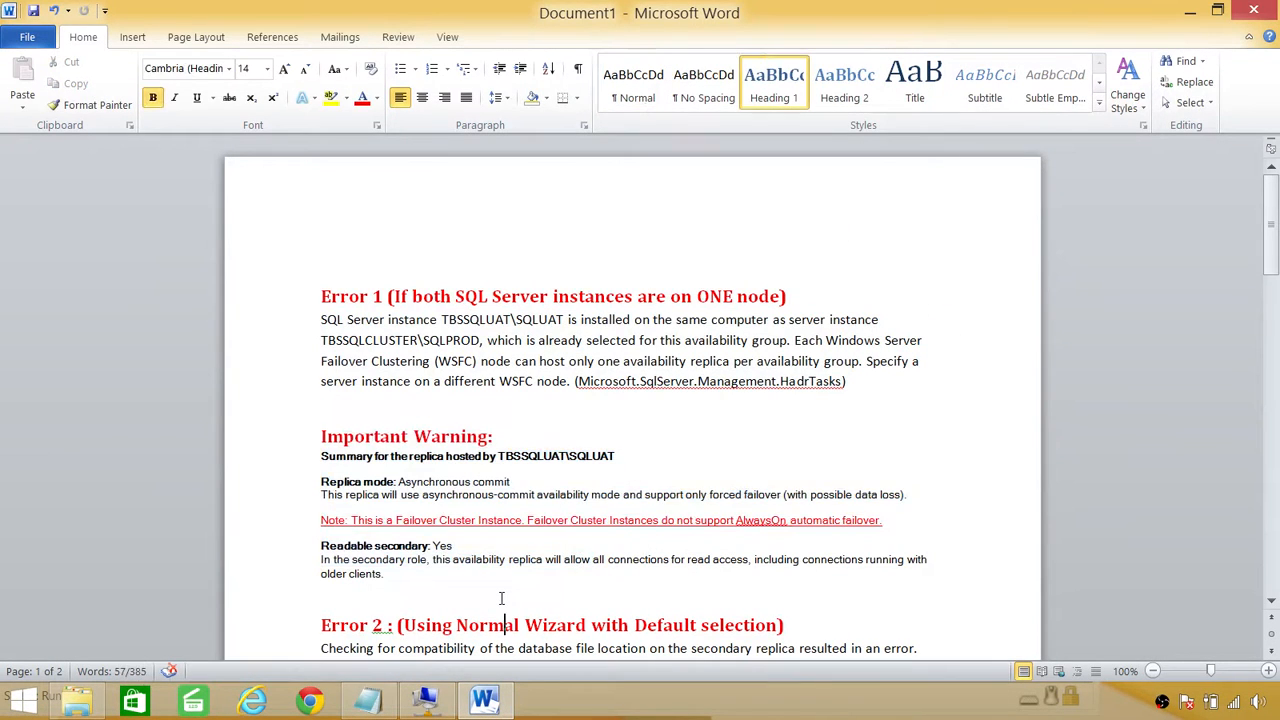
pyautogui.scroll(-3, 509, 580)
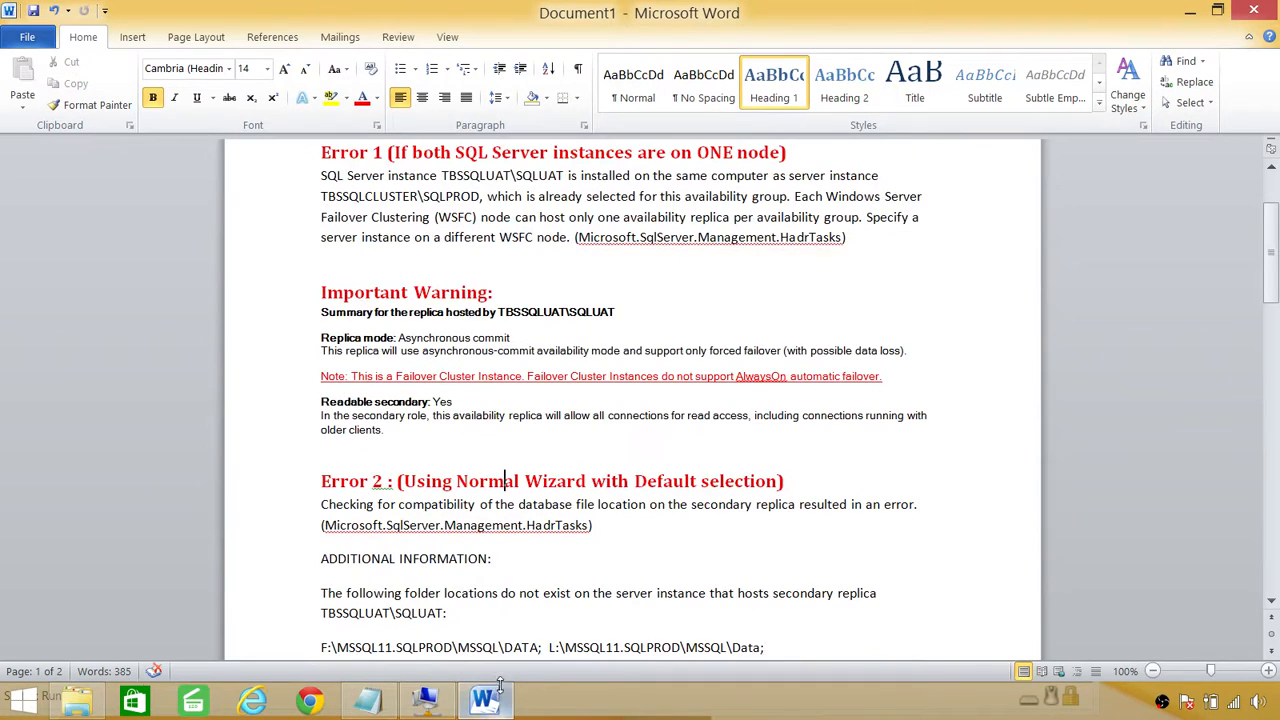
pyautogui.click(447, 708)
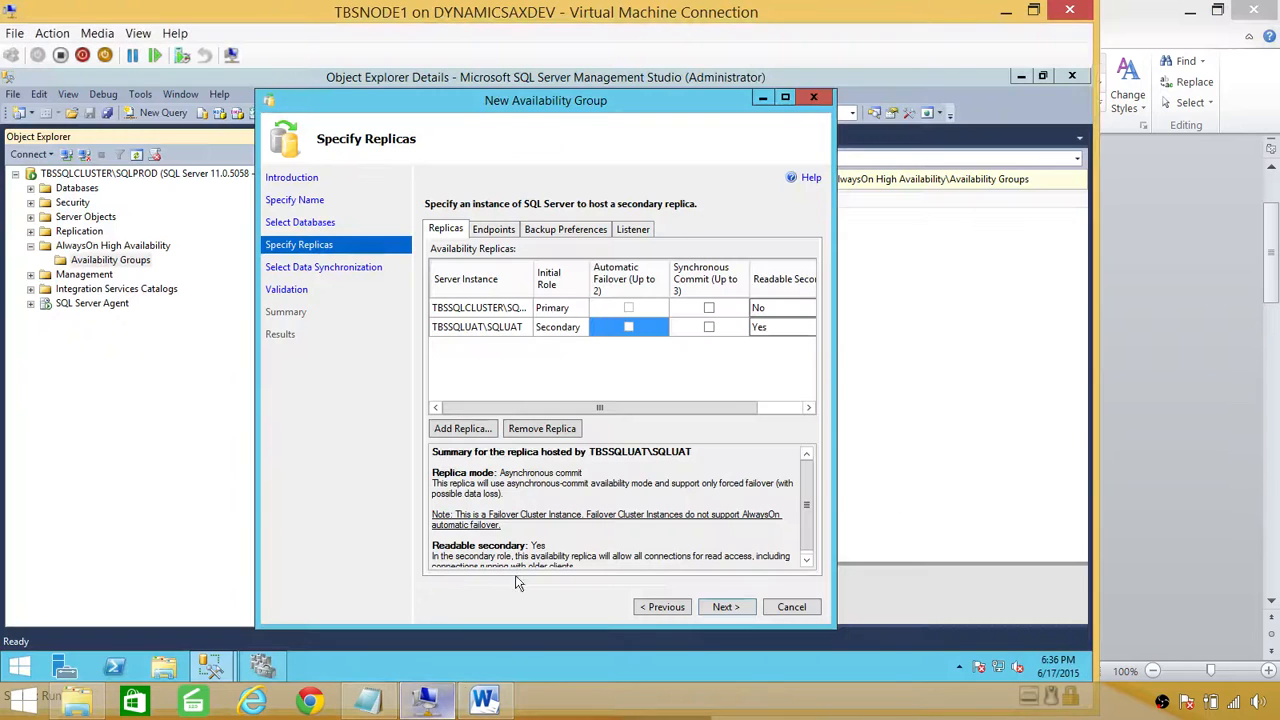
# Step: Review the Endpoints and Backup Preferences tabs, then proceed past Specify Replicas
pyautogui.click(505, 230)
pyautogui.click(552, 231)
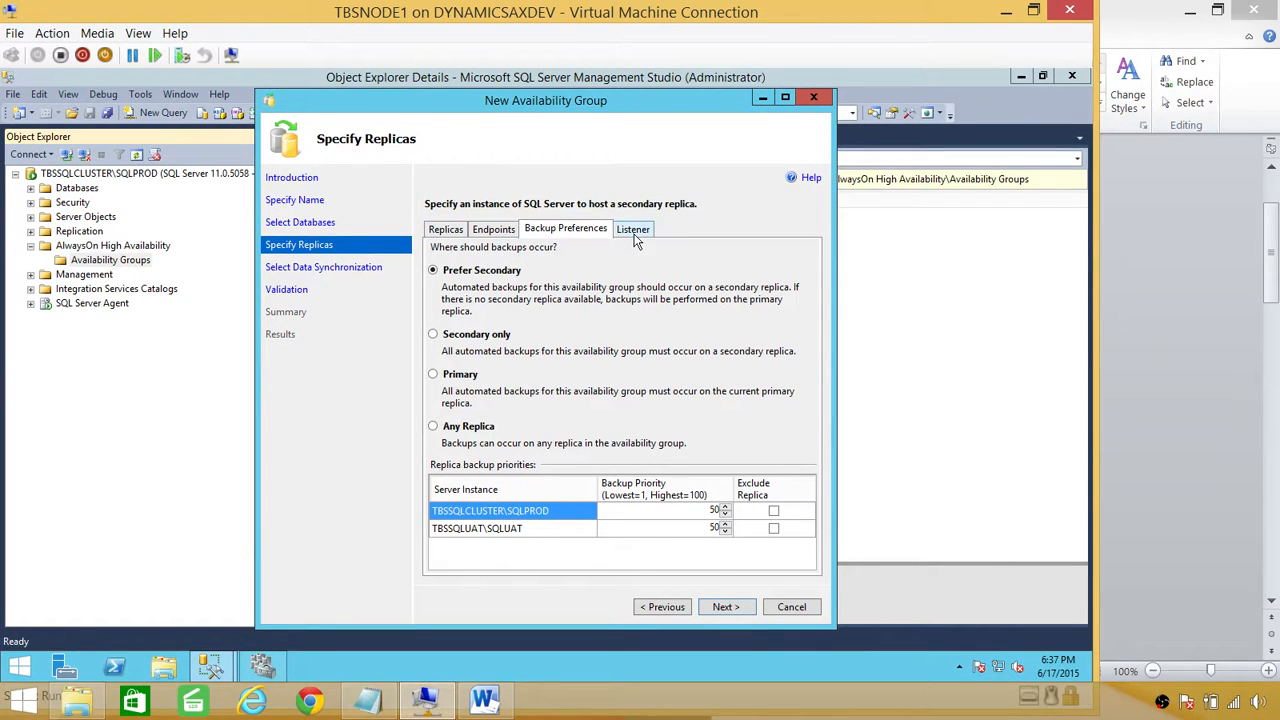
pyautogui.click(447, 231)
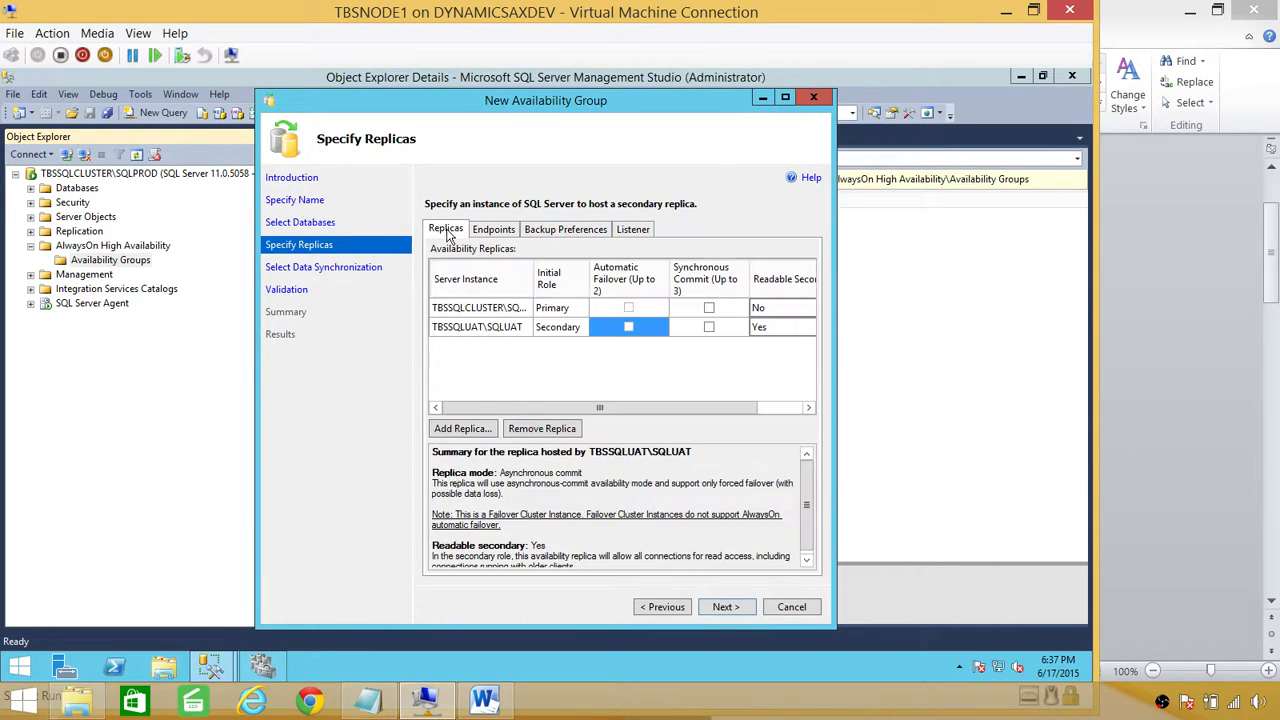
pyautogui.click(748, 605)
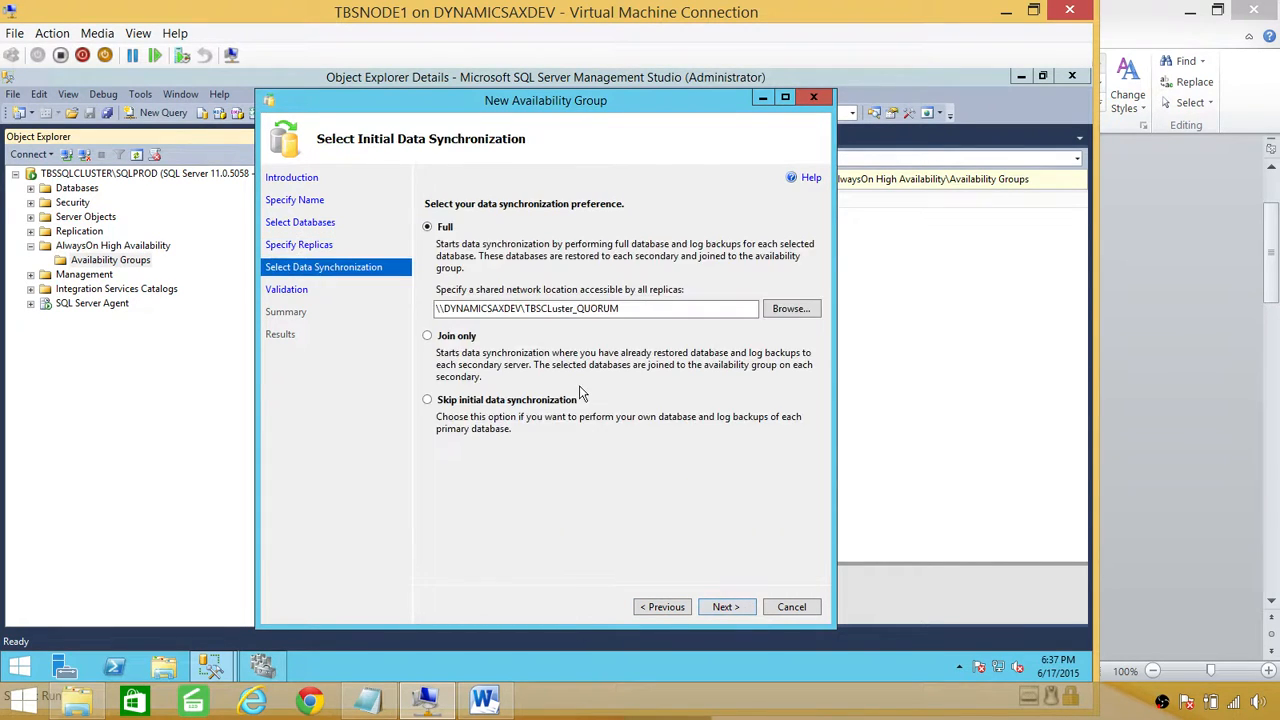
# Step: Inspect the server name in the Full option's shared network path, leave it unchanged, and run validation
pyautogui.moveTo(631, 315); pyautogui.dragTo(432, 312)
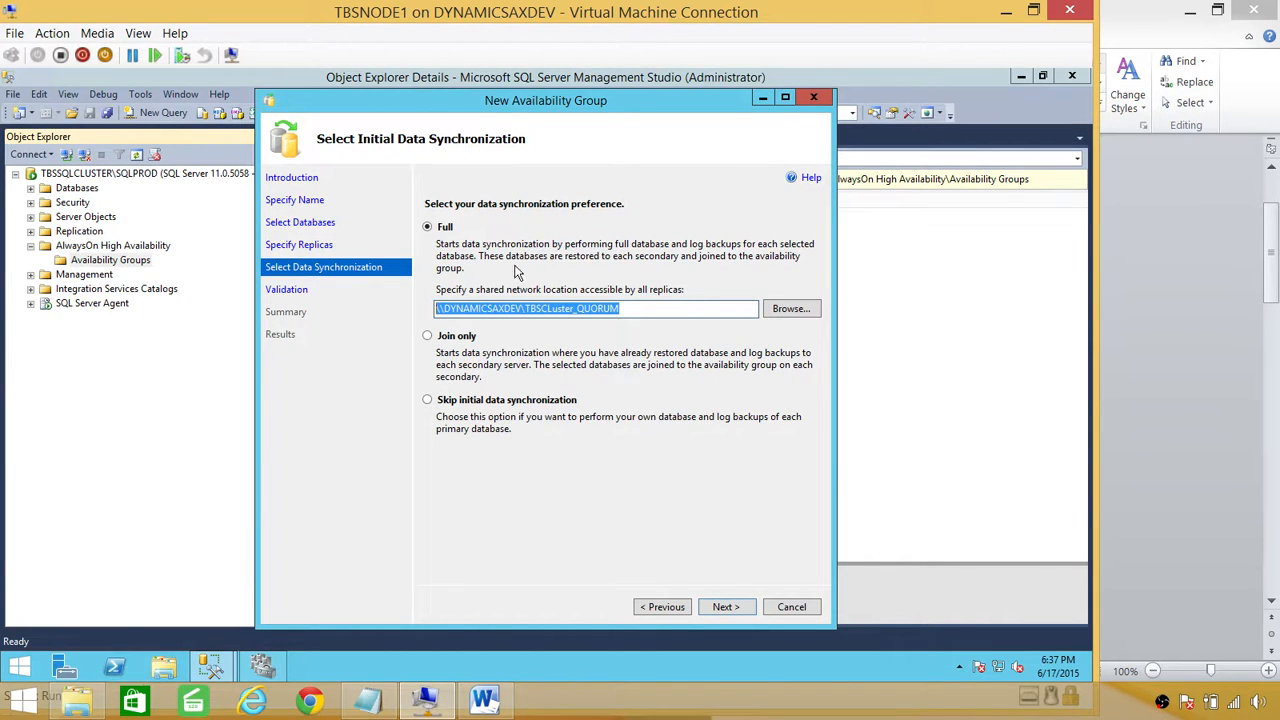
pyautogui.click(642, 310)
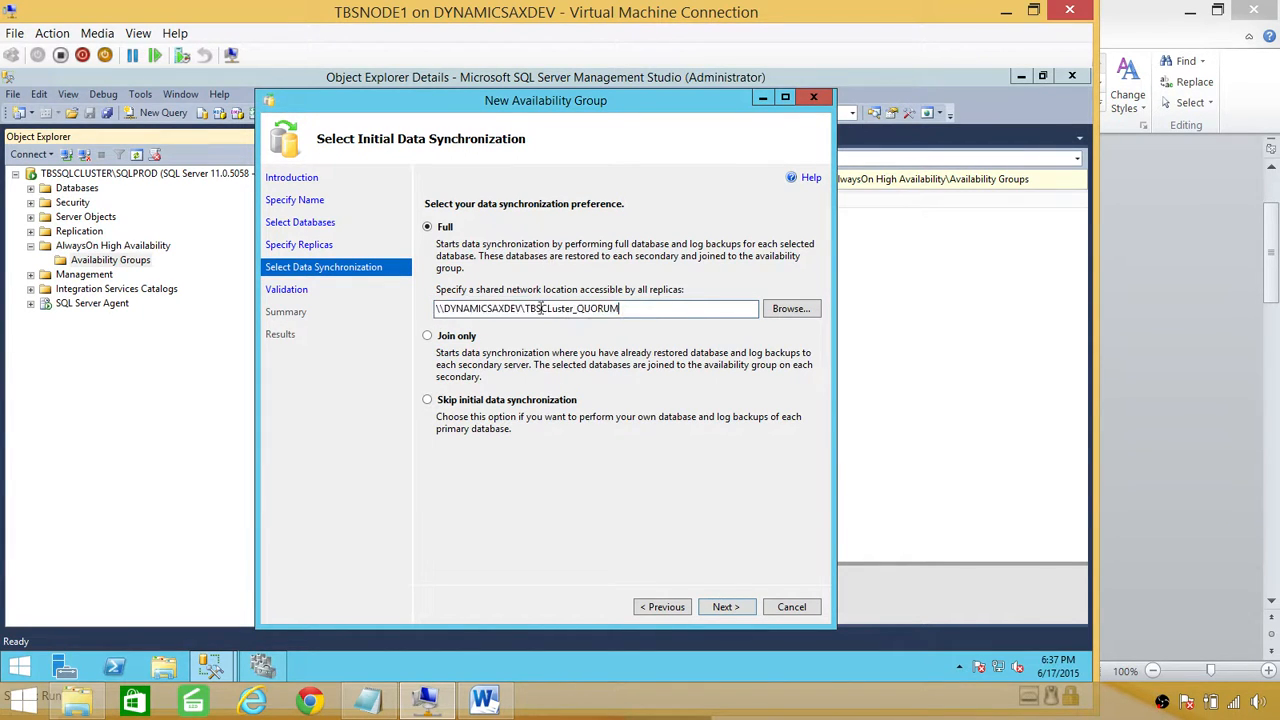
pyautogui.moveTo(624, 310); pyautogui.dragTo(436, 312)
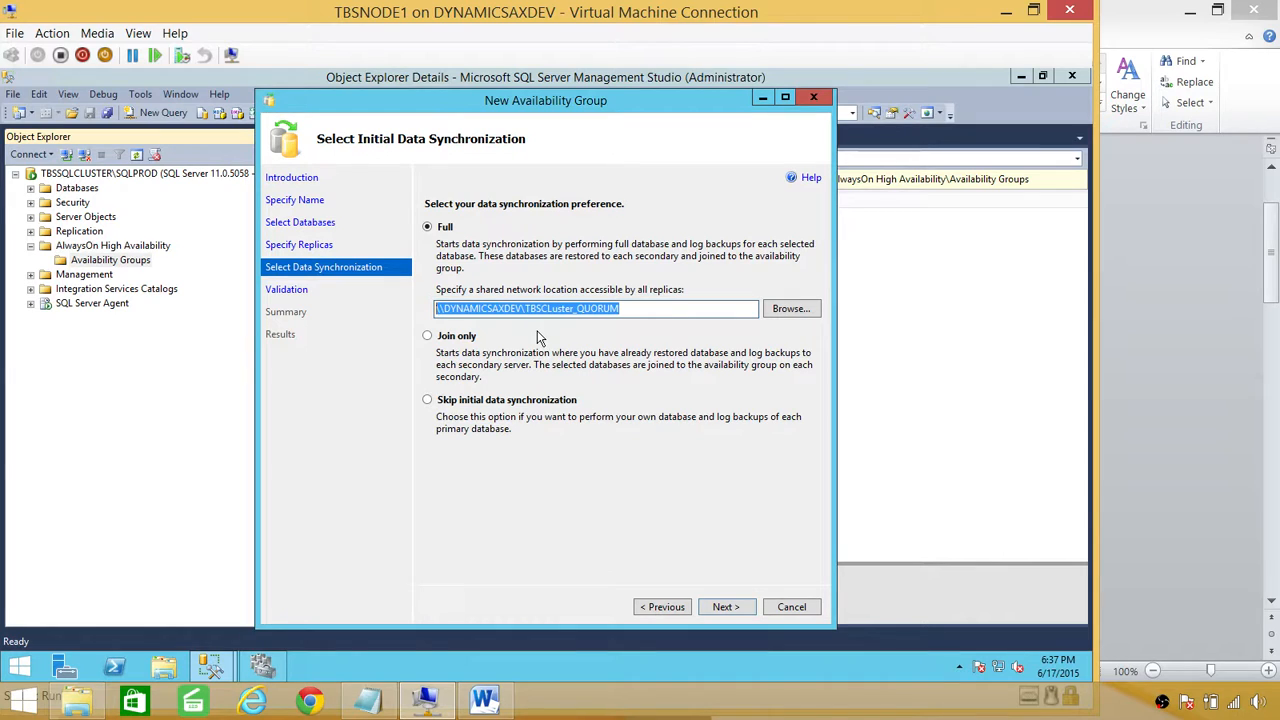
pyautogui.click(631, 310)
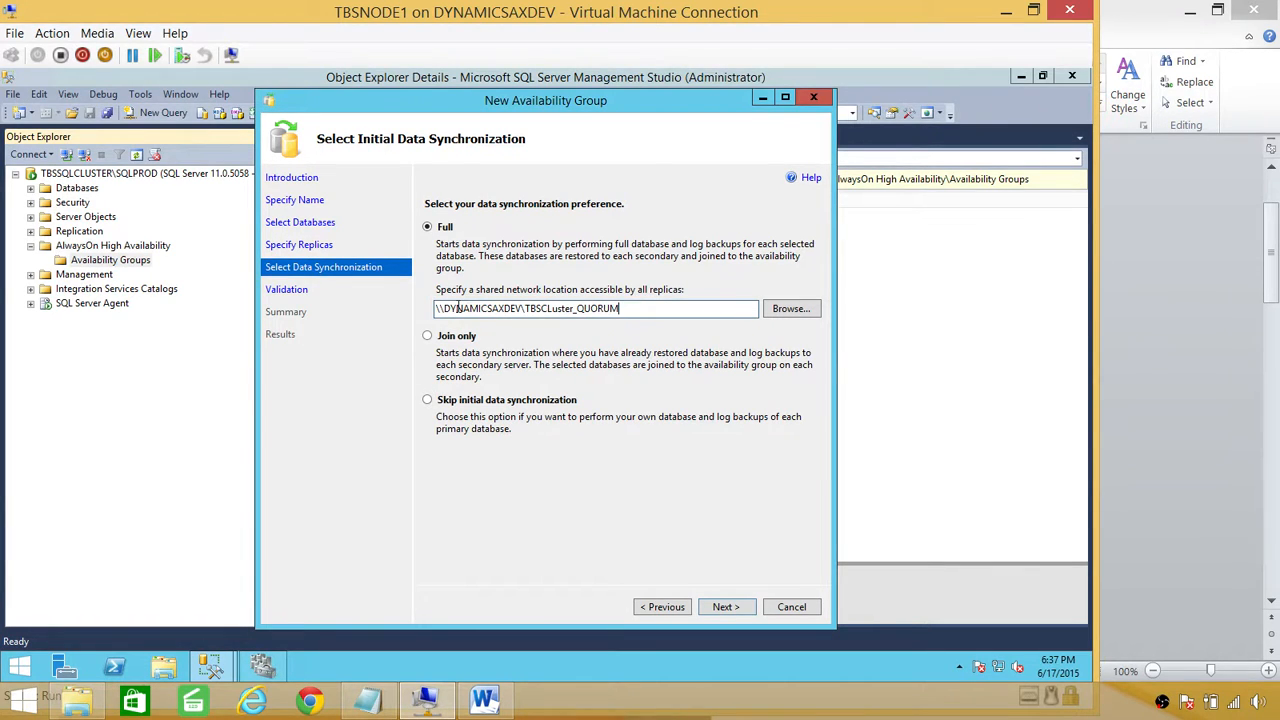
pyautogui.moveTo(520, 310); pyautogui.dragTo(443, 309)
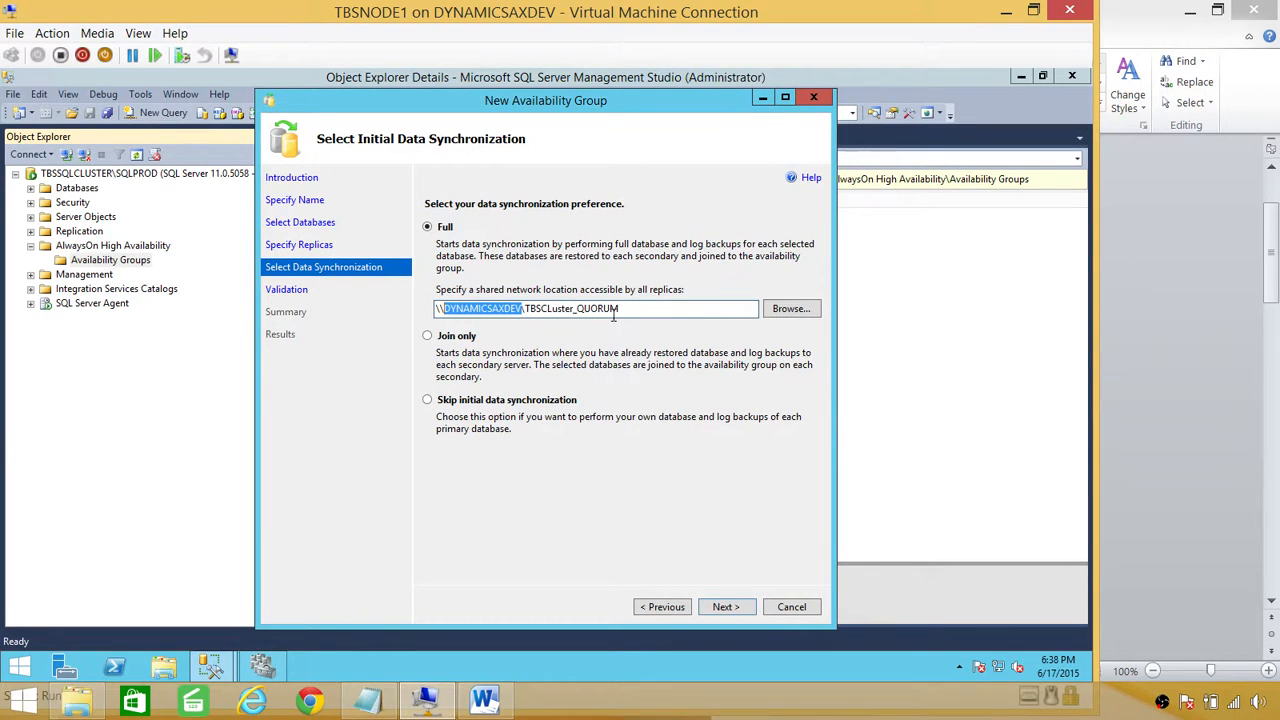
pyautogui.click(649, 309)
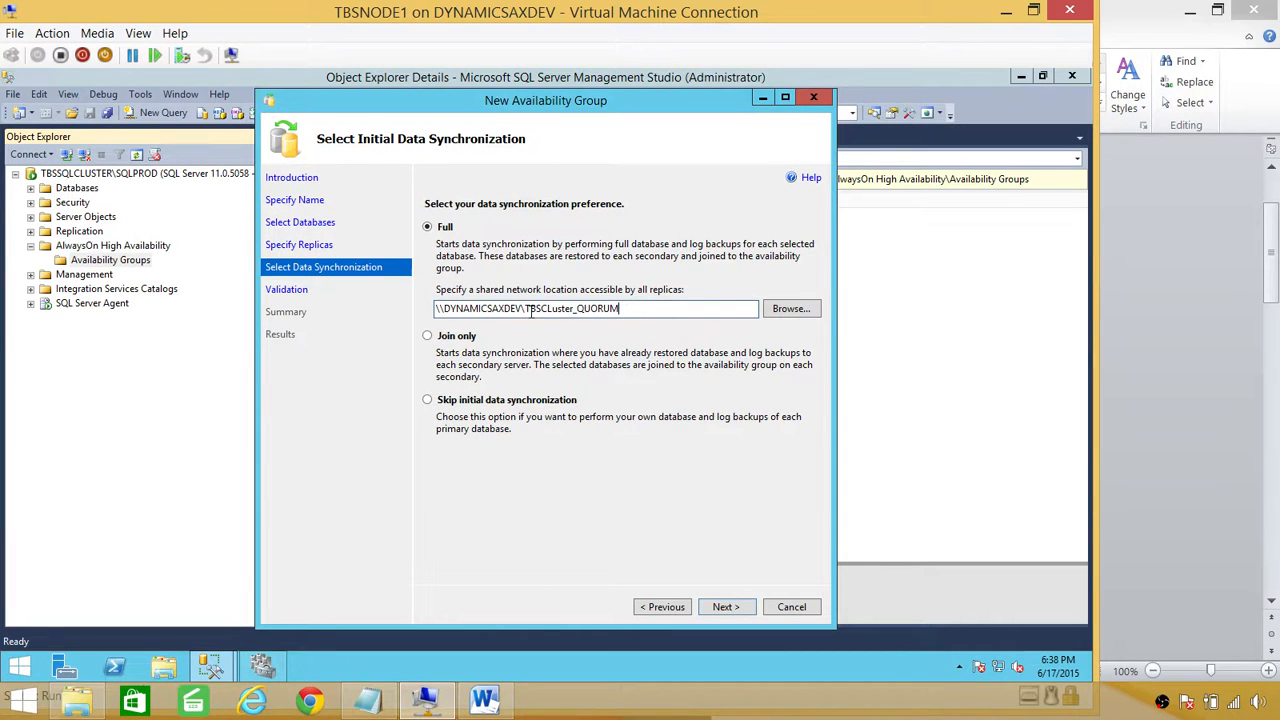
pyautogui.click(740, 612)
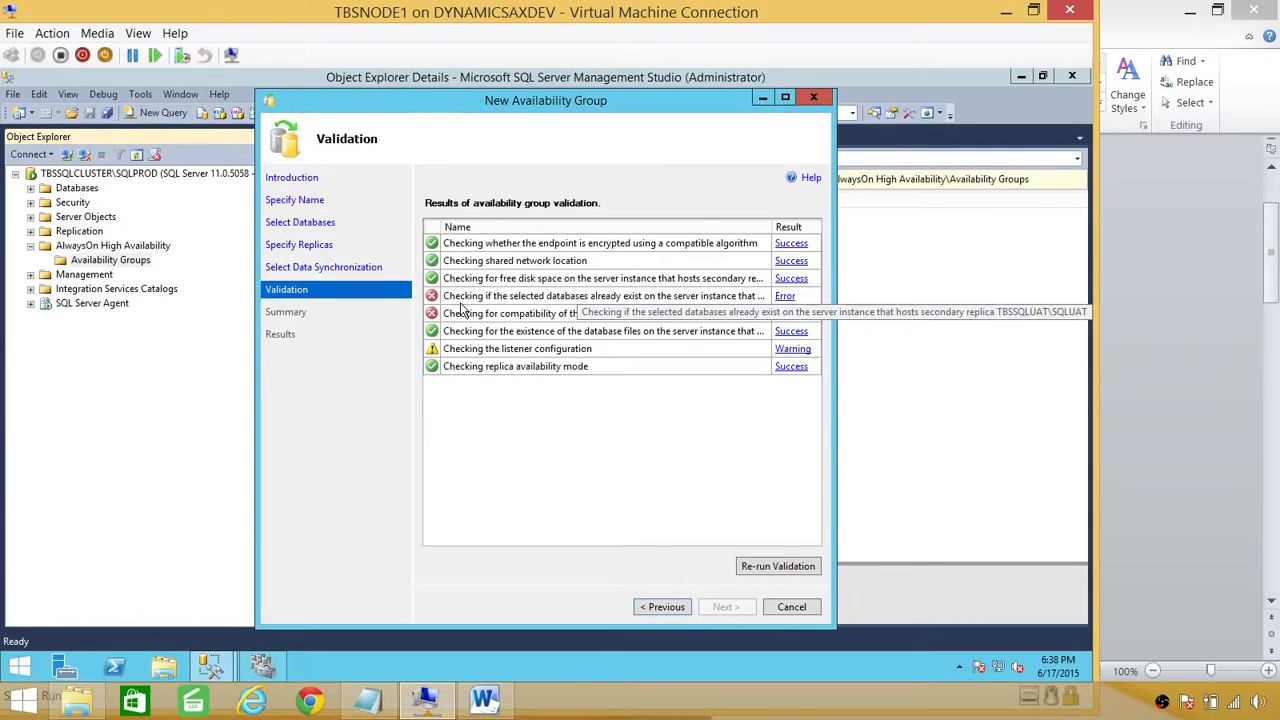
# Step: Read the database-already-exists and file-location error details, then bring up the Word notes
pyautogui.click(784, 297)
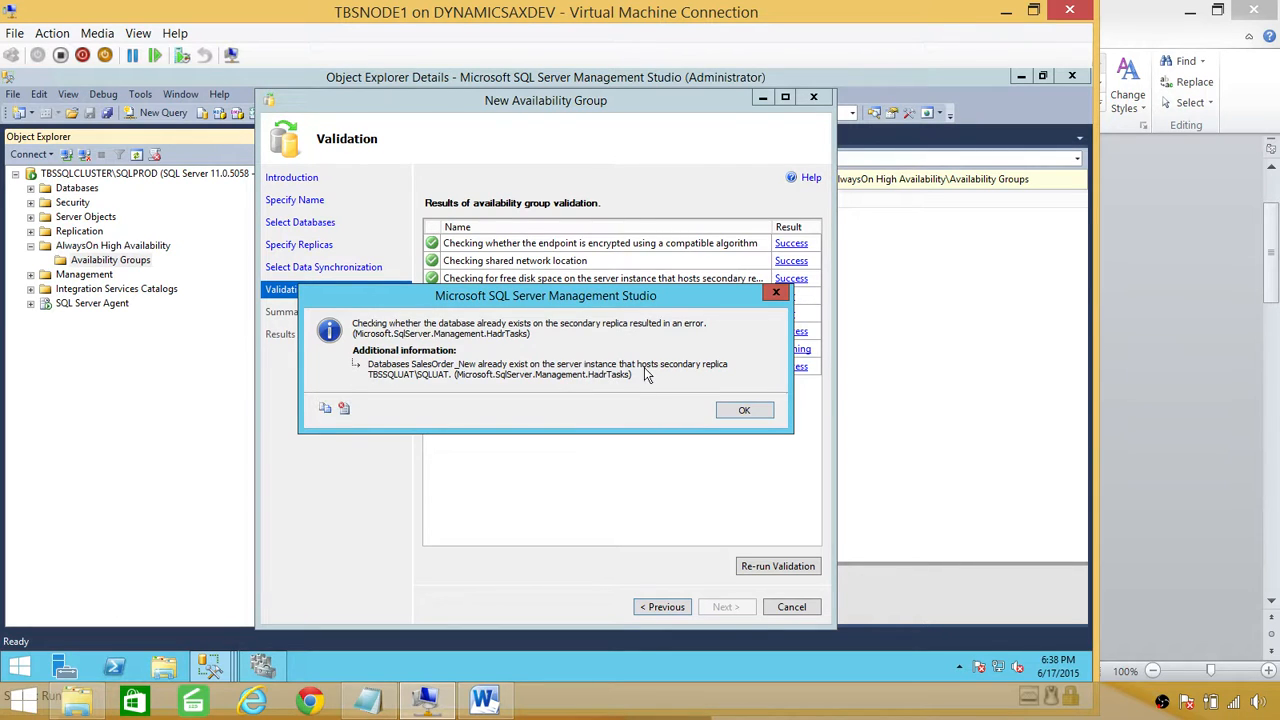
pyautogui.click(741, 412)
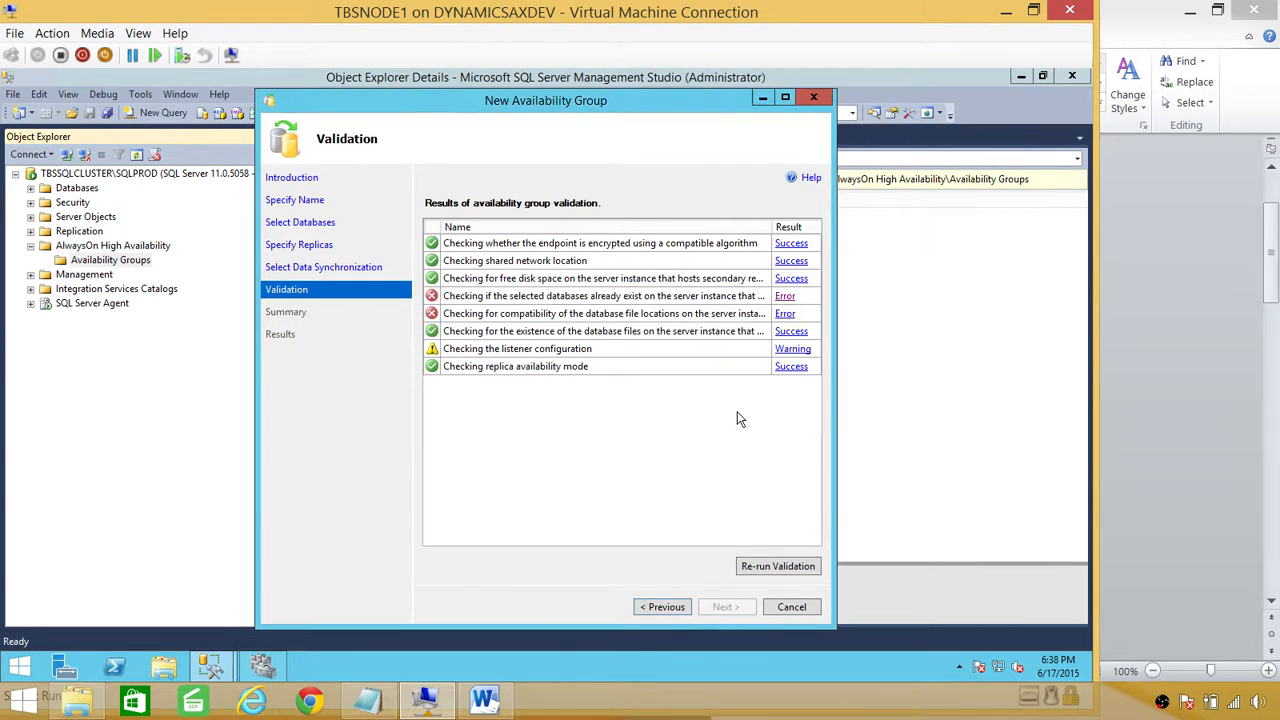
pyautogui.click(785, 314)
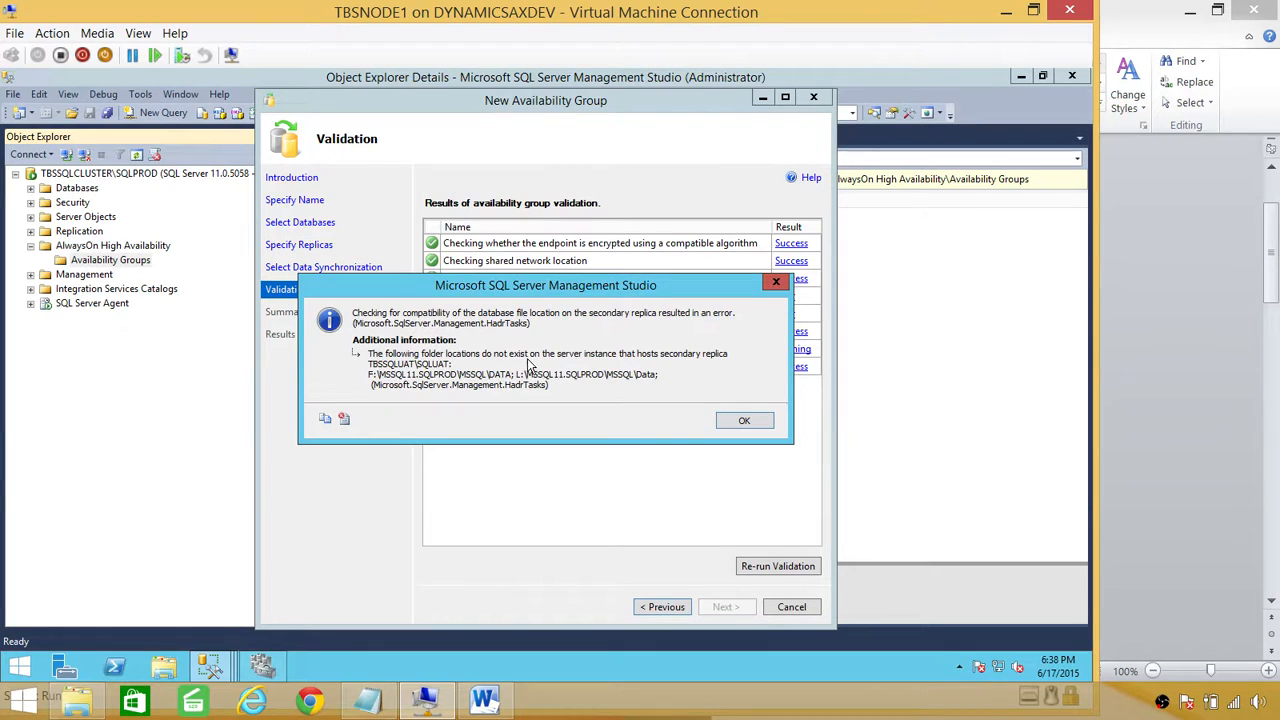
pyautogui.click(485, 700)
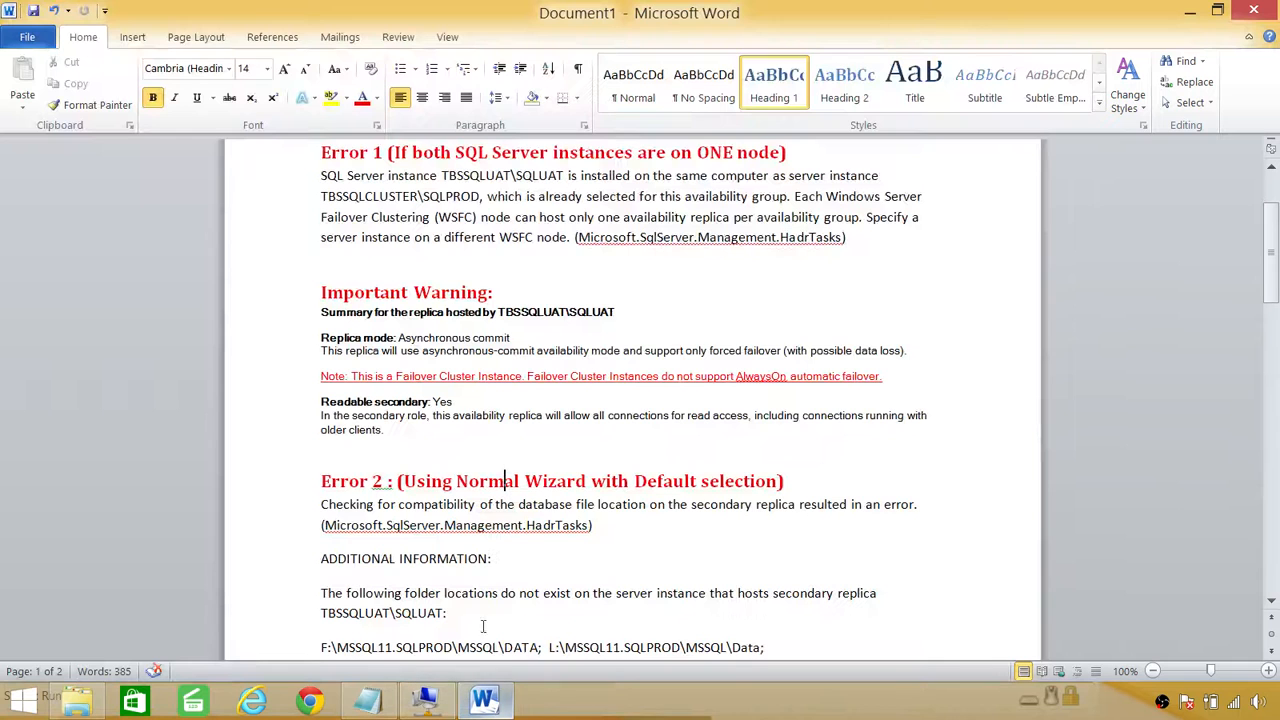
# Step: Select the Error 2 missing-folder notes in Word, then return to the wizard's error message
pyautogui.scroll(-4, 503, 459)
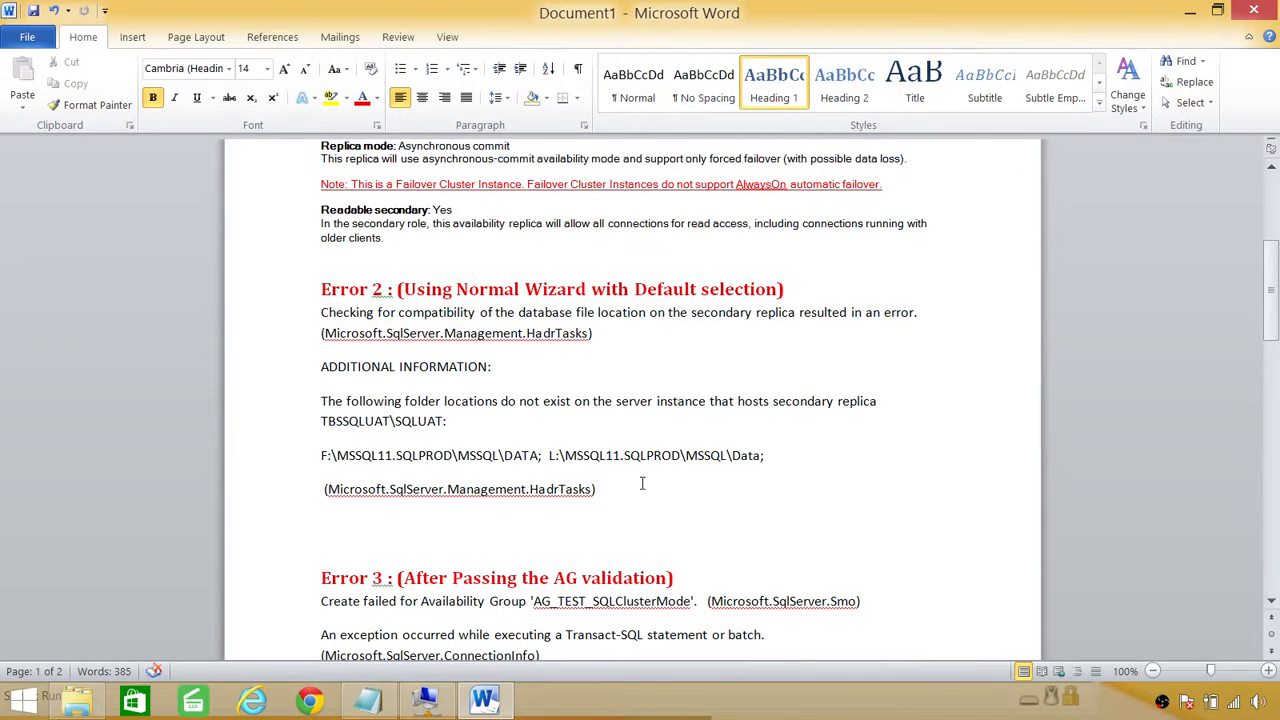
pyautogui.moveTo(640, 485); pyautogui.dragTo(275, 318)
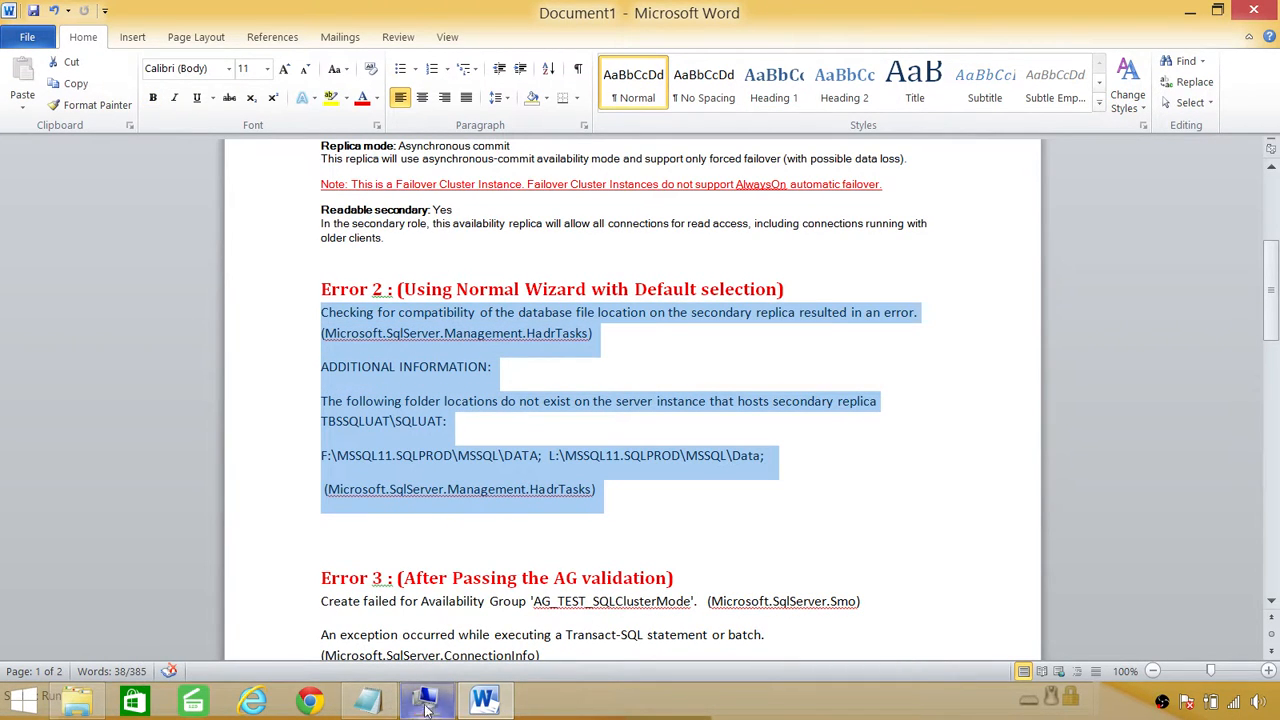
pyautogui.moveTo(438, 708)
pyautogui.click(427, 600)
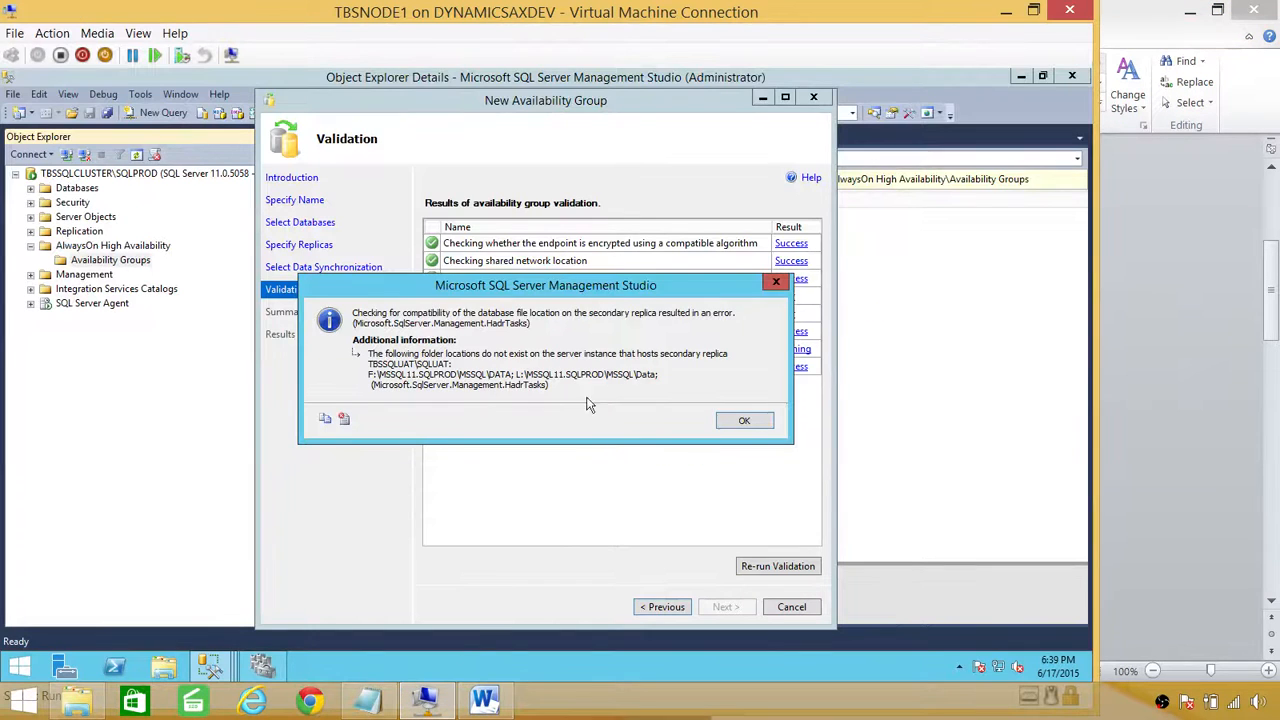
pyautogui.click(743, 422)
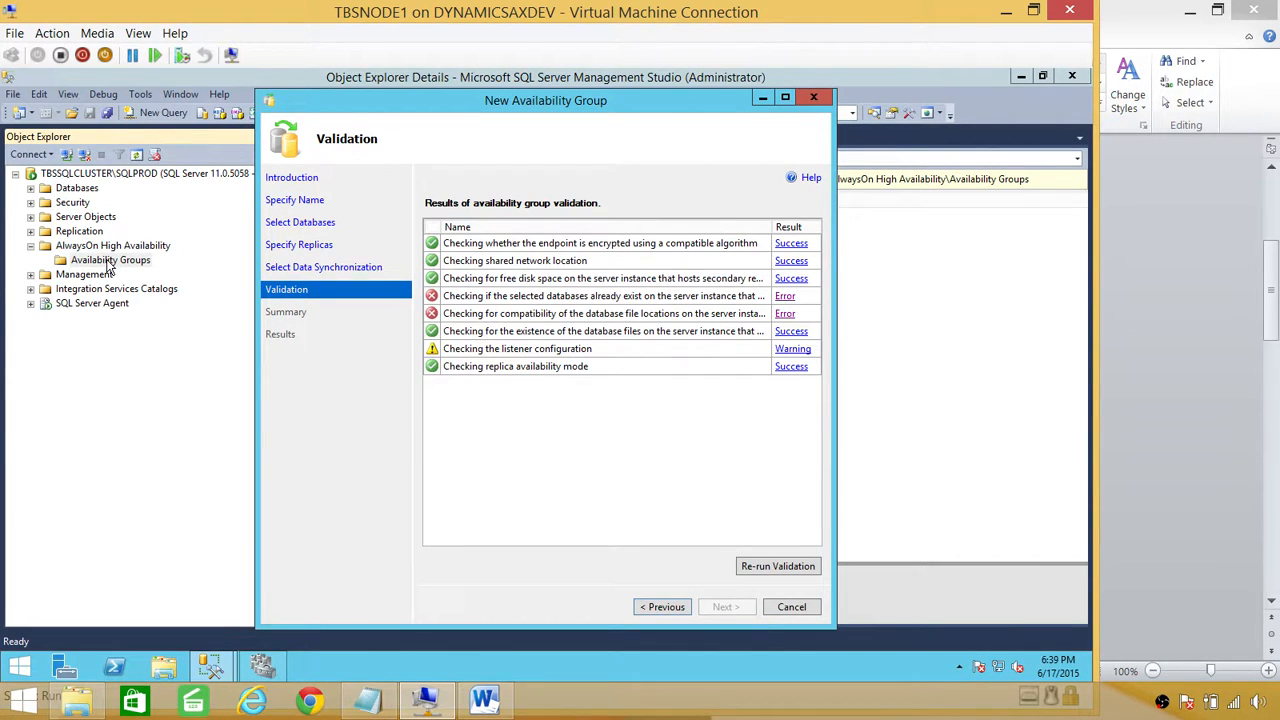
pyautogui.click(786, 314)
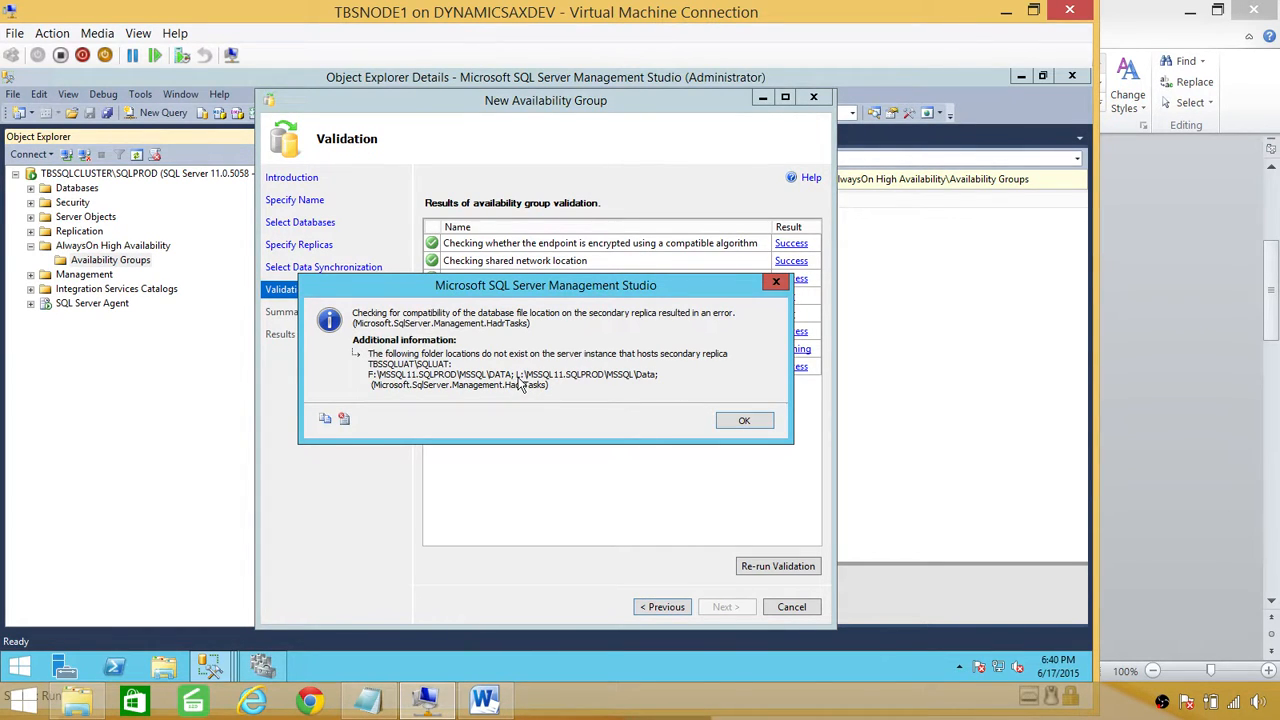
# Step: Check the Data (F:) and Logs (L:) drives in This PC, close it, and dismiss the error
pyautogui.click(19, 668)
pyautogui.click(175, 378)
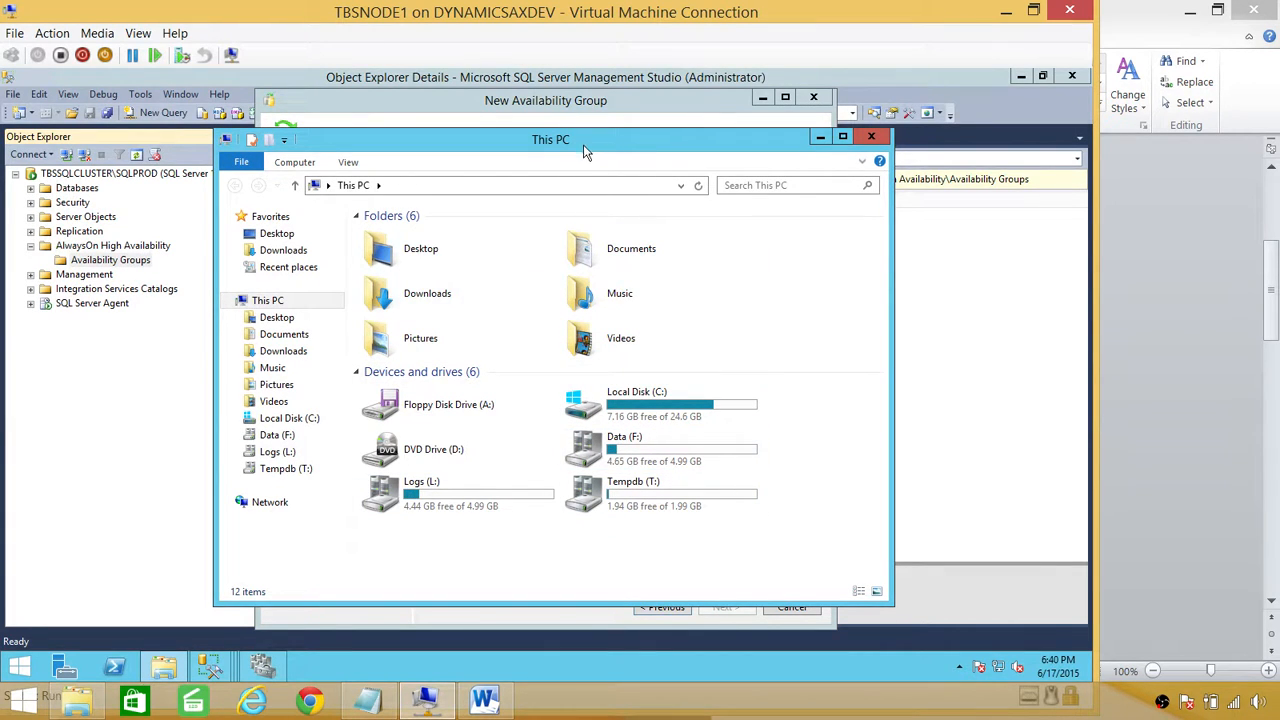
pyautogui.moveTo(585, 150); pyautogui.dragTo(800, 190)
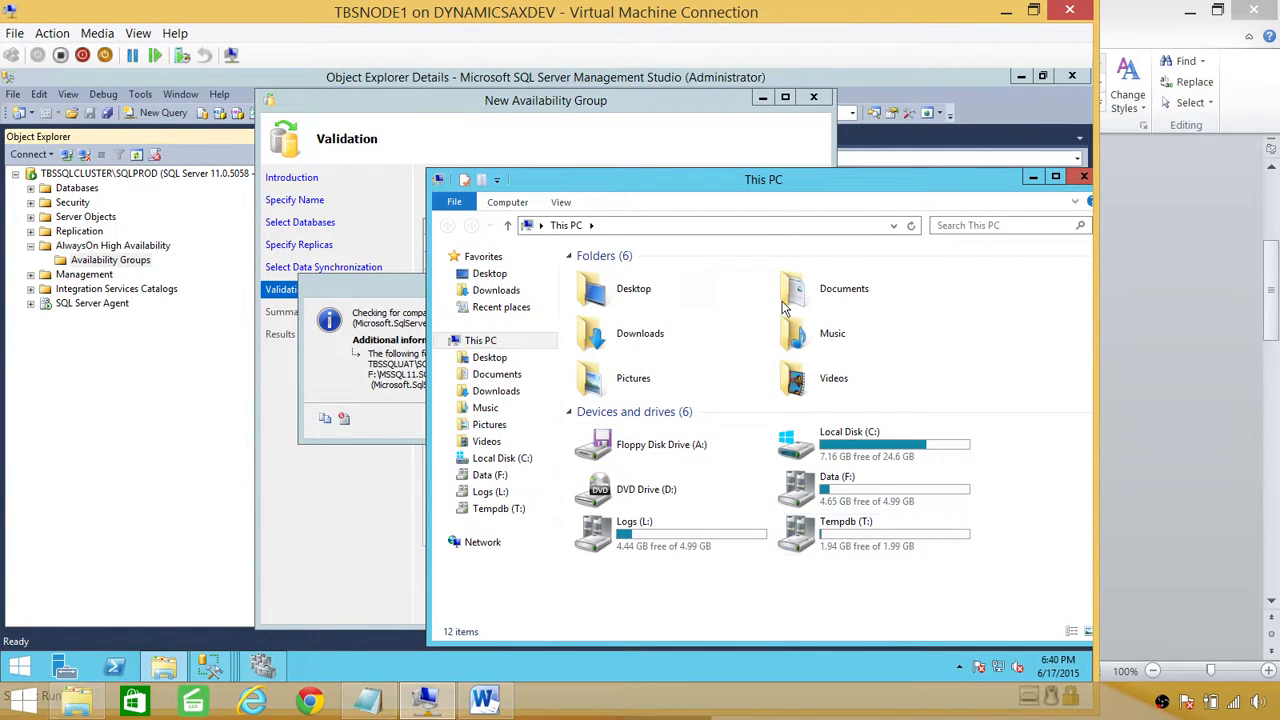
pyautogui.moveTo(812, 174); pyautogui.dragTo(526, 162)
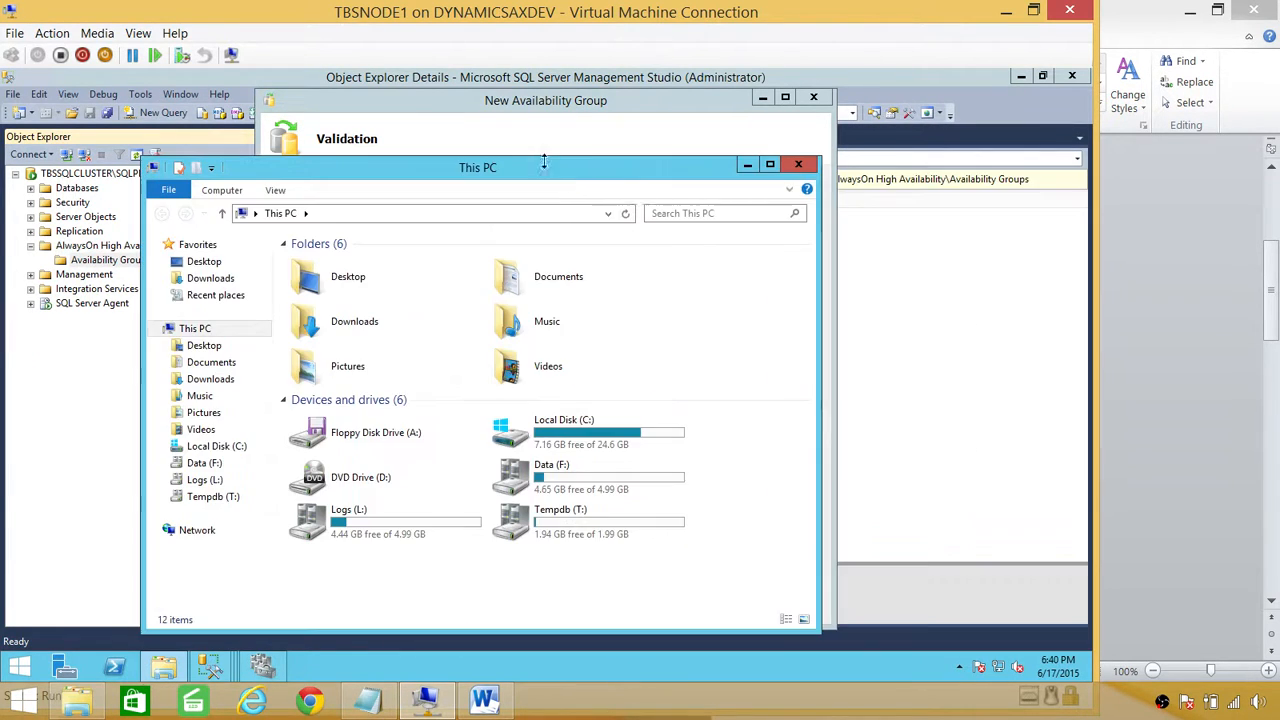
pyautogui.click(798, 166)
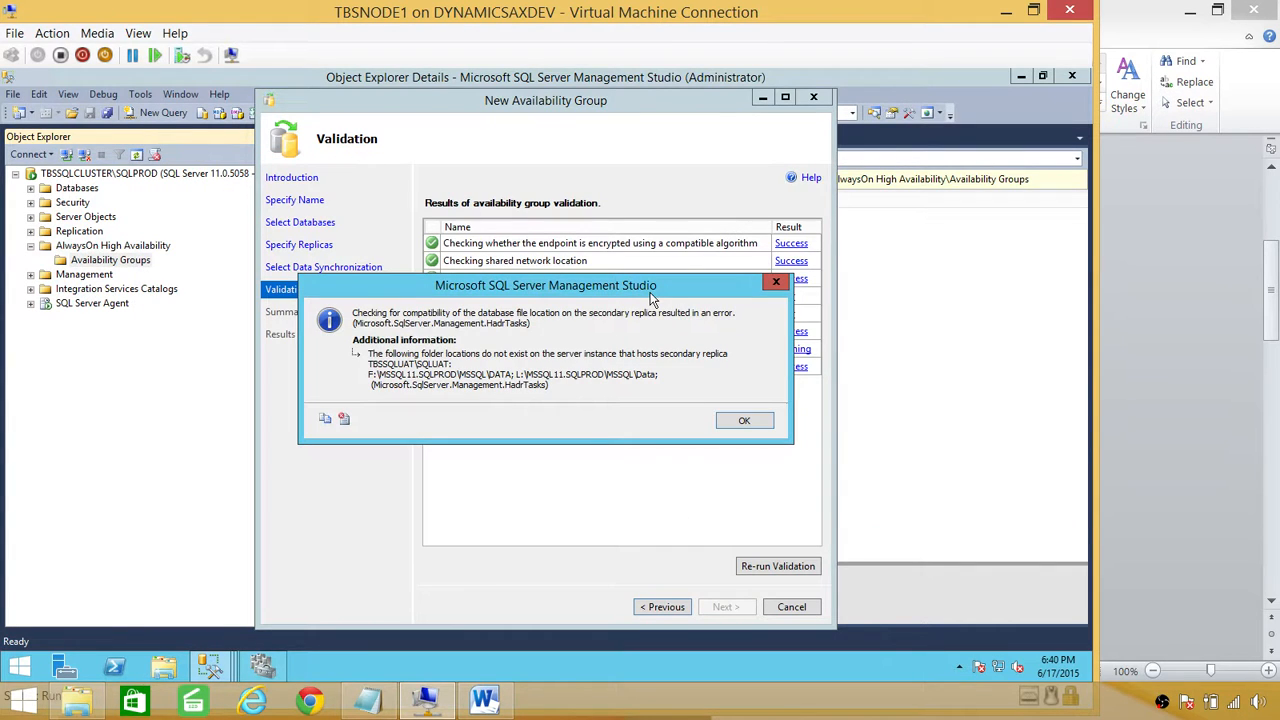
pyautogui.click(745, 421)
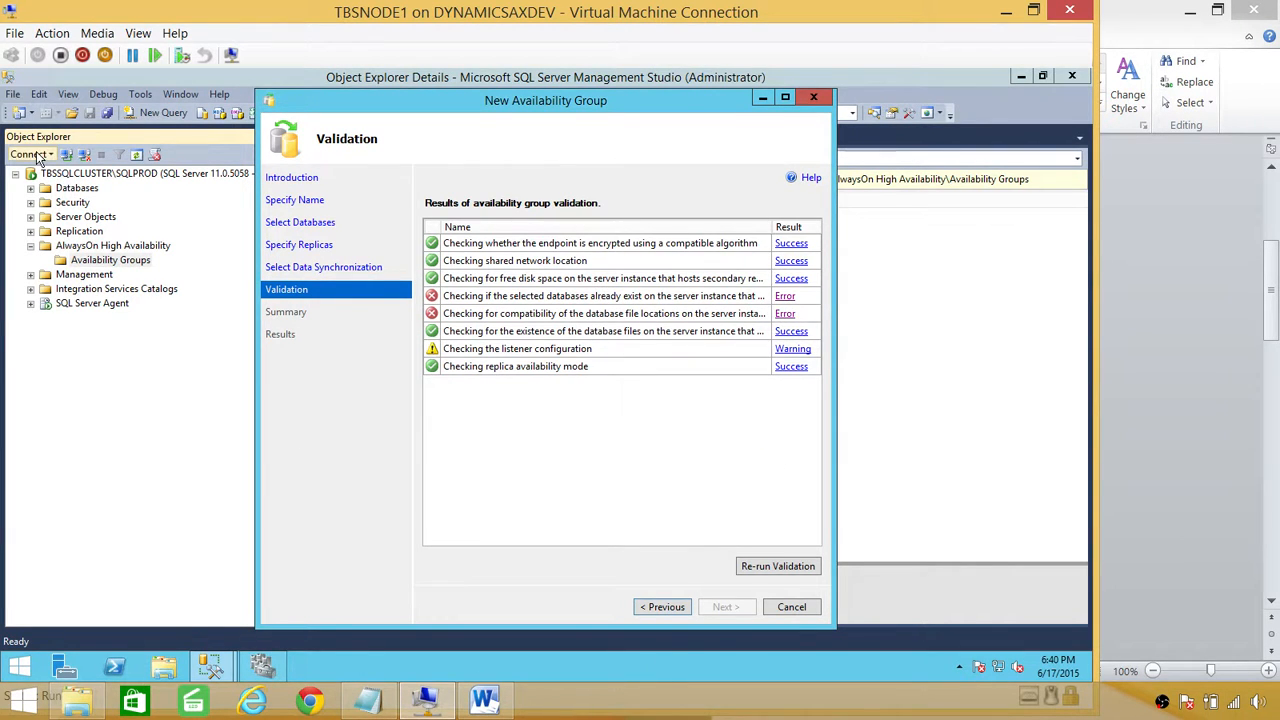
# Step: Connect to TBSSQLUAT\SQLUAT and select its restoring SalesOrder_New database
pyautogui.click(30, 154)
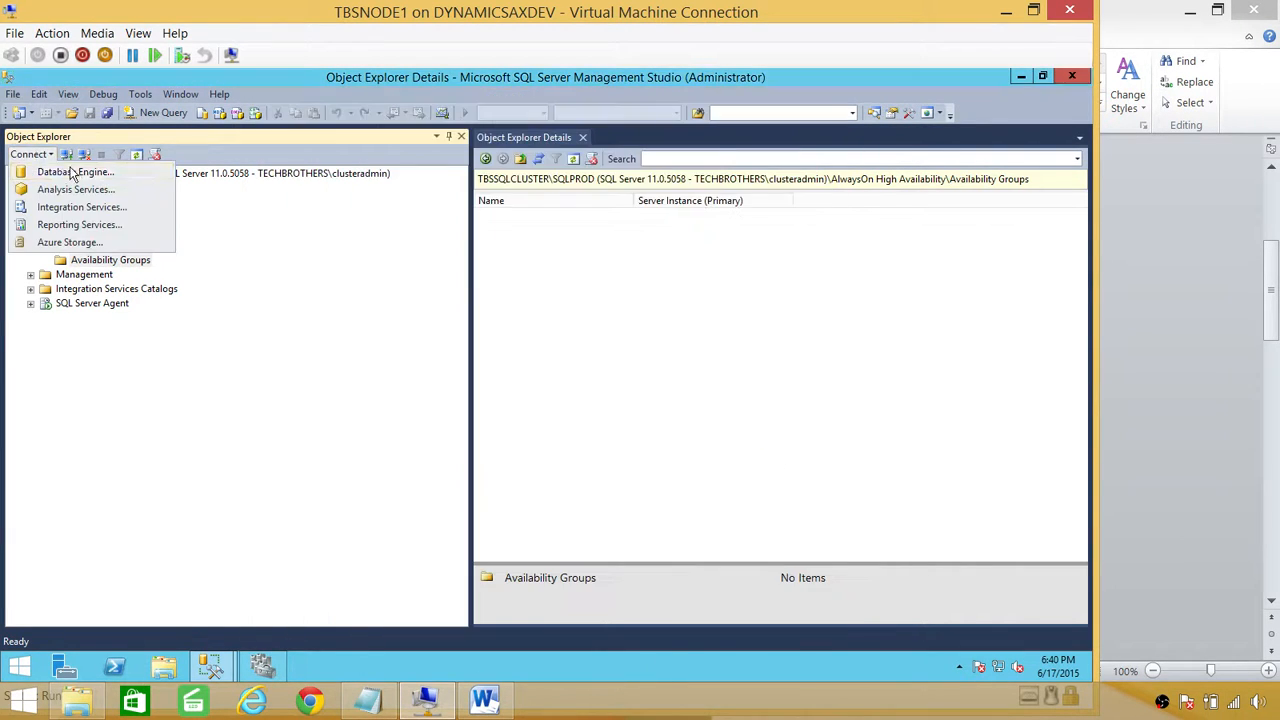
pyautogui.click(70, 172)
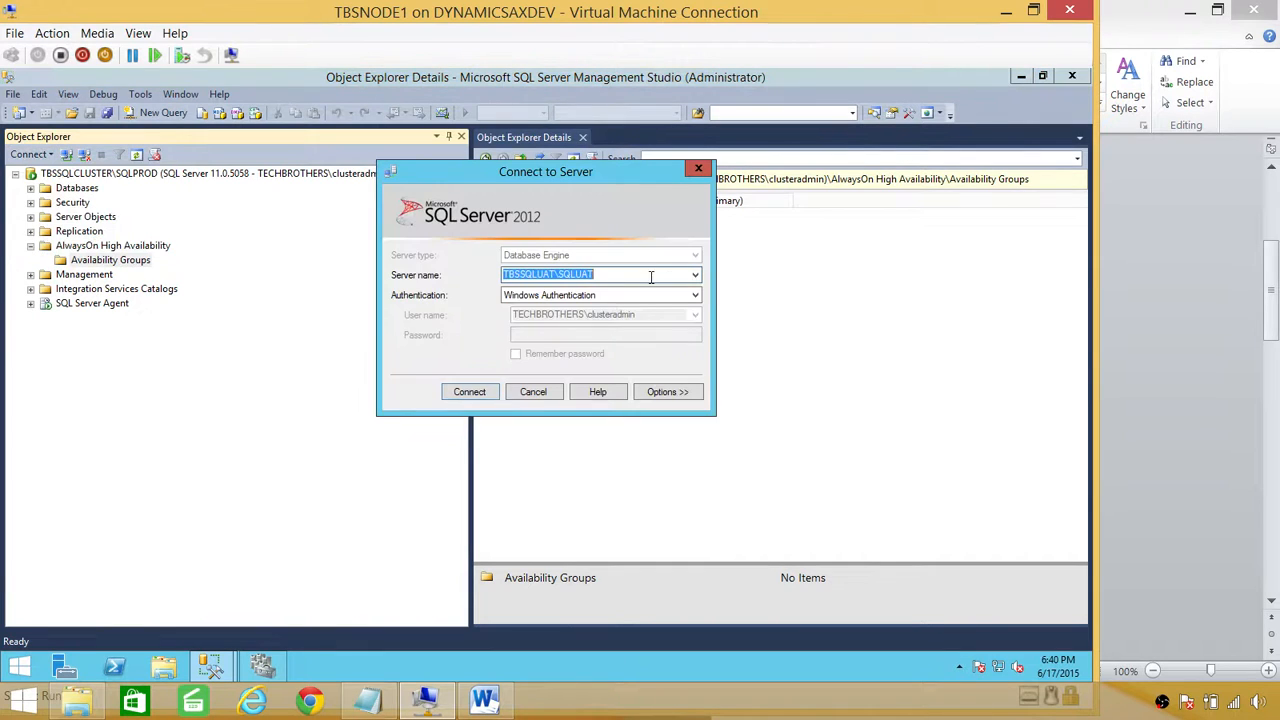
pyautogui.click(470, 392)
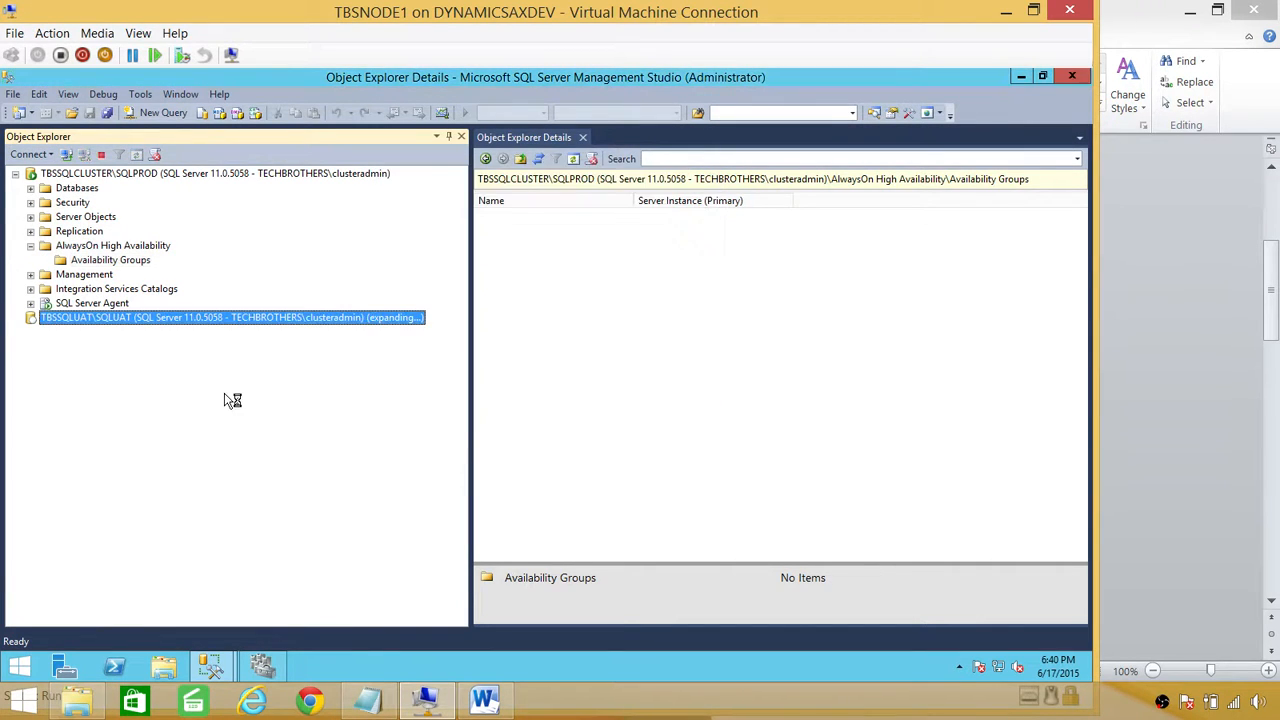
pyautogui.click(30, 331)
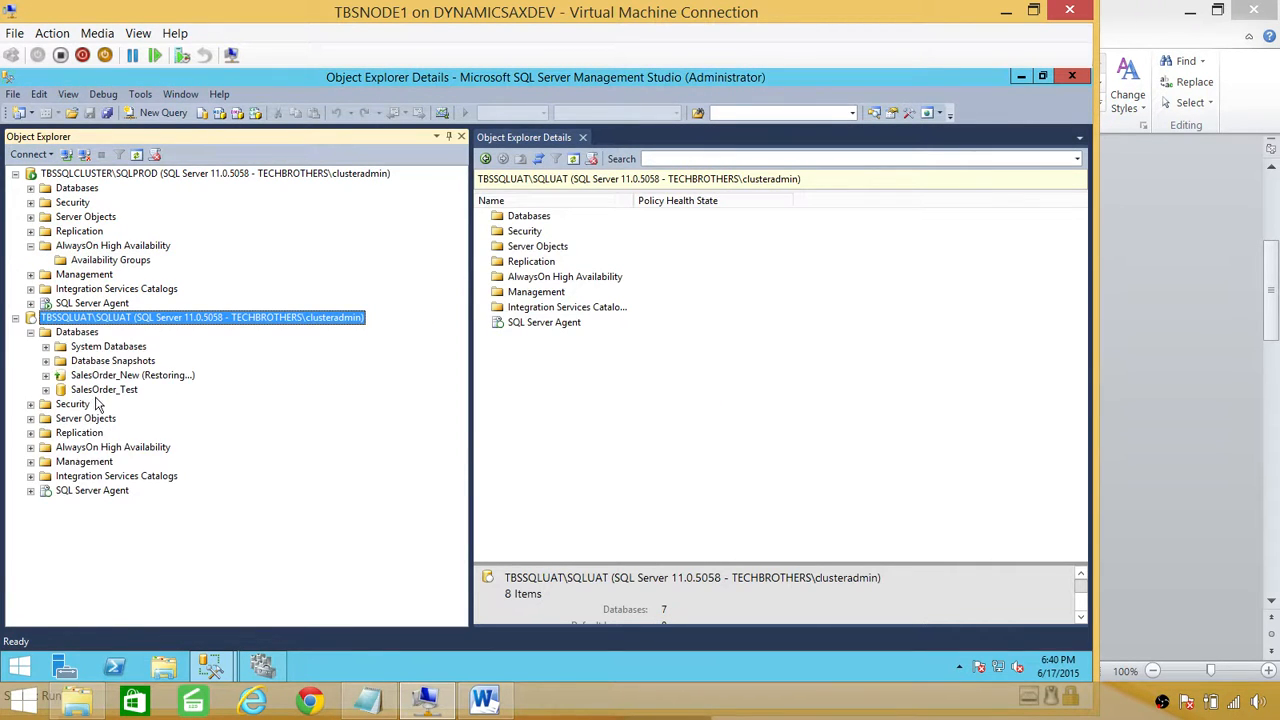
pyautogui.click(101, 390)
pyautogui.click(118, 376)
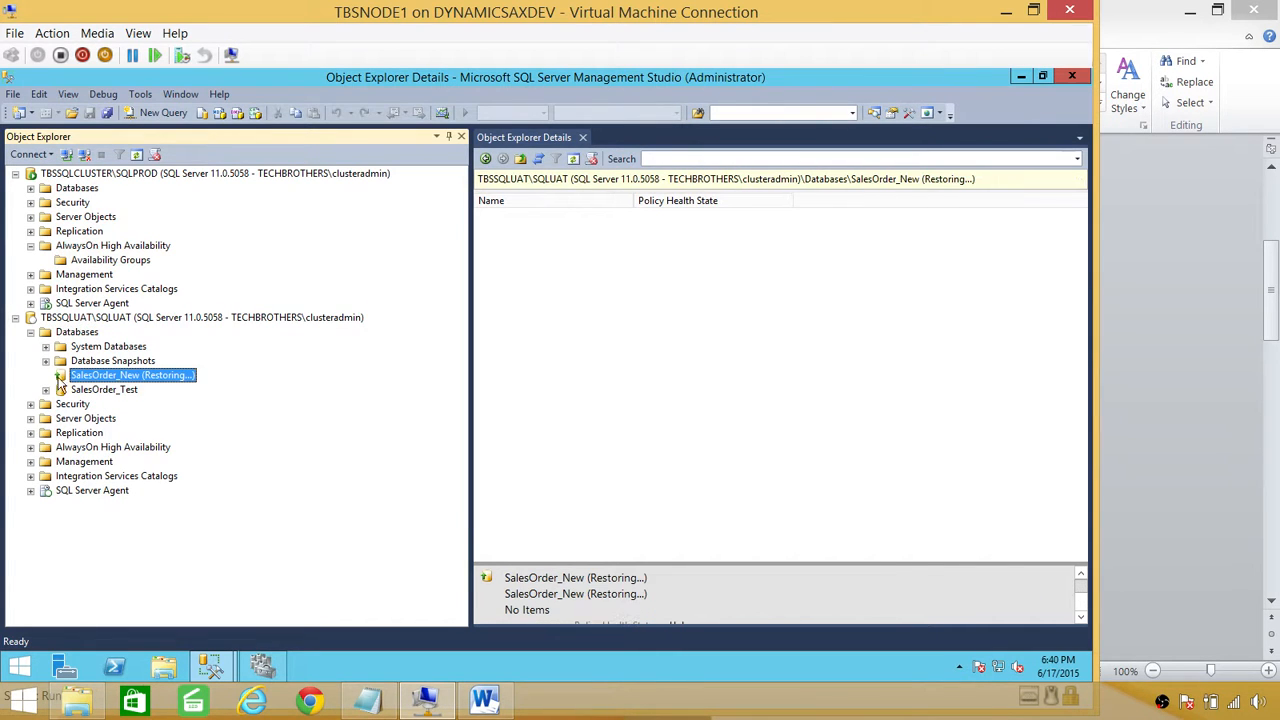
# Step: Restore SalesOrder_New from its full and log backup sets and dismiss the success message
pyautogui.rightClick(136, 378)
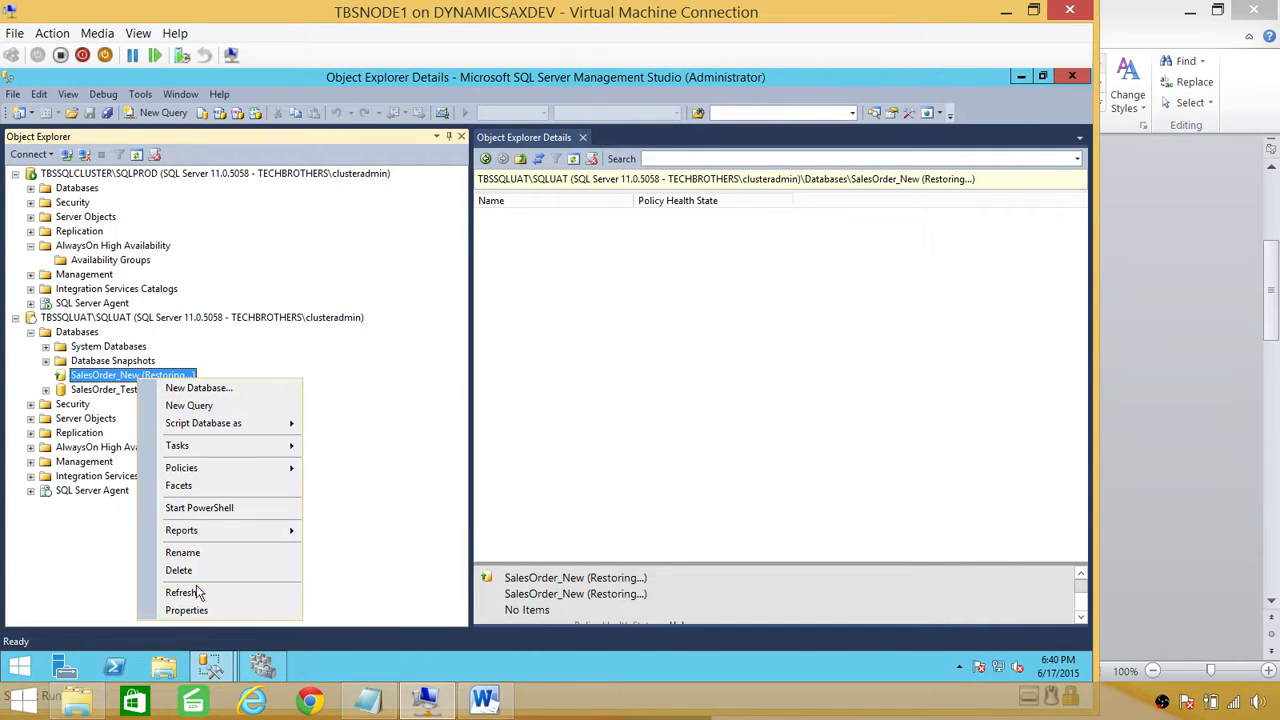
pyautogui.moveTo(241, 453)
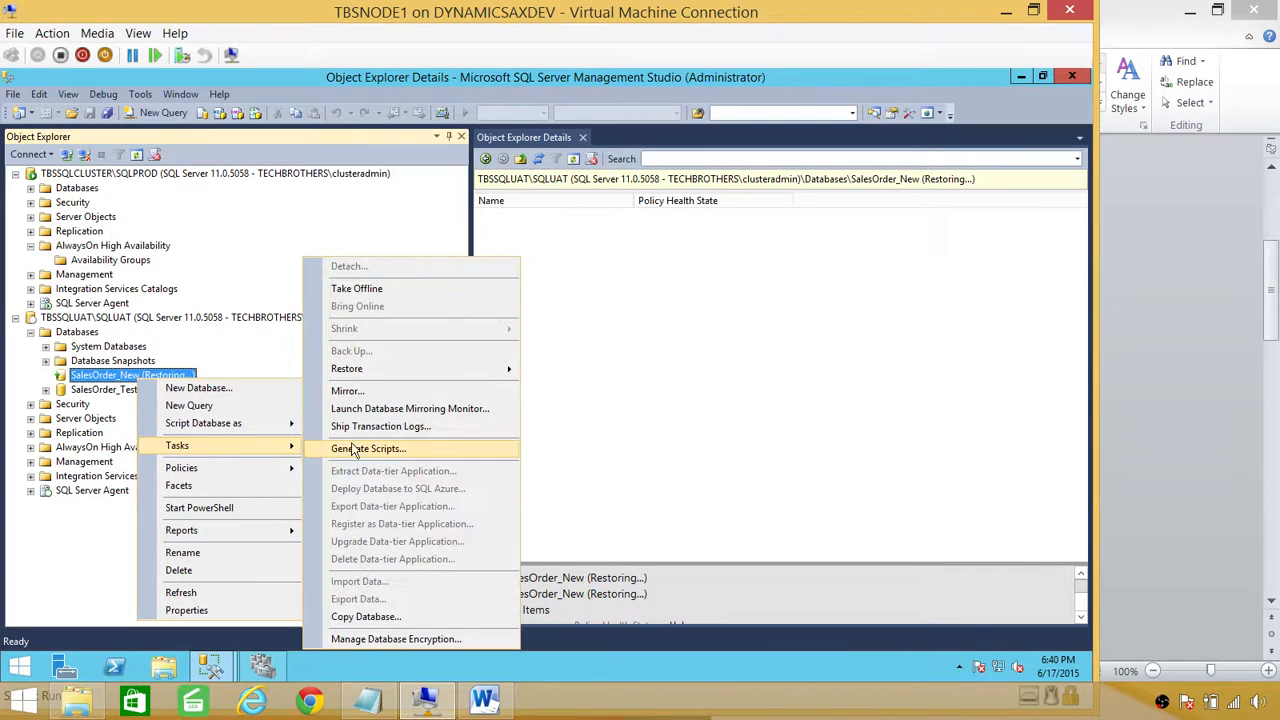
pyautogui.moveTo(392, 369)
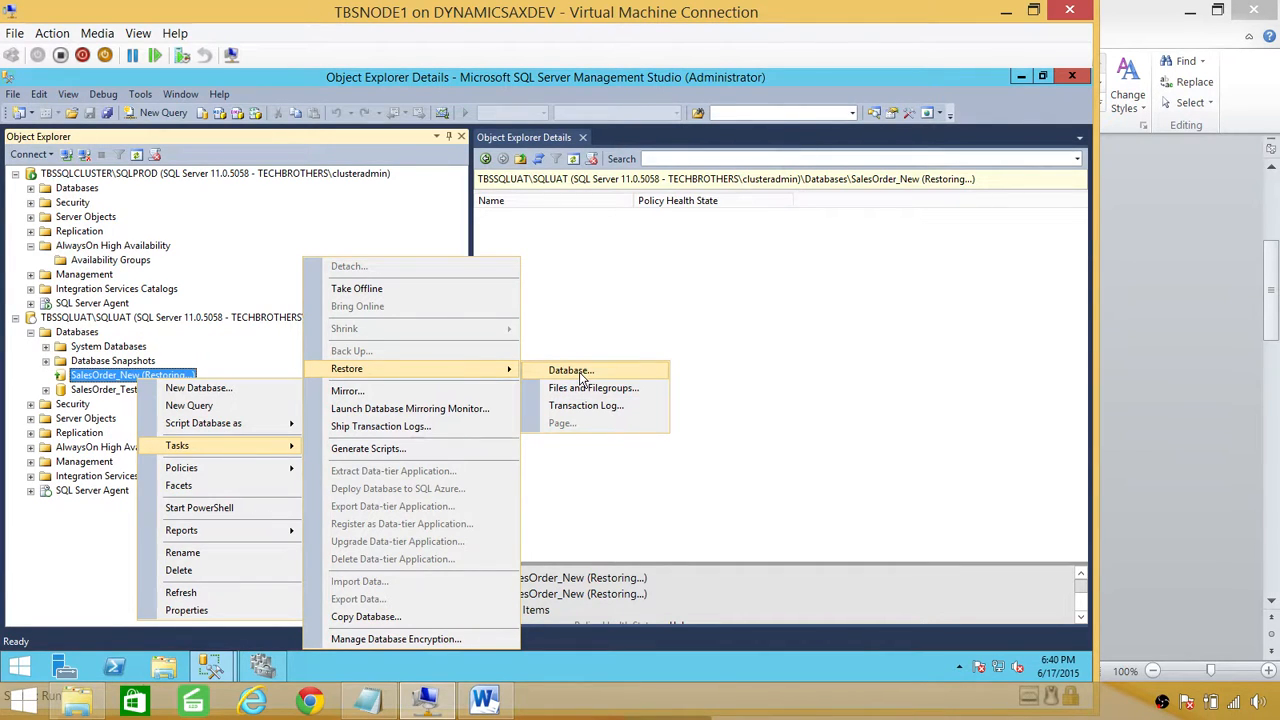
pyautogui.click(581, 374)
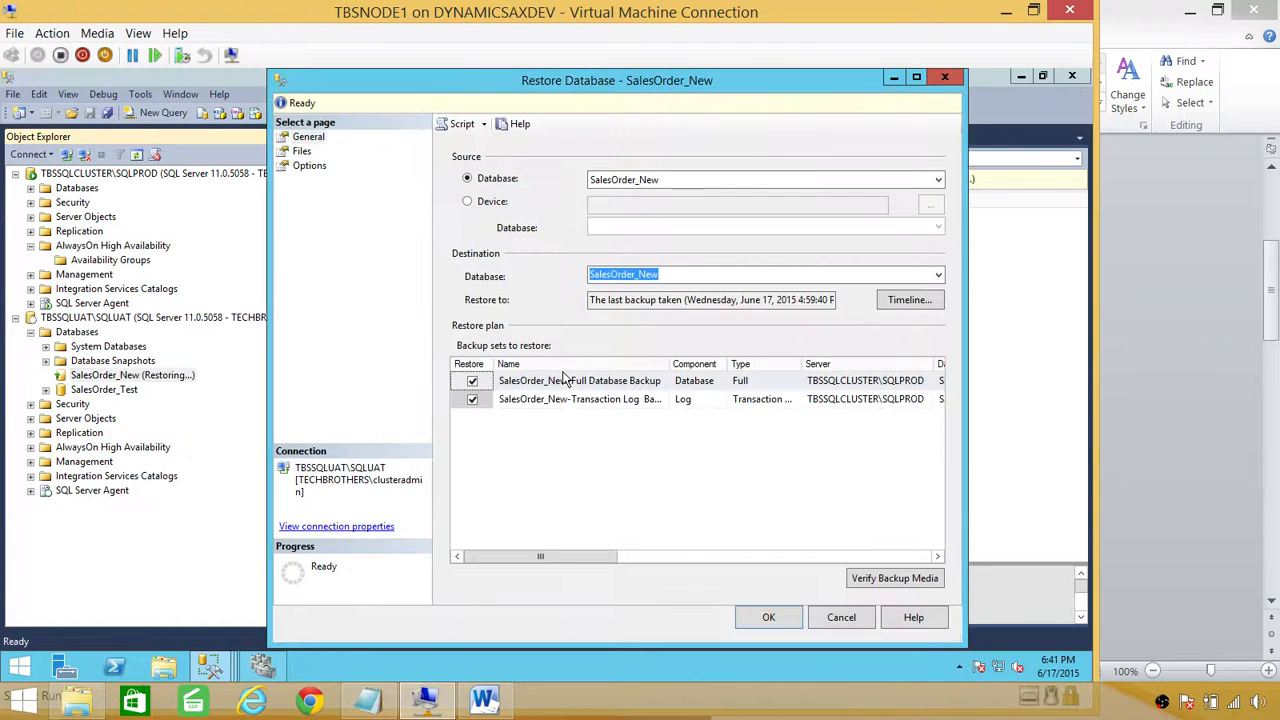
pyautogui.click(768, 617)
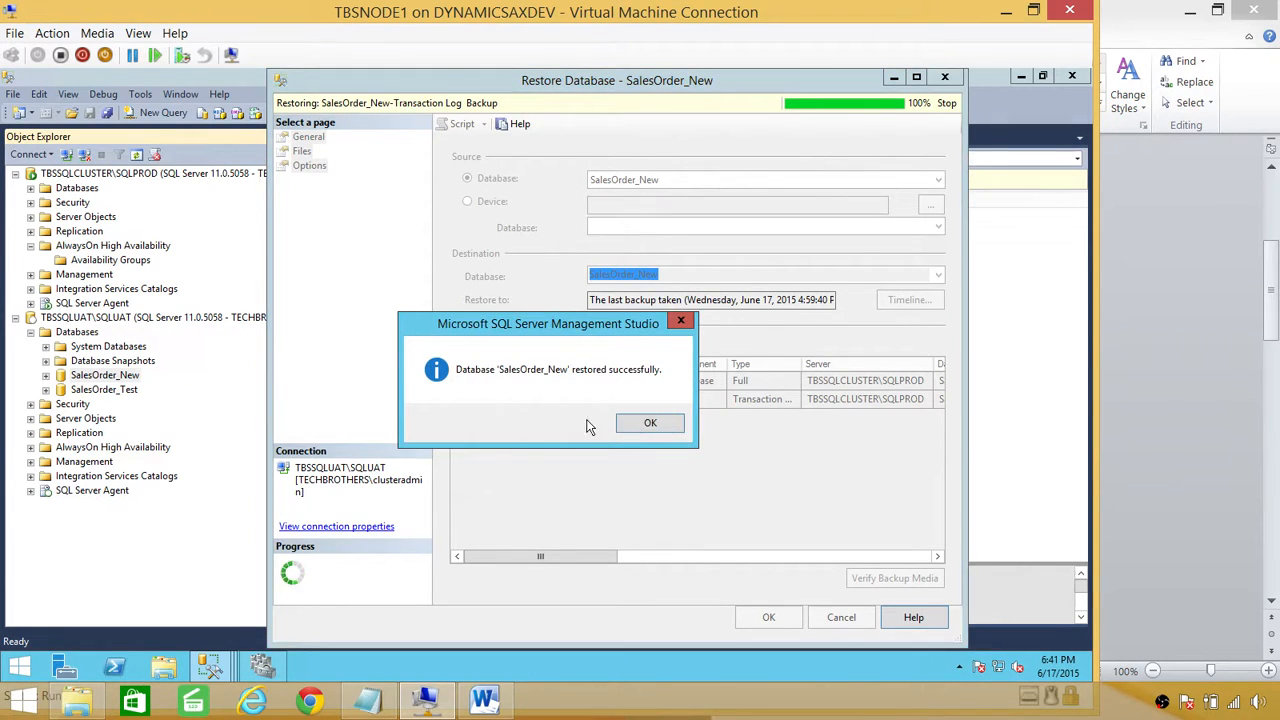
pyautogui.click(632, 424)
# Step: Delete SalesOrder_New from SQLUAT, closing existing connections
pyautogui.rightClick(121, 376)
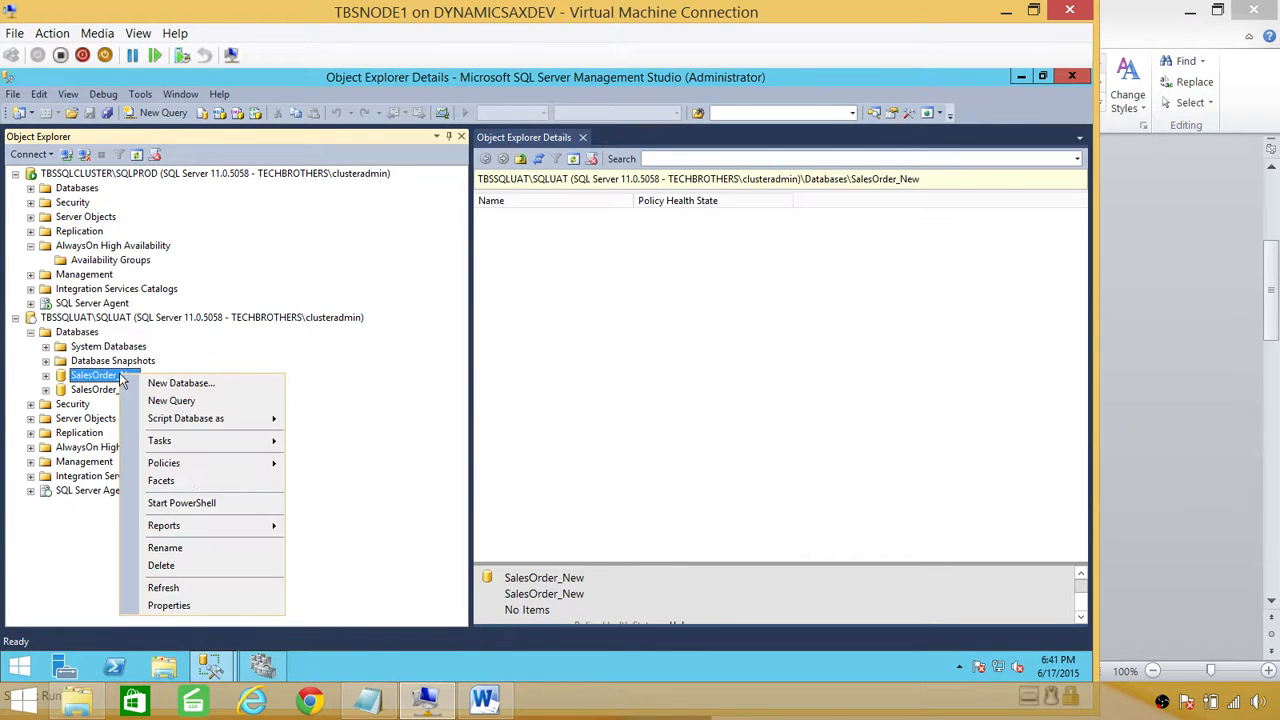
pyautogui.click(172, 566)
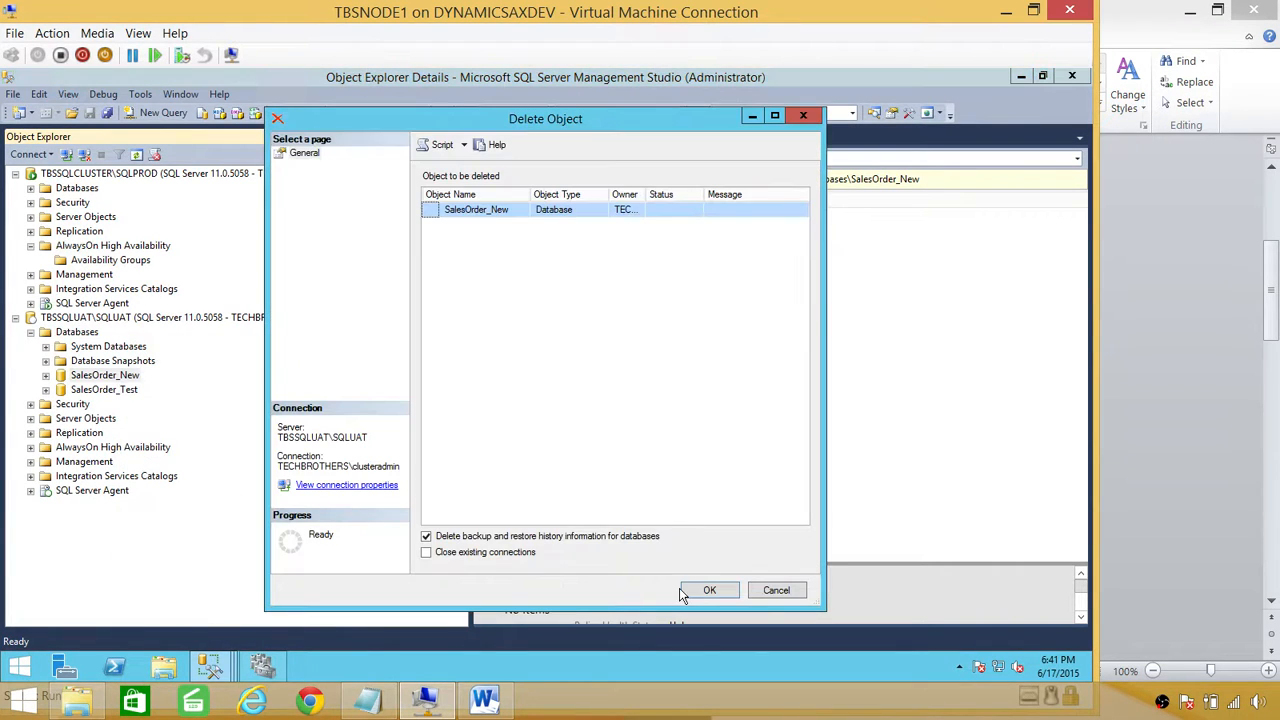
pyautogui.click(505, 553)
pyautogui.click(707, 592)
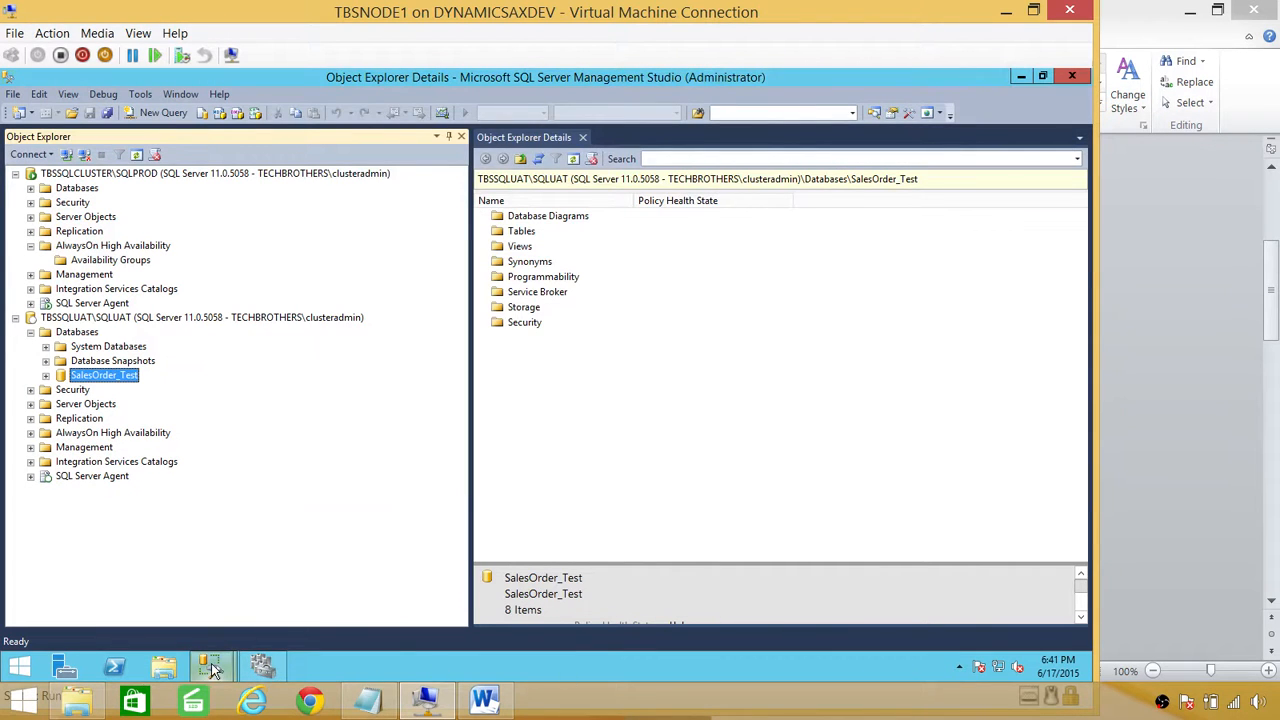
# Step: Re-run the wizard's validation and review the remaining file-location error details
pyautogui.moveTo(265, 668)
pyautogui.click(376, 597)
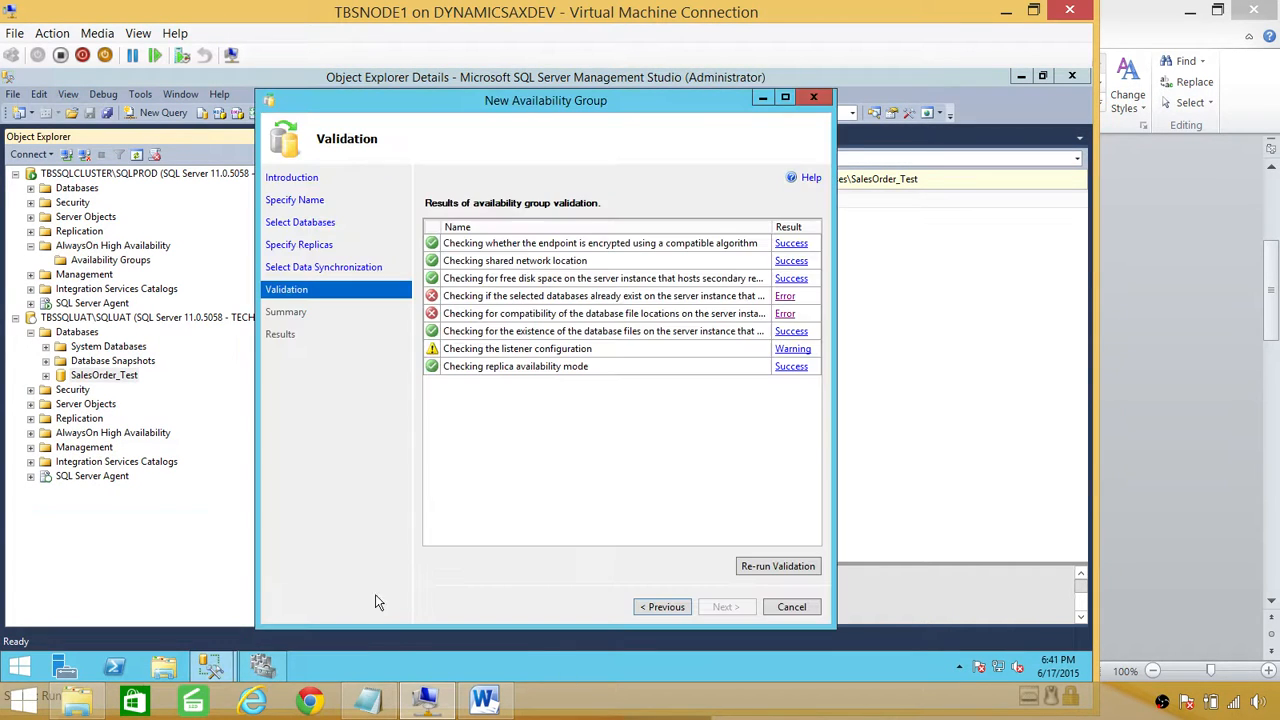
pyautogui.click(778, 568)
pyautogui.click(787, 316)
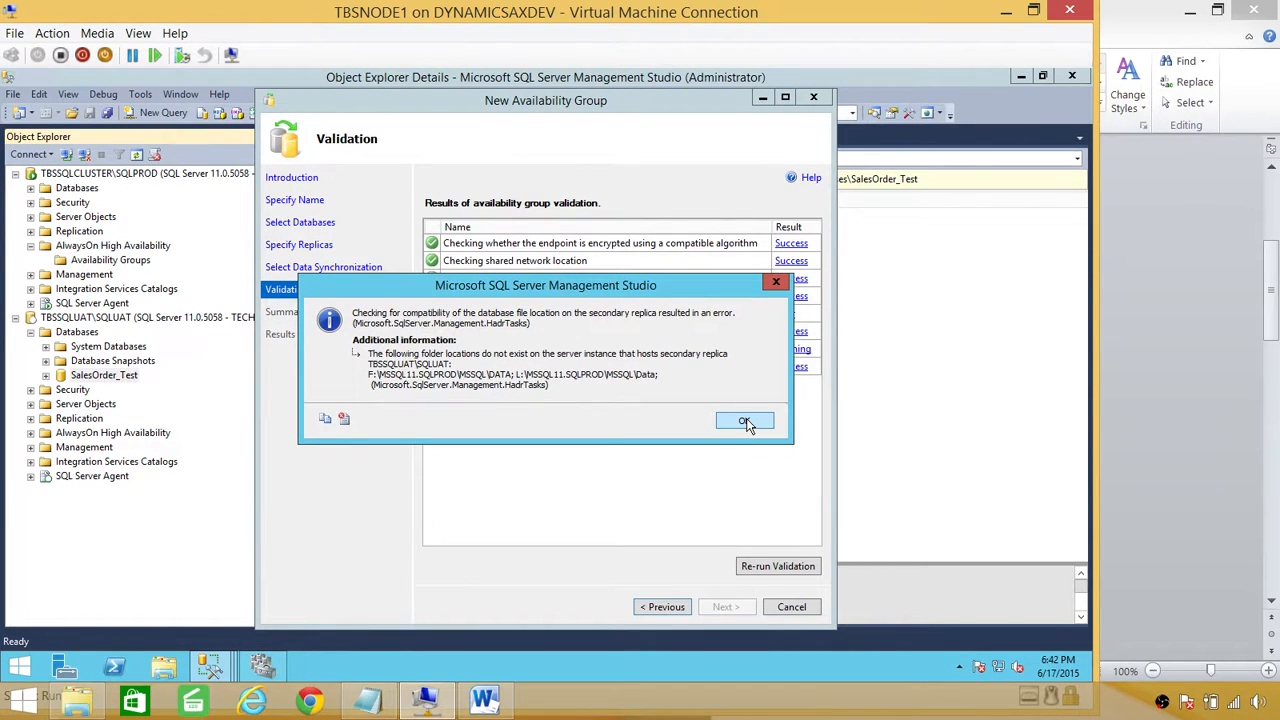
pyautogui.click(745, 421)
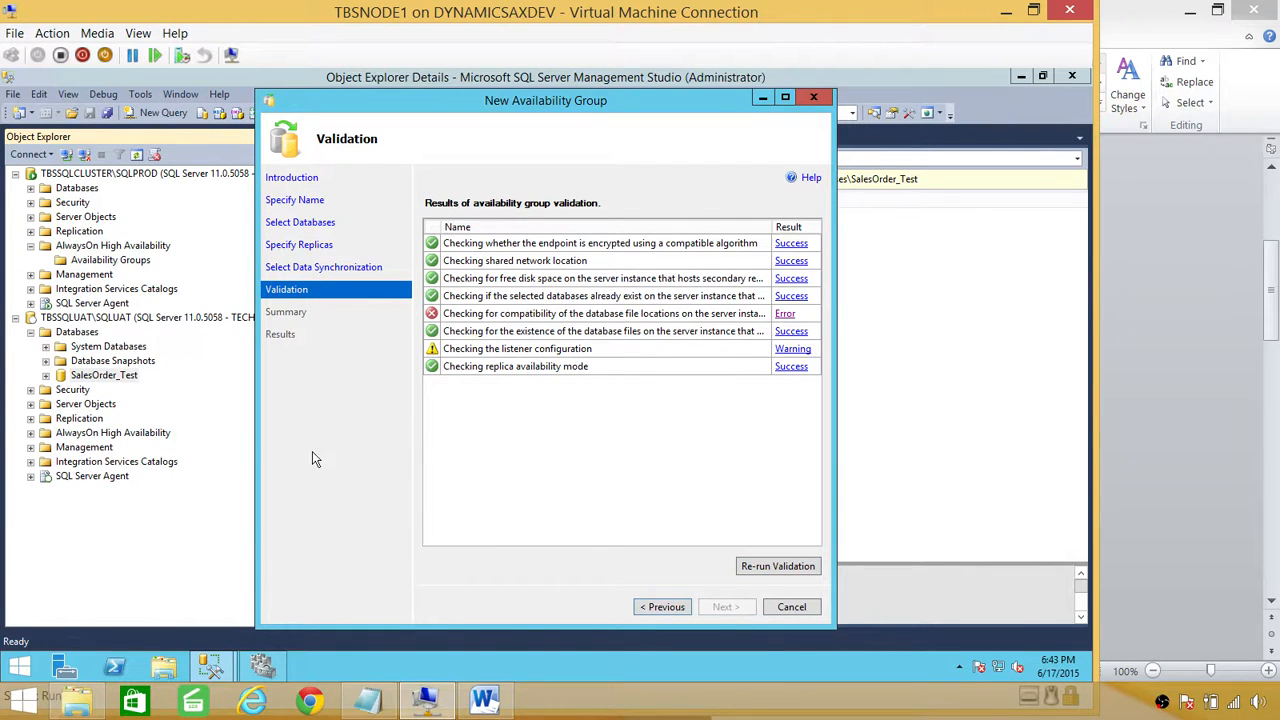
# Step: Start a Restore Database on SQLUAT from a device and add a backup file
pyautogui.click(221, 454)
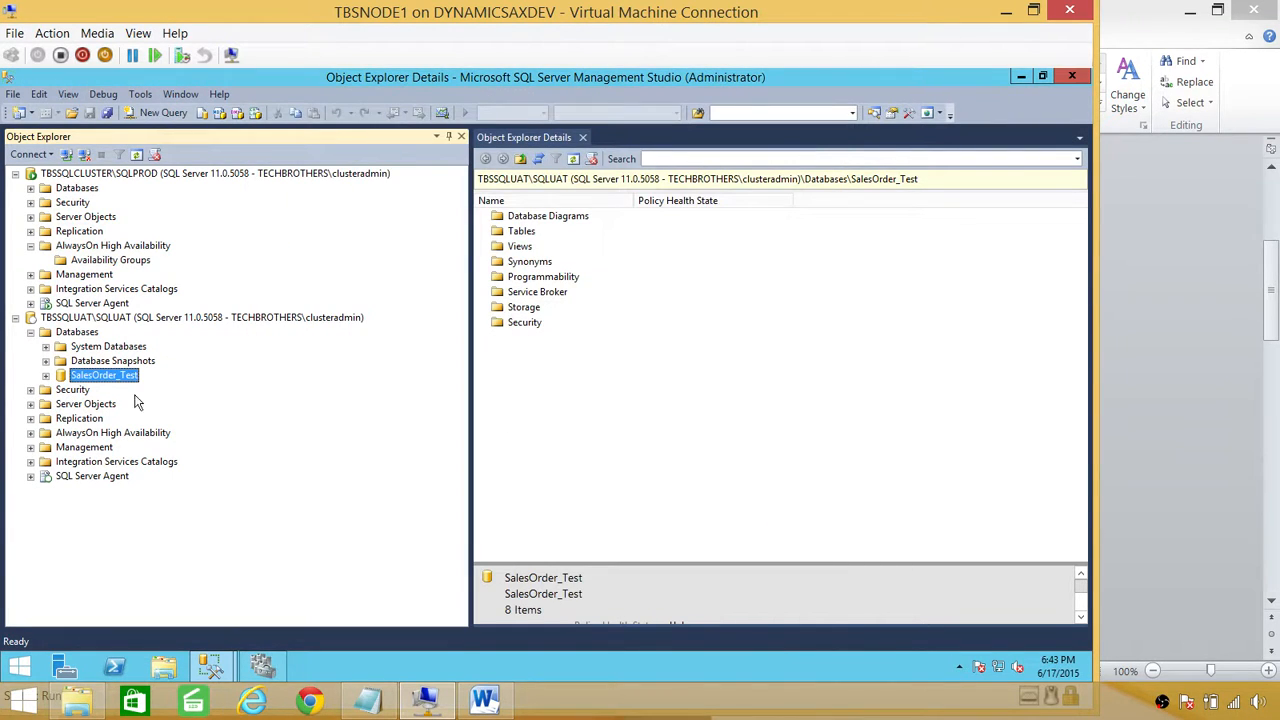
pyautogui.rightClick(90, 338)
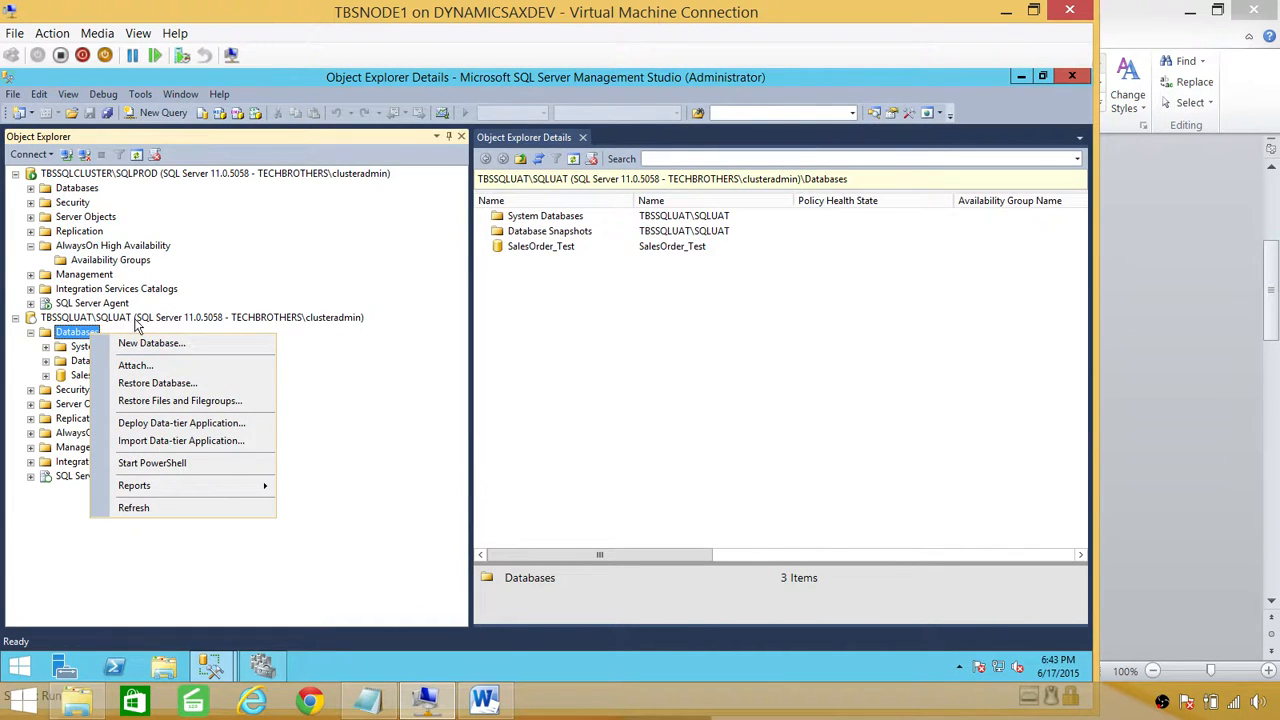
pyautogui.click(143, 386)
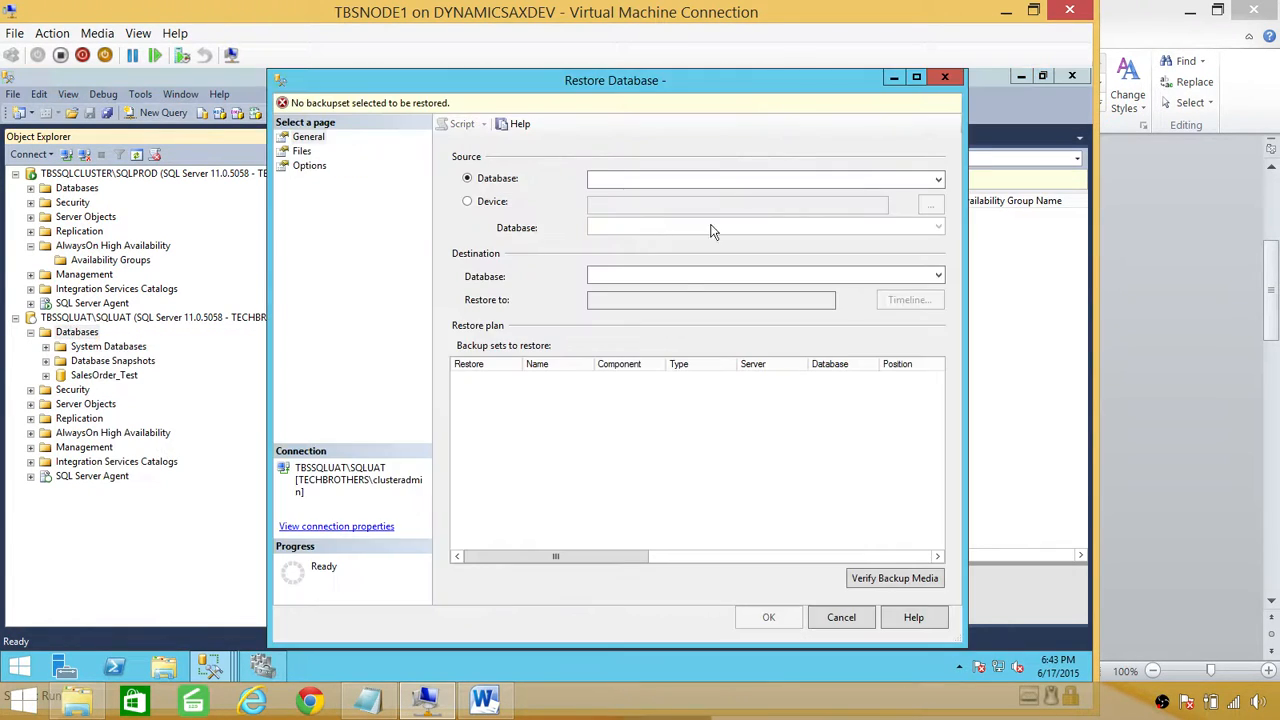
pyautogui.click(489, 203)
pyautogui.click(930, 205)
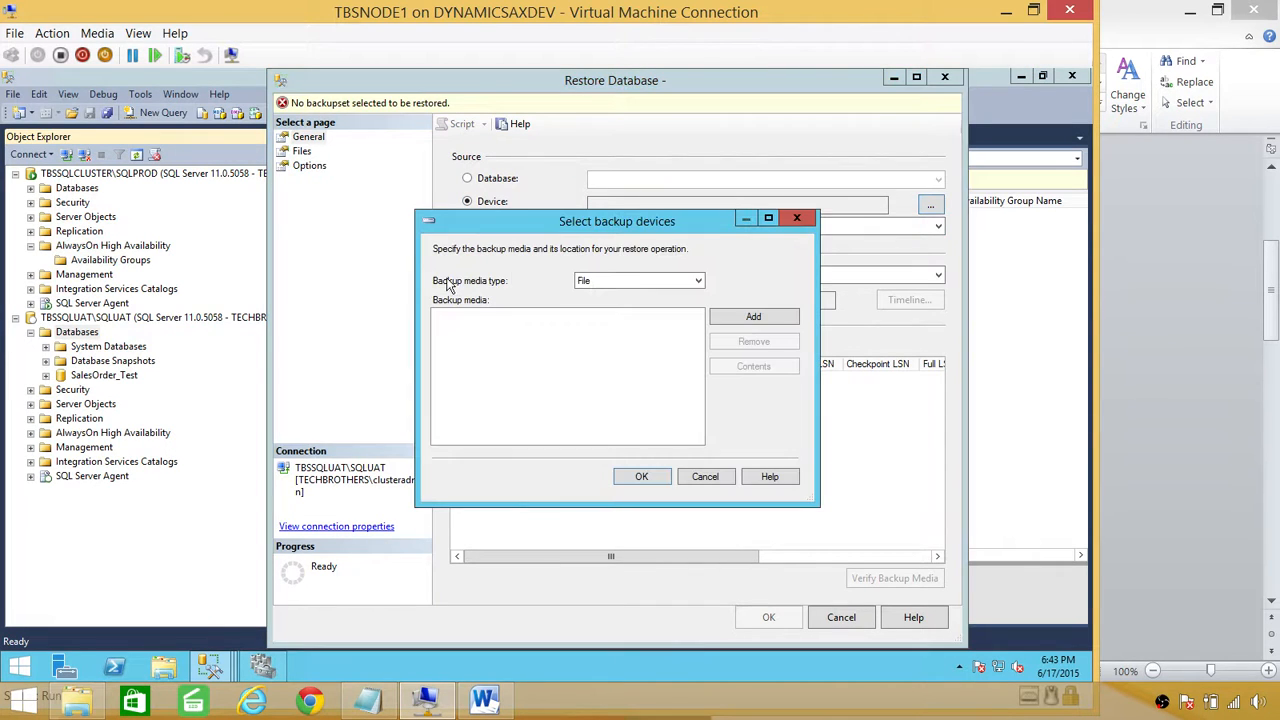
pyautogui.click(773, 319)
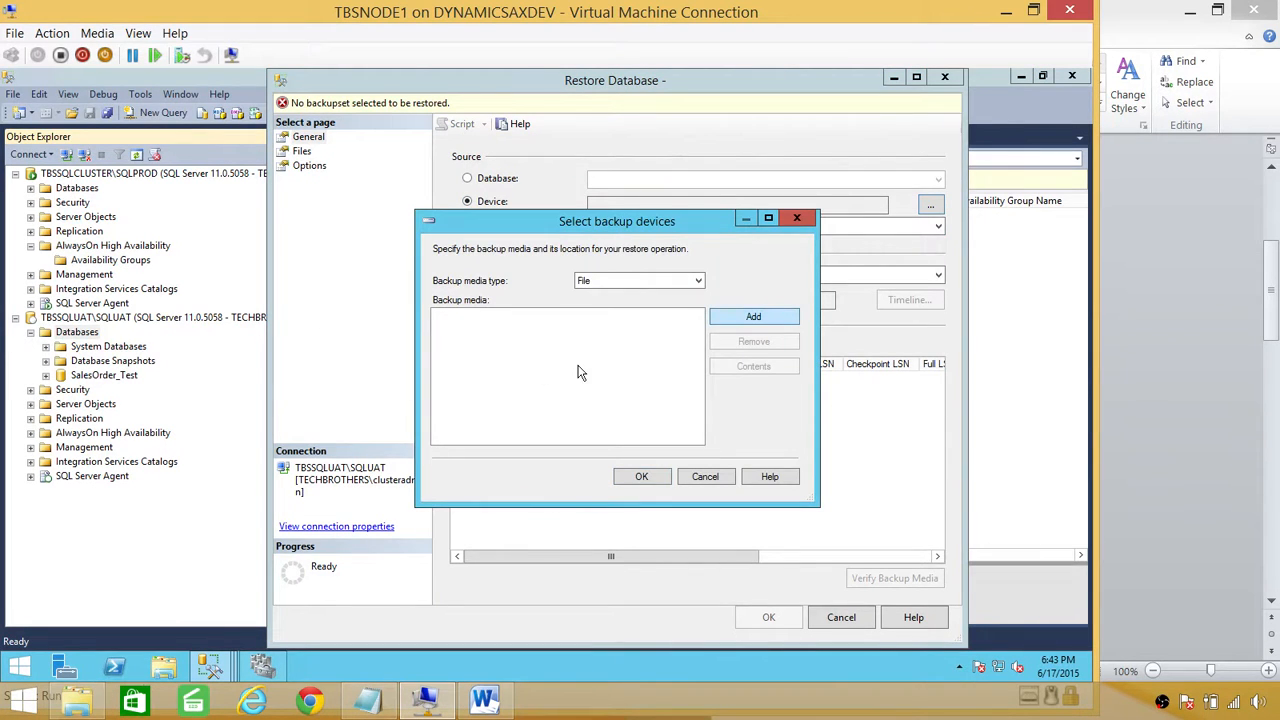
# Step: Browse to the \\DynamicsAxdev\software share and choose sales.bak as the backup media
pyautogui.click(376, 241)
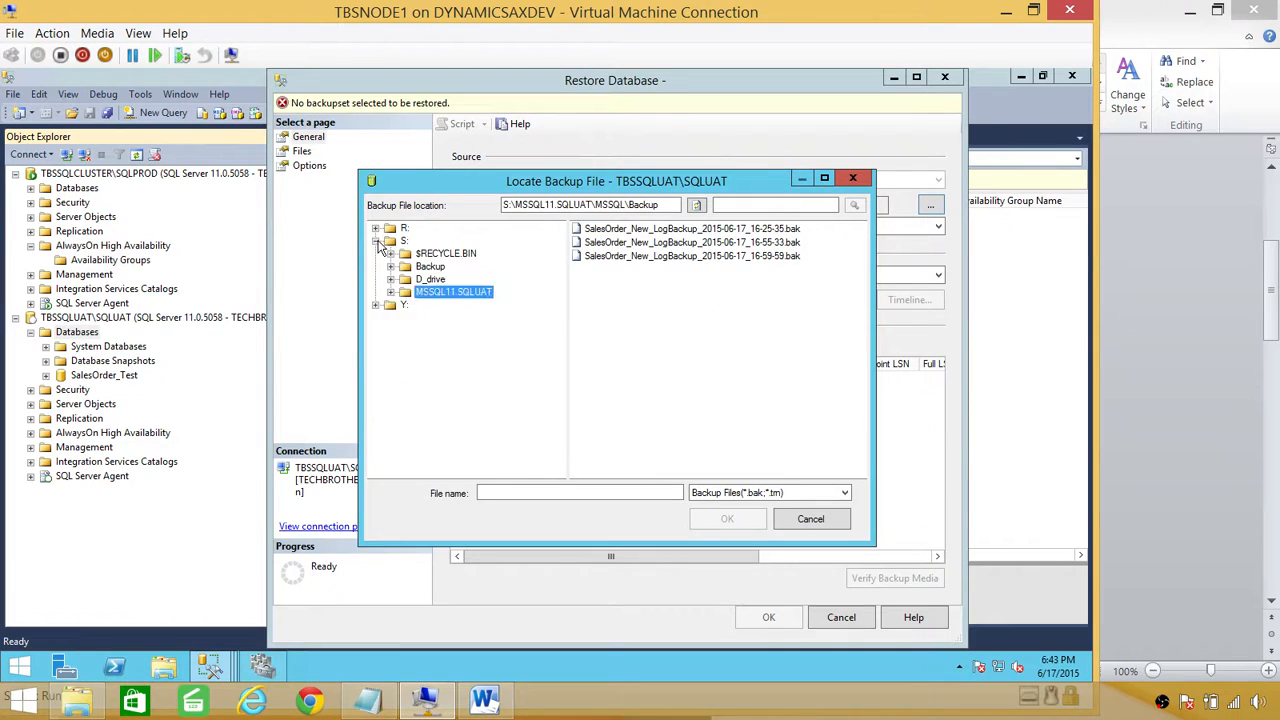
pyautogui.moveTo(674, 205); pyautogui.dragTo(156, 206)
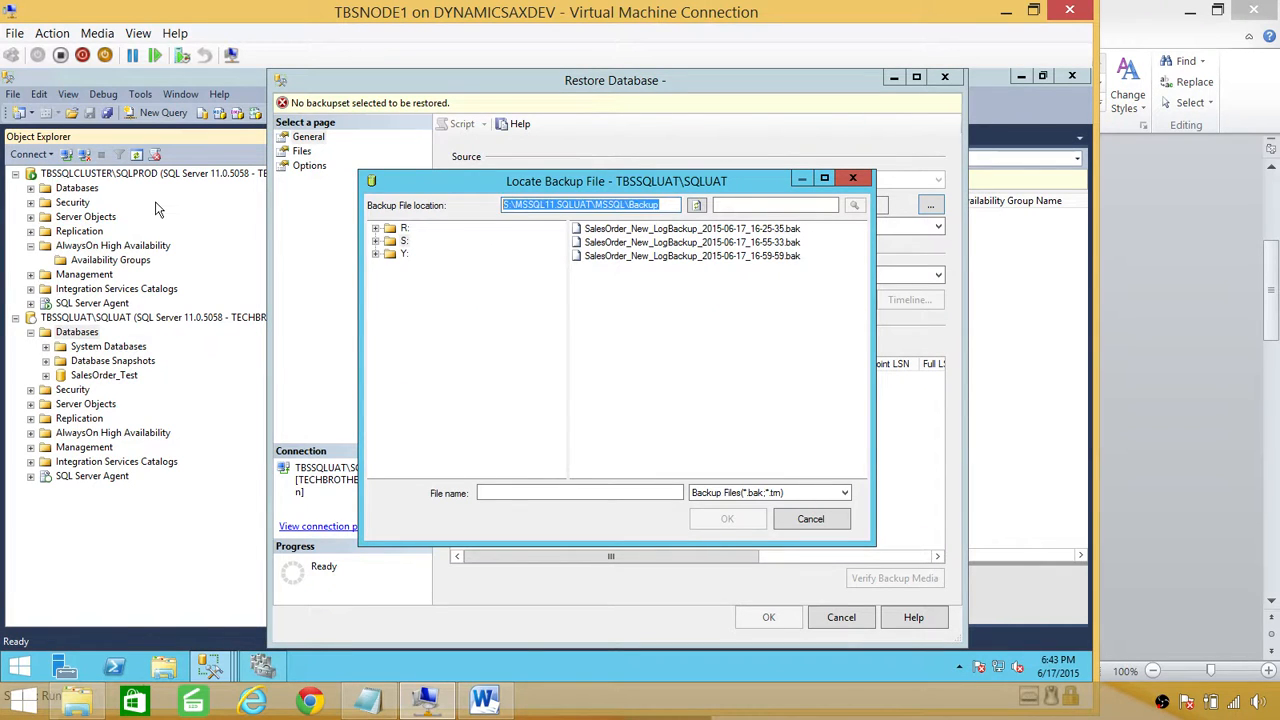
pyautogui.write('\\\\Den')
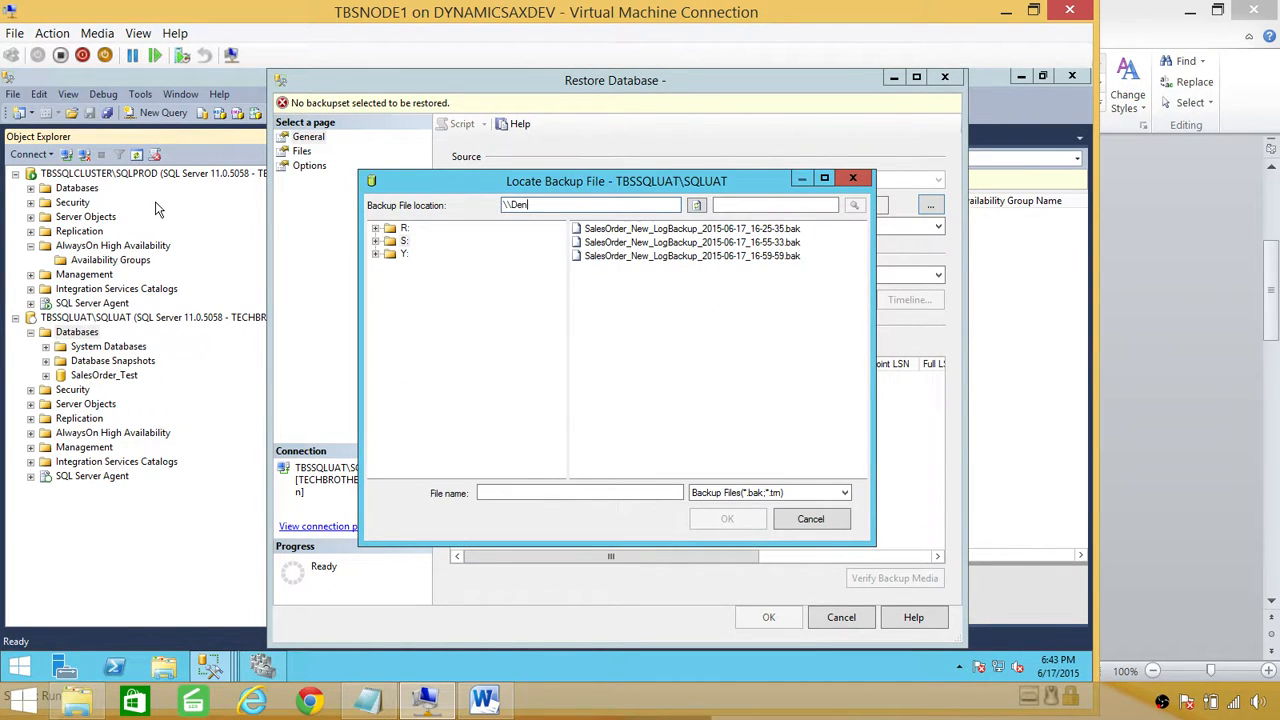
pyautogui.press('BackSpace')
pyautogui.press('BackSpace')
pyautogui.write('DynamicsAxdev')
pyautogui.press('Return')
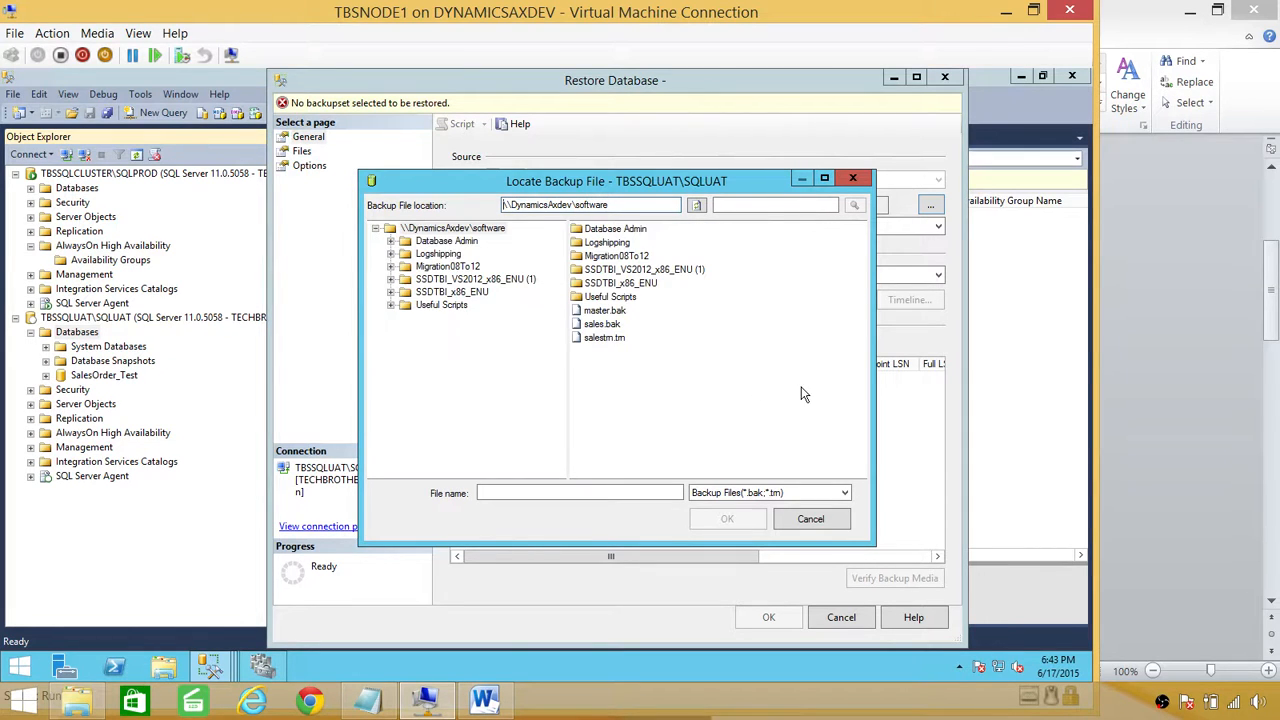
pyautogui.doubleClick(595, 328)
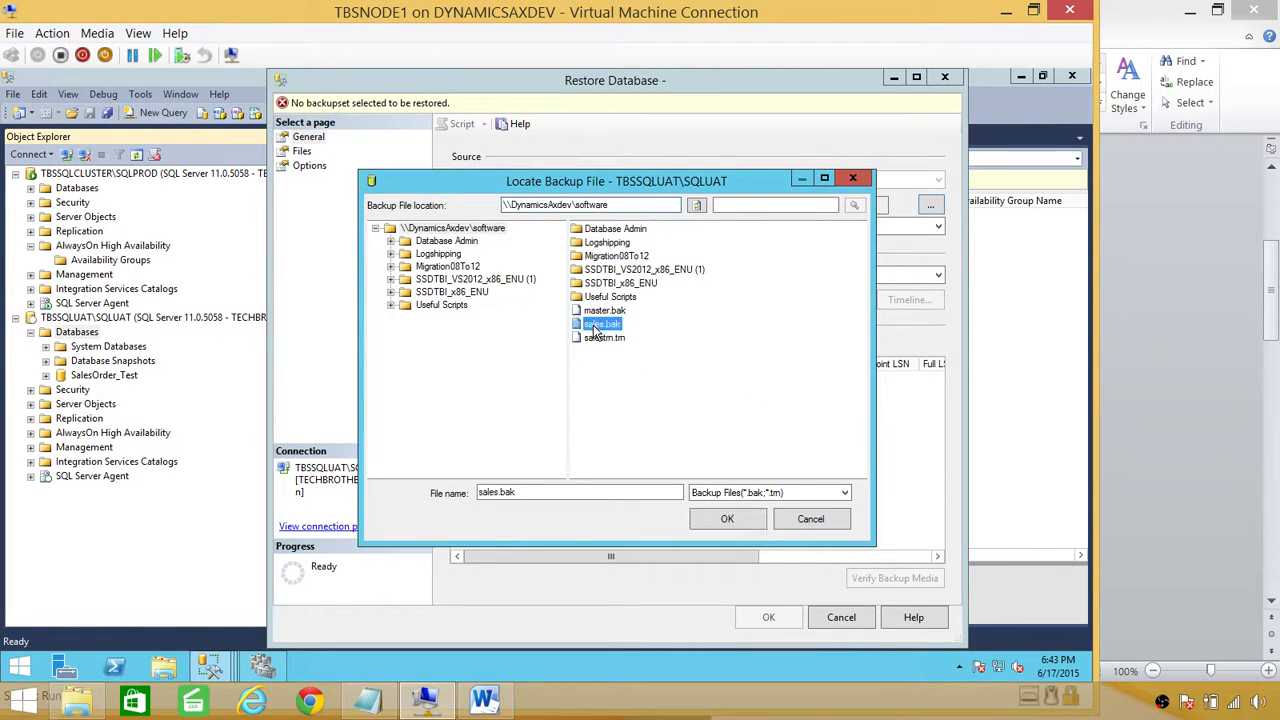
pyautogui.click(527, 316)
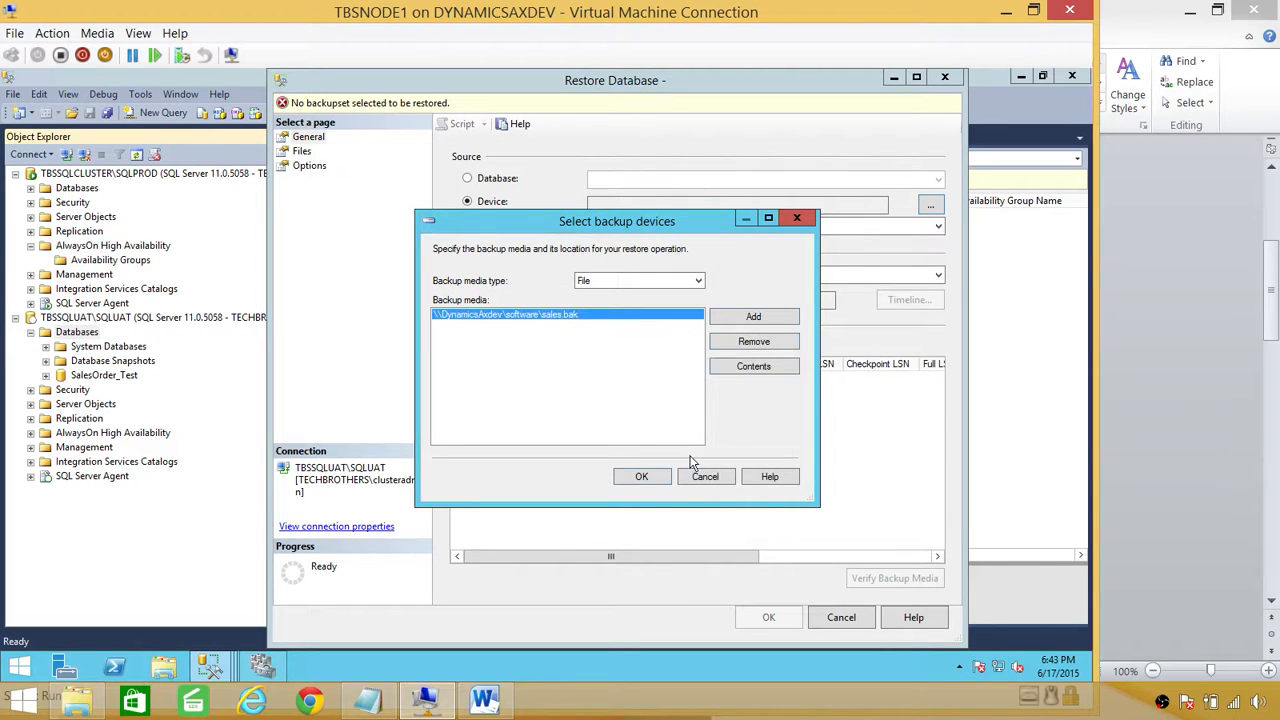
pyautogui.click(648, 480)
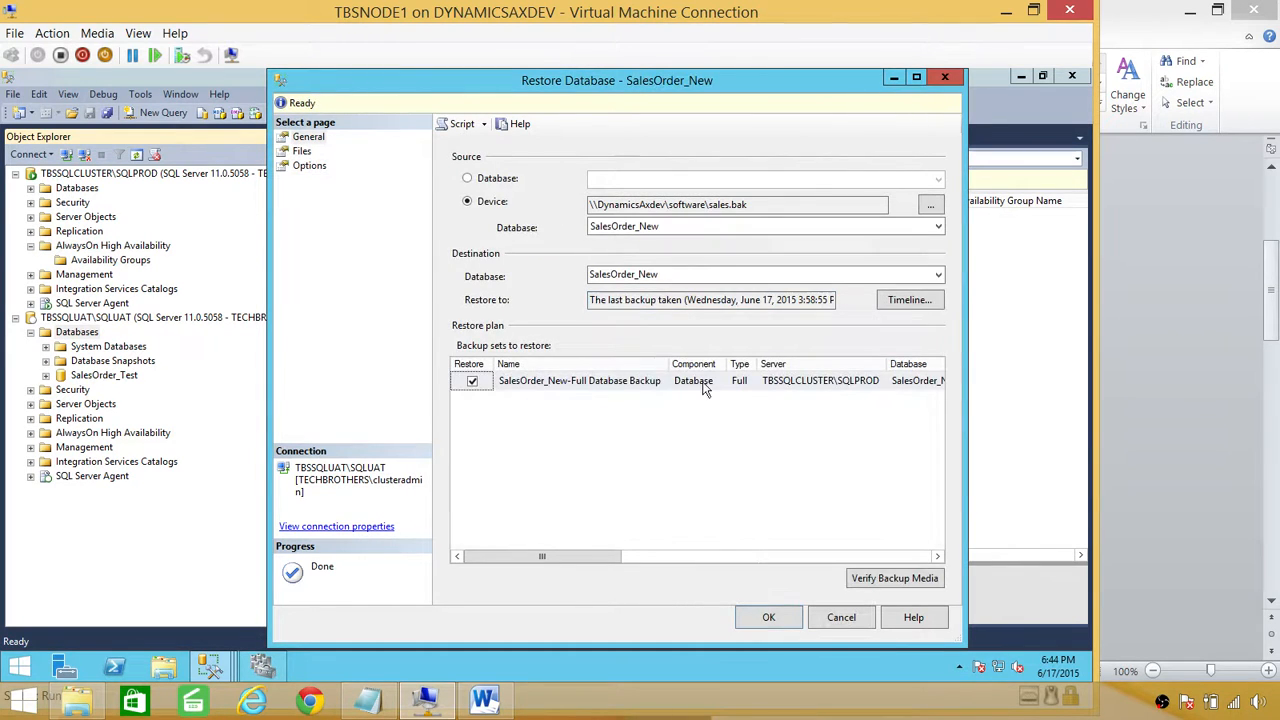
# Step: Relocate all files to the SQLUAT folders on the Files page and restore SalesOrder_New
pyautogui.click(303, 151)
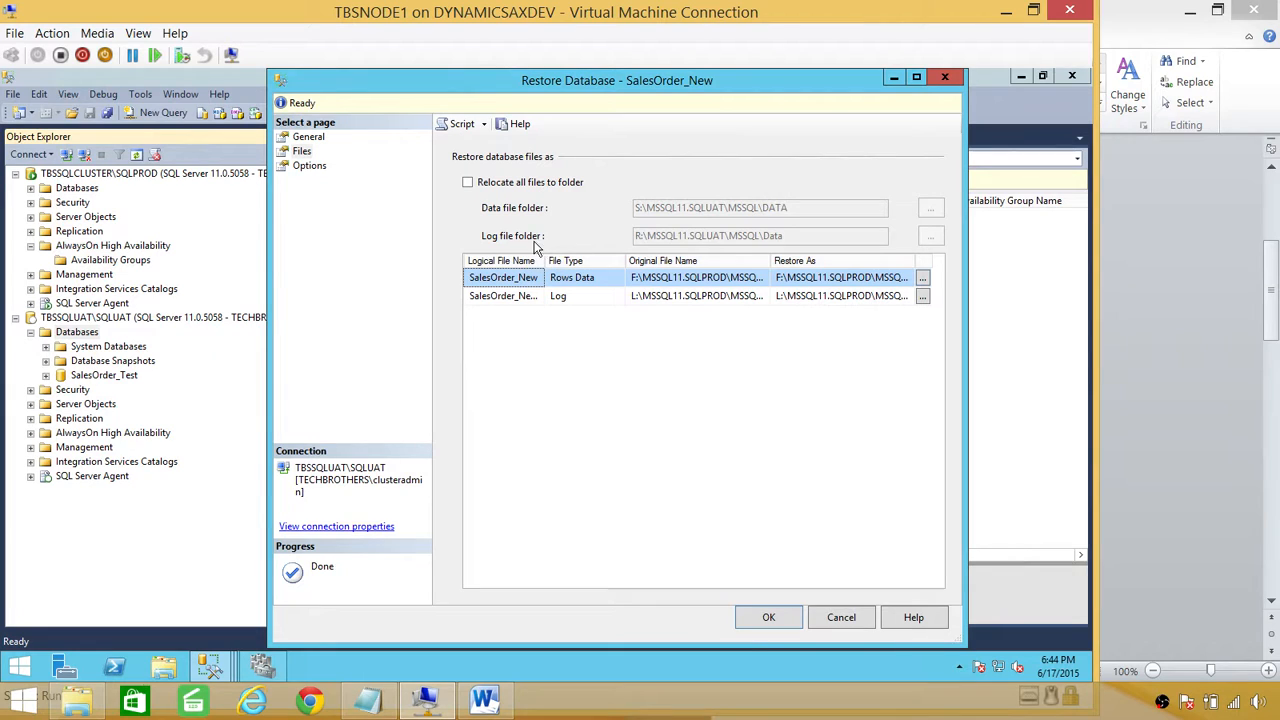
pyautogui.click(468, 184)
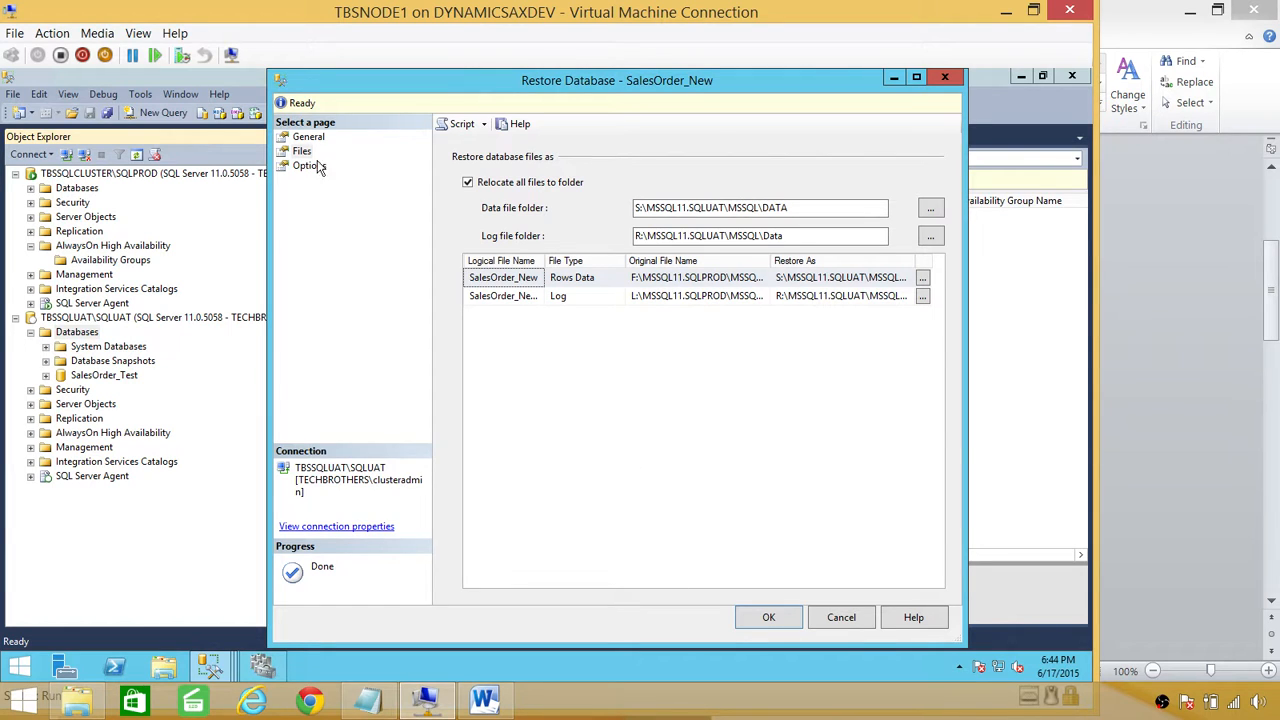
pyautogui.click(760, 620)
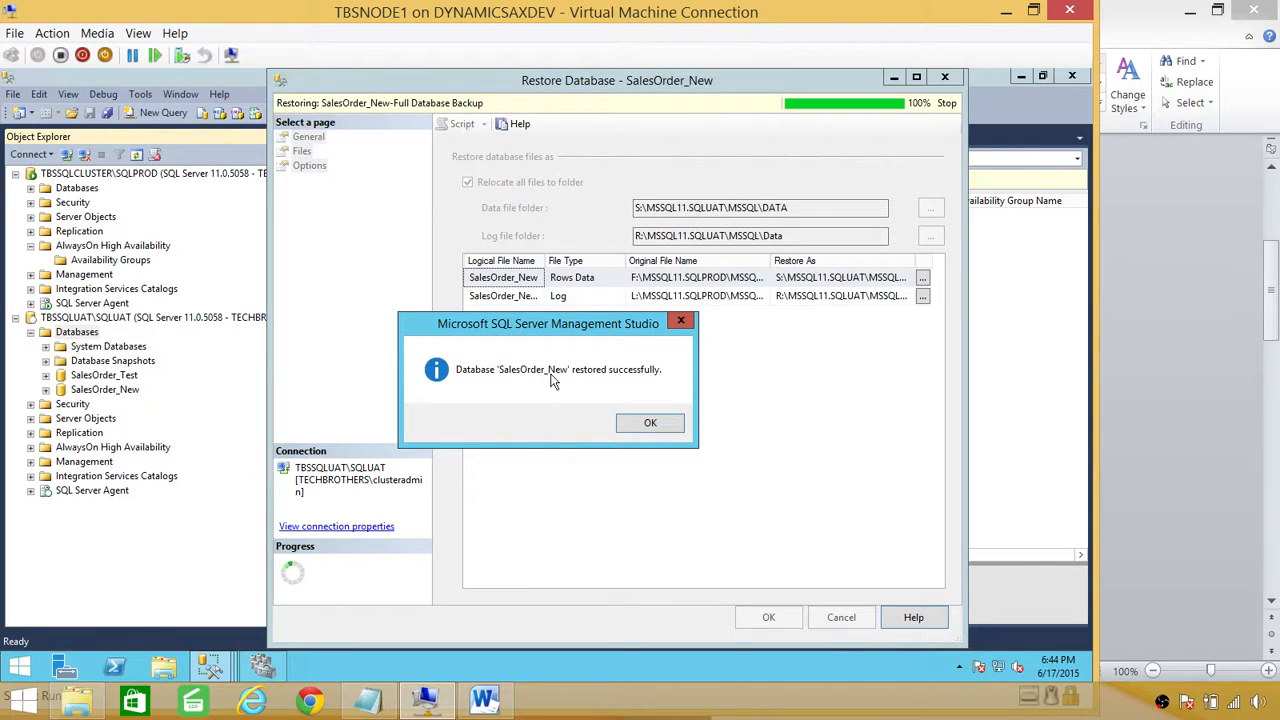
pyautogui.click(650, 424)
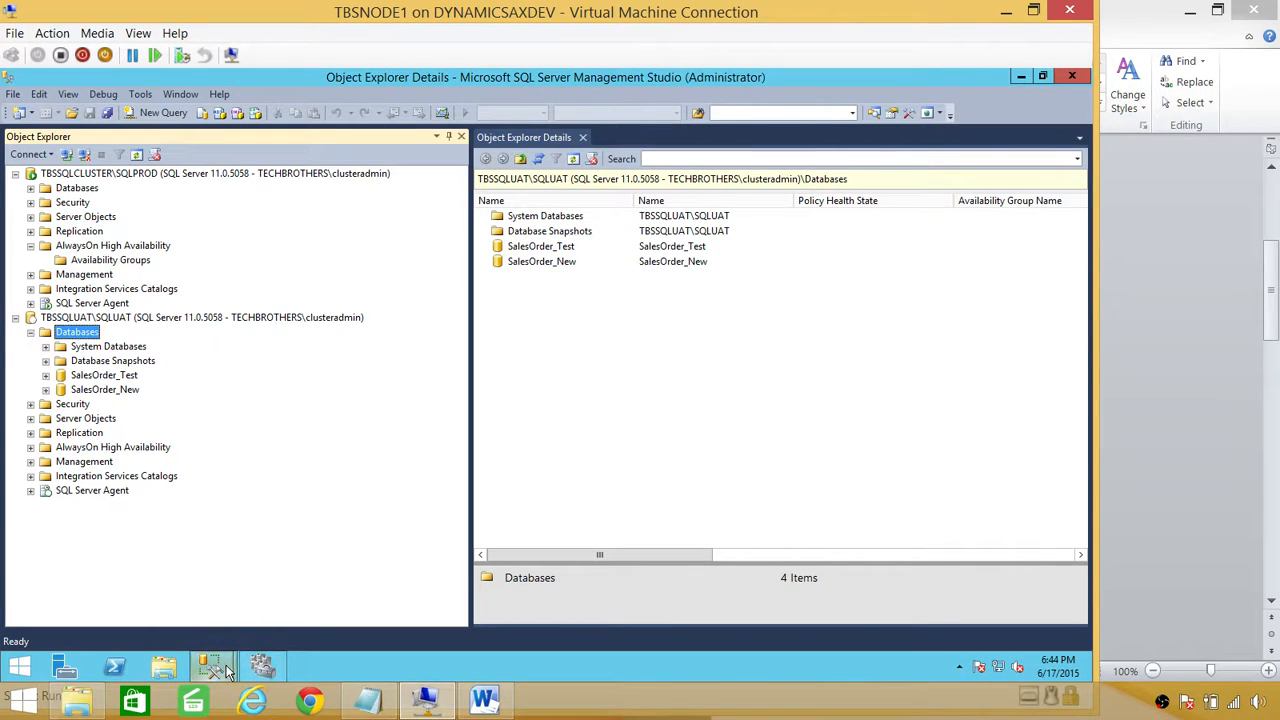
# Step: Return to the wizard, choose 'Join only' synchronization, and re-validate the settings
pyautogui.moveTo(226, 665)
pyautogui.click(280, 606)
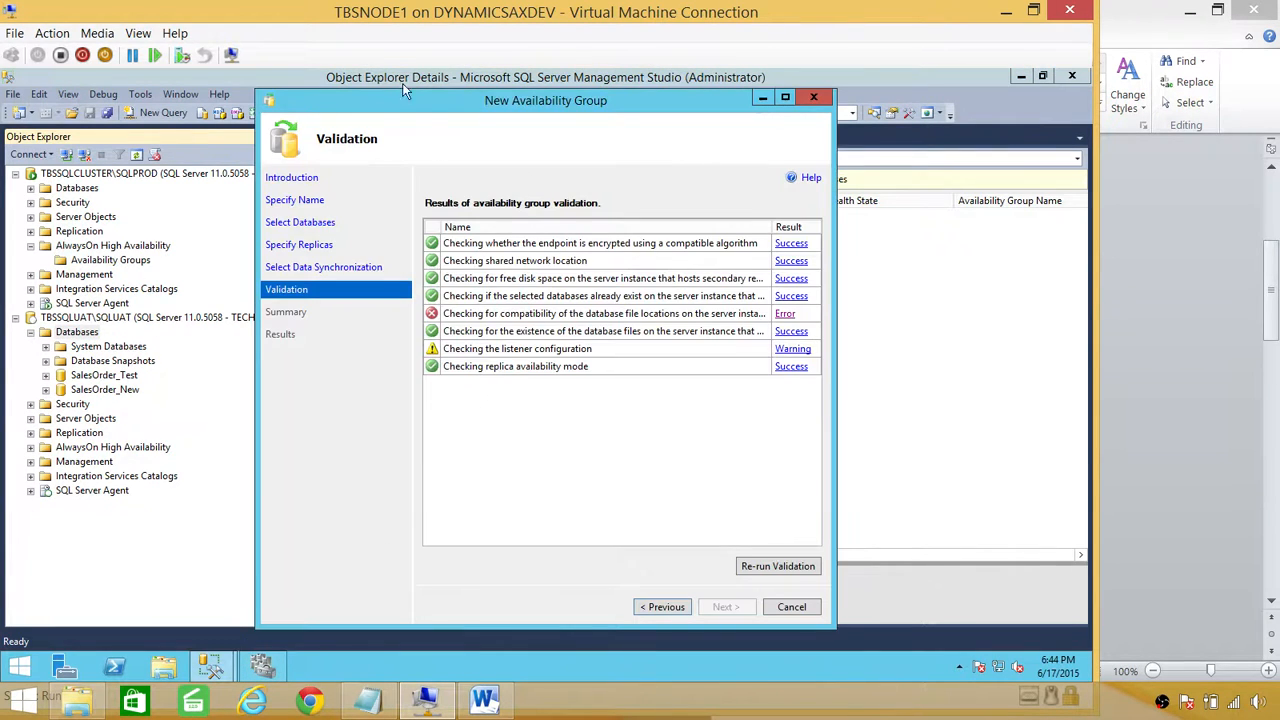
pyautogui.click(660, 607)
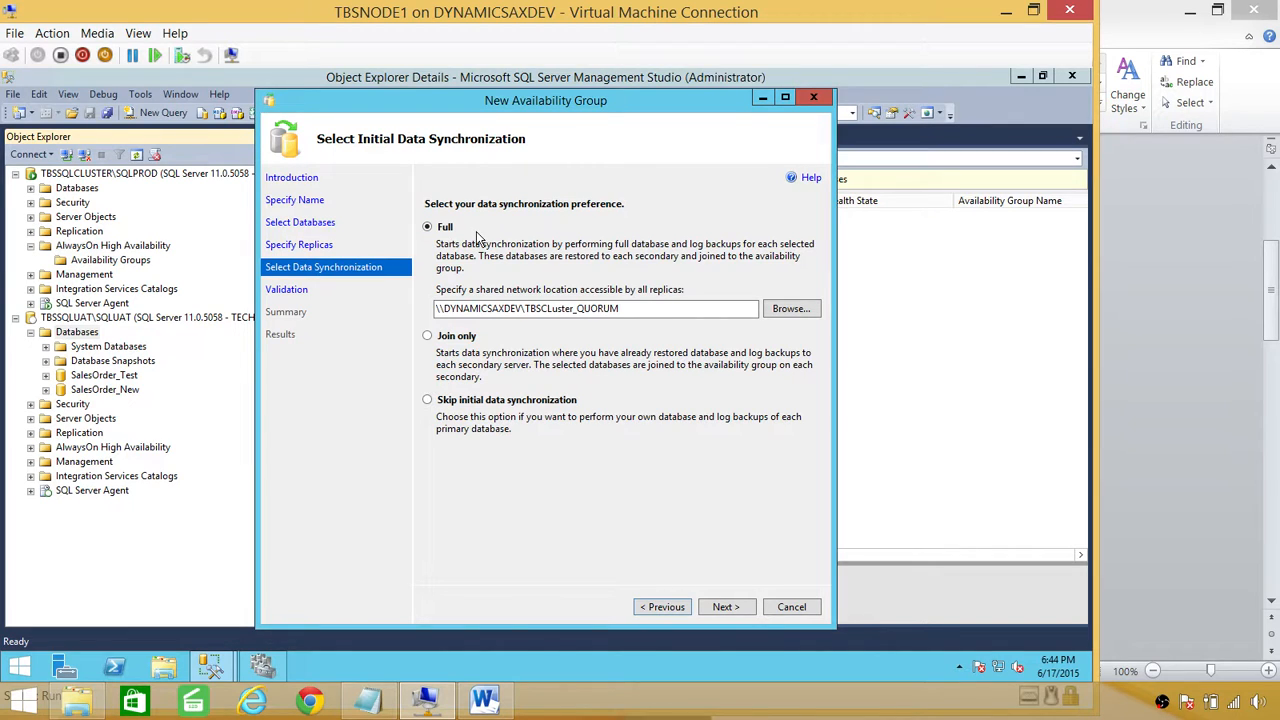
pyautogui.click(429, 338)
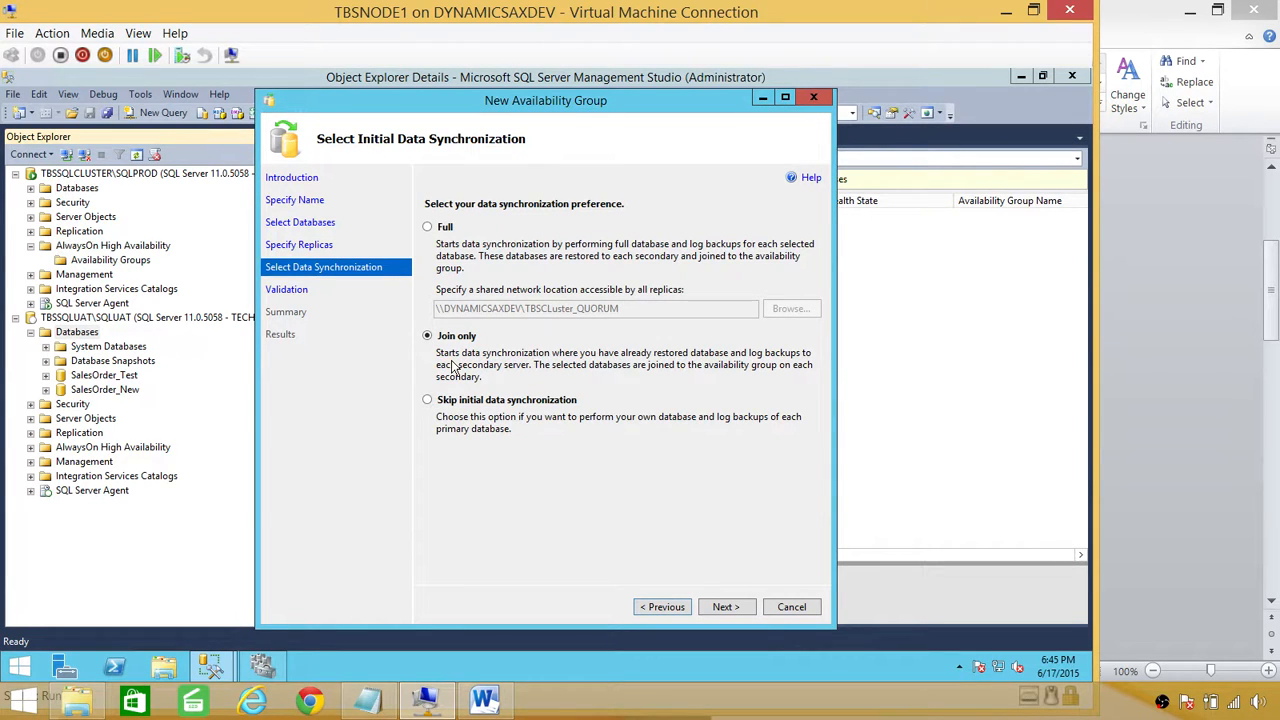
pyautogui.click(726, 607)
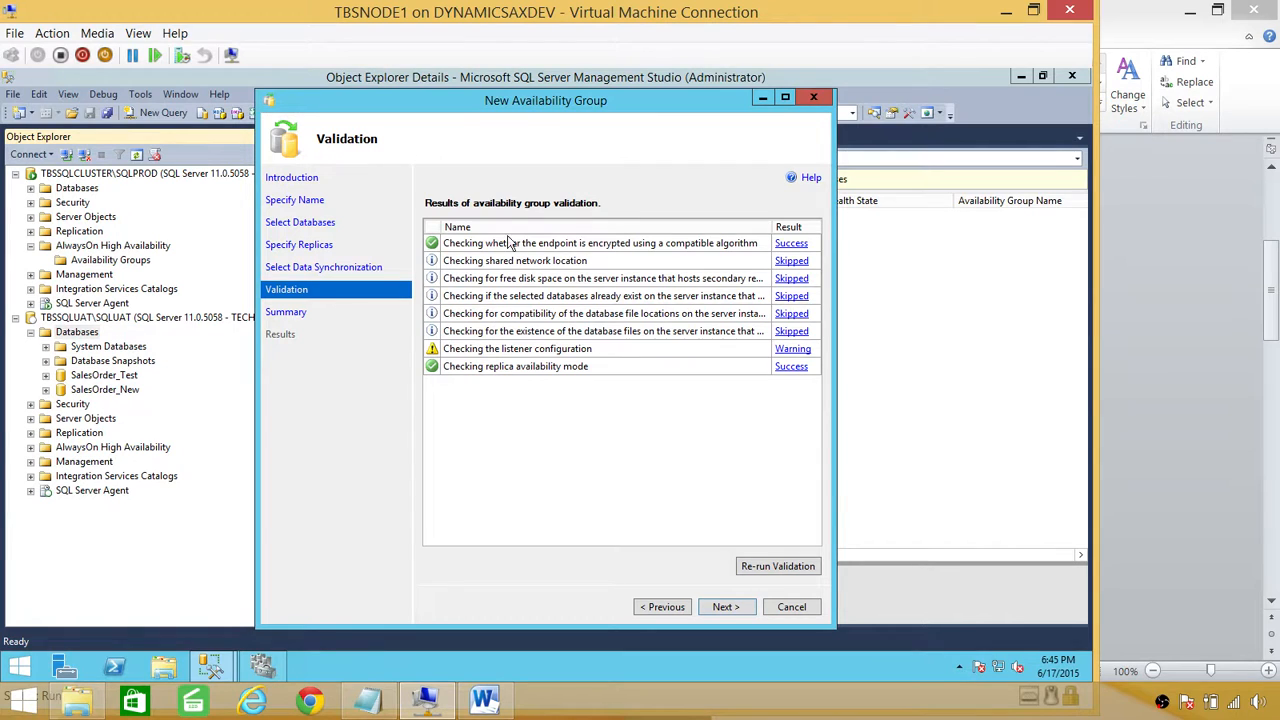
# Step: Review the Summary, finish the wizard for AG_TestSQLClustermode, and expand the detailed progress
pyautogui.click(726, 607)
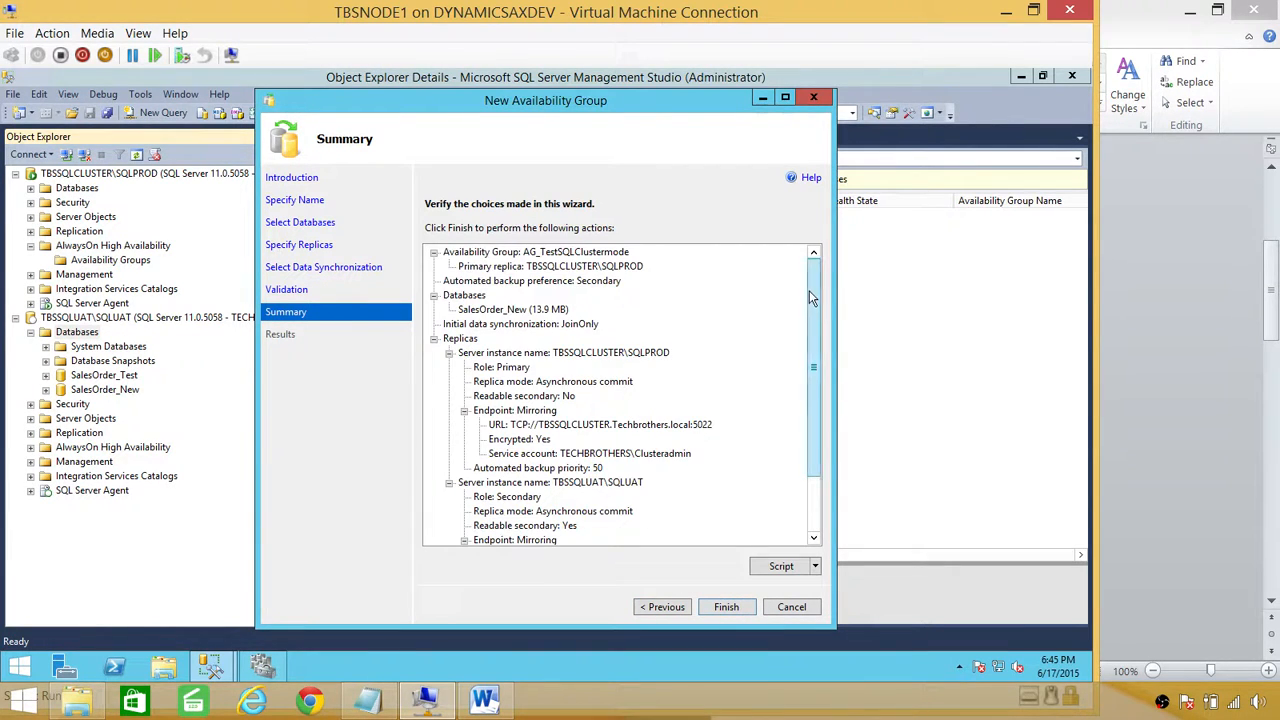
pyautogui.moveTo(809, 290); pyautogui.dragTo(815, 253)
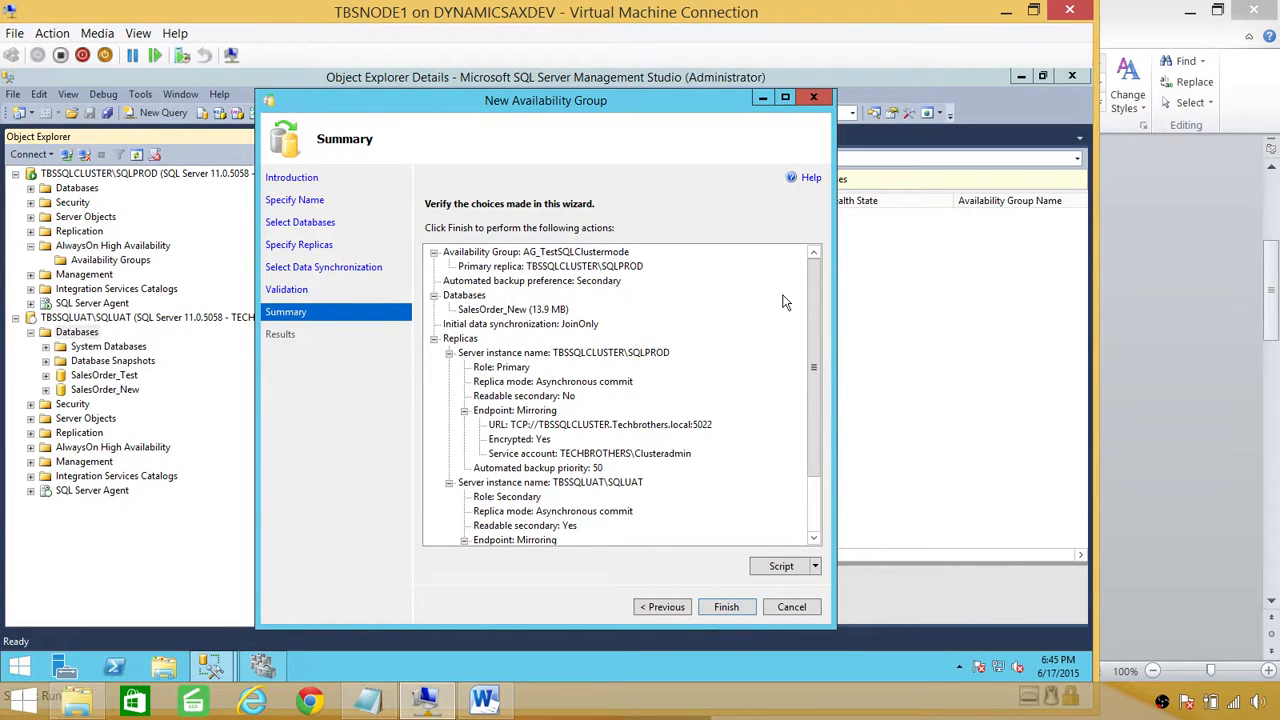
pyautogui.moveTo(817, 293); pyautogui.dragTo(817, 347)
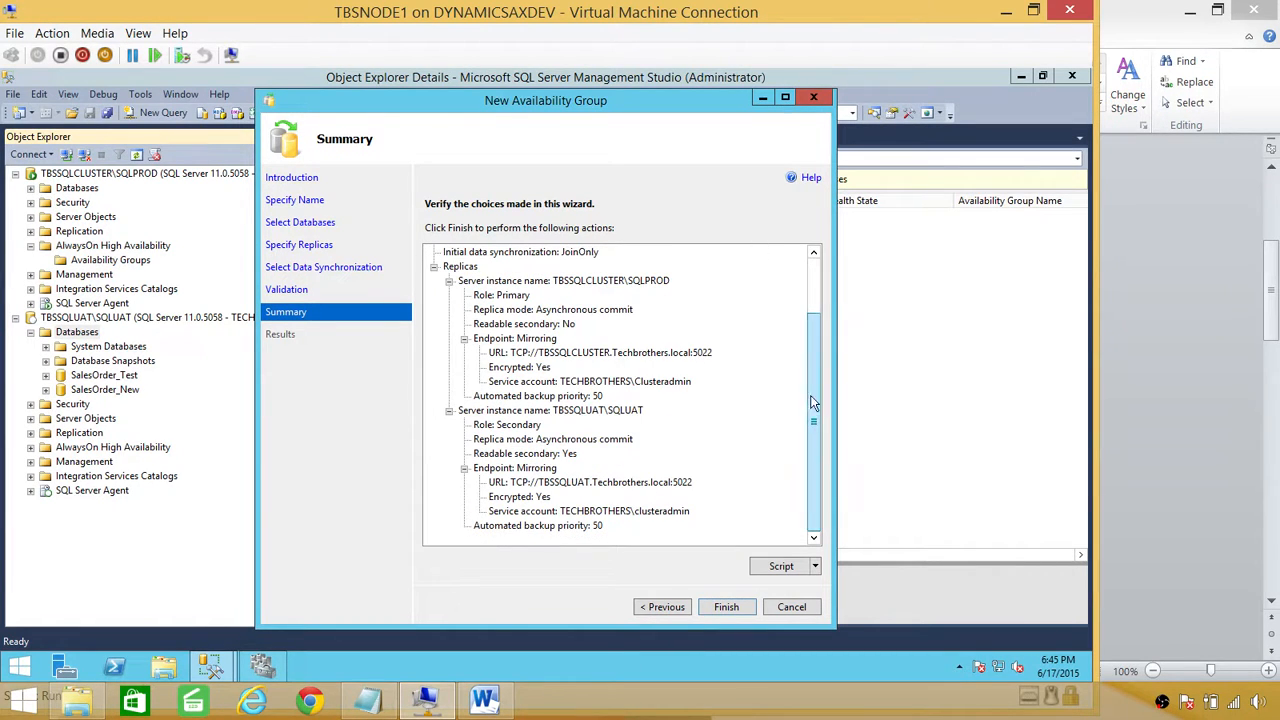
pyautogui.click(730, 606)
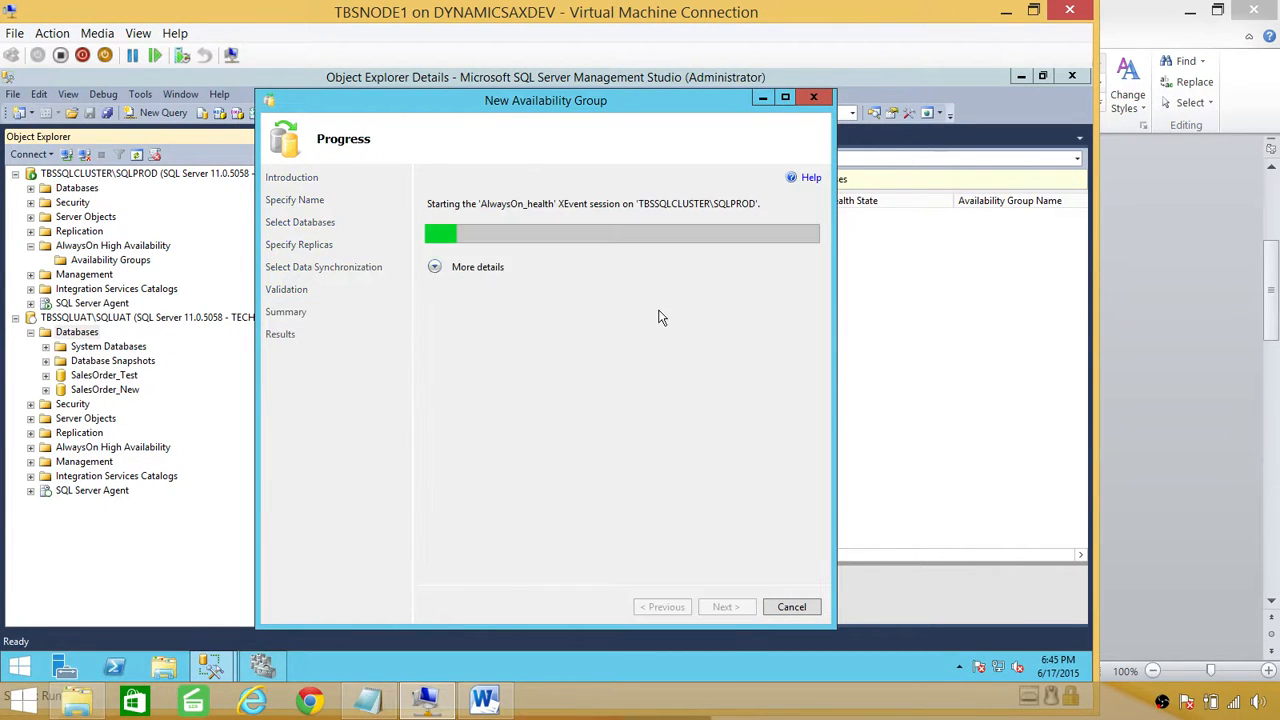
pyautogui.click(437, 267)
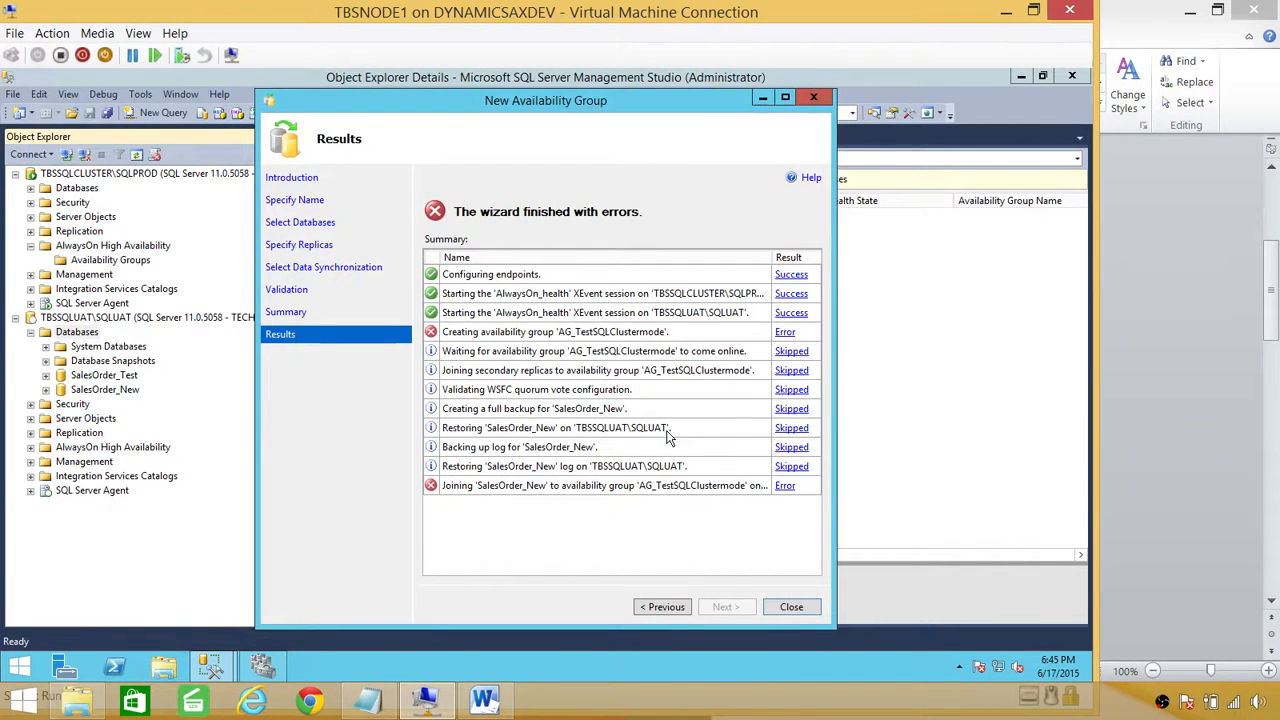
# Step: Read error 19405 (TBSNODE1 is a possible owner of both replicas), then bring up the Word notes
pyautogui.click(786, 334)
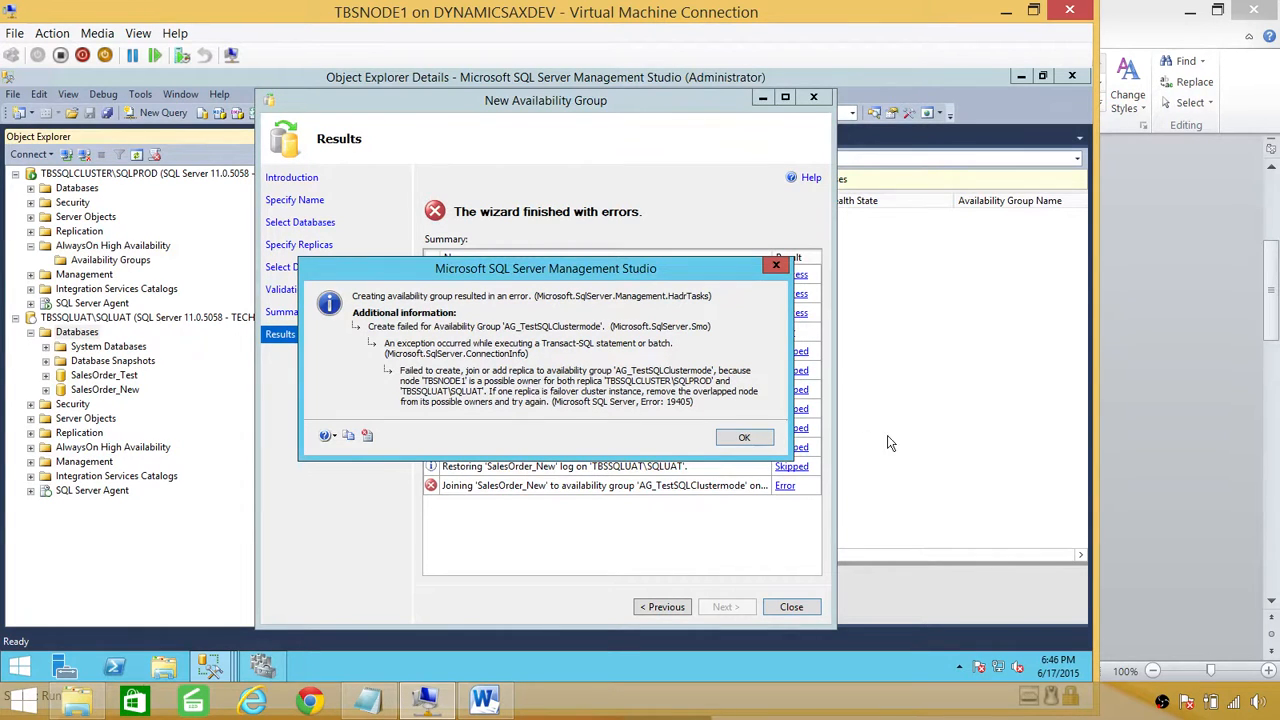
pyautogui.click(484, 699)
pyautogui.click(575, 490)
pyautogui.scroll(-3, 575, 490)
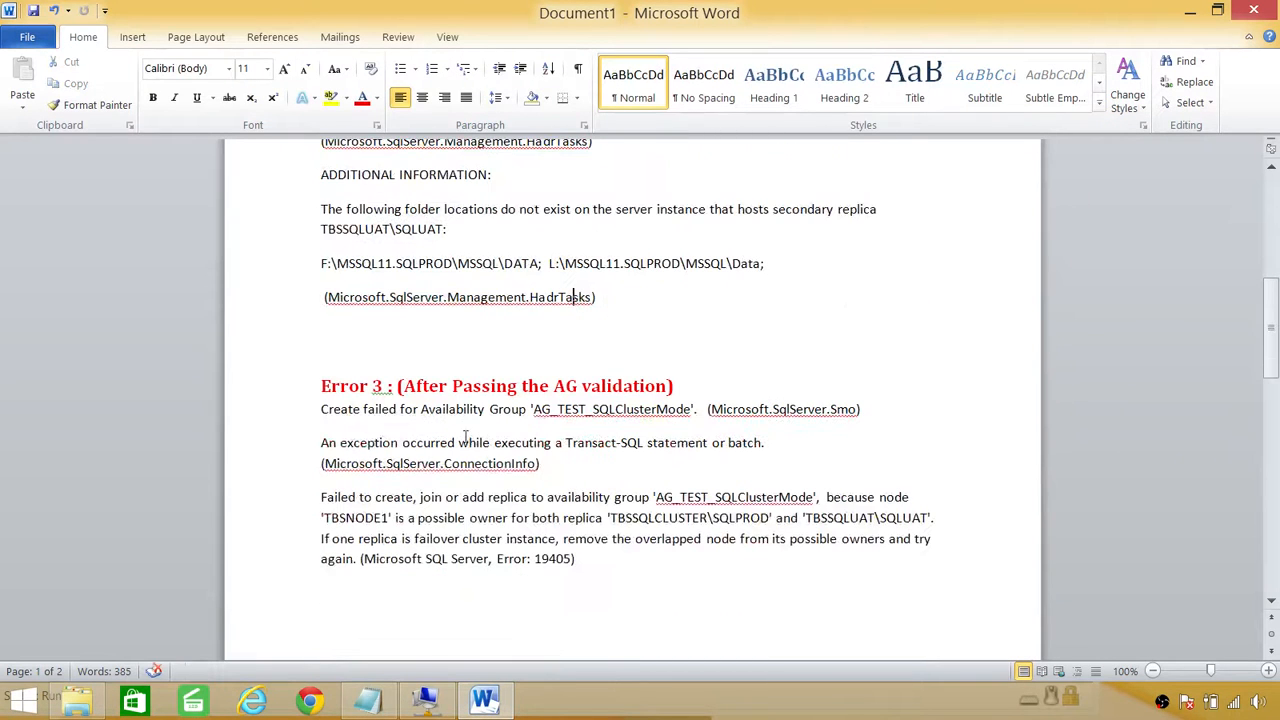
# Step: Review the Error 3 and Error 4 notes in Word, then dismiss the error 19405 message in the VM
pyautogui.click(497, 388)
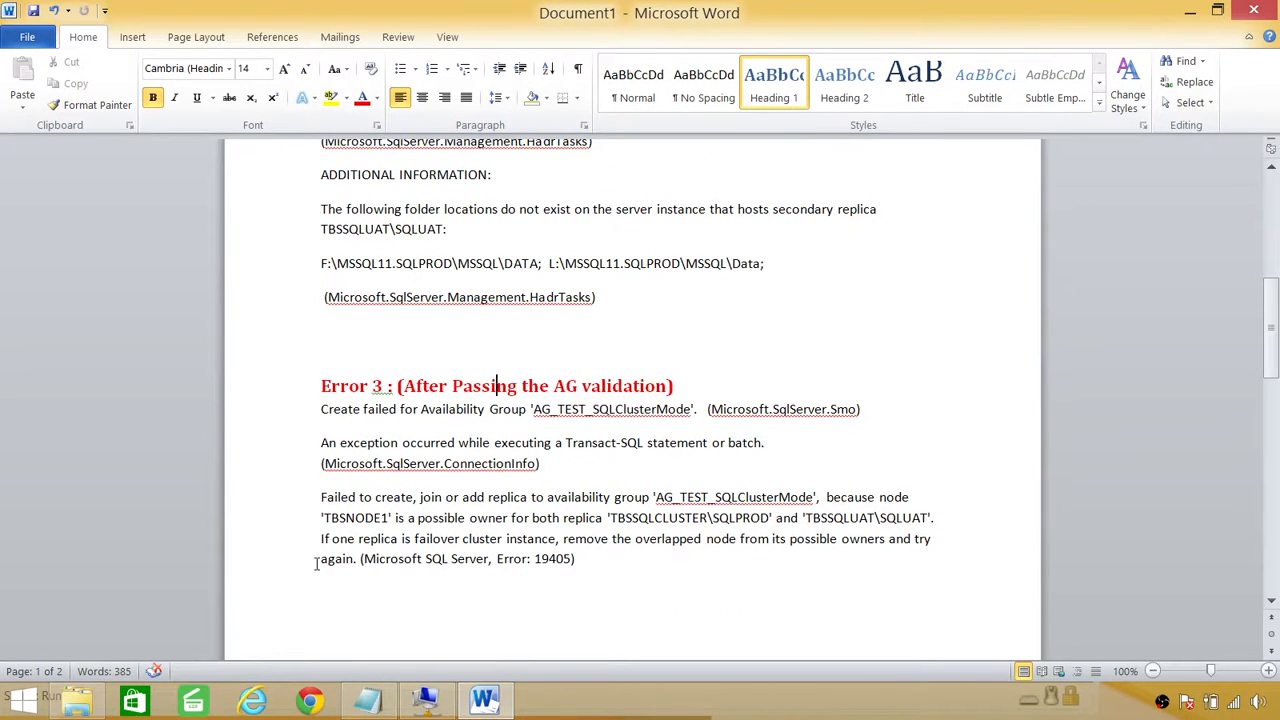
pyautogui.scroll(-2, 316, 563)
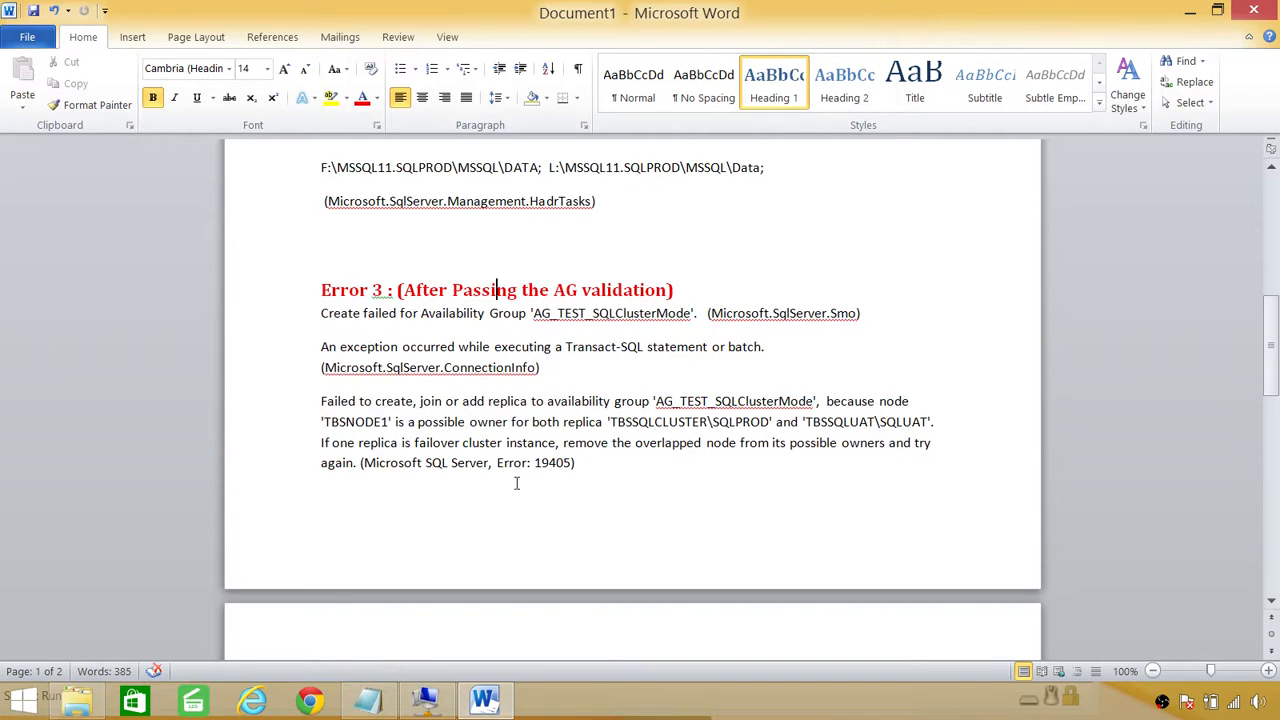
pyautogui.scroll(-5, 516, 483)
pyautogui.scroll(-2, 526, 527)
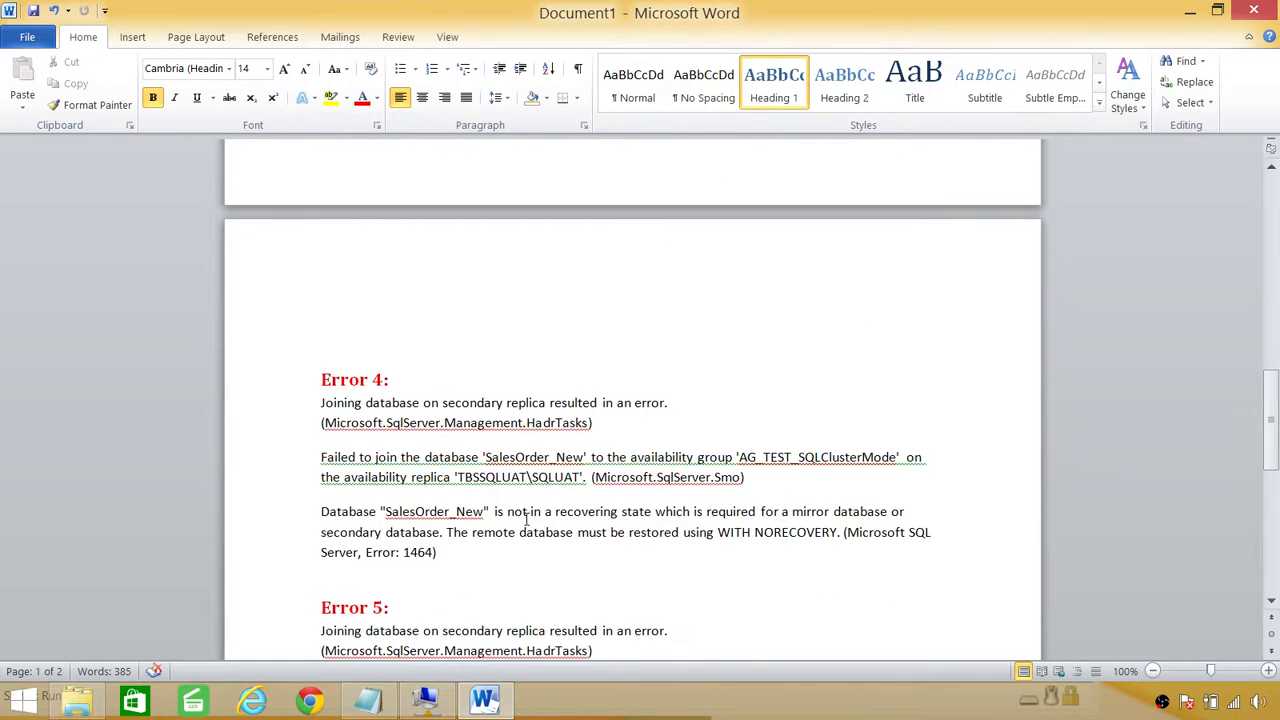
pyautogui.click(430, 703)
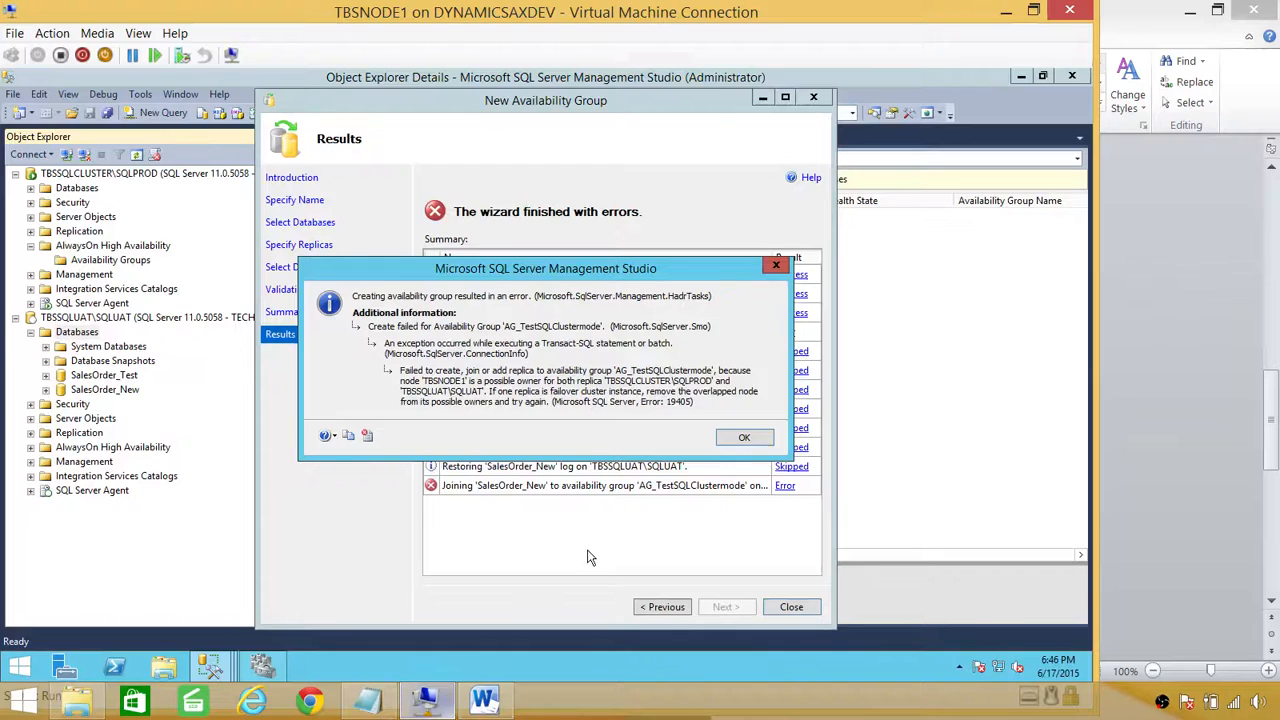
pyautogui.click(749, 442)
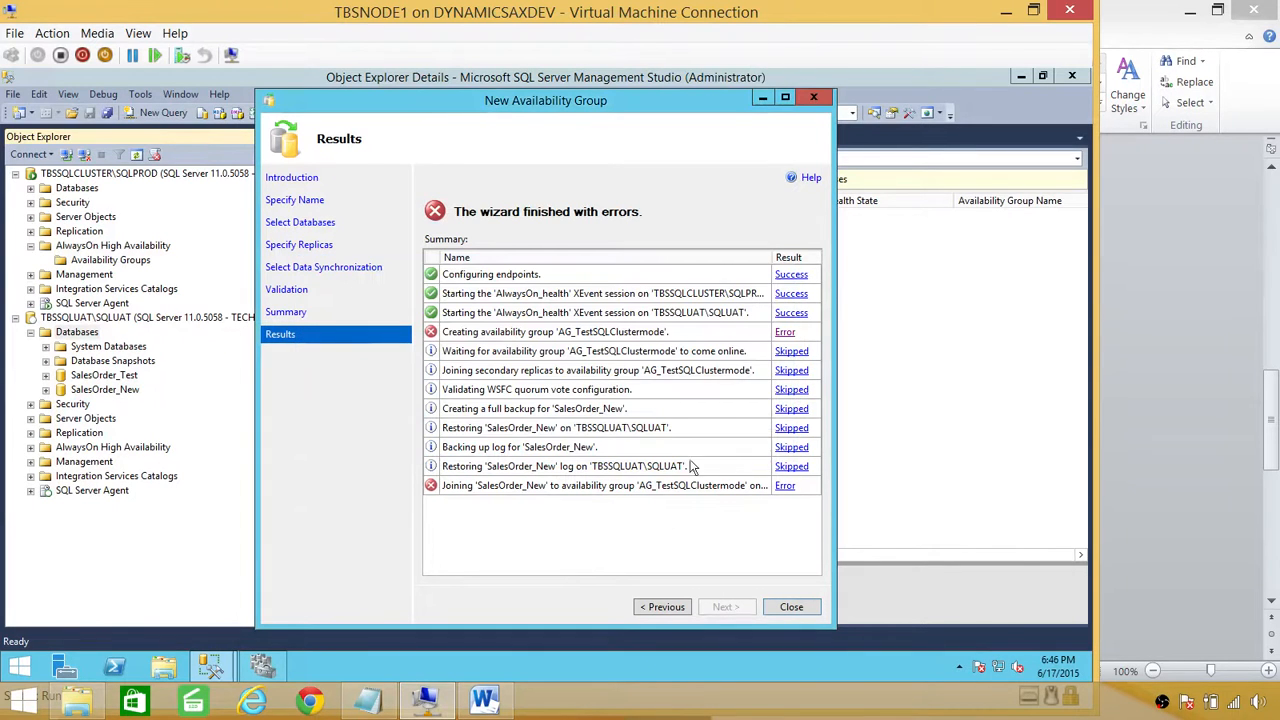
# Step: Open the Advanced Policies of the SQL Server (SQLPROD) resource to view its possible owners
pyautogui.click(268, 673)
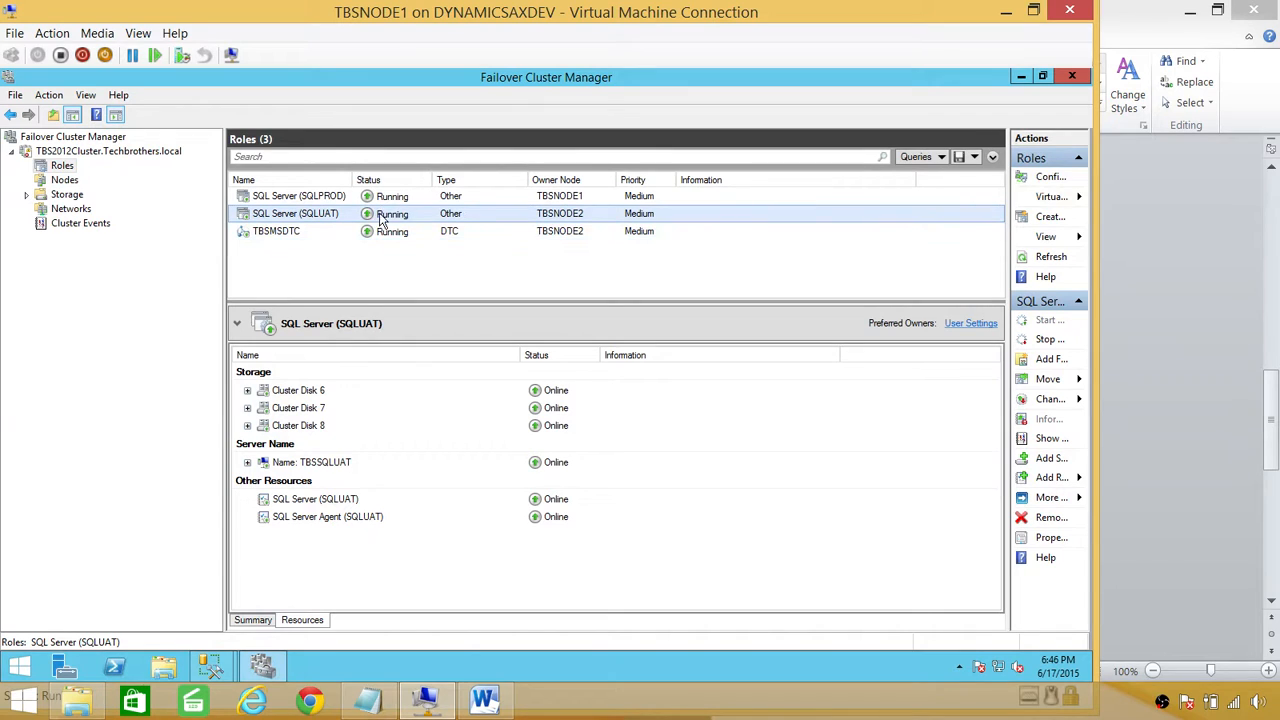
pyautogui.click(309, 200)
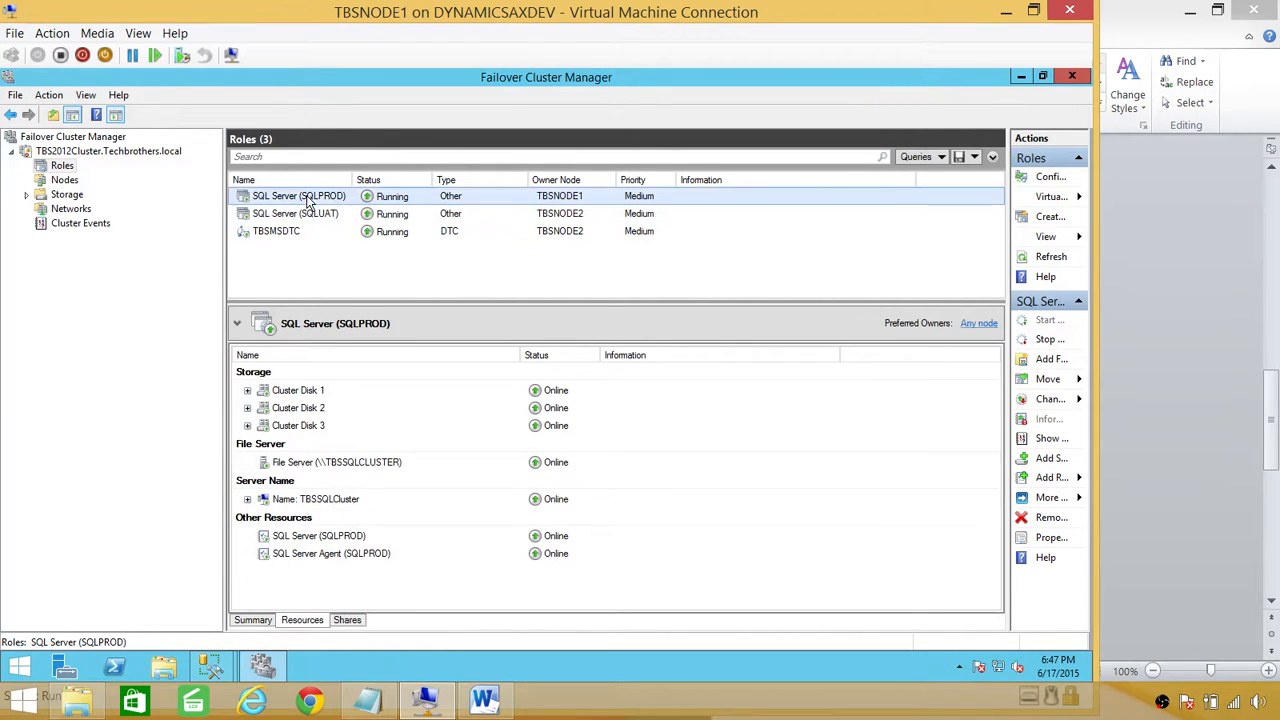
pyautogui.click(308, 537)
pyautogui.rightClick(397, 536)
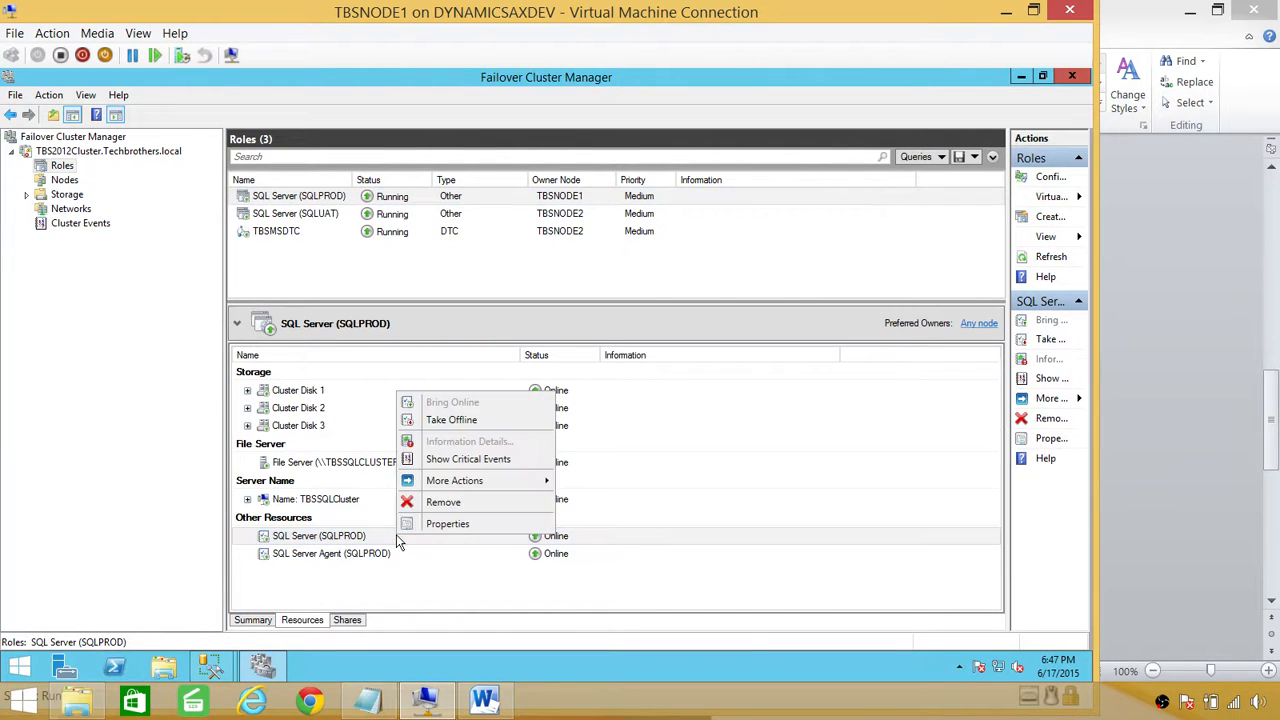
pyautogui.click(459, 526)
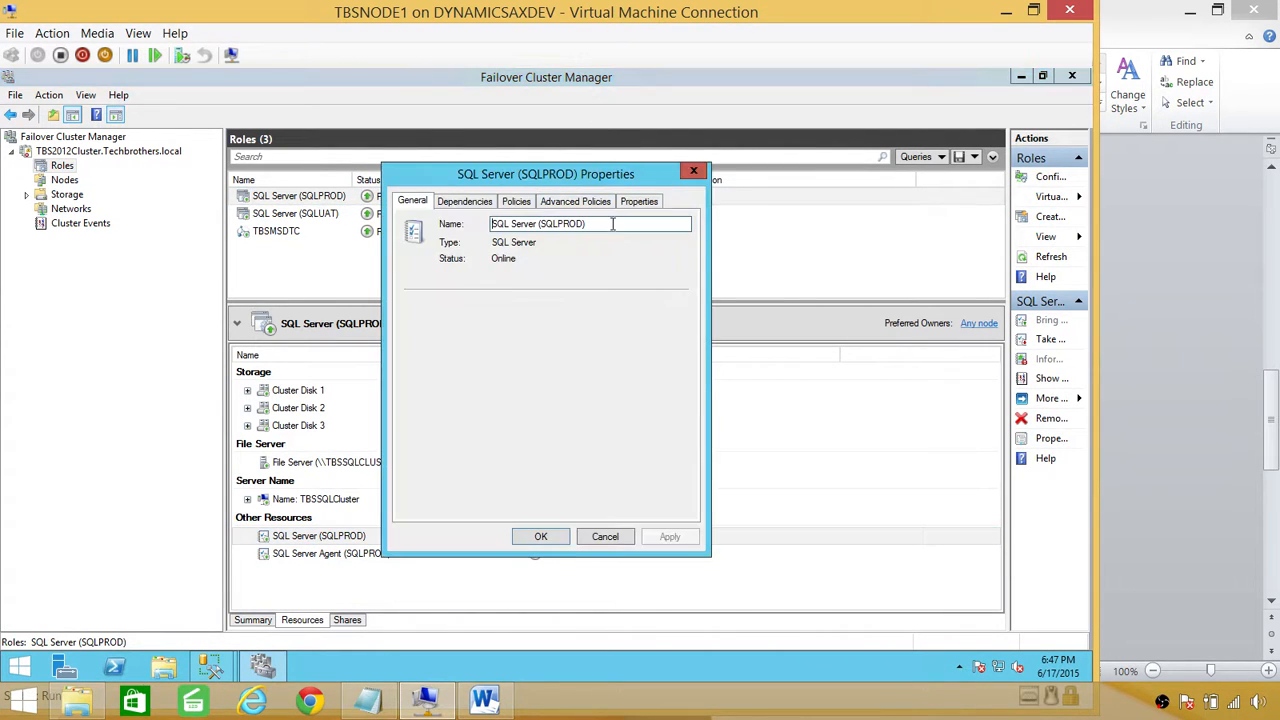
pyautogui.click(595, 202)
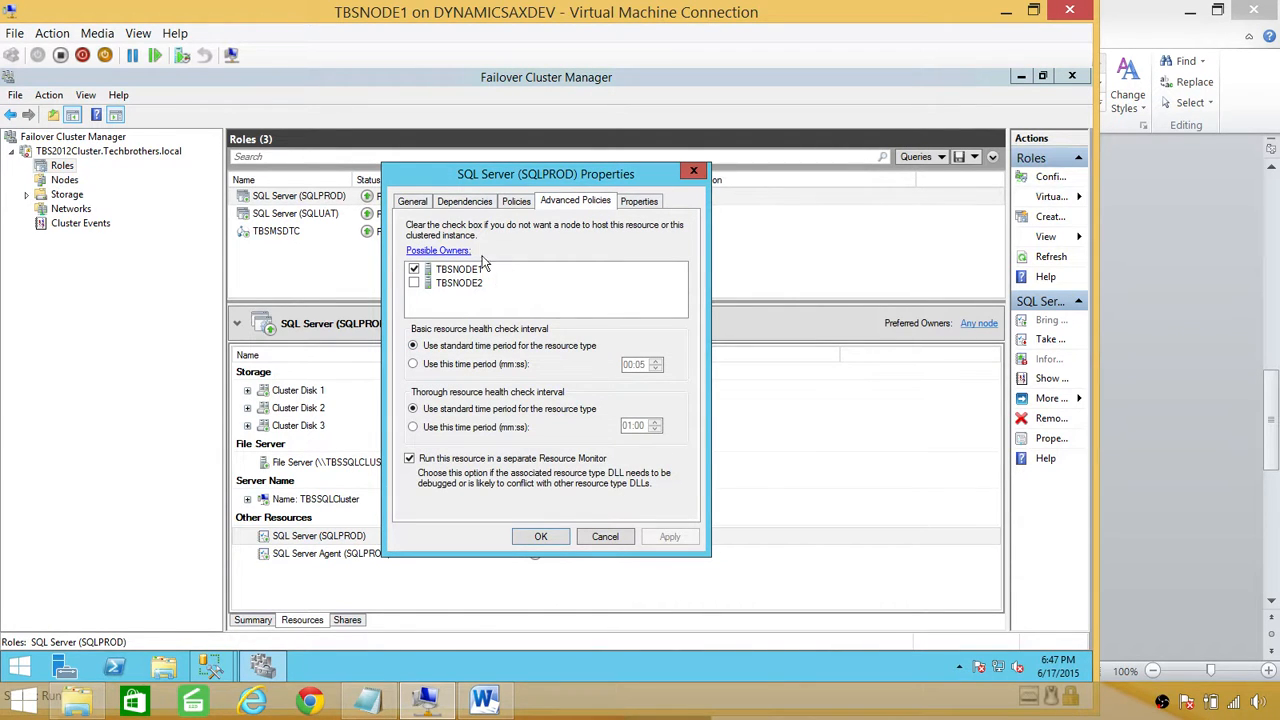
# Step: Toggle TBSNODE2 in possible owners and apply, keeping TBSNODE1 as the only owner
pyautogui.moveTo(502, 174); pyautogui.dragTo(571, 242)
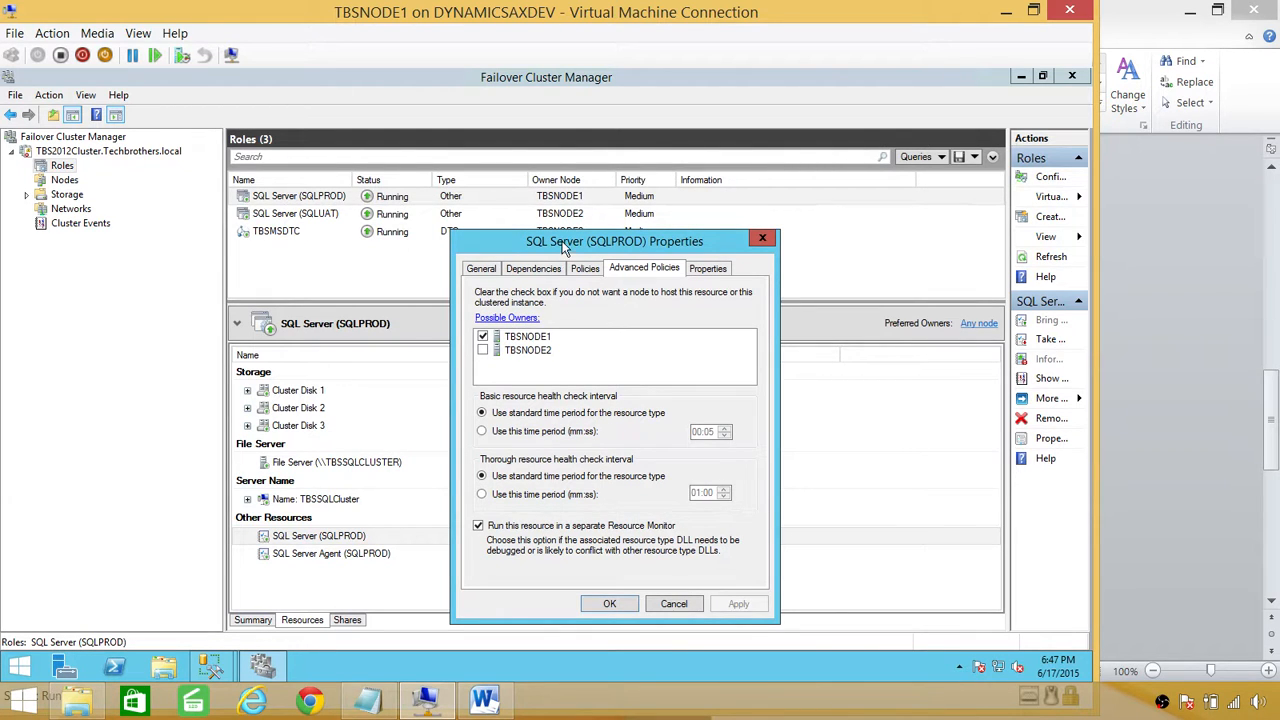
pyautogui.moveTo(563, 246); pyautogui.dragTo(574, 276)
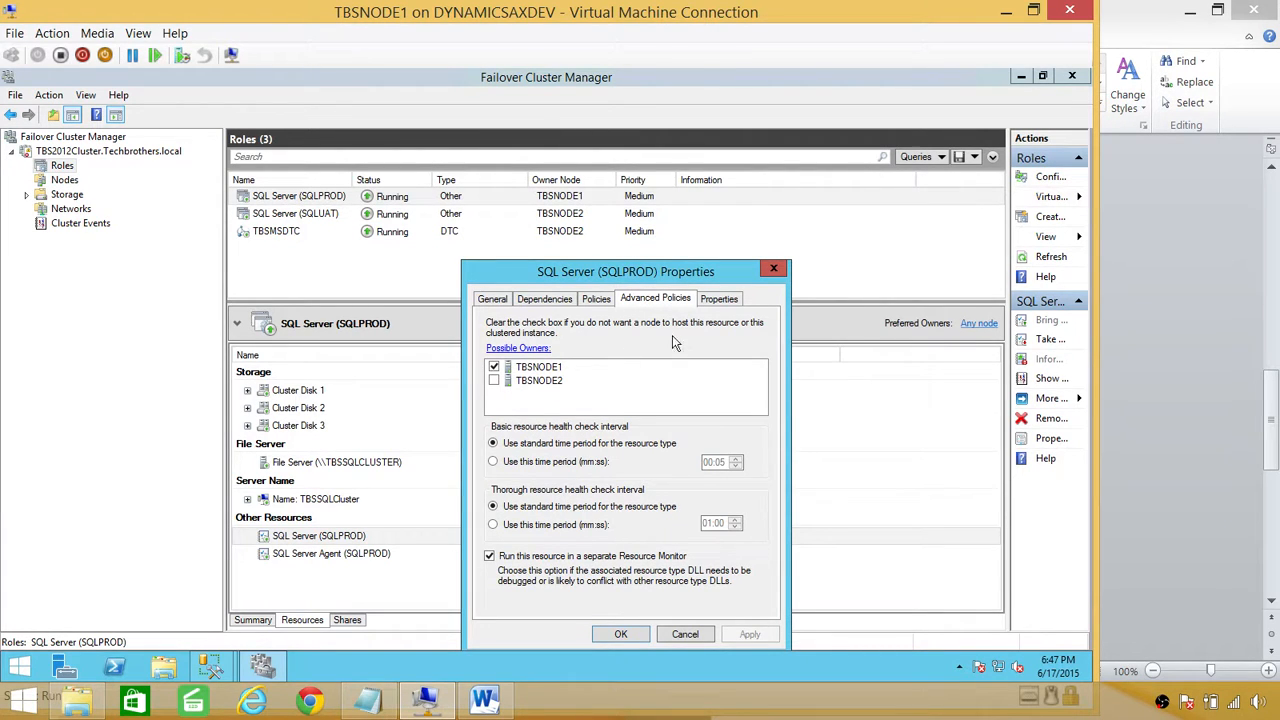
pyautogui.moveTo(671, 273); pyautogui.dragTo(711, 229)
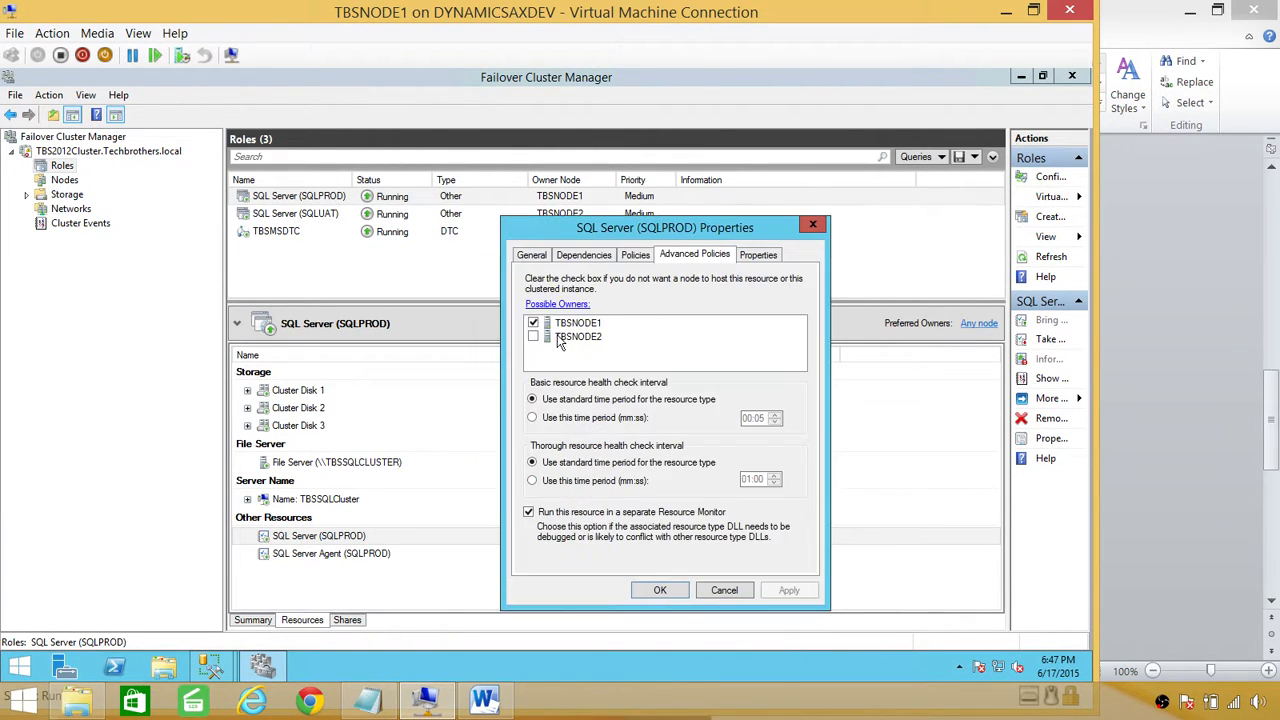
pyautogui.click(534, 337)
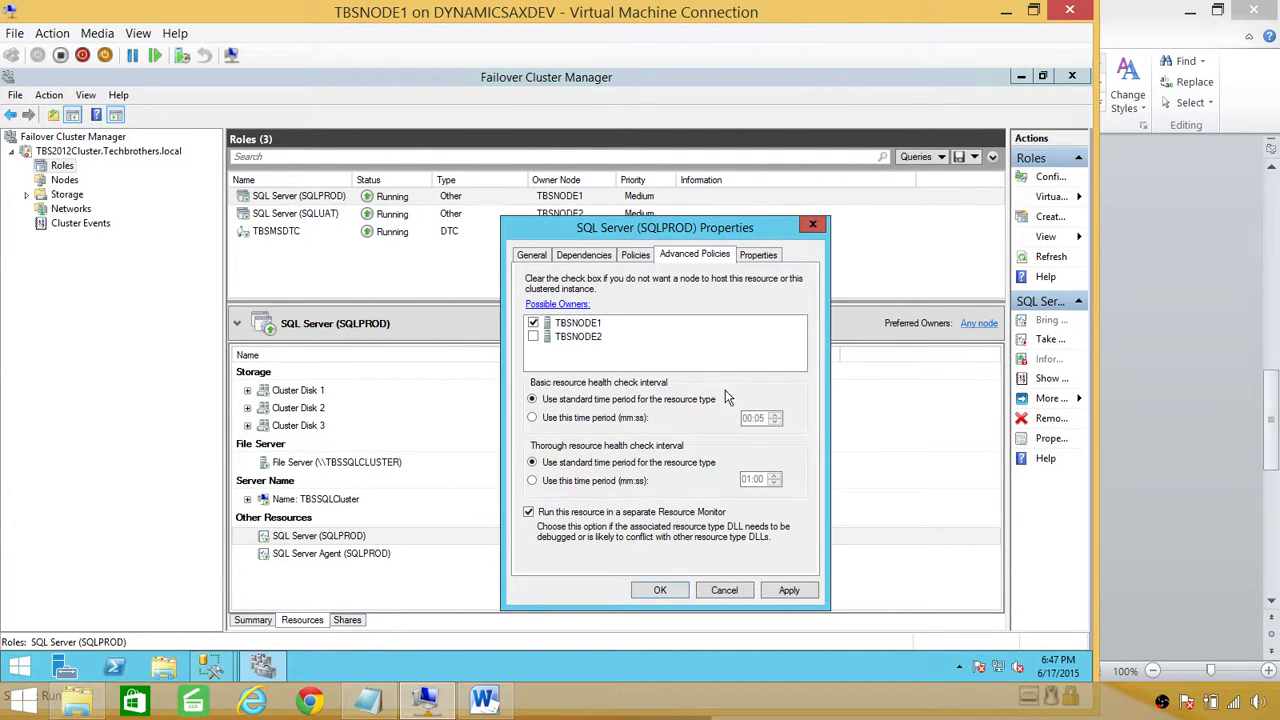
pyautogui.click(789, 590)
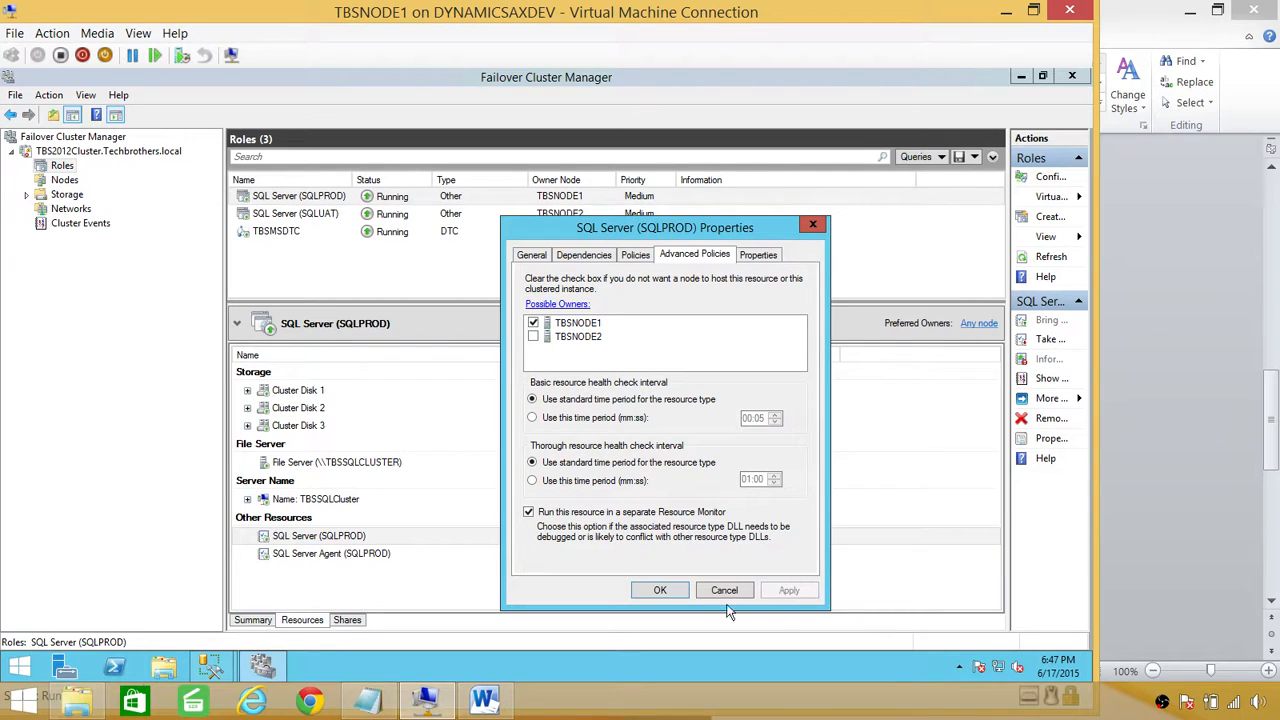
pyautogui.click(661, 591)
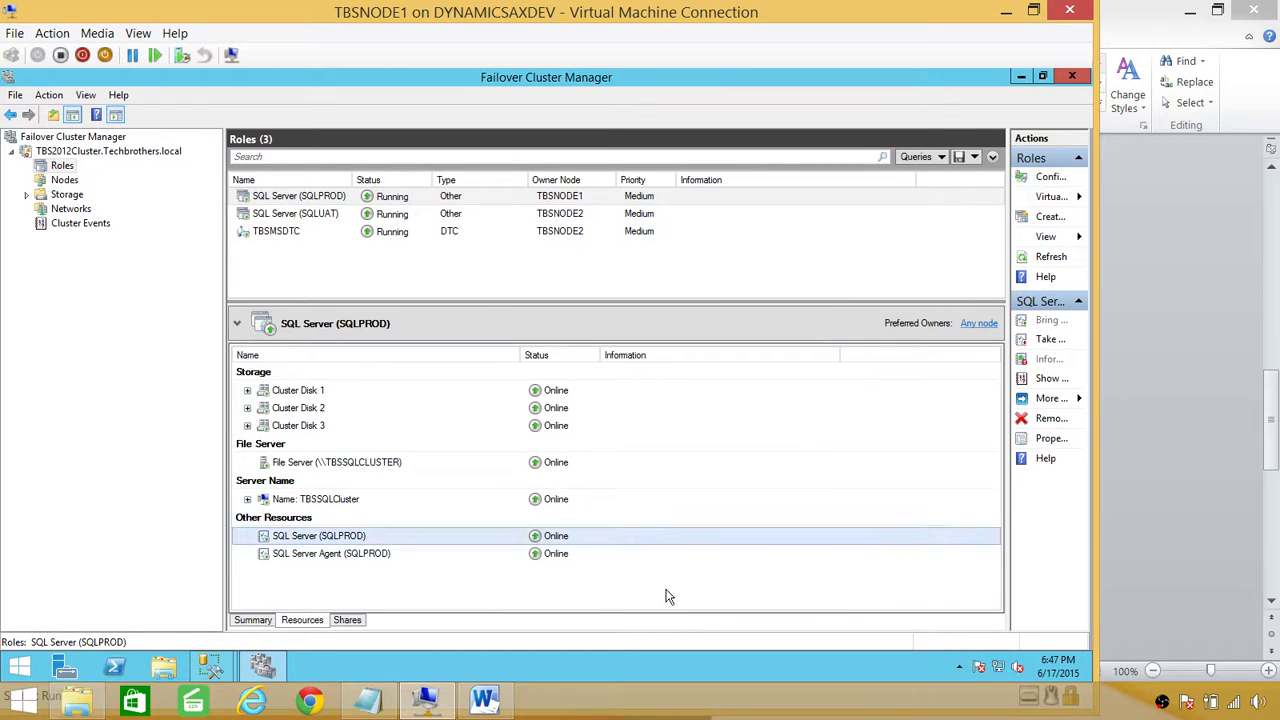
pyautogui.click(412, 213)
# Step: Try the SQLUAT role properties, unload the crashed snap-in, and close Failover Cluster Manager
pyautogui.rightClick(480, 215)
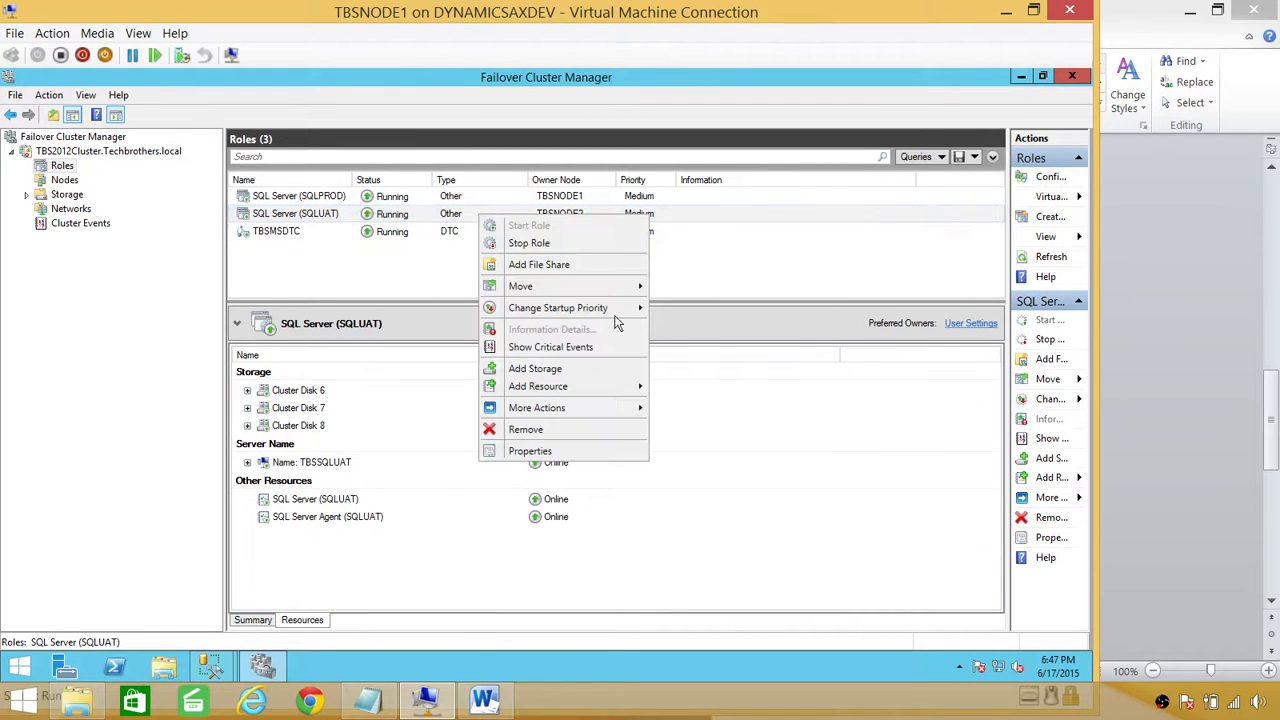
pyautogui.click(530, 450)
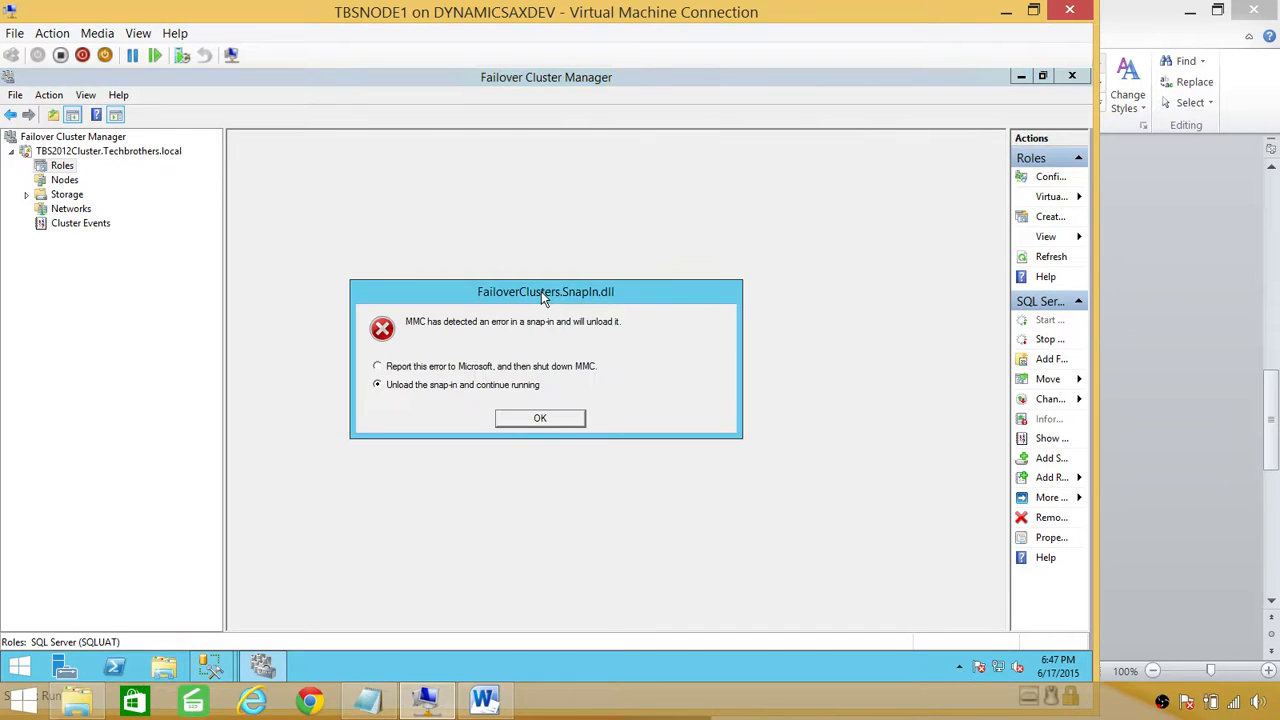
pyautogui.click(540, 418)
pyautogui.click(685, 250)
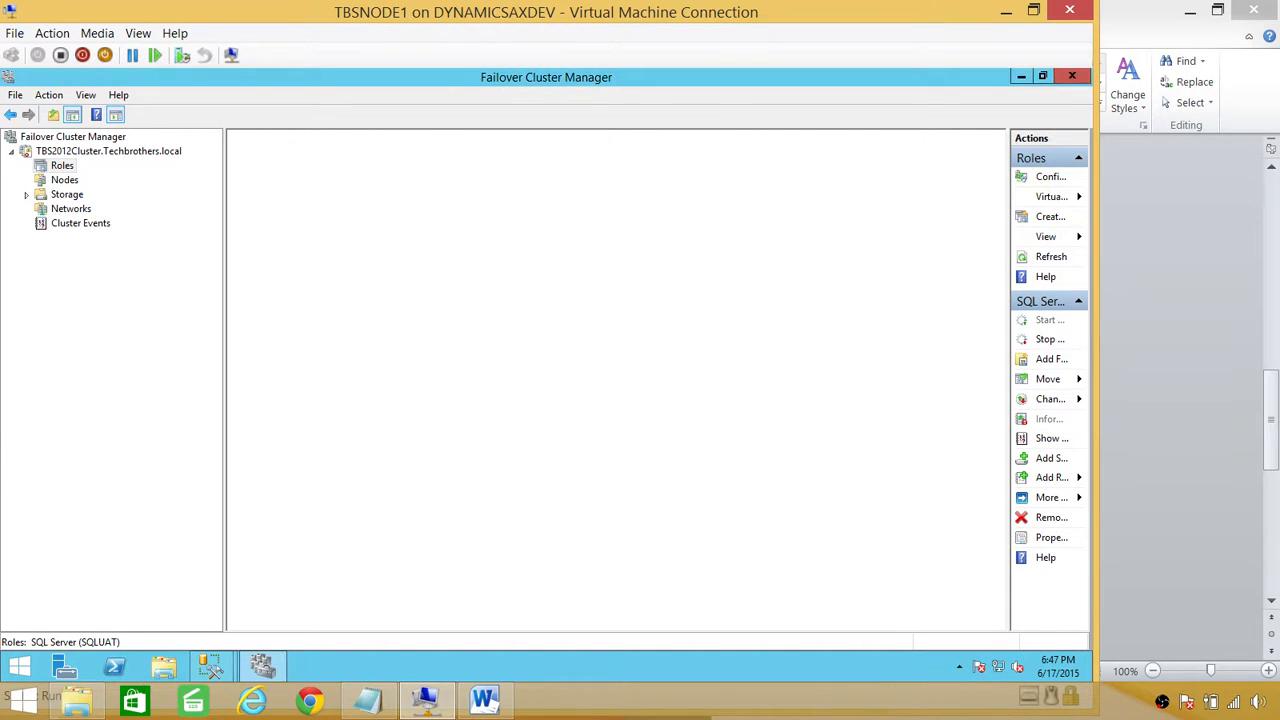
pyautogui.rightClick(45, 137)
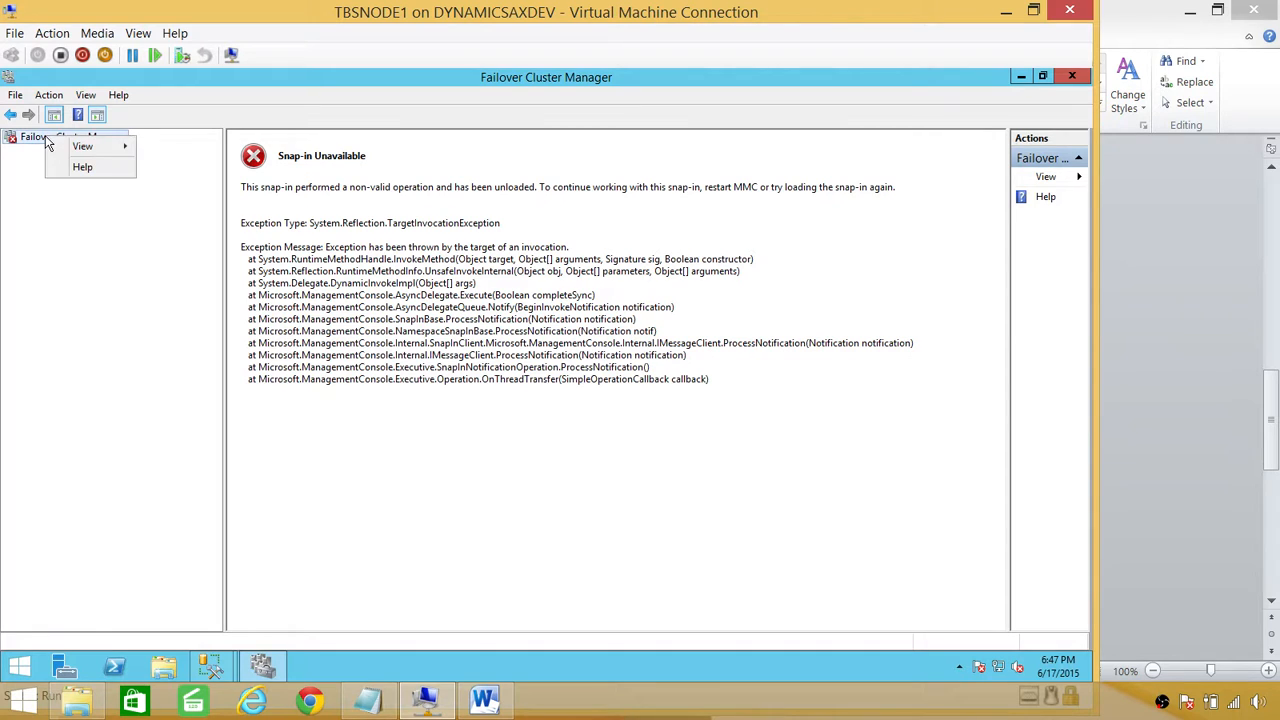
pyautogui.click(1076, 80)
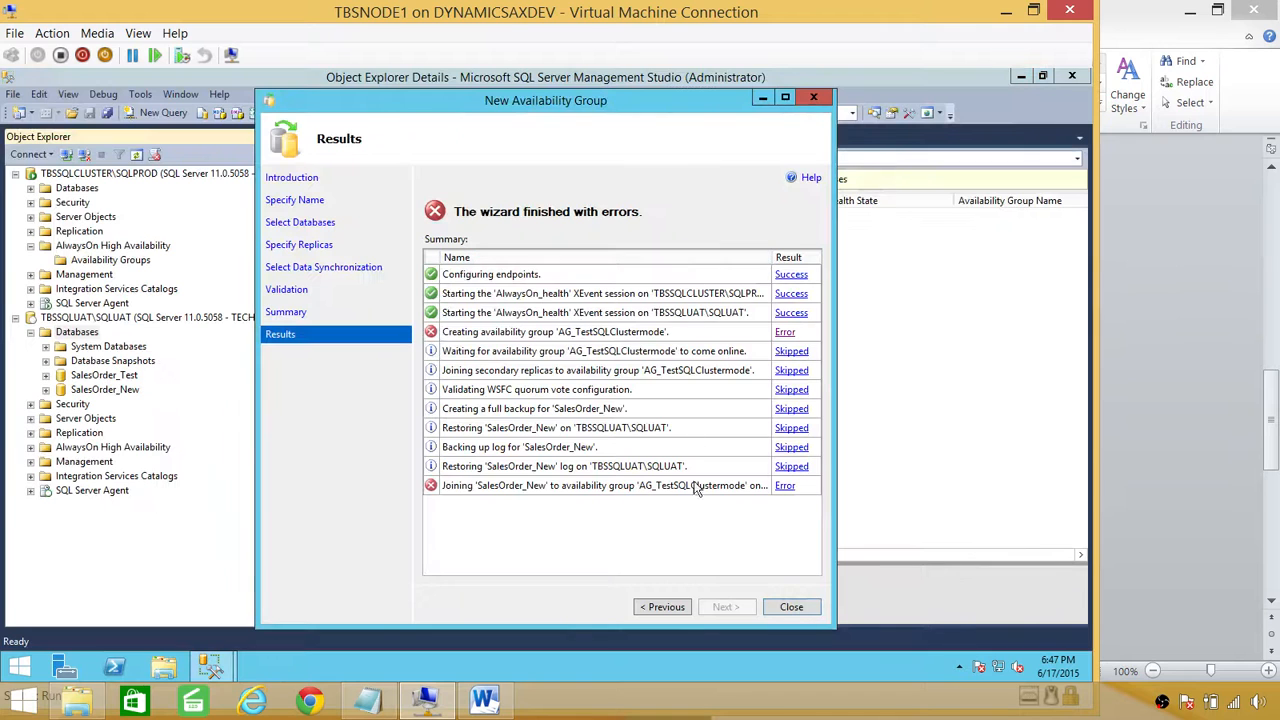
# Step: Search the Start screen for 'Failover' to relaunch Failover Cluster Manager
pyautogui.click(20, 665)
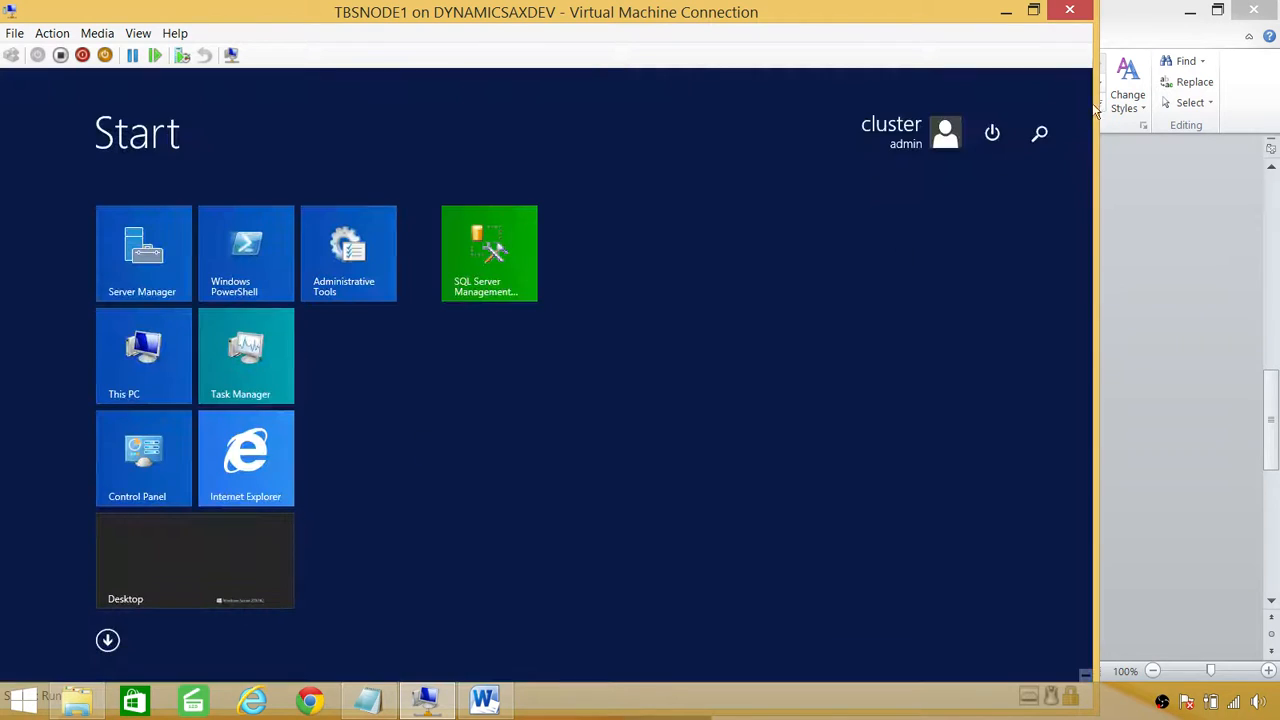
pyautogui.click(1040, 131)
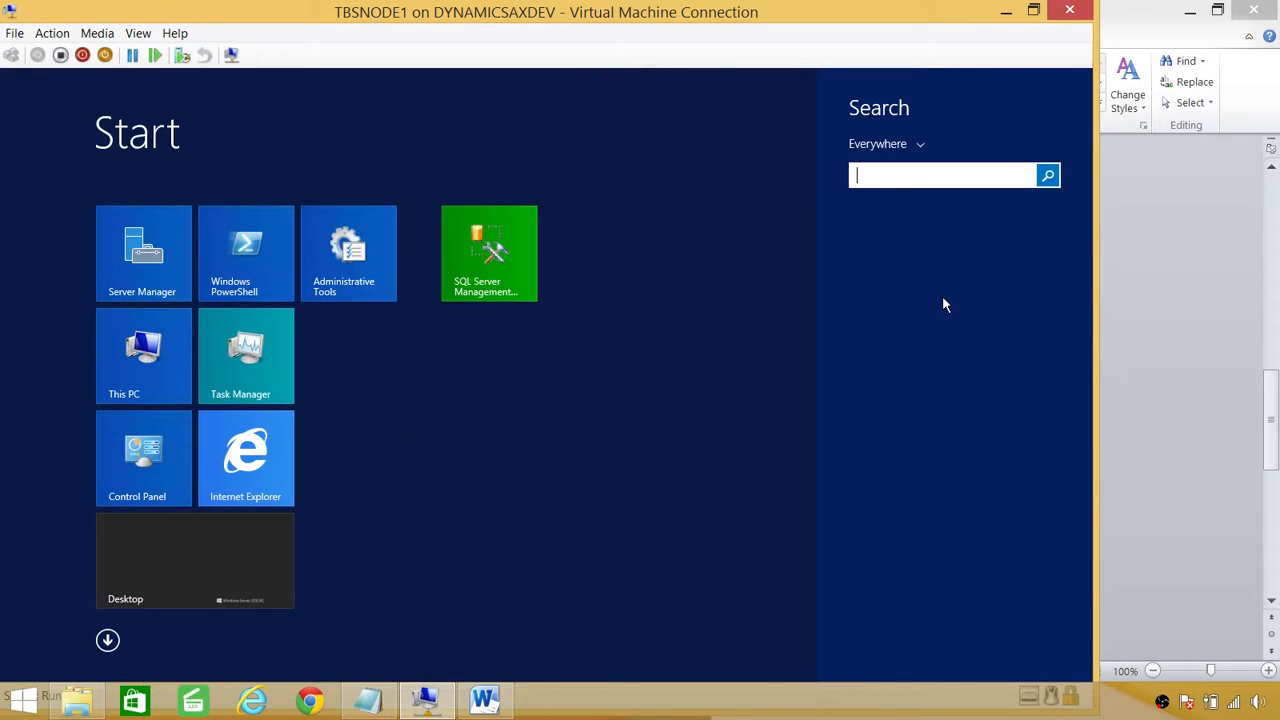
pyautogui.write('Failover')
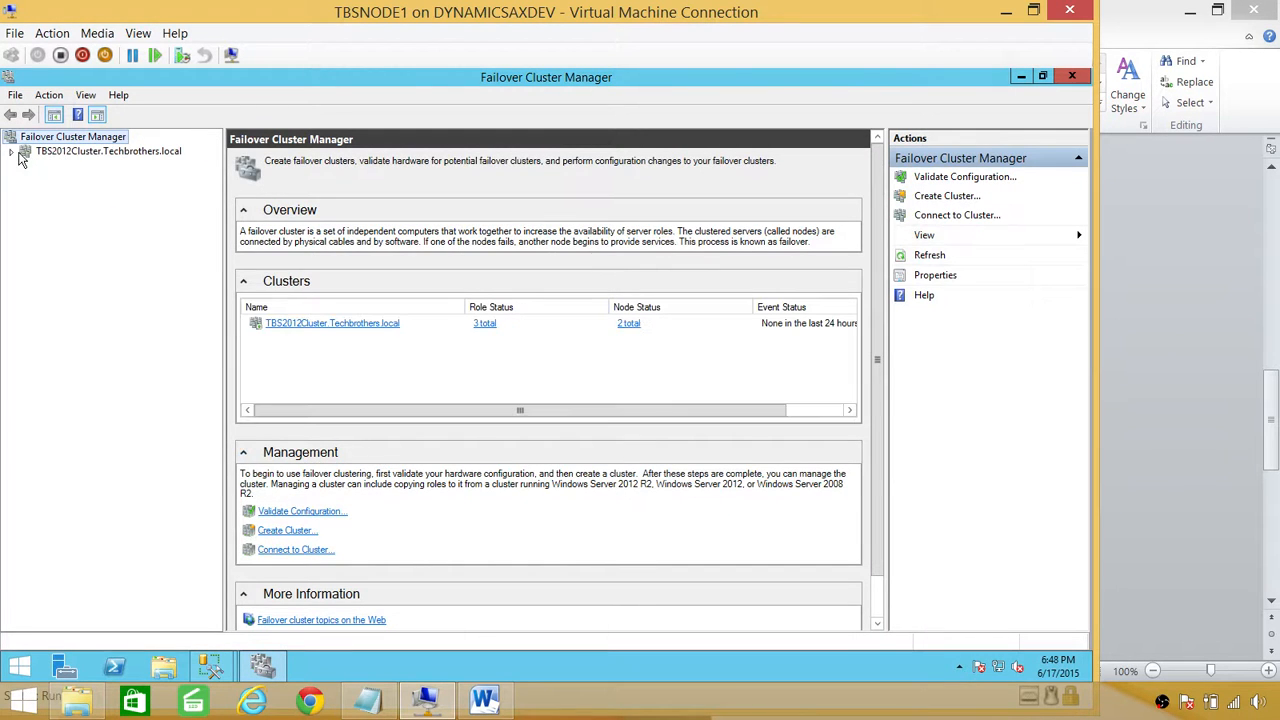
# Step: Open the Advanced Policies of the SQL Server (SQLUAT) resource from the cluster's Roles
pyautogui.click(22, 153)
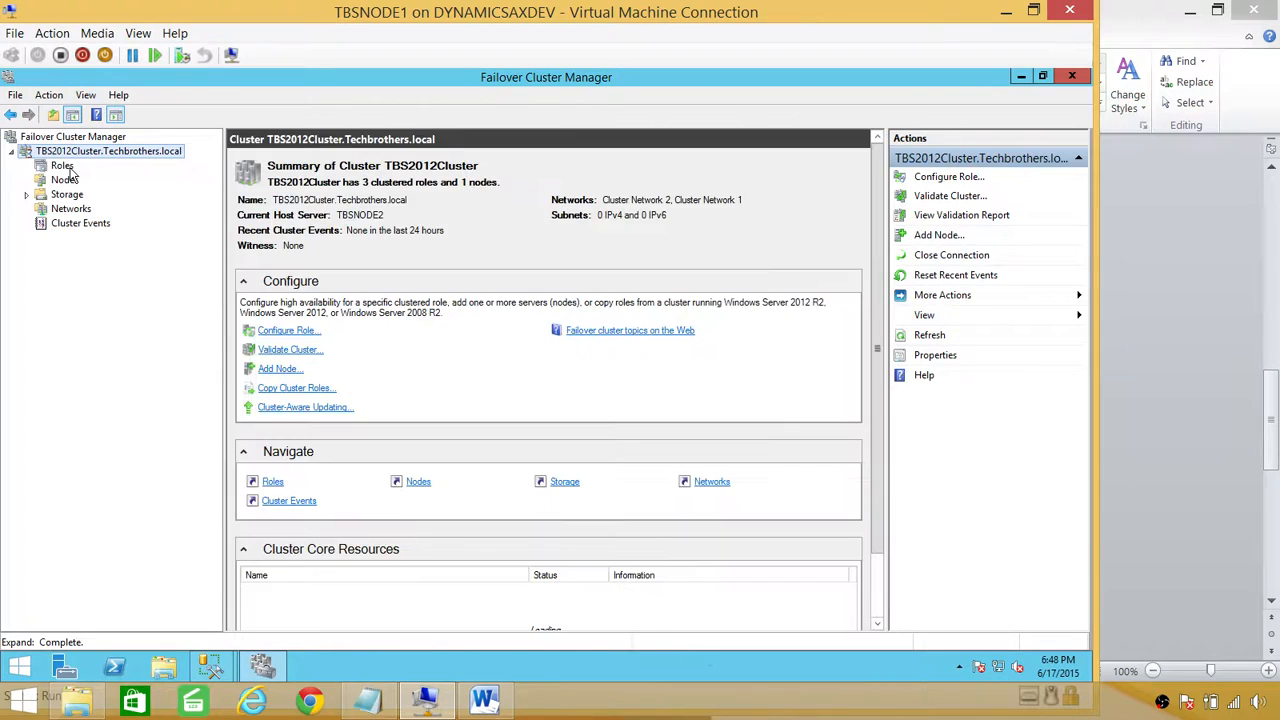
pyautogui.click(64, 168)
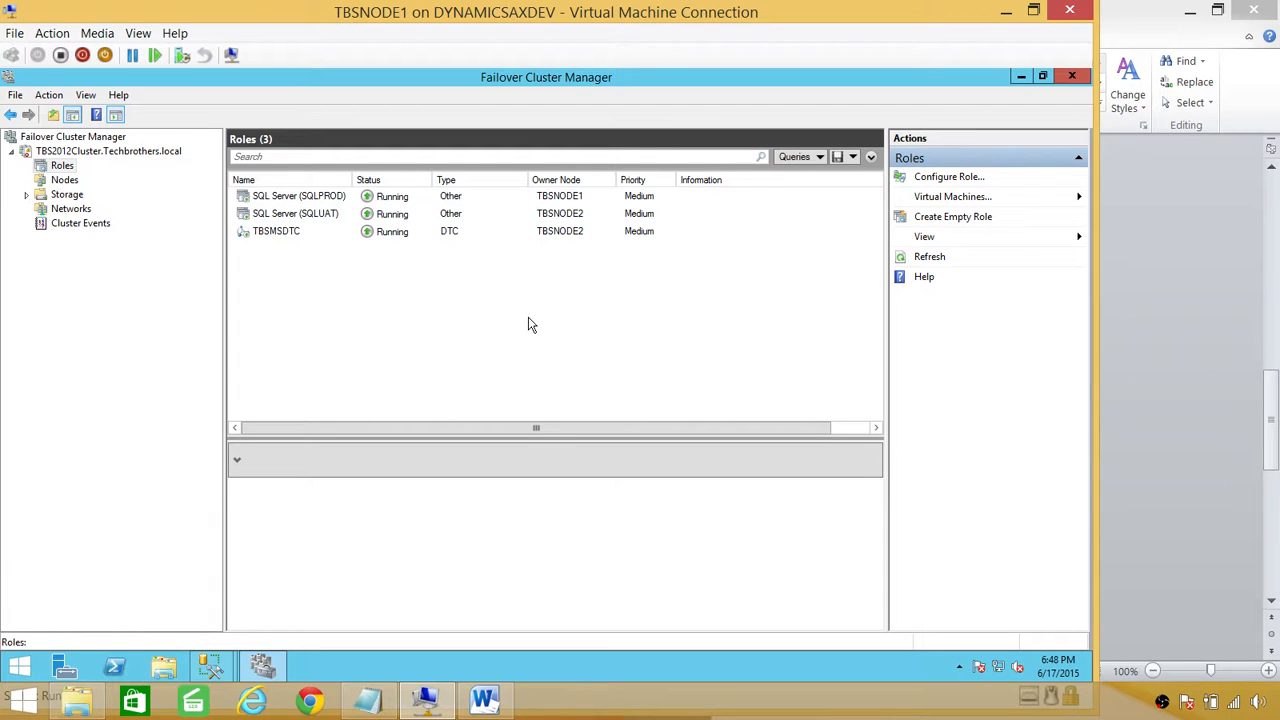
pyautogui.click(393, 216)
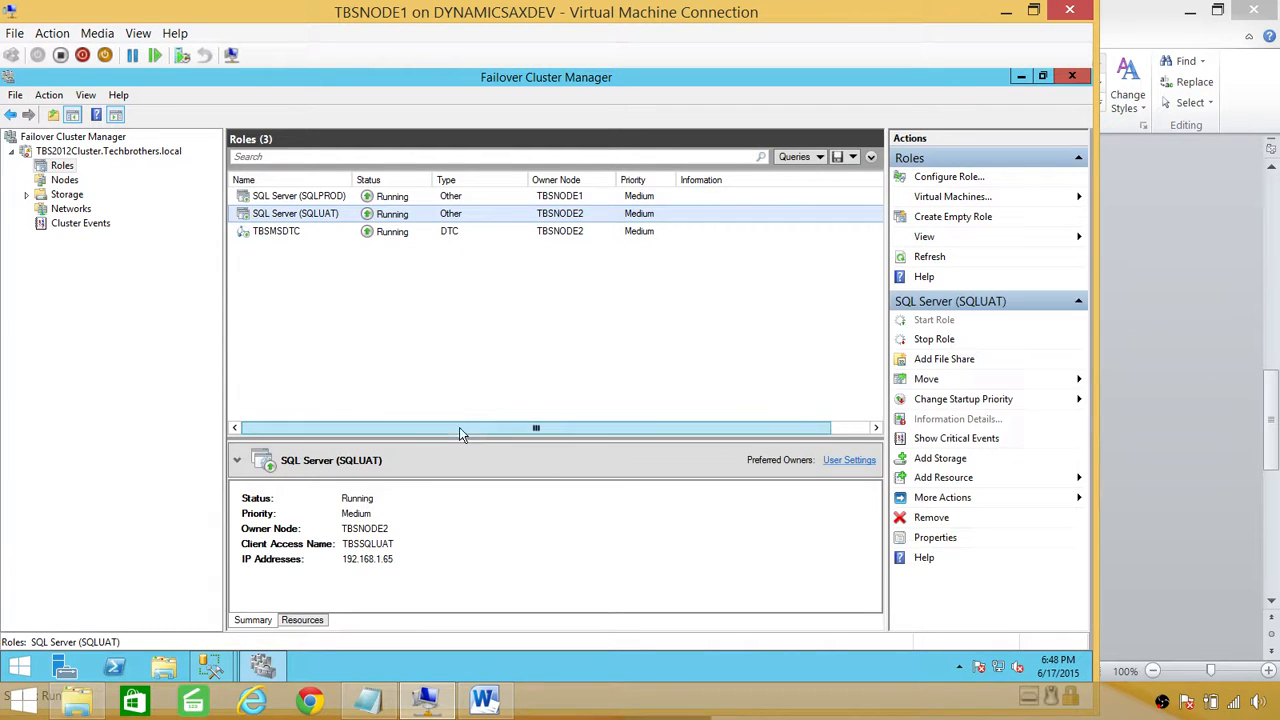
pyautogui.moveTo(459, 439); pyautogui.dragTo(475, 258)
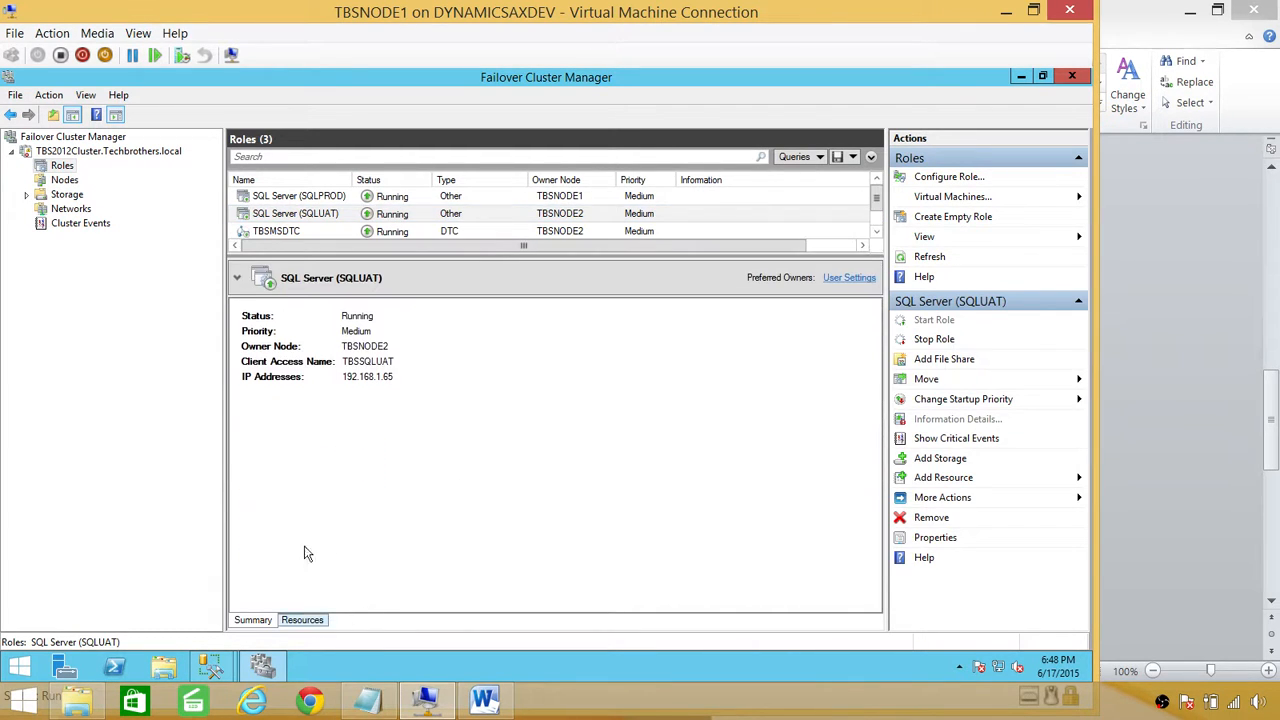
pyautogui.click(302, 620)
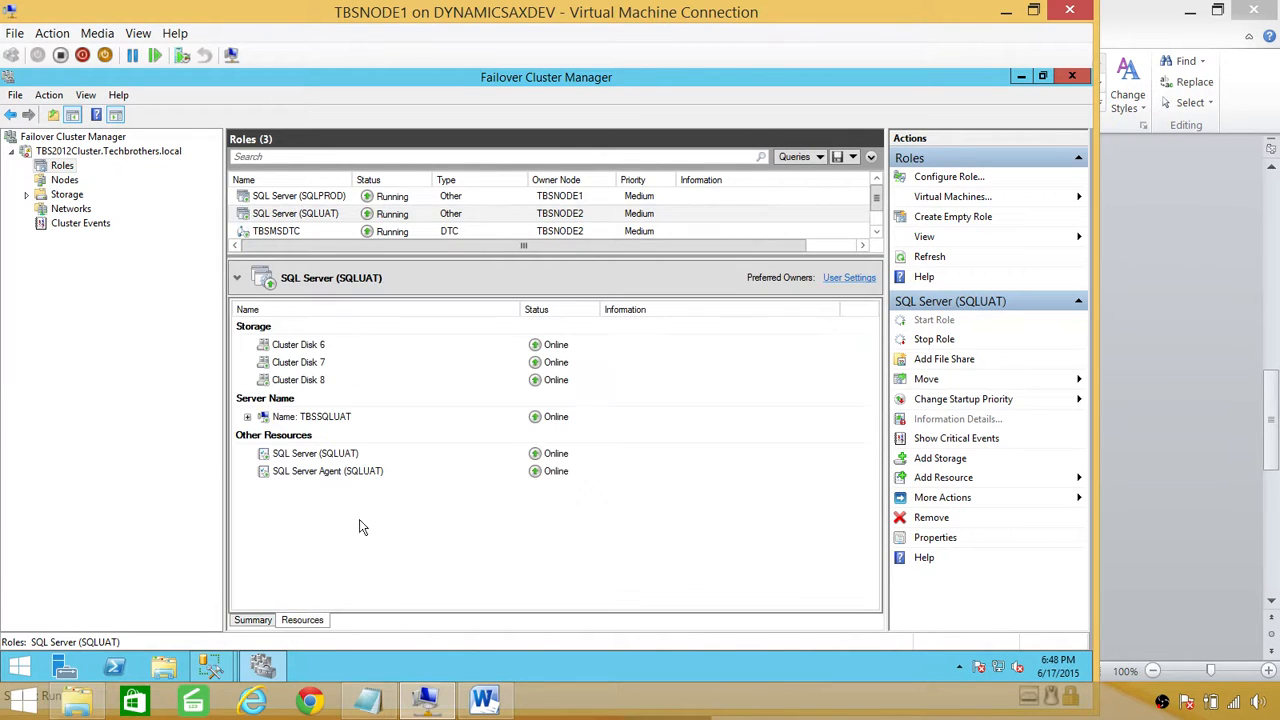
pyautogui.click(603, 459)
pyautogui.rightClick(350, 459)
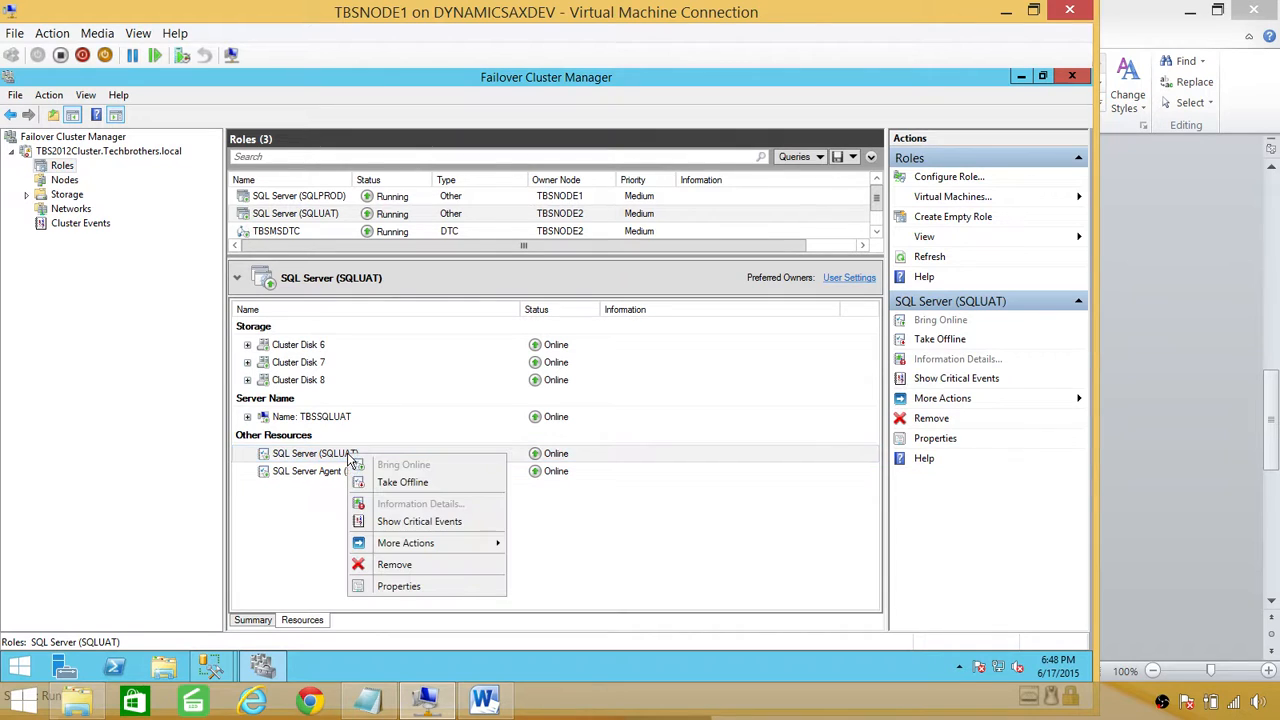
pyautogui.click(414, 588)
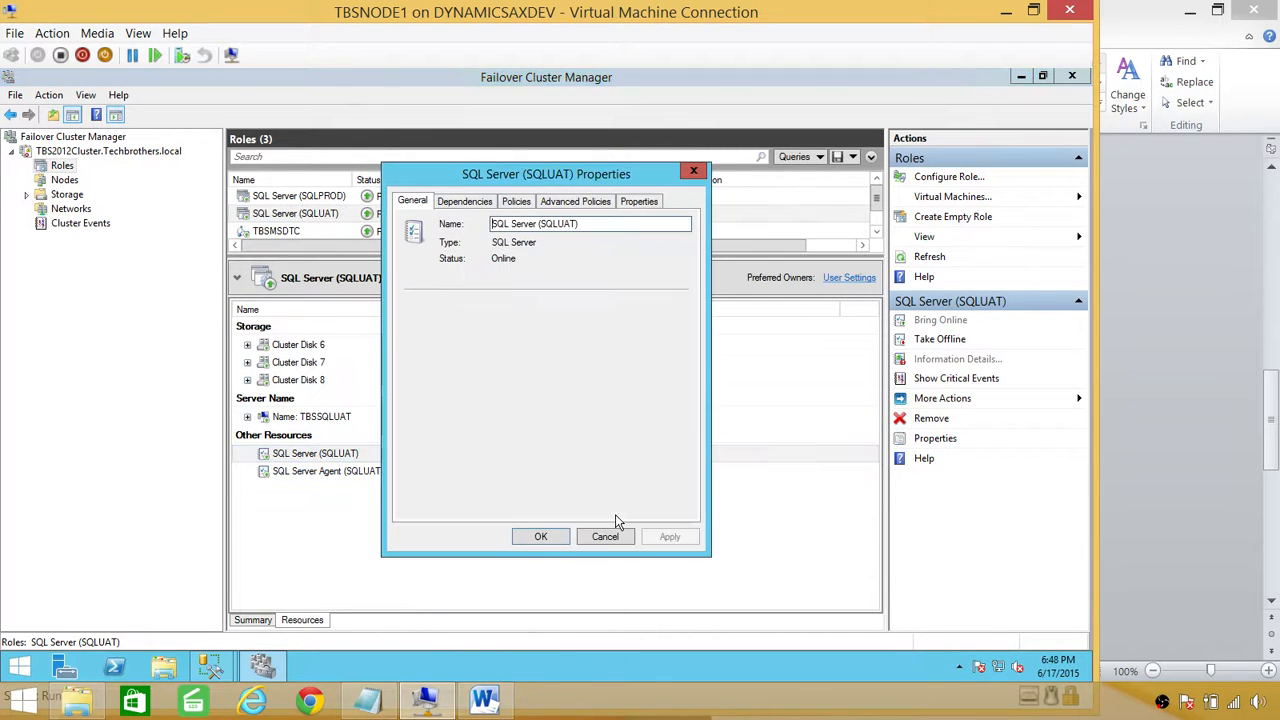
pyautogui.click(589, 203)
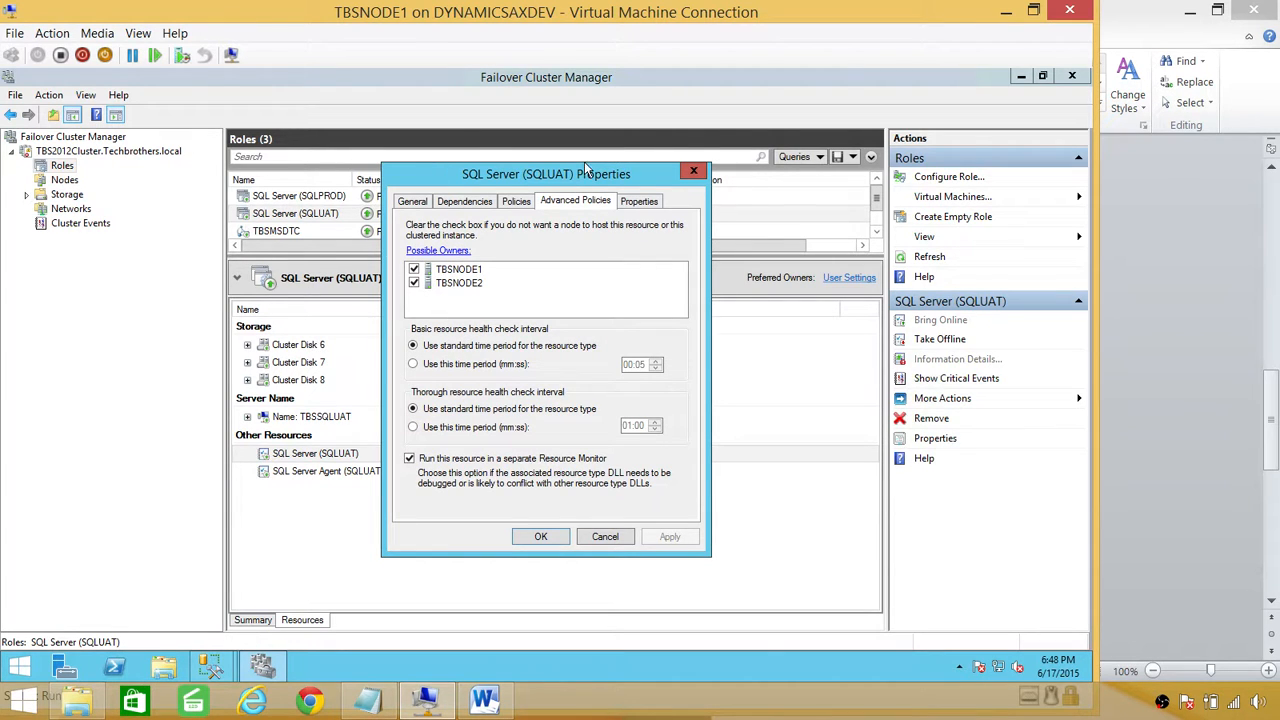
# Step: Remove TBSNODE1 as a possible owner and apply, leaving only TBSNODE2
pyautogui.moveTo(581, 177); pyautogui.dragTo(642, 296)
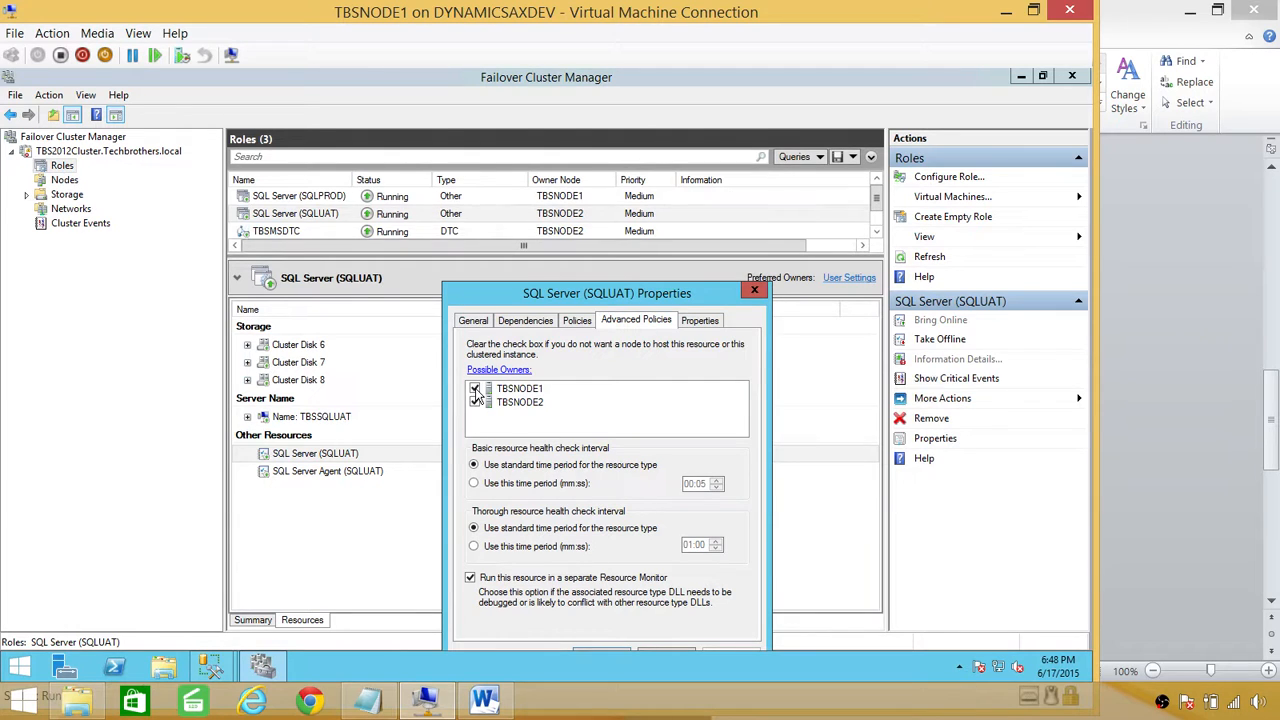
pyautogui.click(475, 389)
pyautogui.moveTo(664, 287); pyautogui.dragTo(660, 113)
pyautogui.click(726, 482)
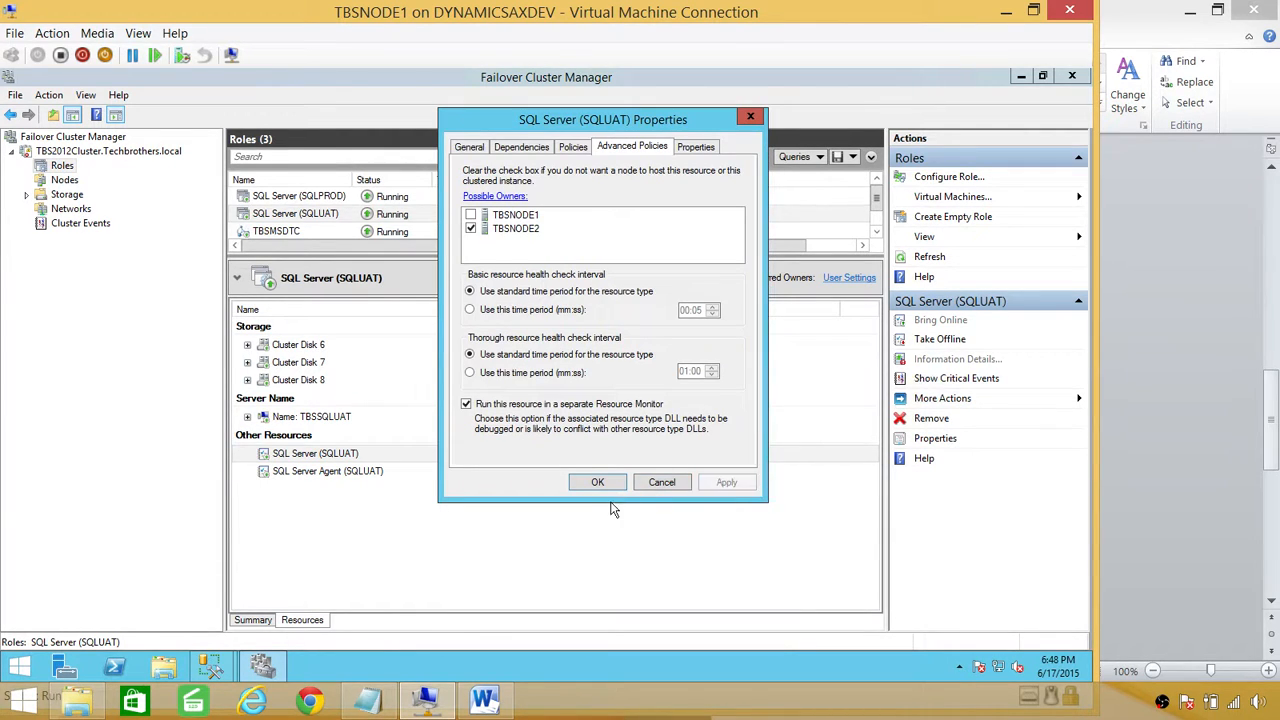
pyautogui.click(597, 482)
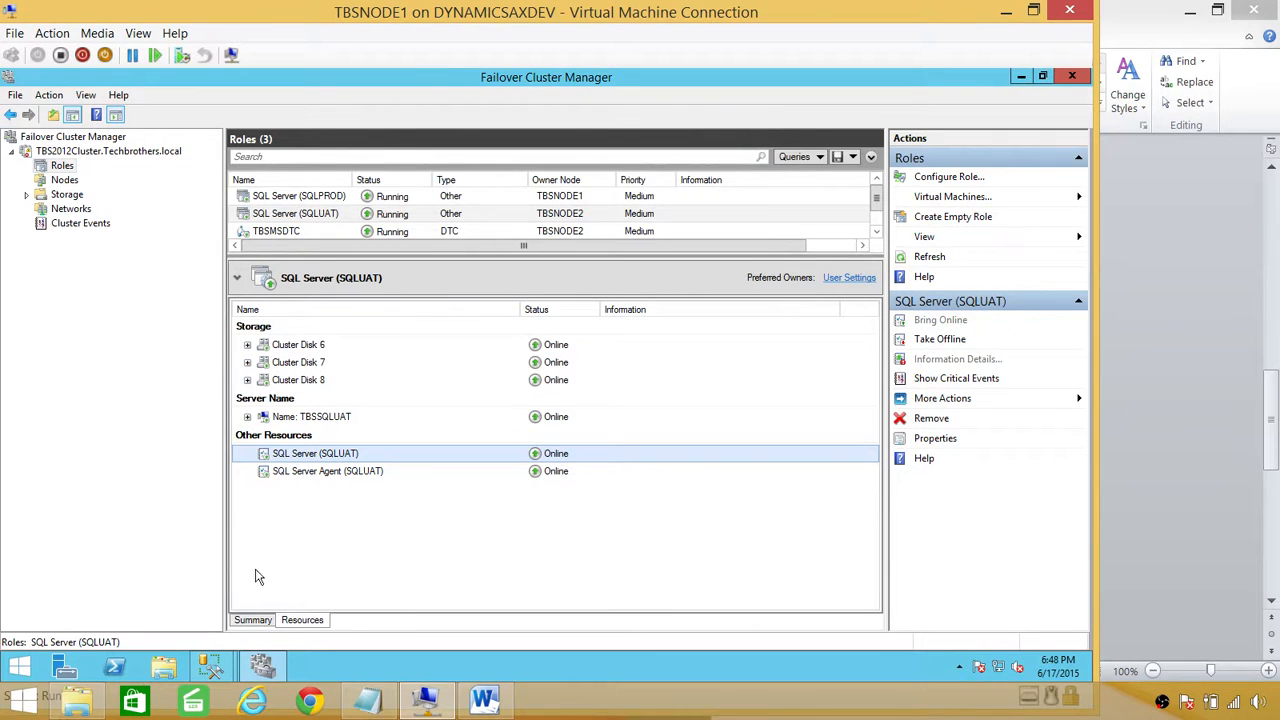
# Step: Rerun the New Availability Group wizard from its summary page to create AG_TestSQLClustermode
pyautogui.moveTo(218, 668)
pyautogui.click(284, 600)
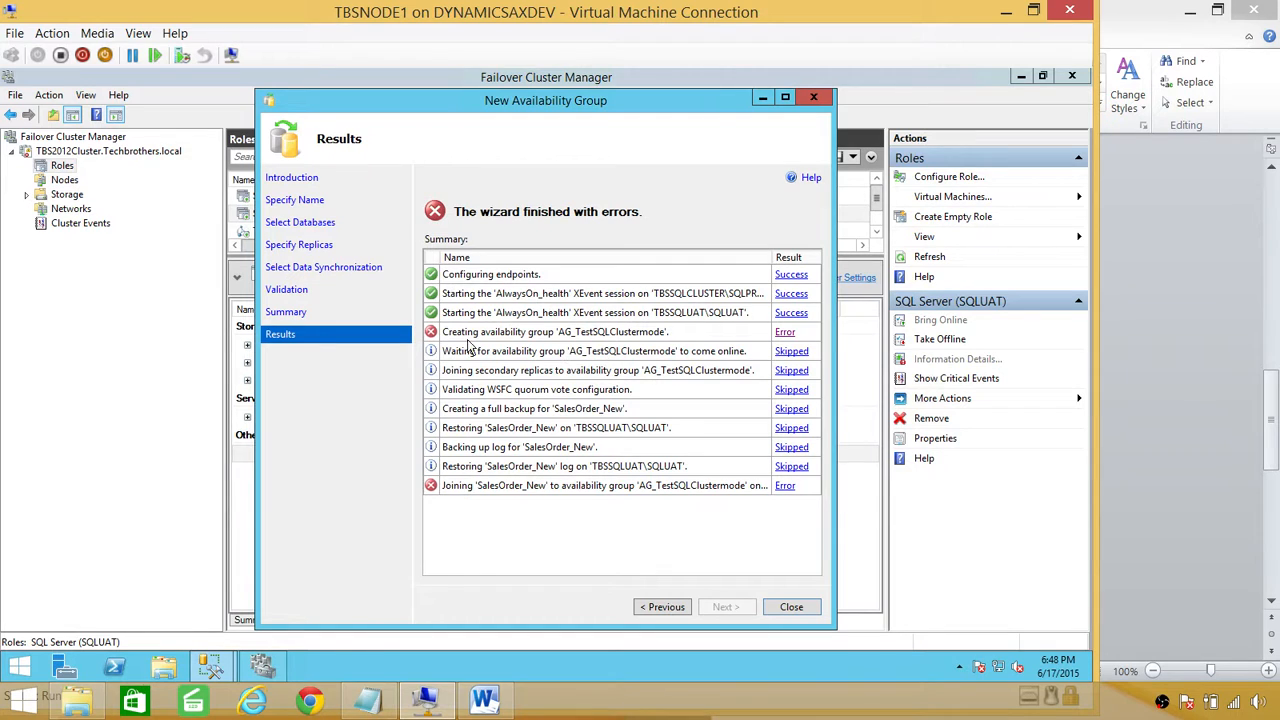
pyautogui.click(662, 607)
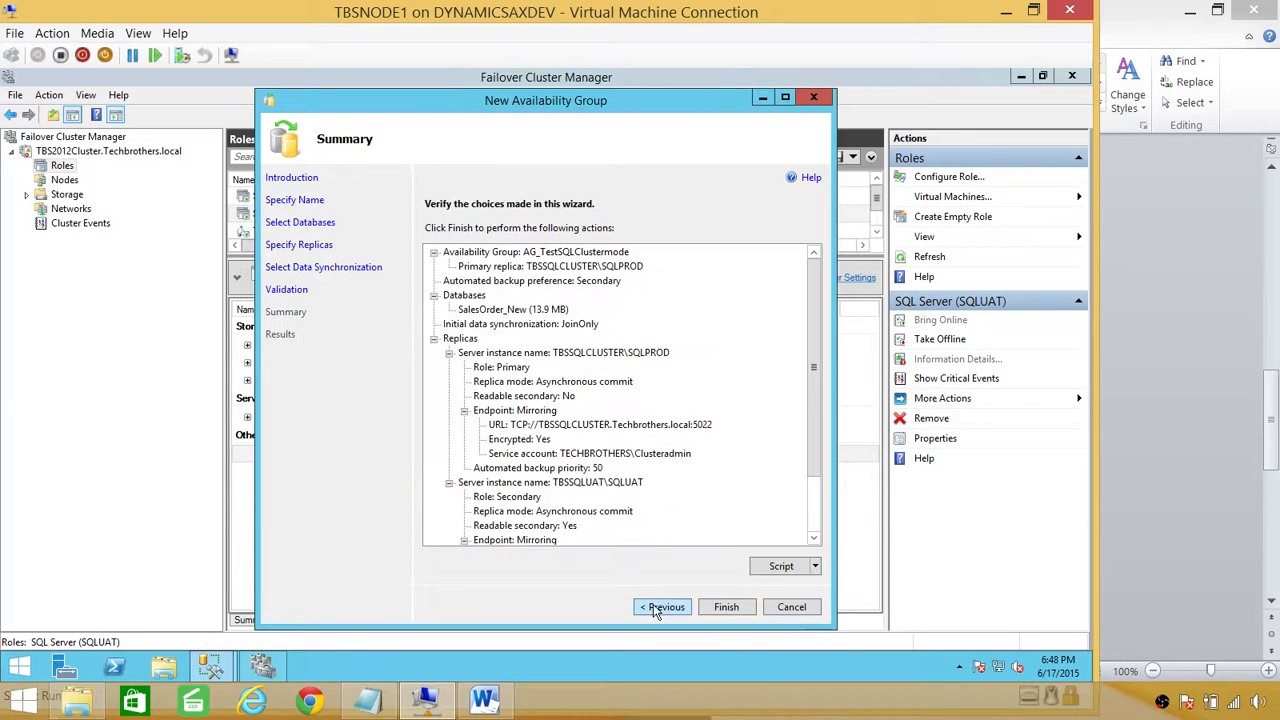
pyautogui.click(728, 607)
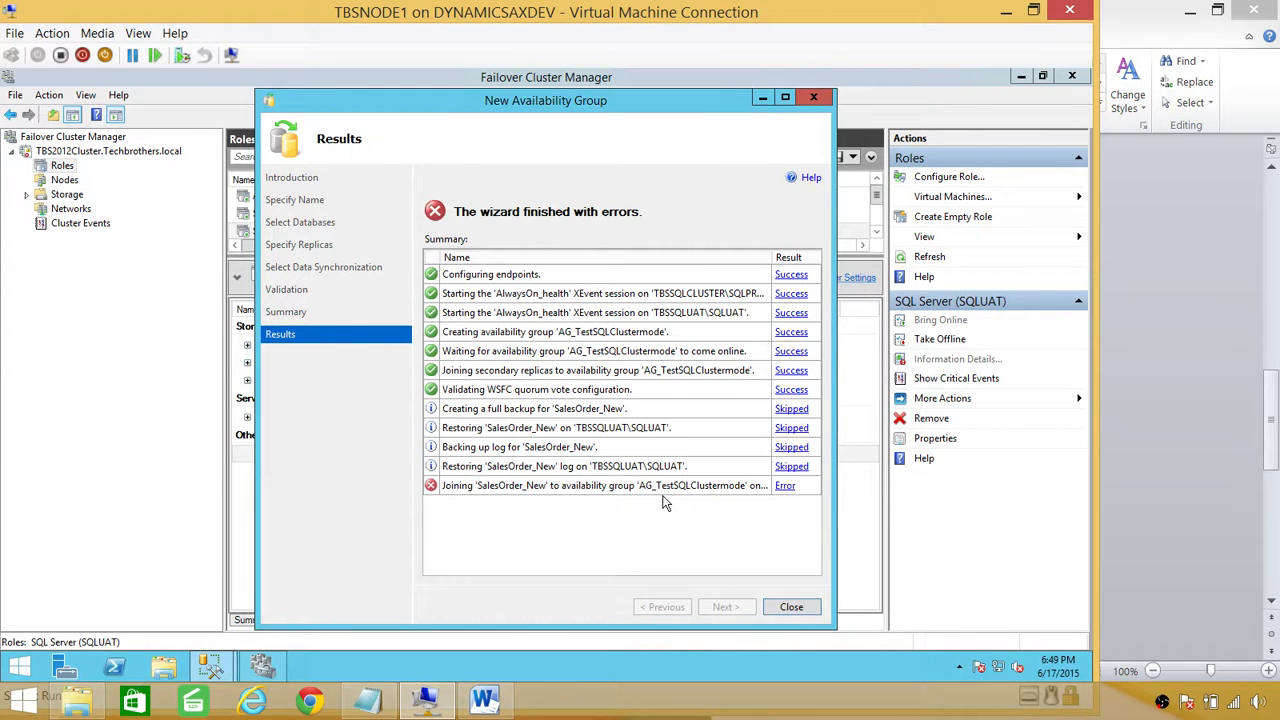
# Step: Read the SalesOrder_New join failure (error 1464), then bring up the Error 4 notes in Word
pyautogui.click(785, 488)
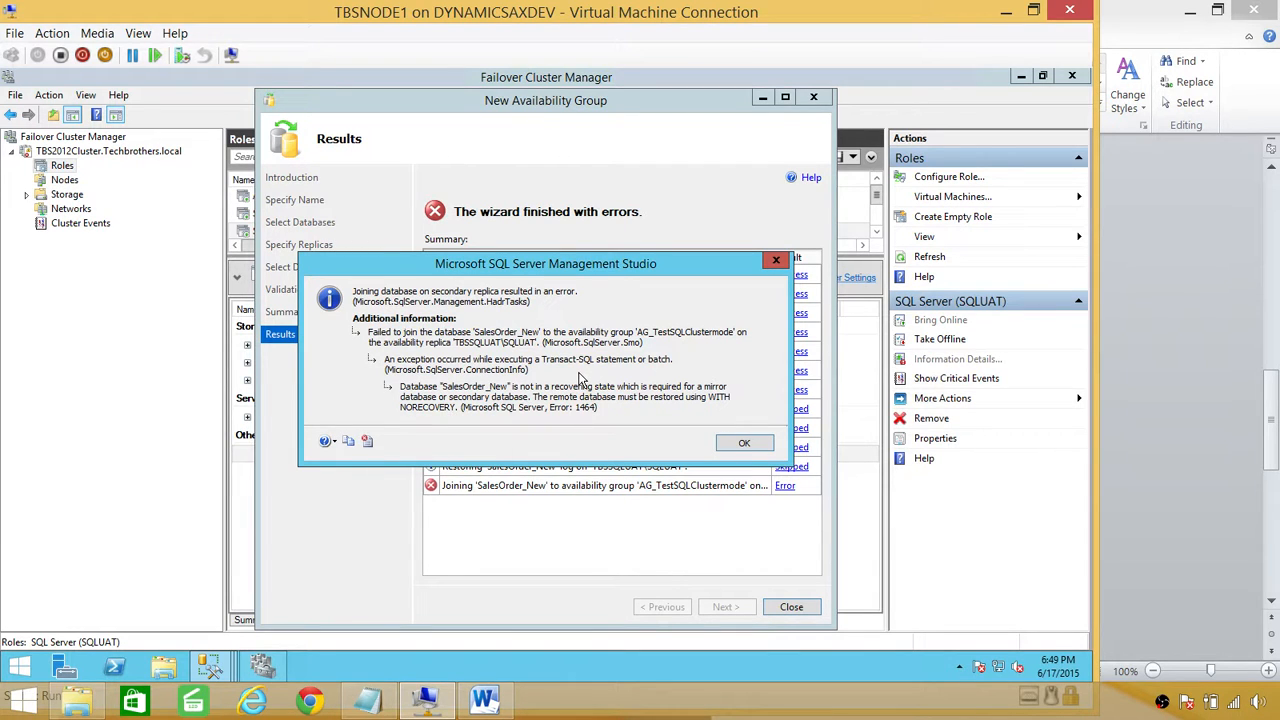
pyautogui.click(735, 448)
pyautogui.click(484, 700)
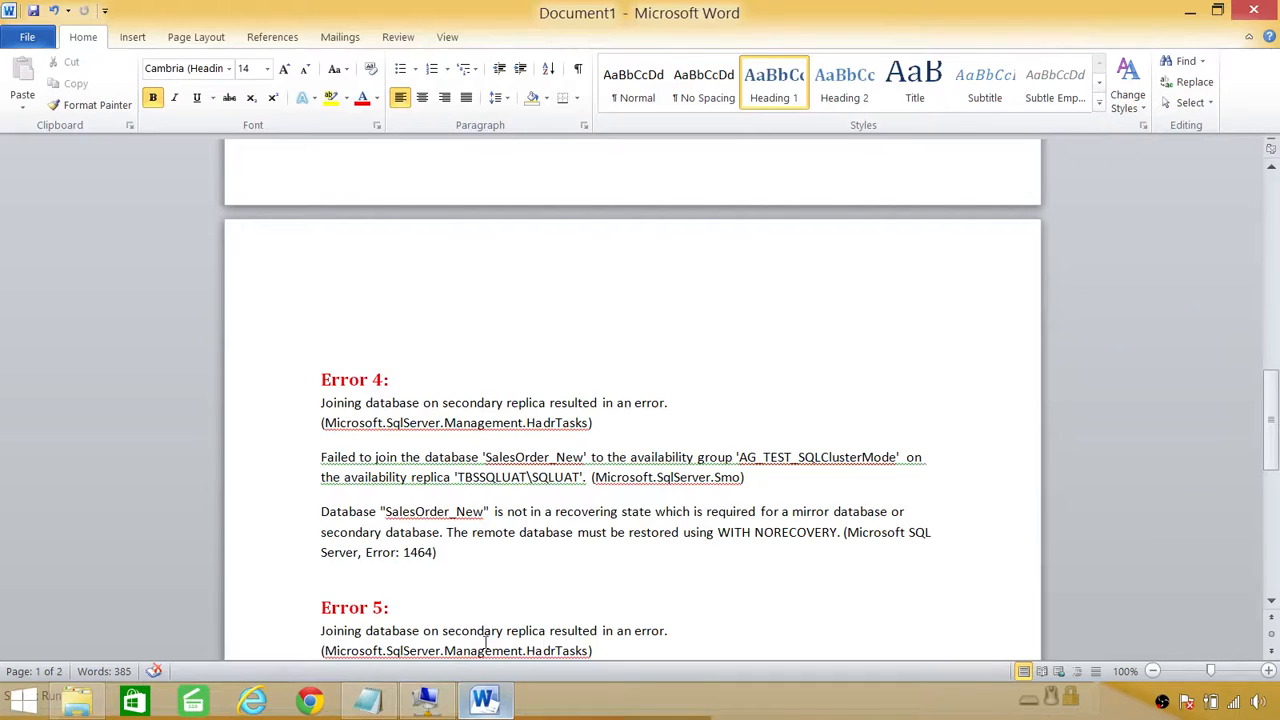
pyautogui.click(438, 552)
# Step: Select and deselect the Error 4 text in Word, then return to the wizard's Results page
pyautogui.scroll(-2, 473, 536)
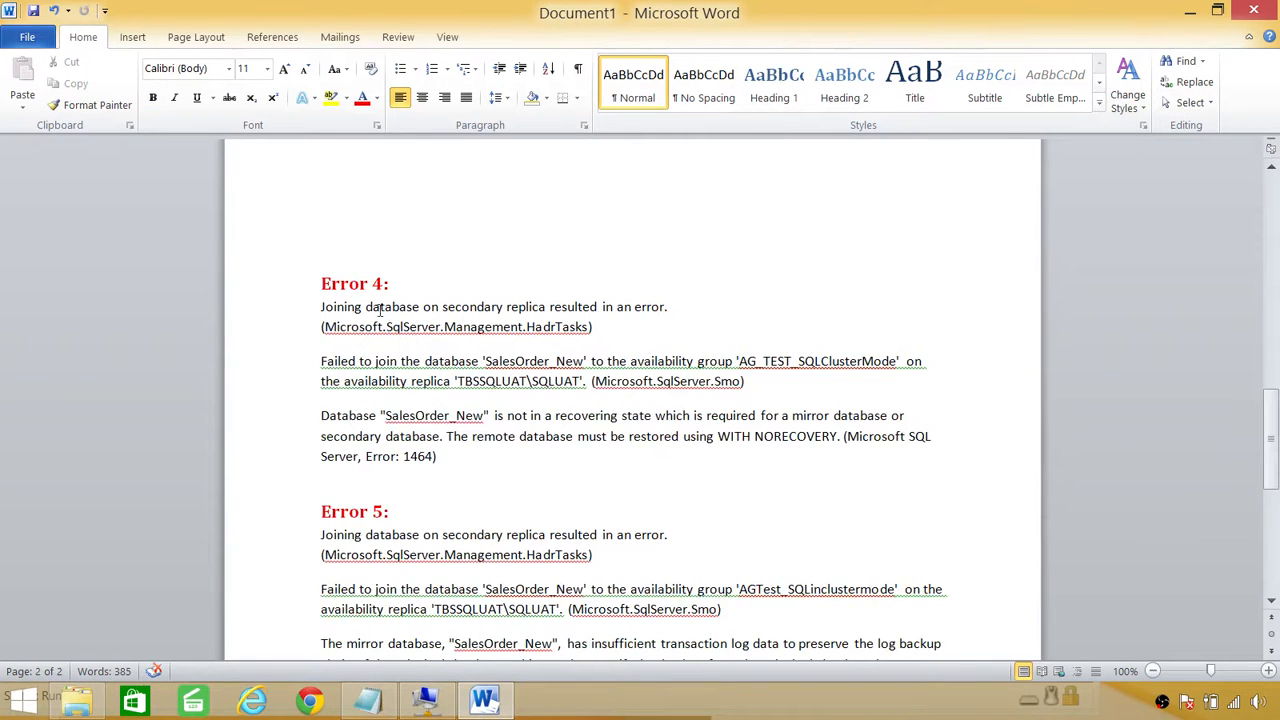
pyautogui.moveTo(314, 306); pyautogui.dragTo(505, 477)
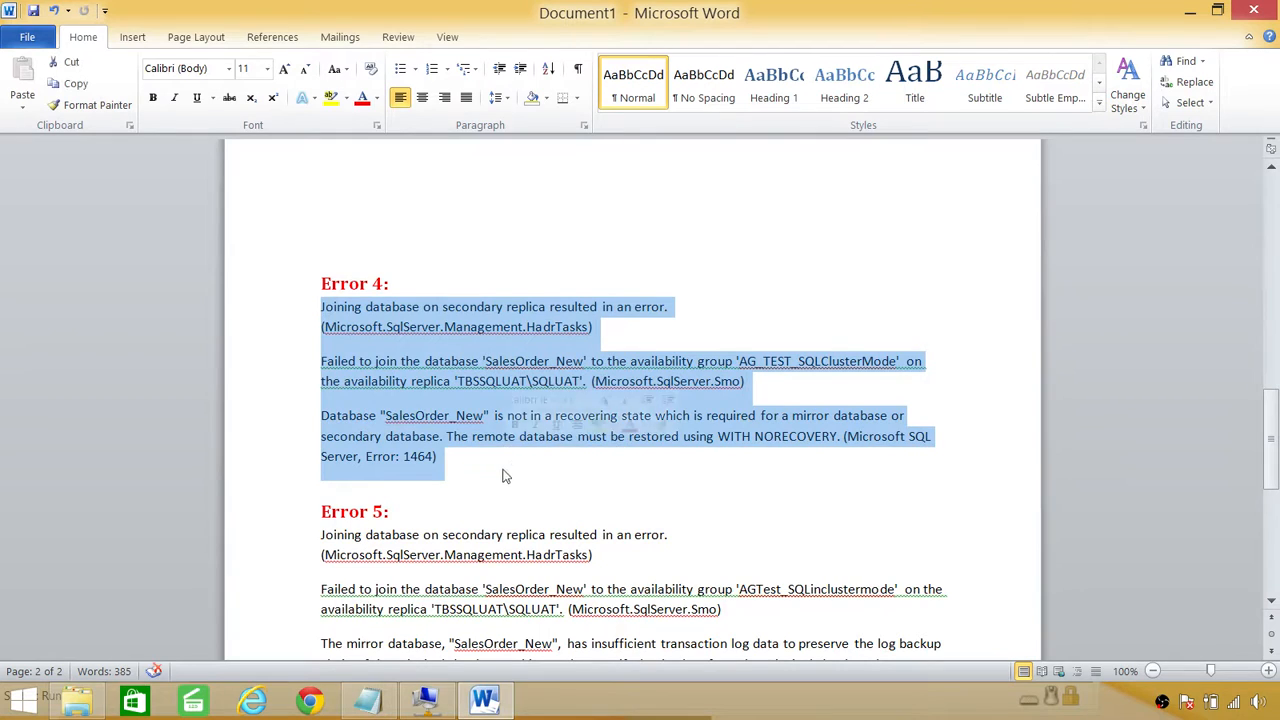
pyautogui.click(449, 459)
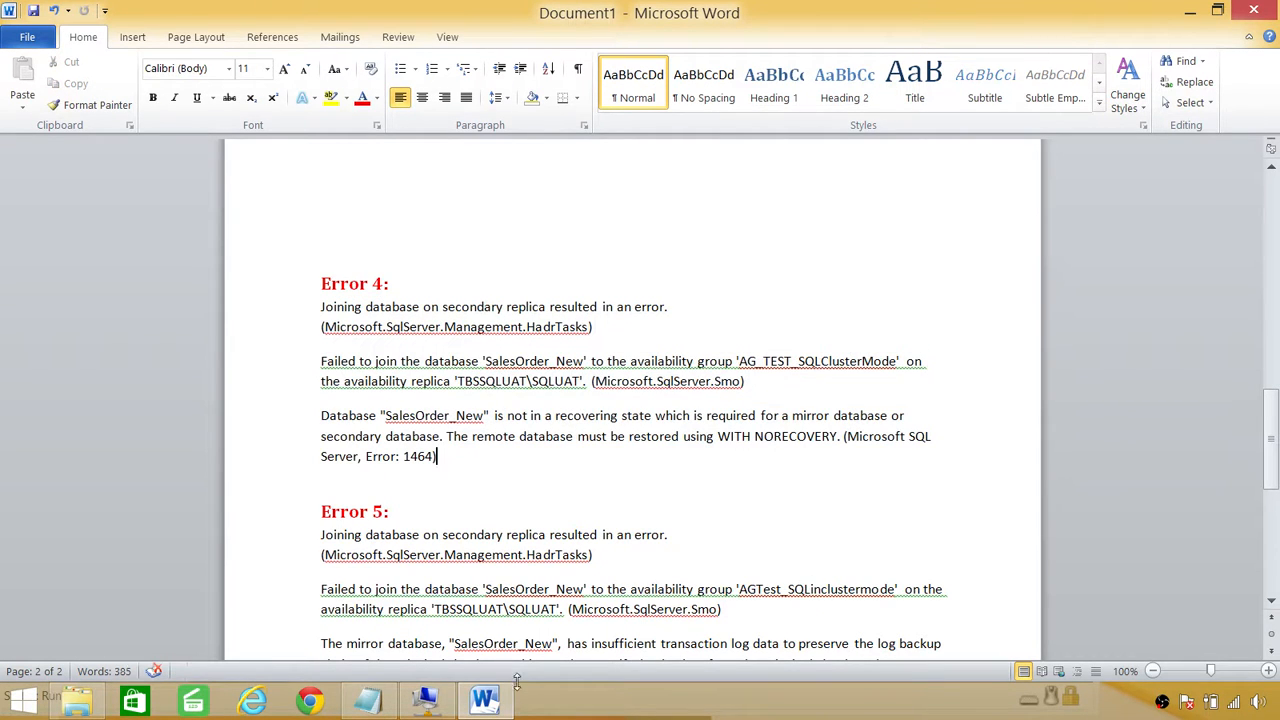
pyautogui.click(426, 700)
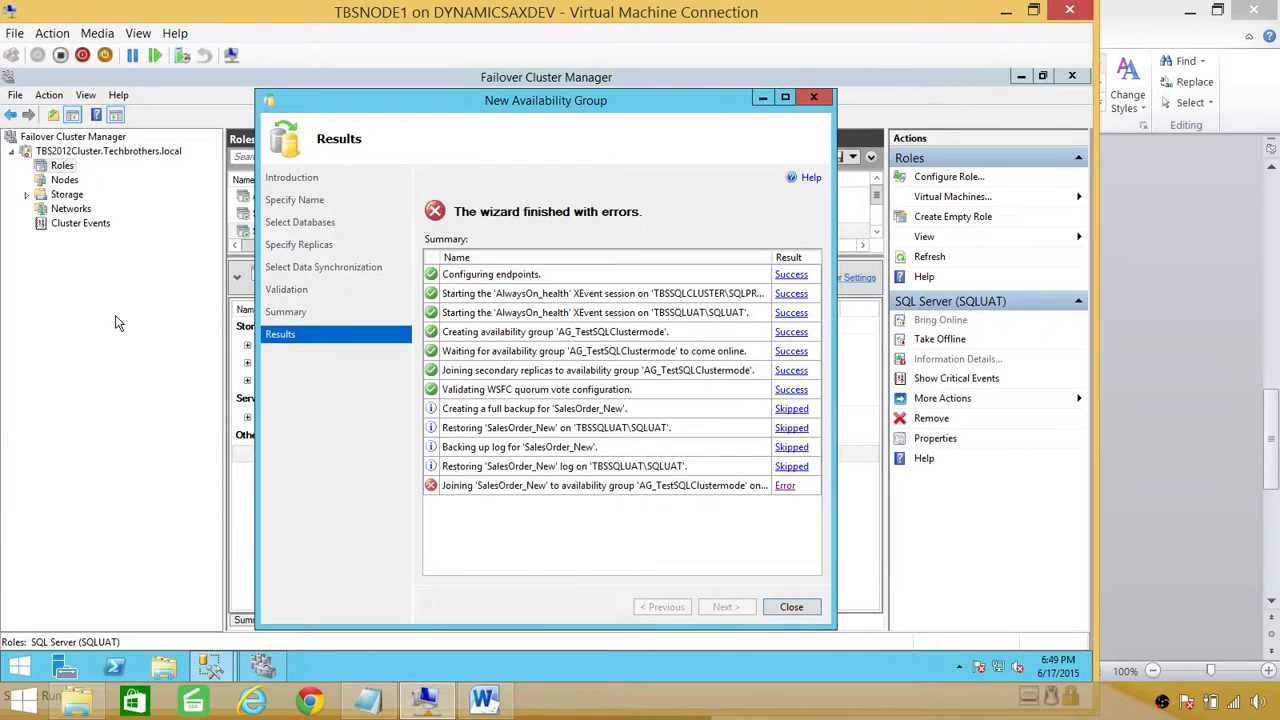
# Step: Start a backup of SalesOrder_New on SQLUAT, then cancel it
pyautogui.moveTo(200, 705)
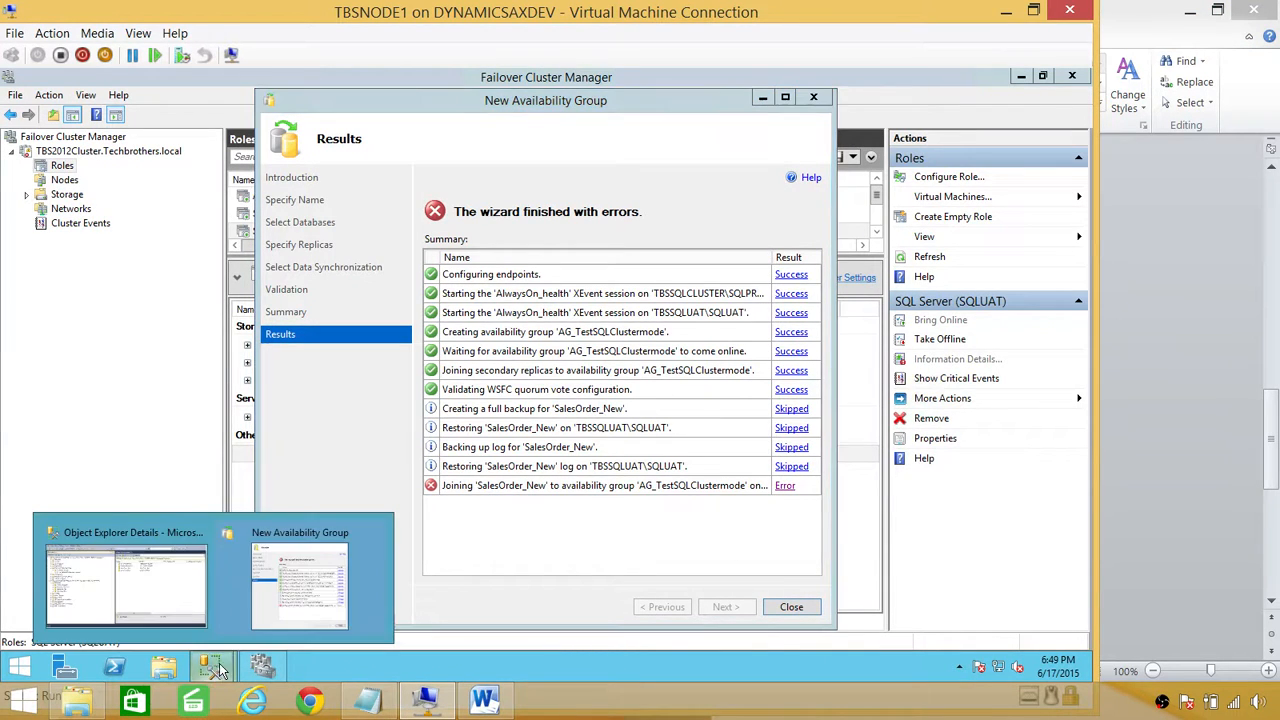
pyautogui.click(142, 590)
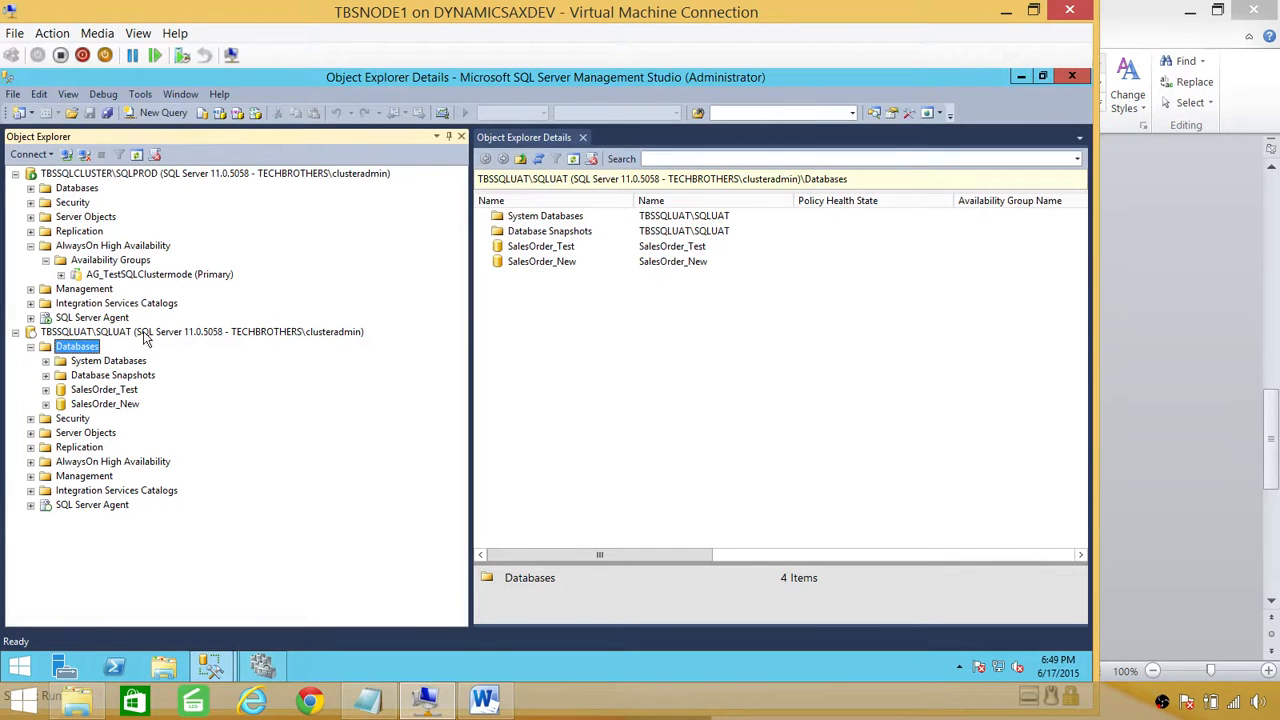
pyautogui.click(105, 404)
pyautogui.rightClick(112, 404)
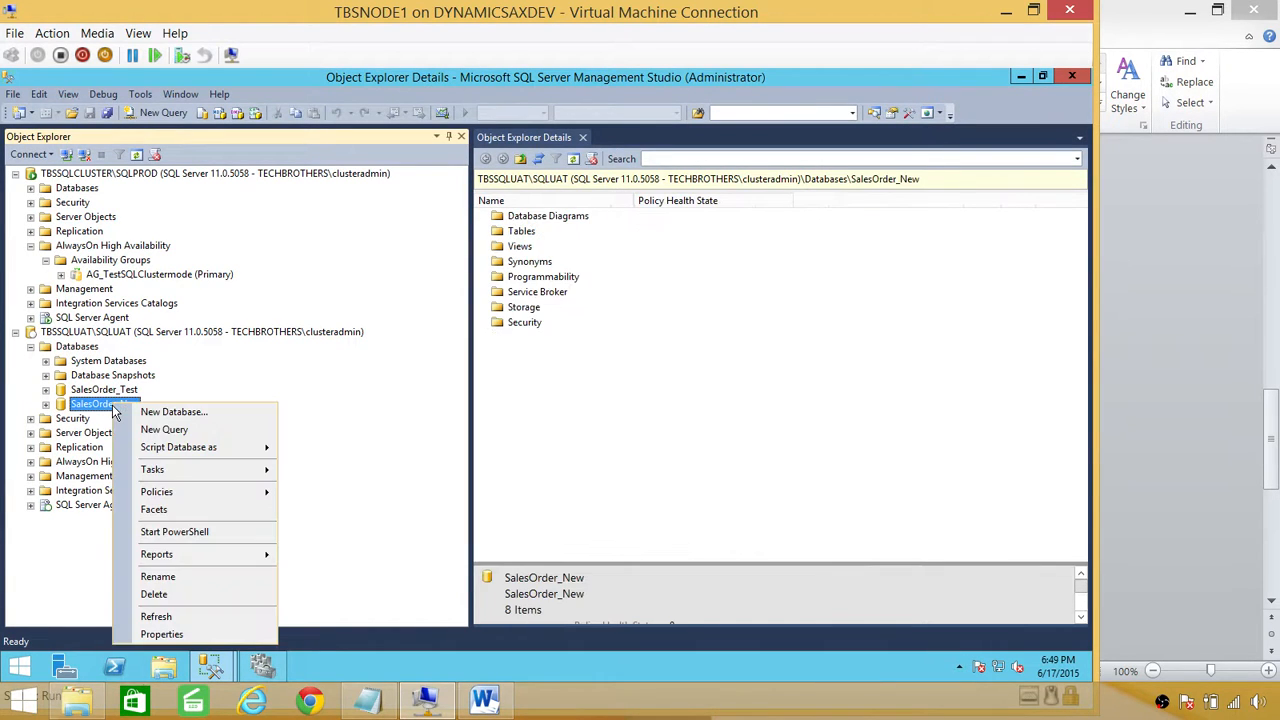
pyautogui.moveTo(208, 472)
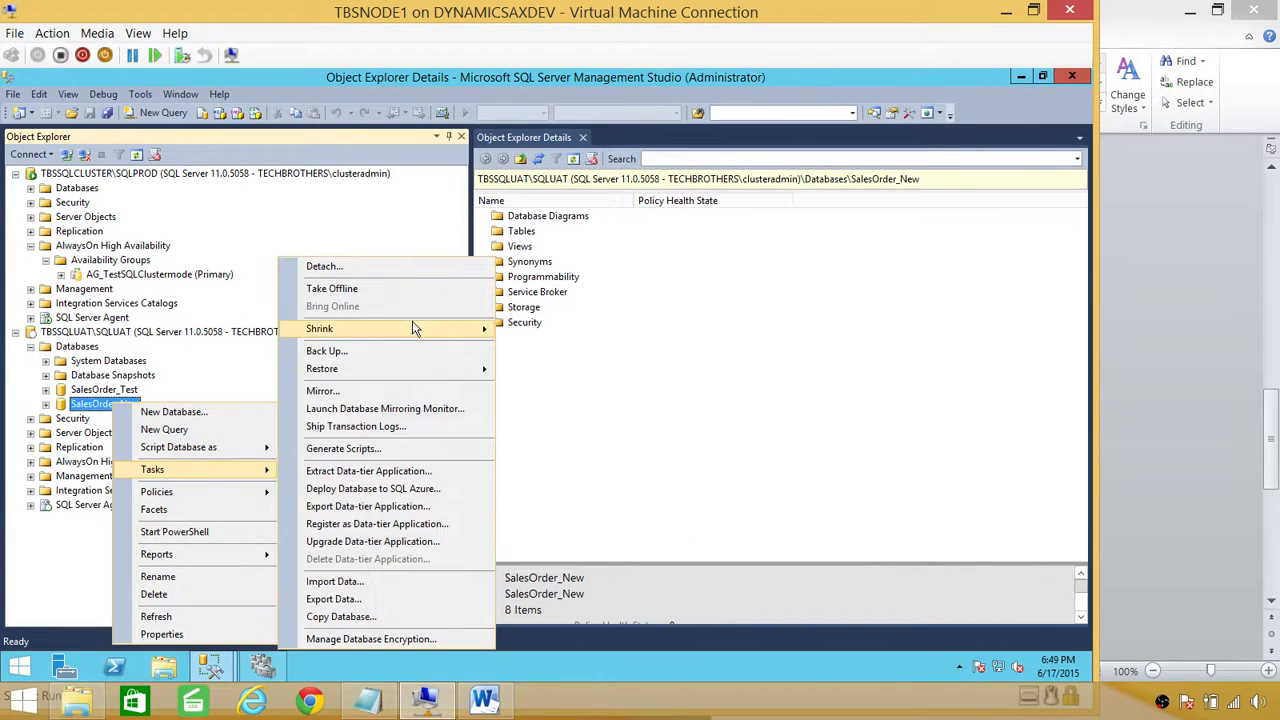
pyautogui.click(412, 352)
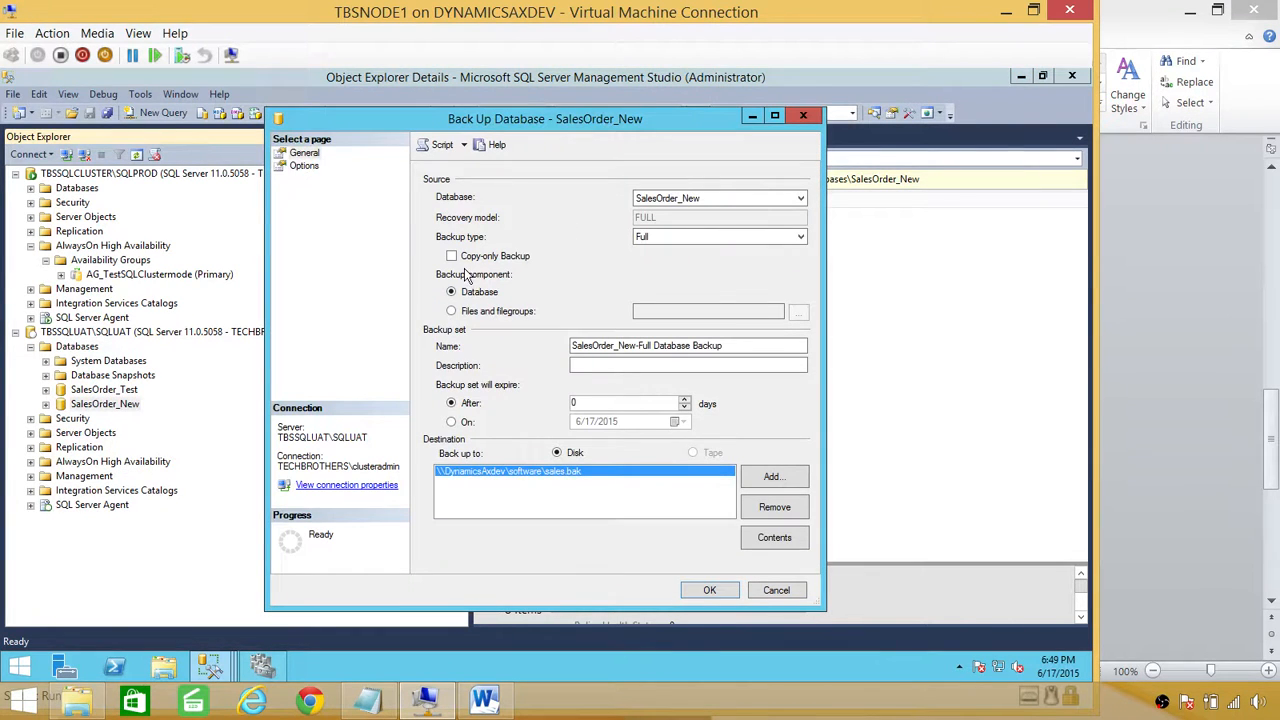
pyautogui.click(776, 590)
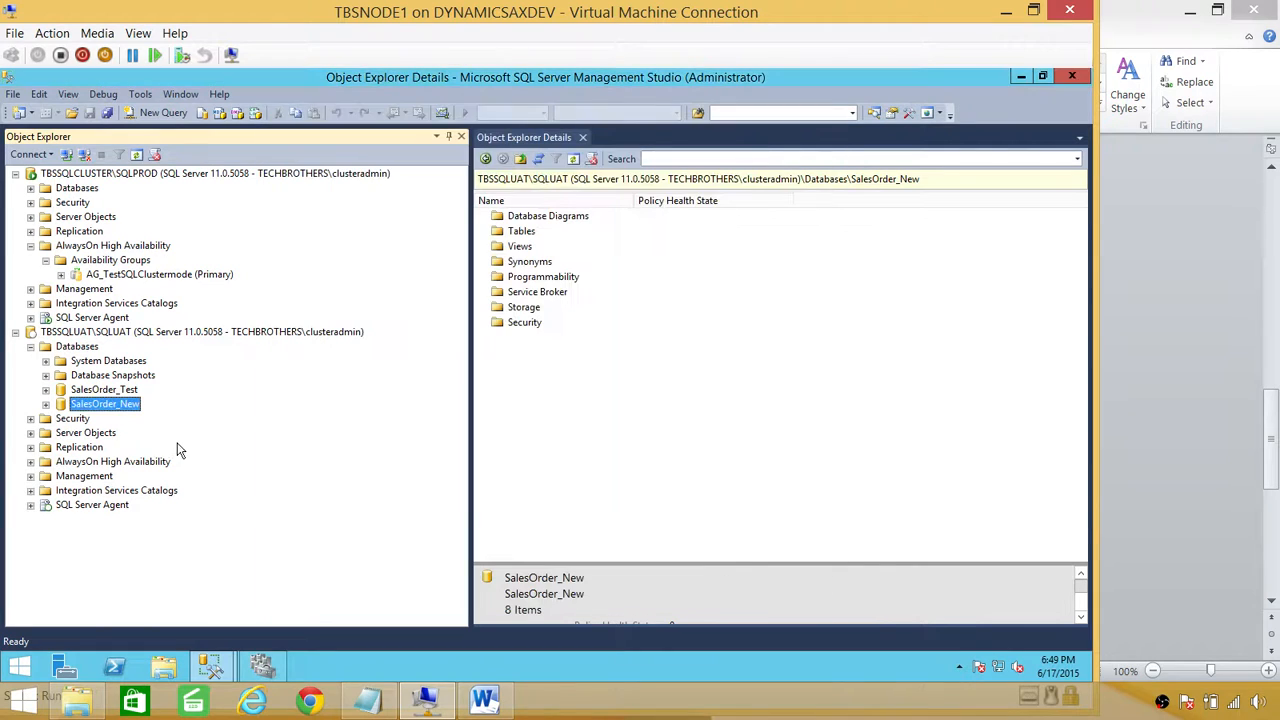
# Step: Launch Tasks > Restore > Database for SalesOrder_New
pyautogui.rightClick(93, 411)
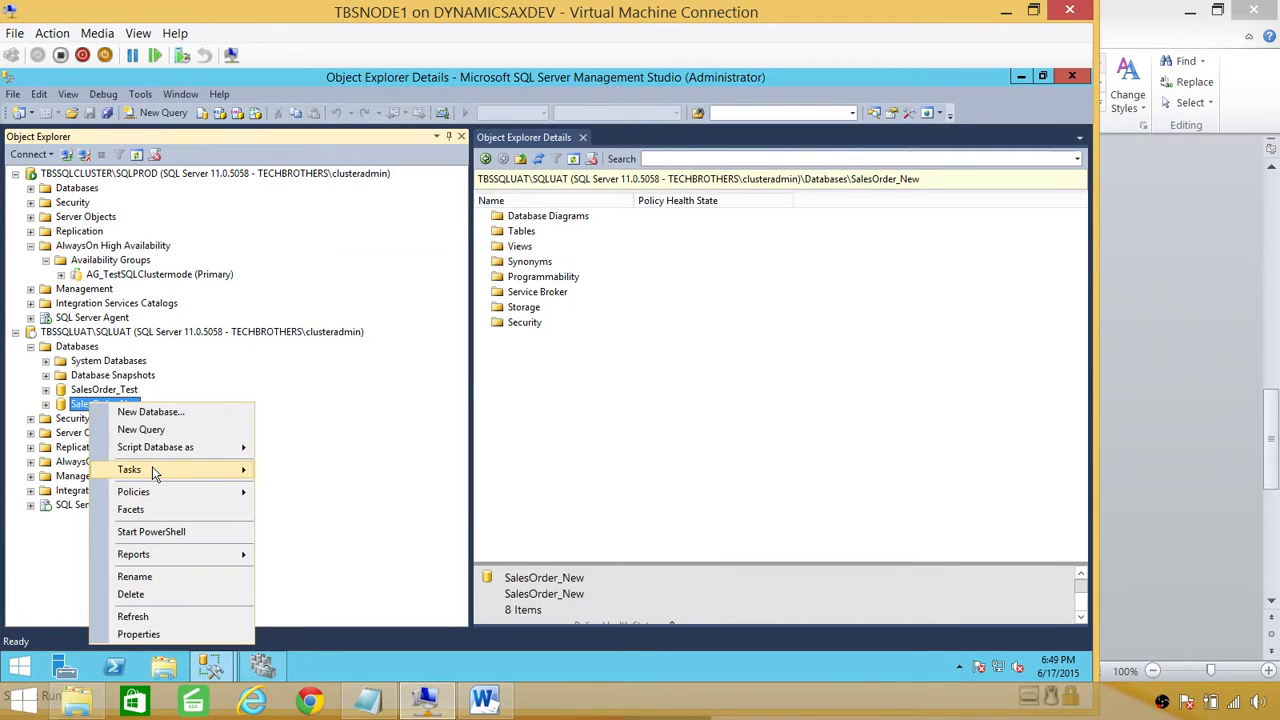
pyautogui.moveTo(175, 470)
pyautogui.moveTo(391, 378)
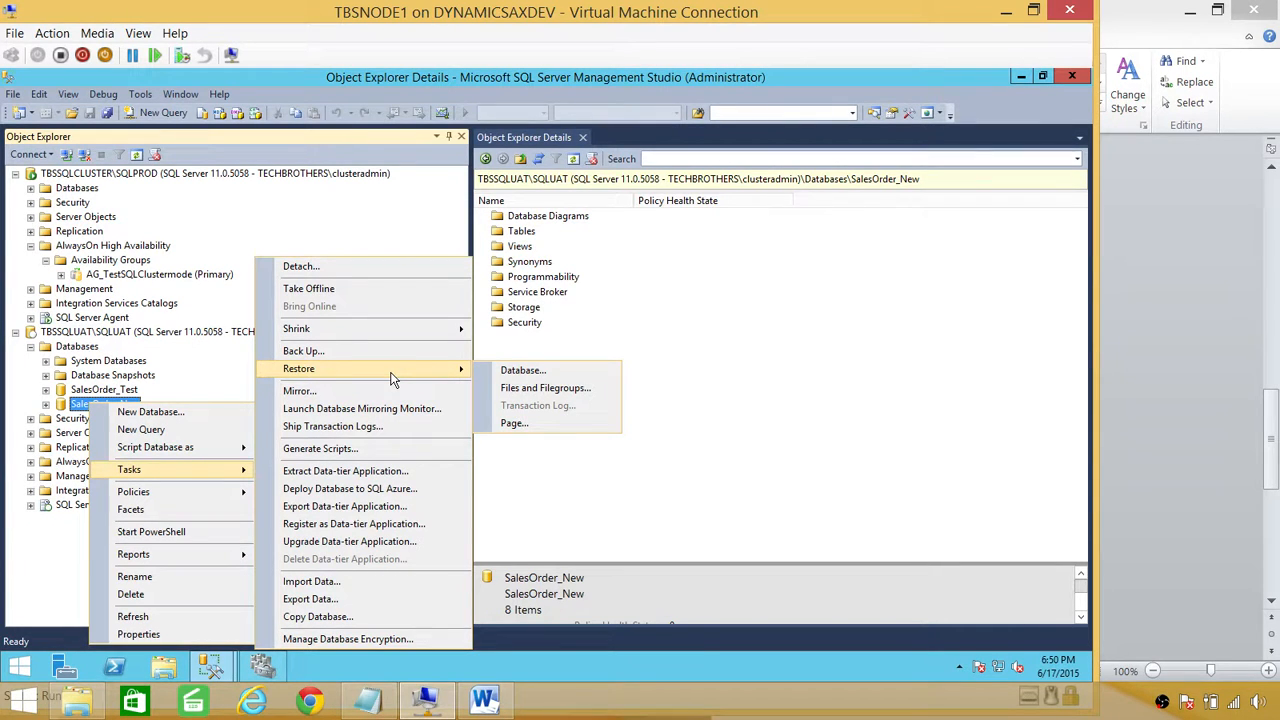
pyautogui.click(523, 370)
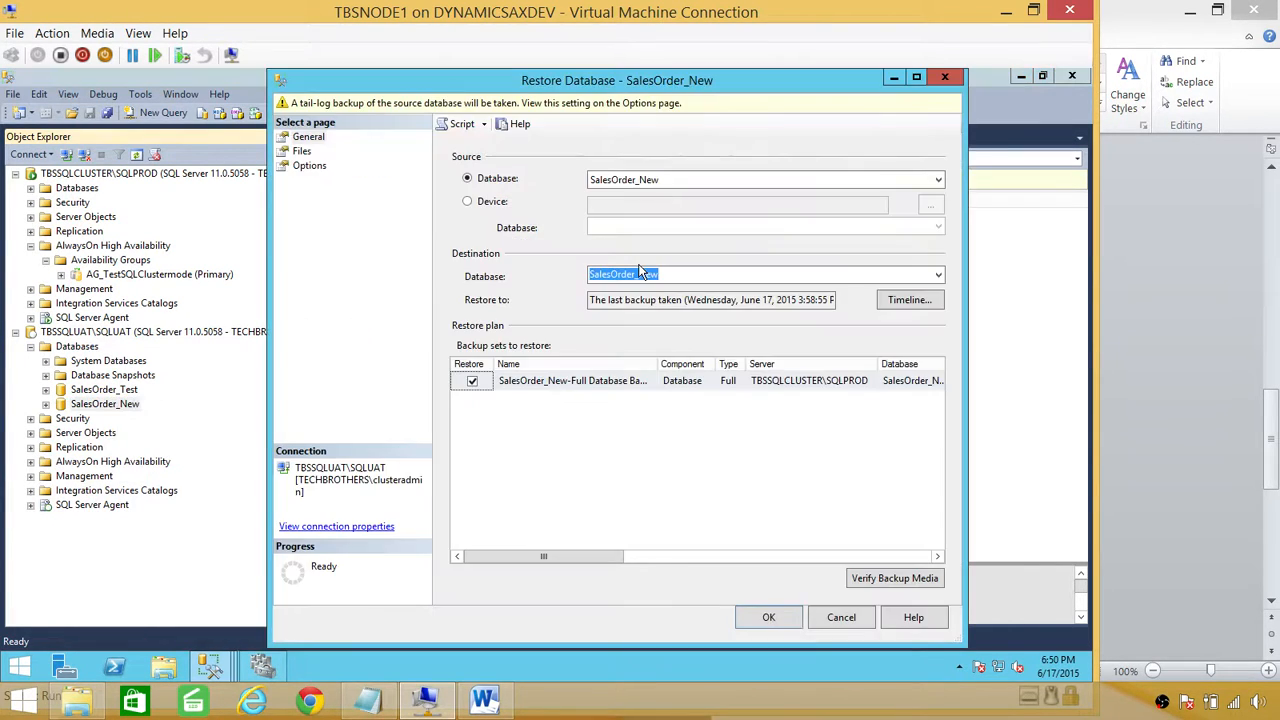
# Step: Set the restore source to the device file \\Dynamicsaxdev\software\sales.bak
pyautogui.click(488, 202)
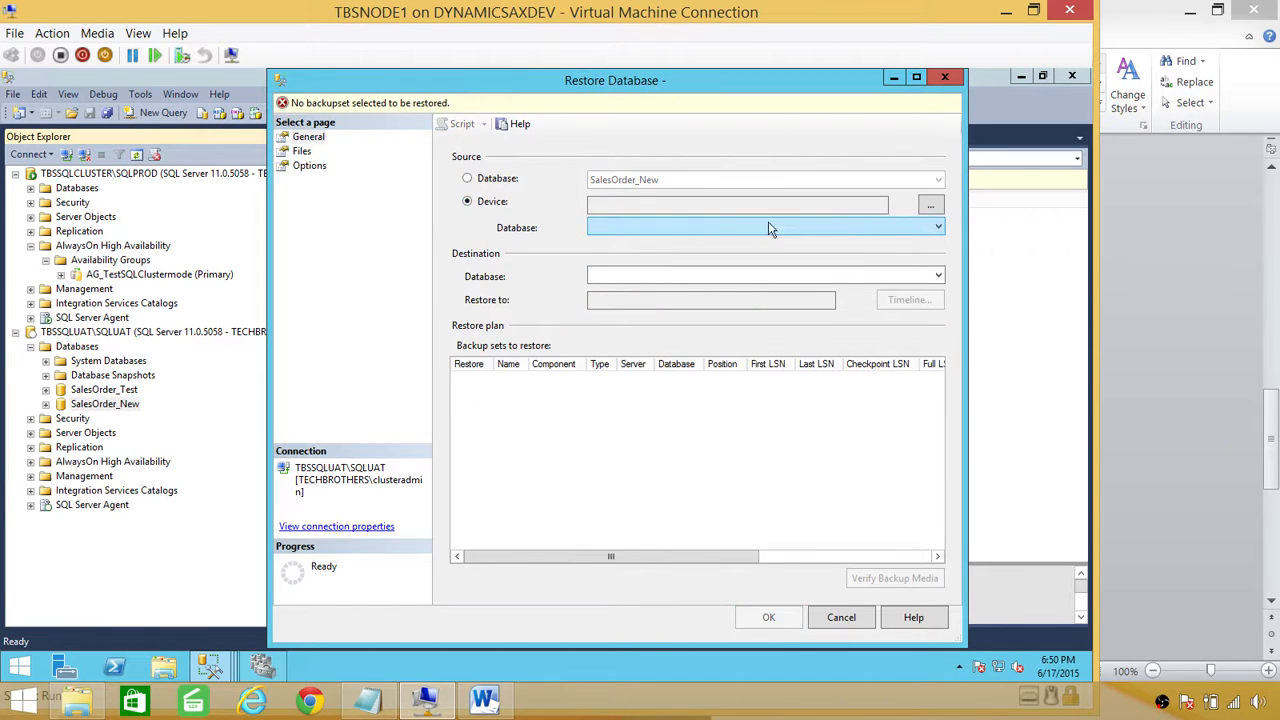
pyautogui.click(931, 206)
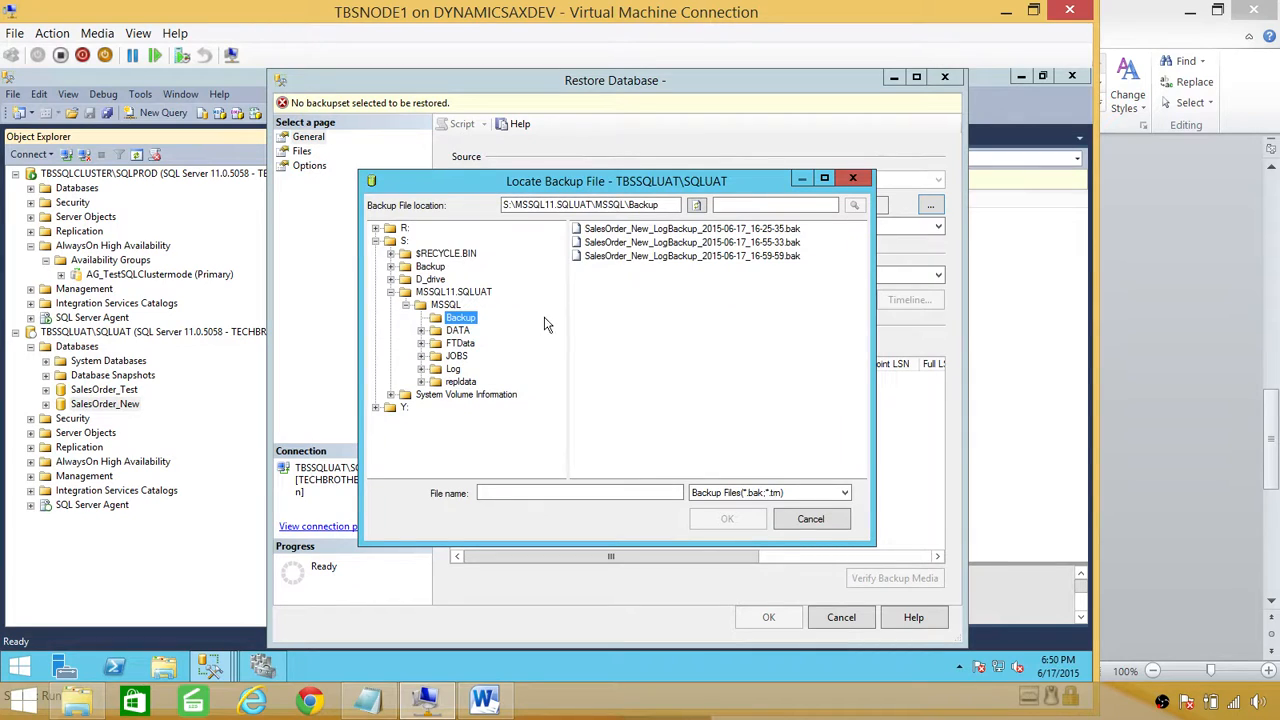
pyautogui.click(376, 241)
pyautogui.moveTo(680, 205); pyautogui.dragTo(237, 208)
pyautogui.write('\\\\')
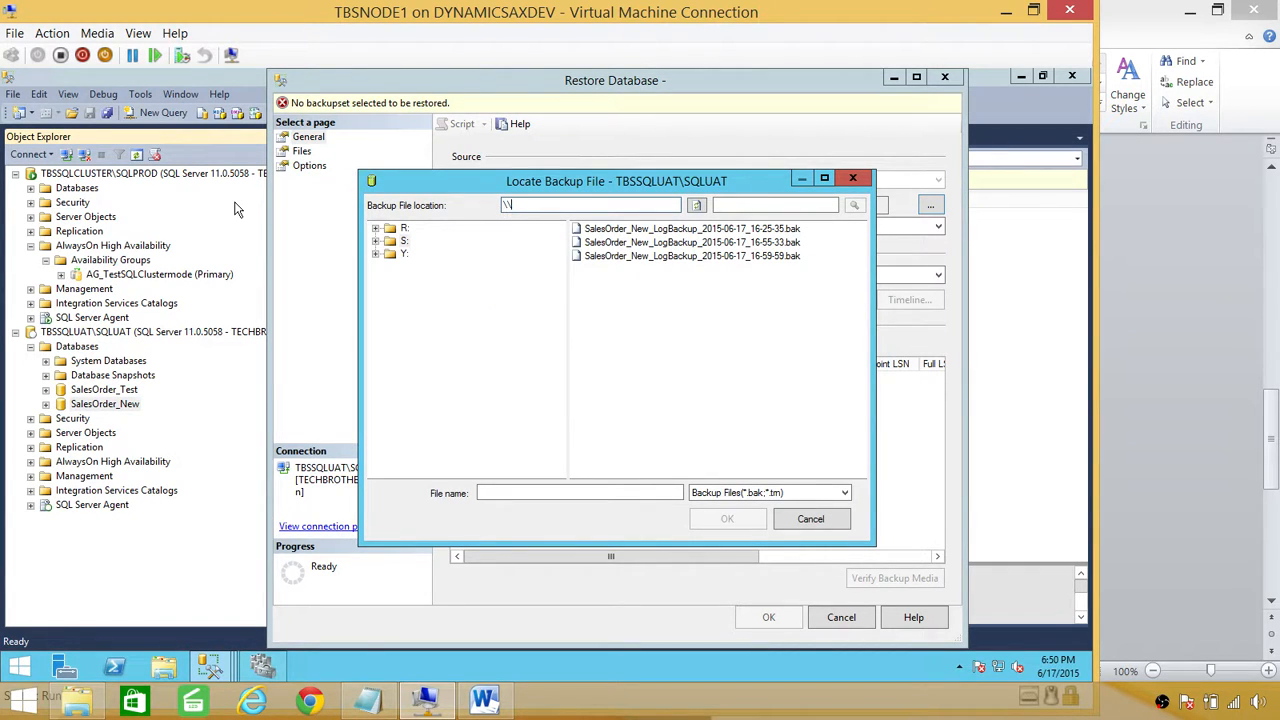
pyautogui.write('Dynamicsaxdev\\software')
pyautogui.press('Return')
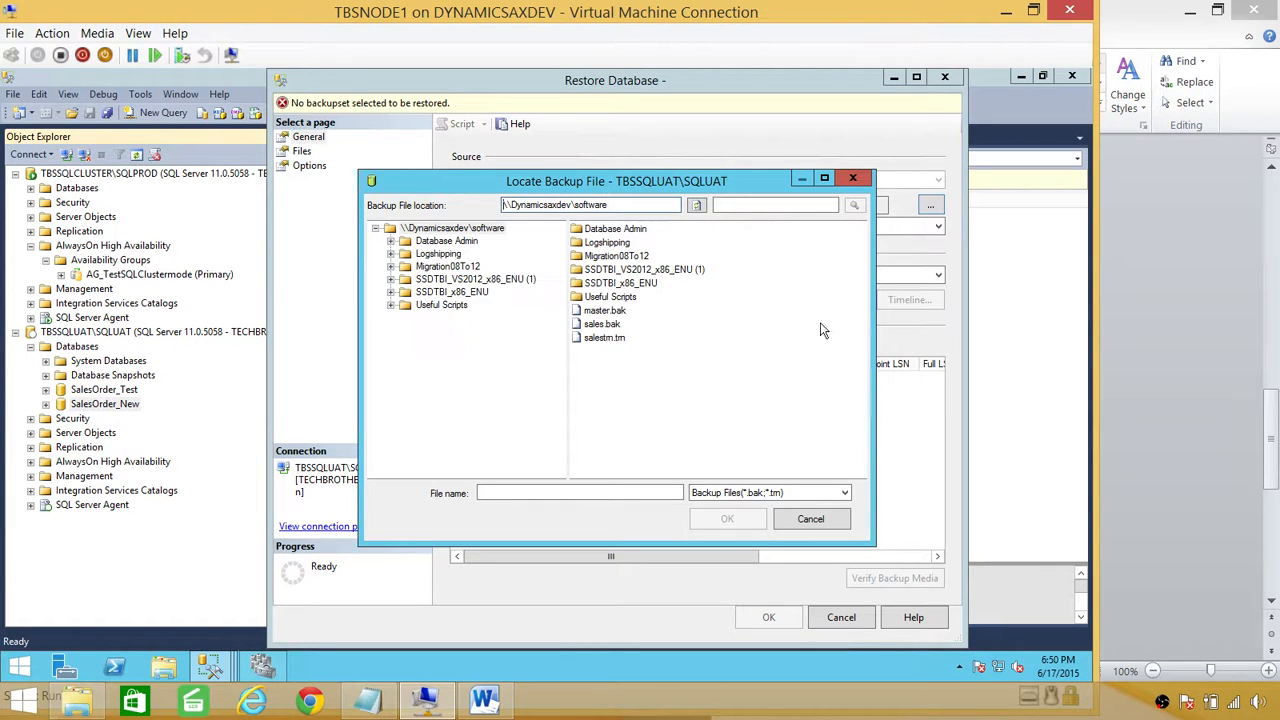
pyautogui.click(603, 324)
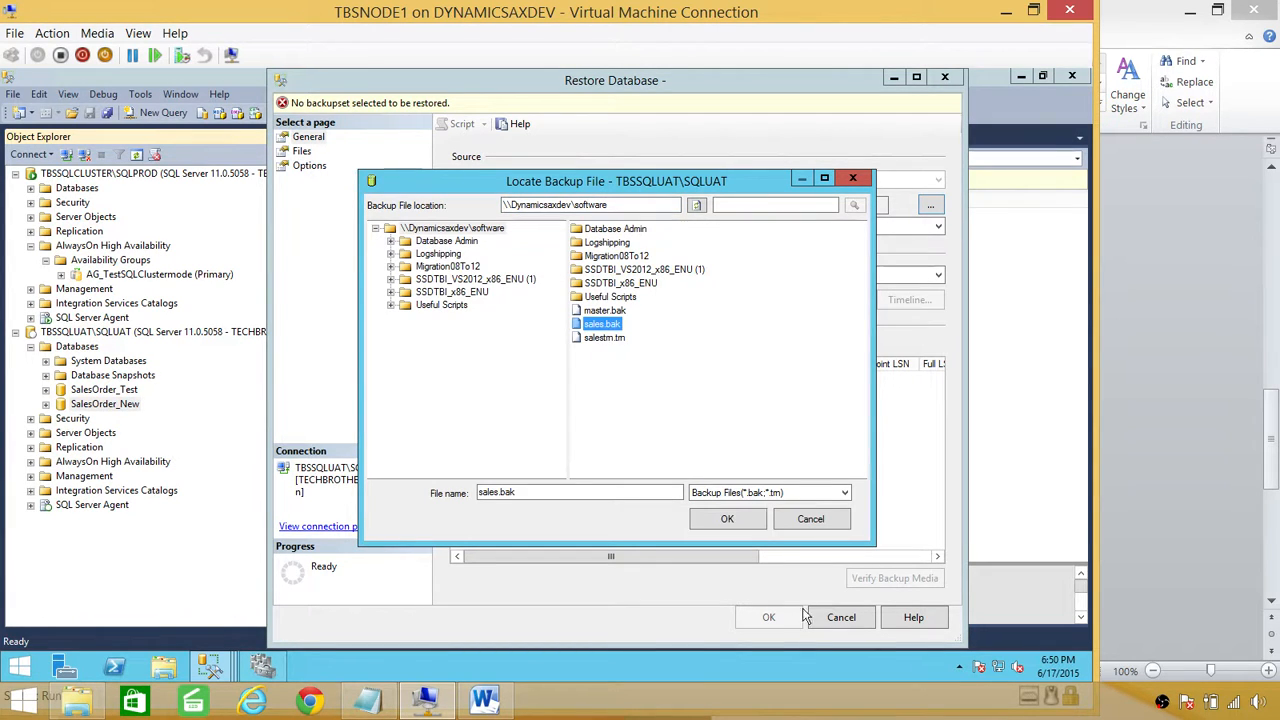
pyautogui.click(727, 518)
pyautogui.click(638, 480)
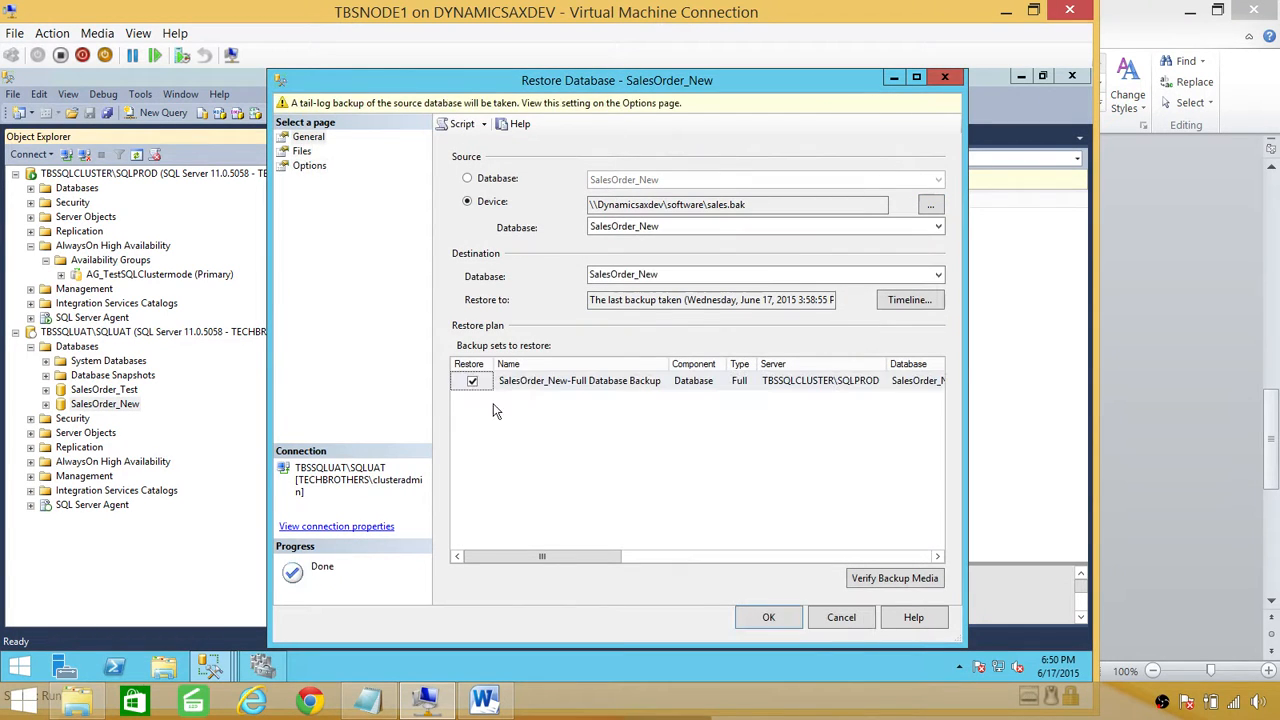
# Step: Relocate all files, set recovery state to RESTORE WITH NORECOVERY, and run the SalesOrder_New restore
pyautogui.click(302, 151)
pyautogui.click(482, 181)
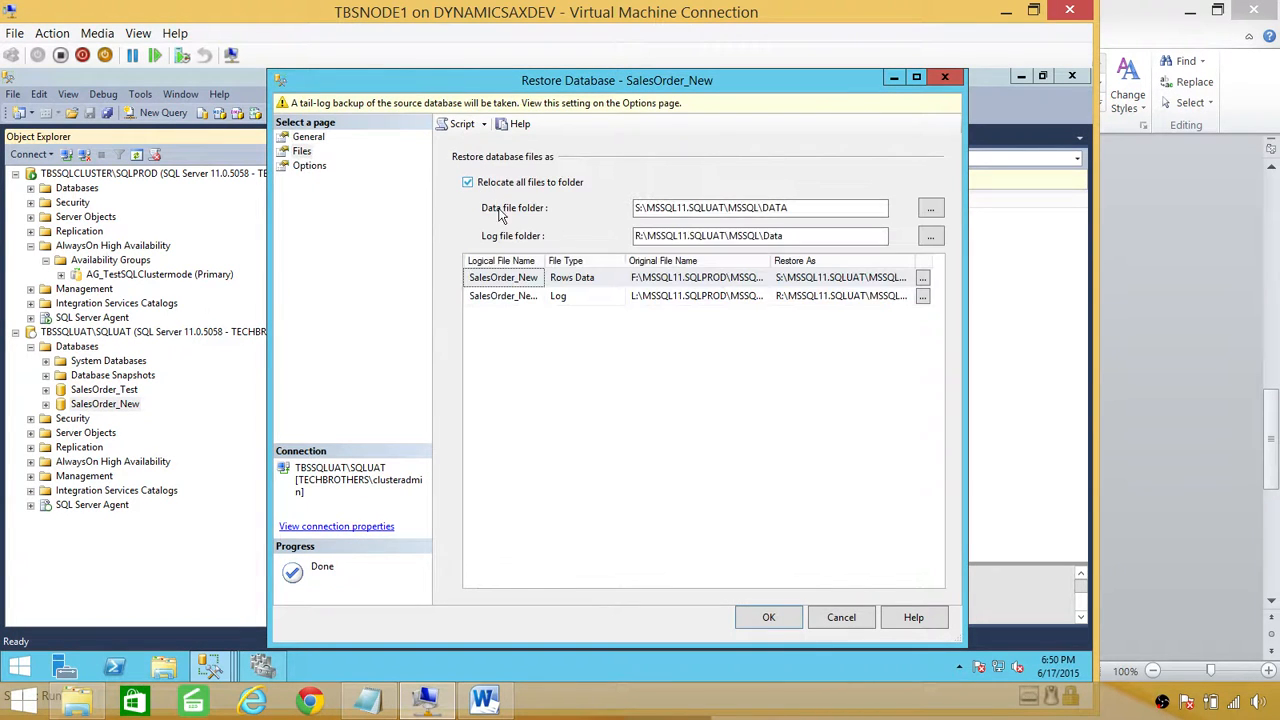
pyautogui.click(310, 167)
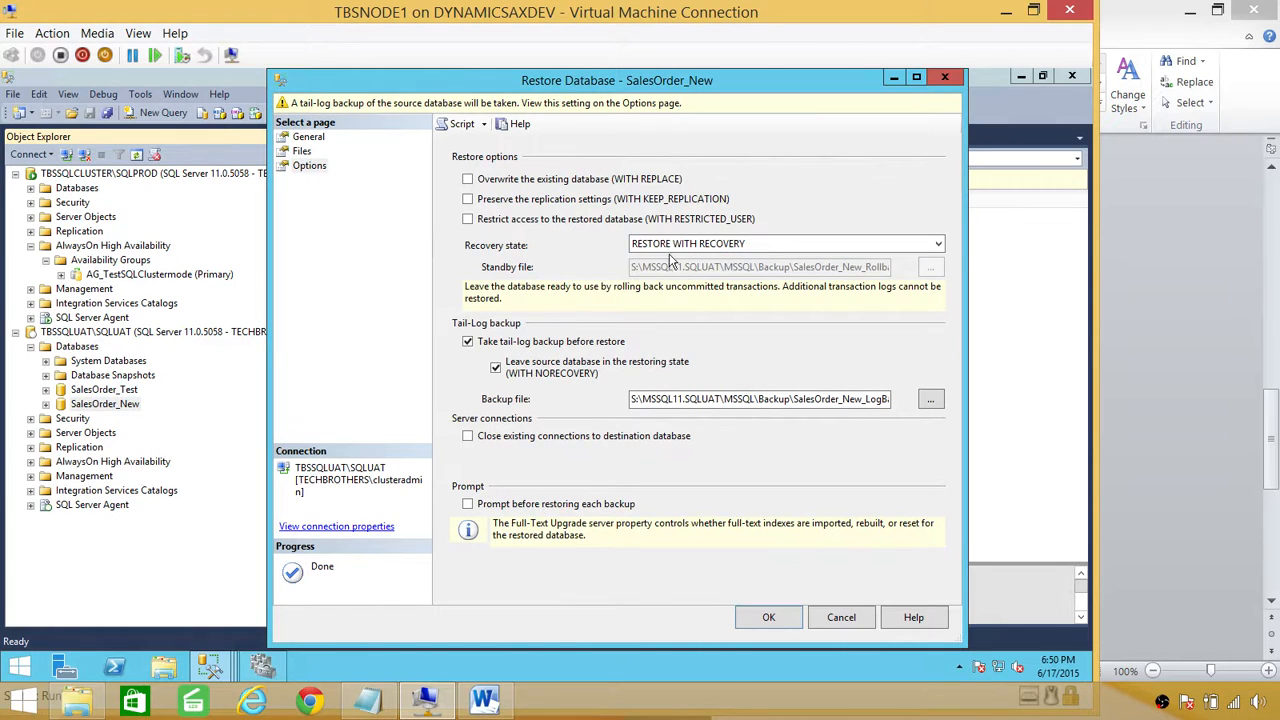
pyautogui.click(722, 251)
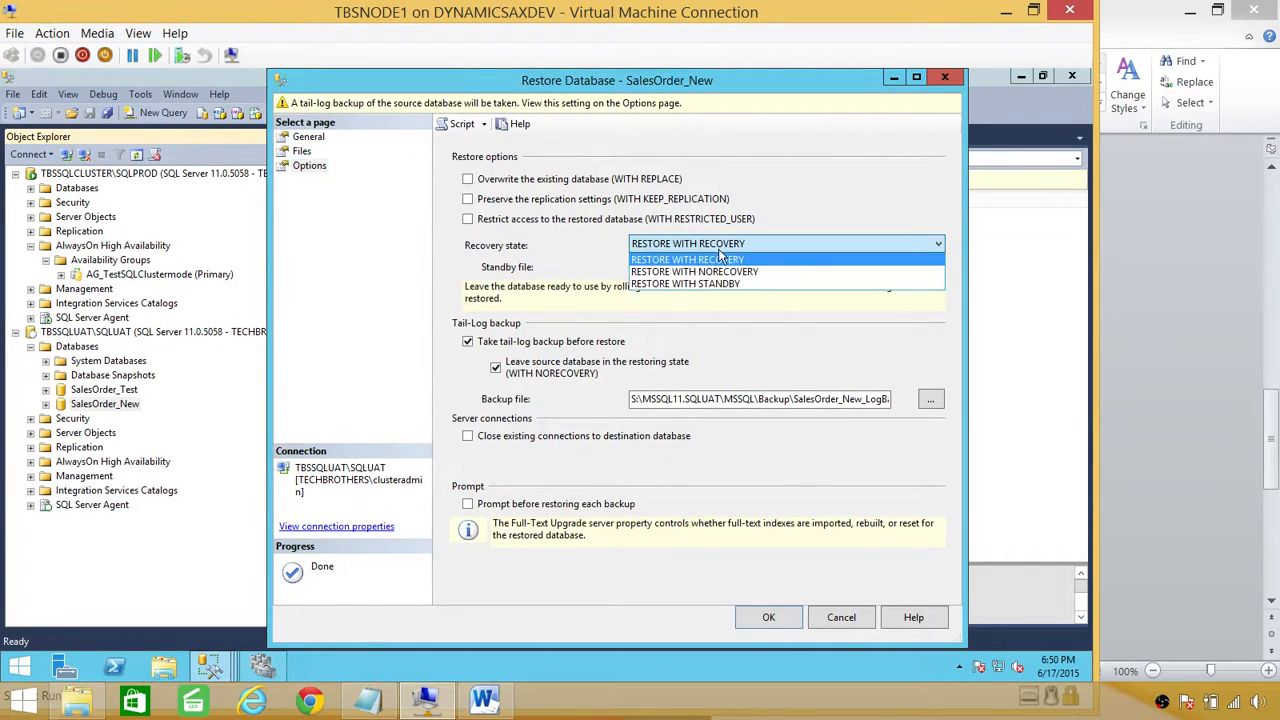
pyautogui.click(668, 272)
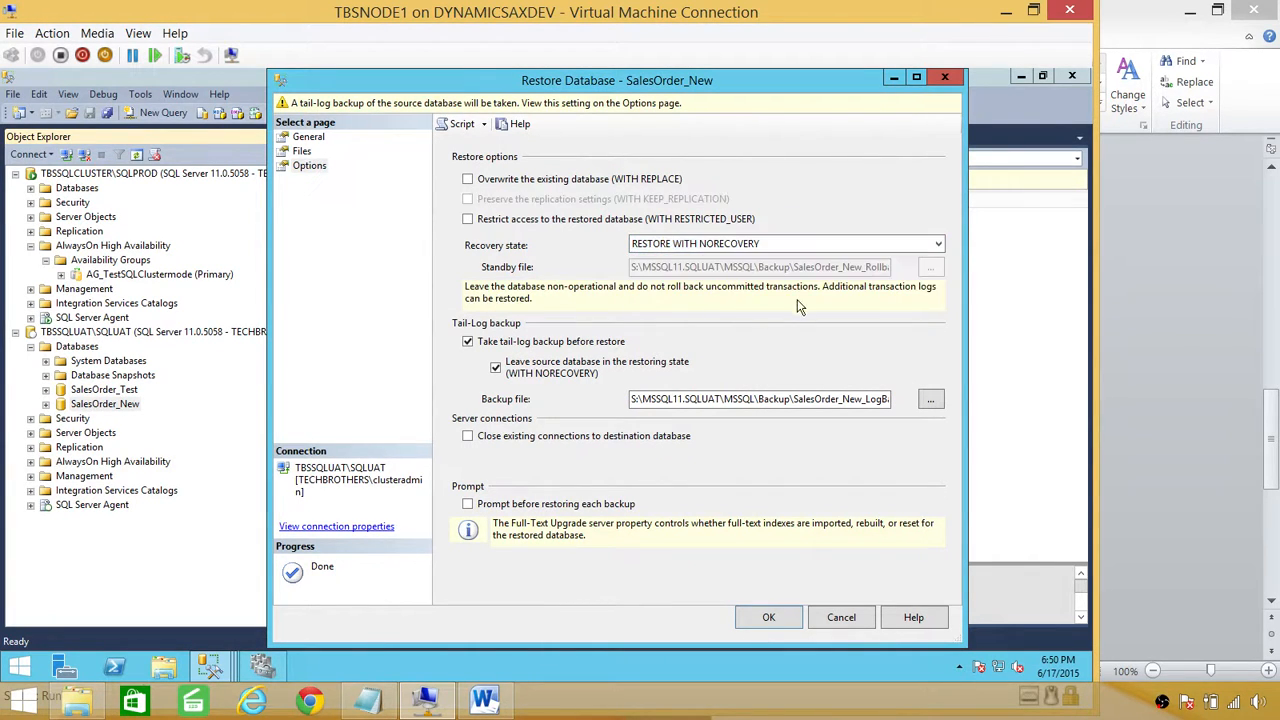
pyautogui.click(775, 620)
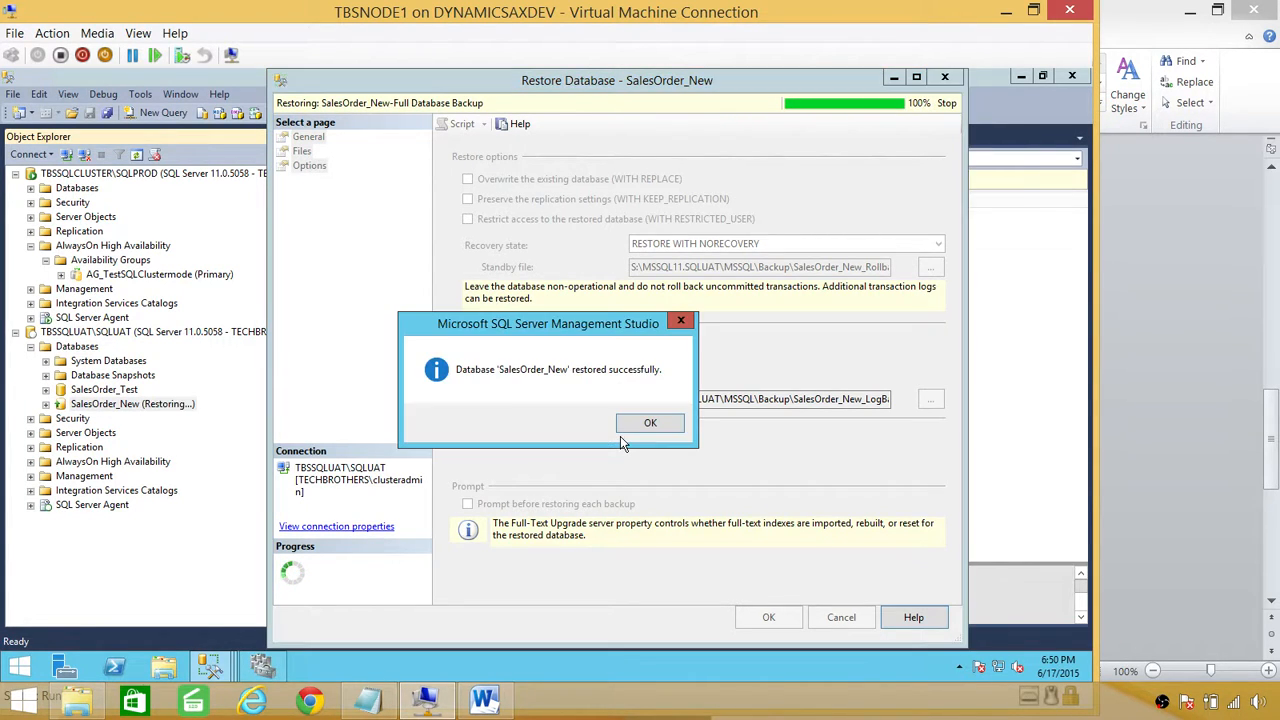
pyautogui.click(638, 428)
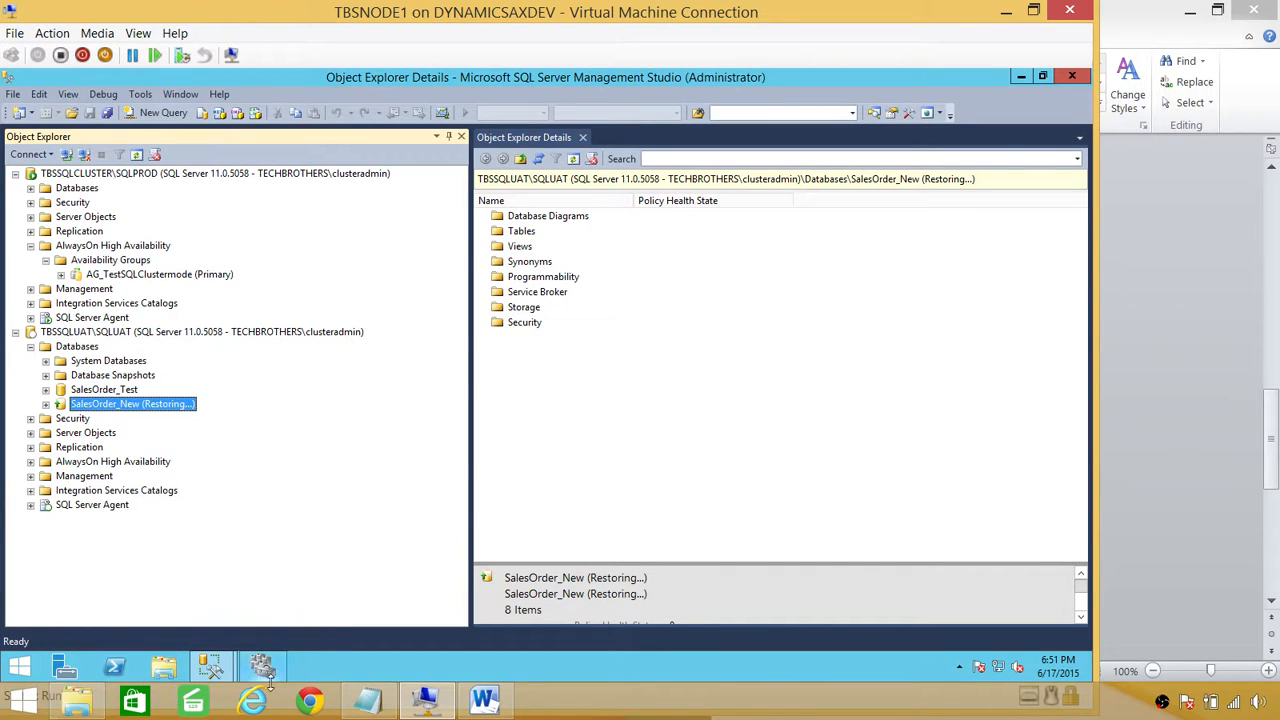
# Step: Dismiss the failed wizard's results and delete the AG_TestSQLClustermode availability group from SQLPROD
pyautogui.moveTo(215, 667)
pyautogui.click(290, 600)
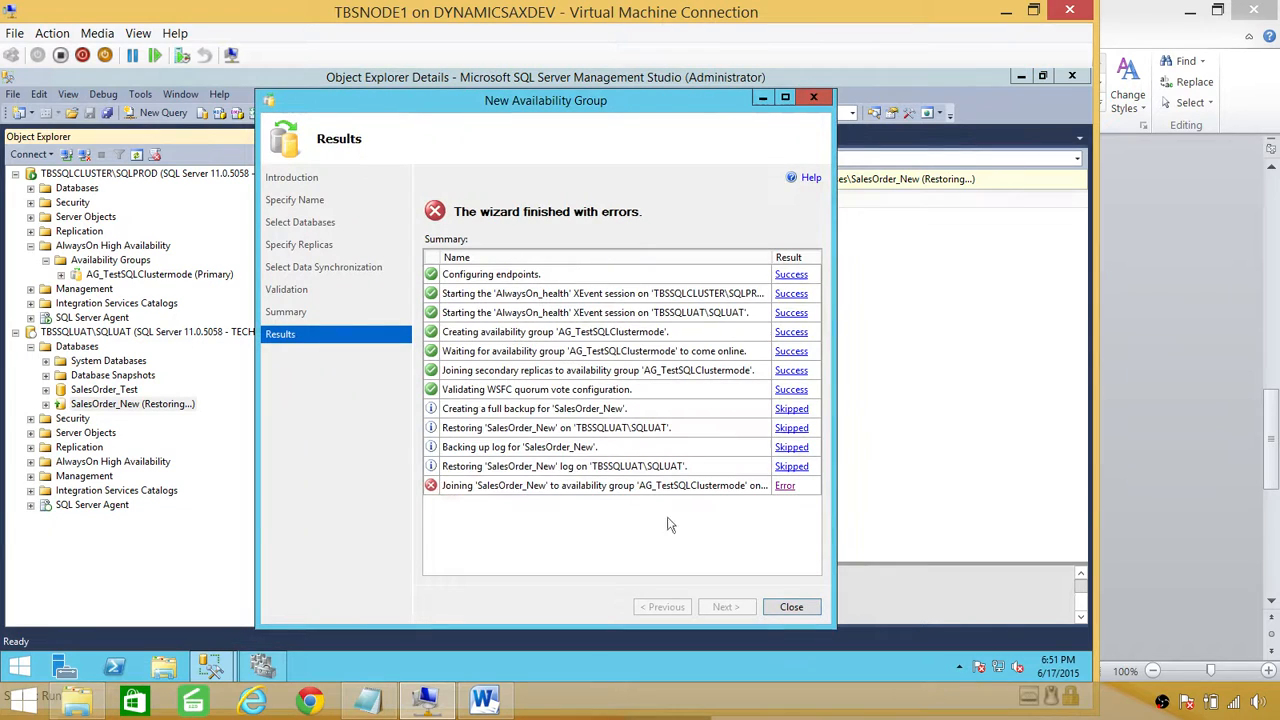
pyautogui.click(786, 608)
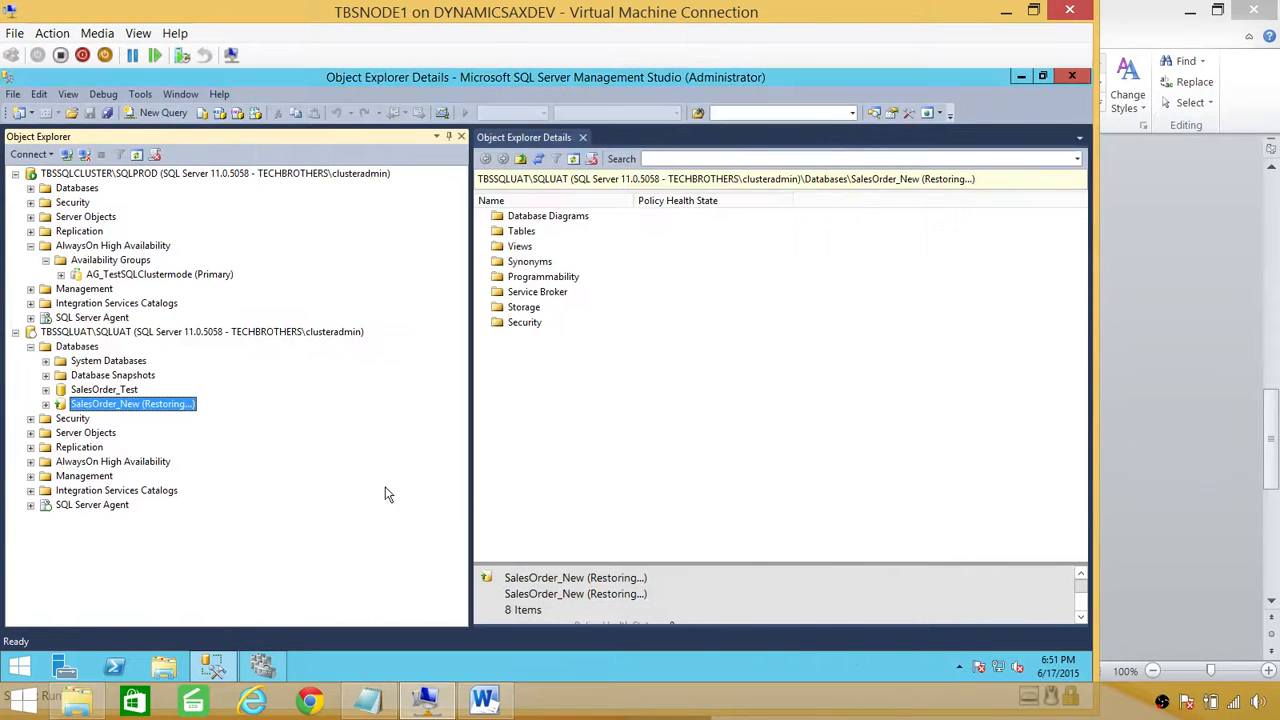
pyautogui.rightClick(117, 275)
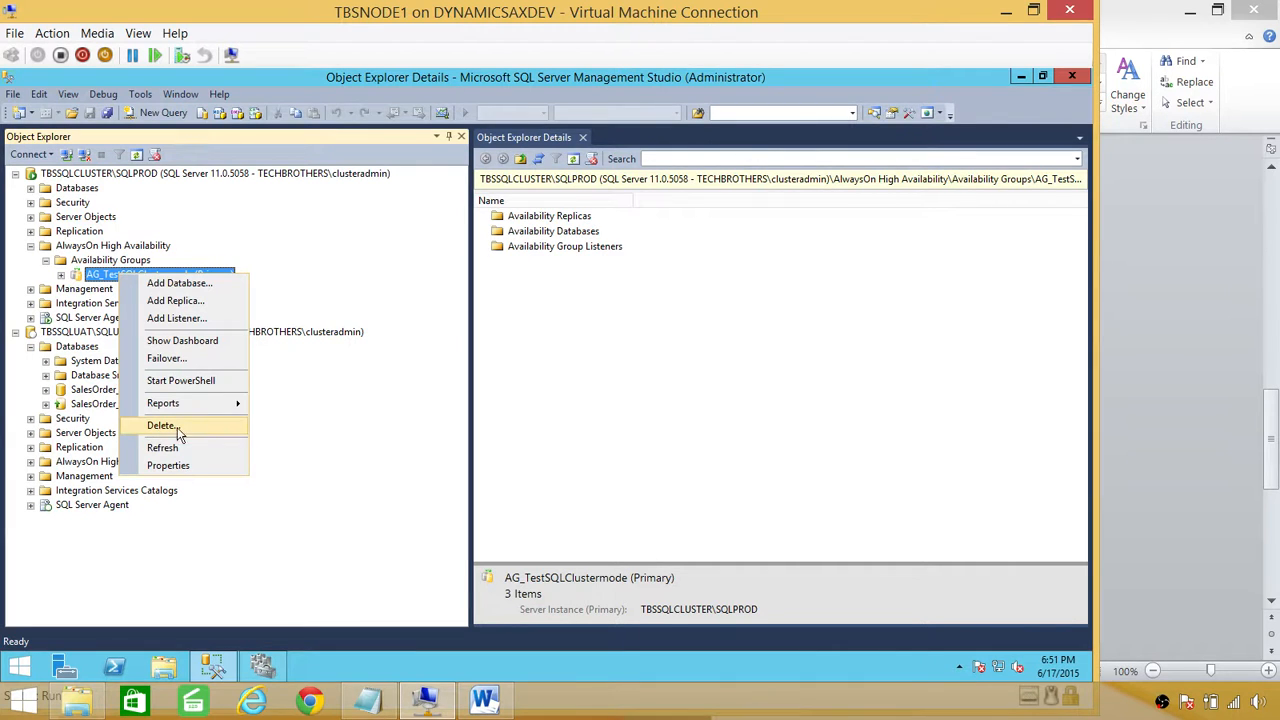
pyautogui.click(378, 412)
pyautogui.click(678, 586)
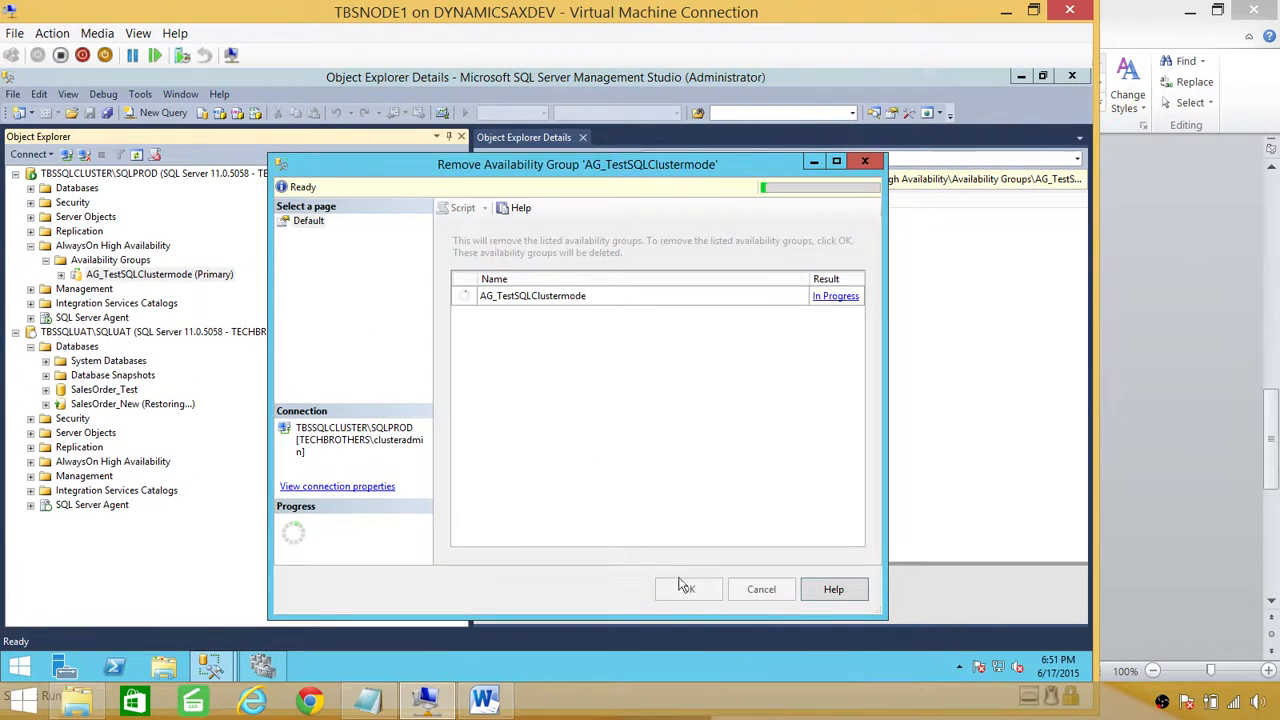
pyautogui.rightClick(100, 258)
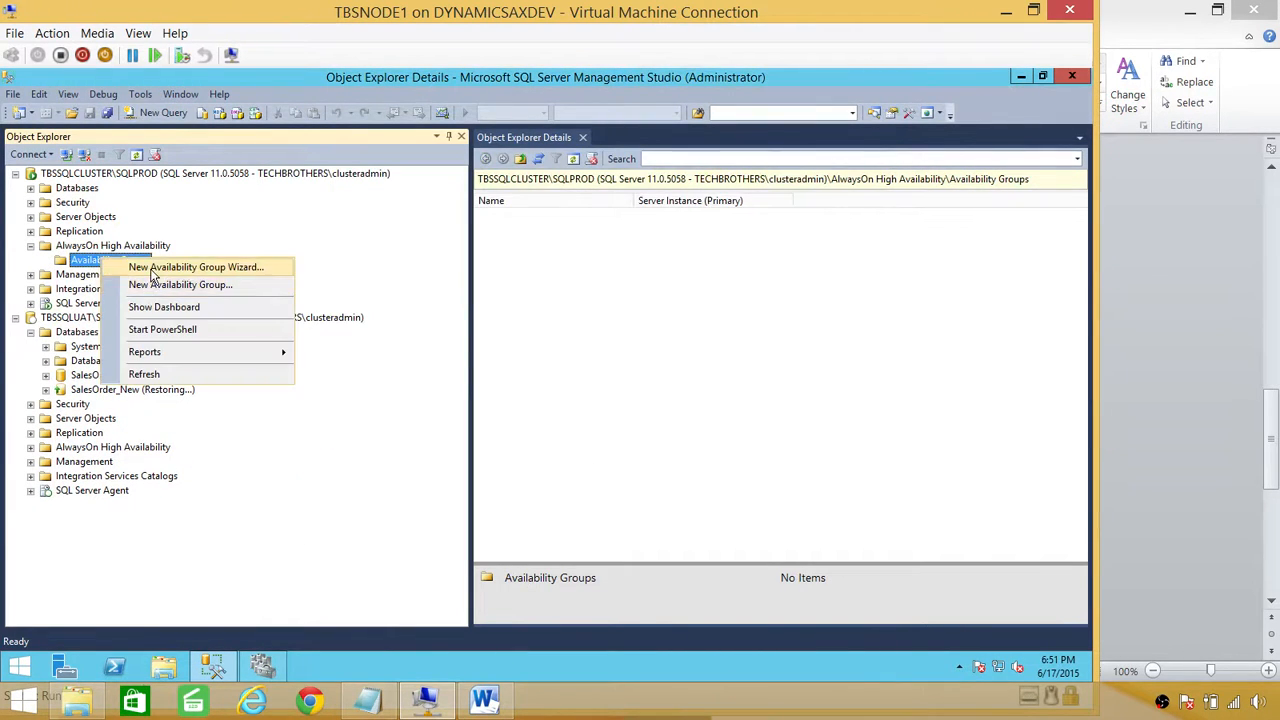
# Step: Start a new availability group named TEST_AG_SQL1nclustermode containing the SalesOrder_New database
pyautogui.click(162, 268)
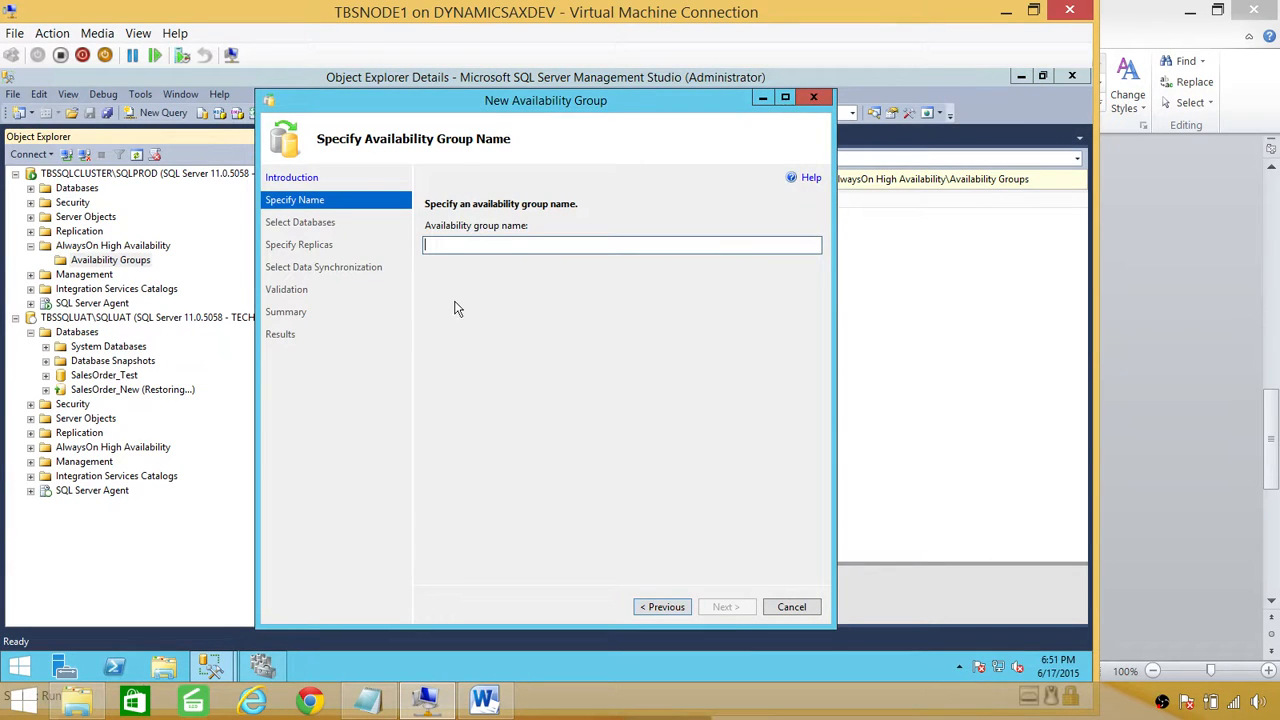
pyautogui.write('TEST')
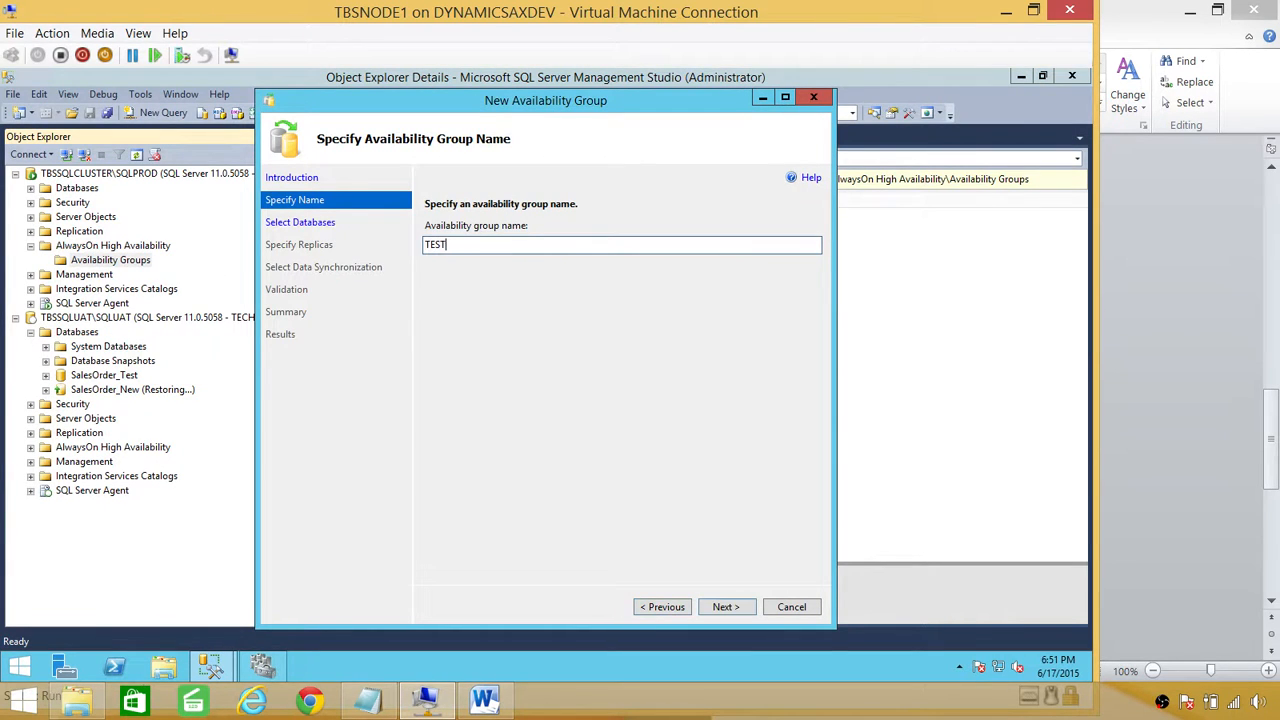
pyautogui.write('_AG_SQL')
pyautogui.write('1')
pyautogui.write('nclustermode')
pyautogui.click(725, 606)
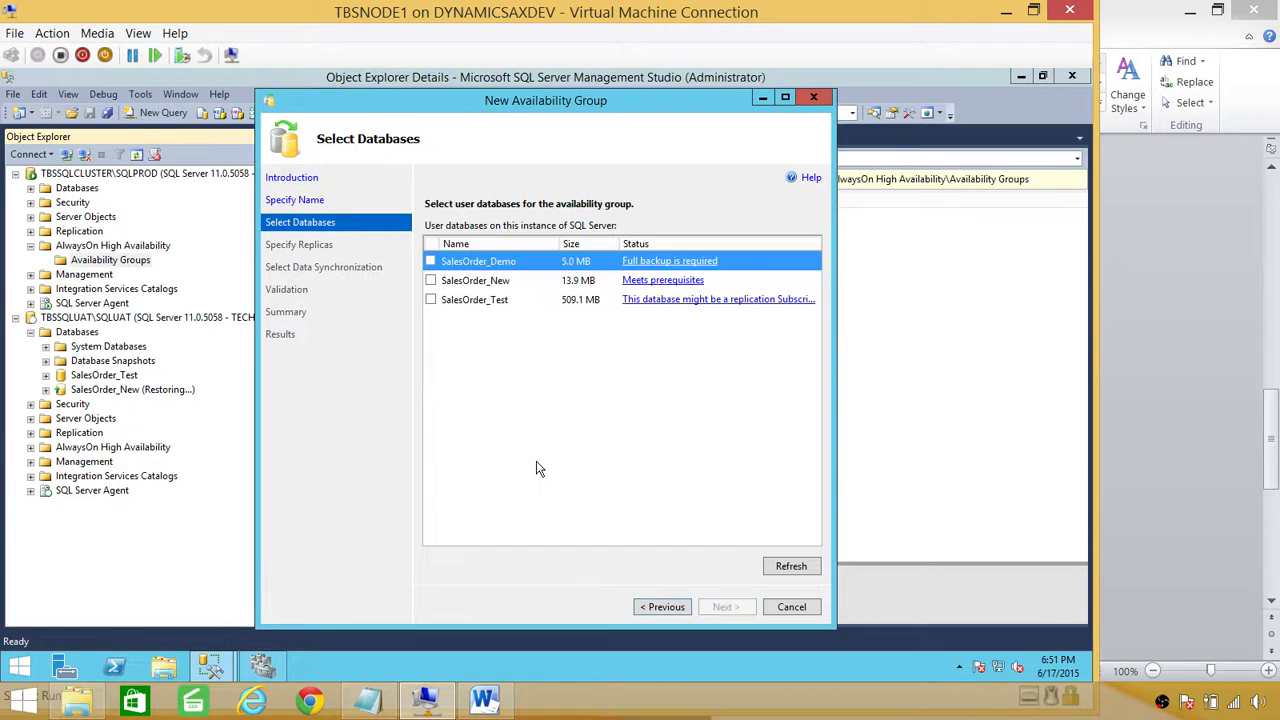
pyautogui.click(478, 282)
pyautogui.click(430, 280)
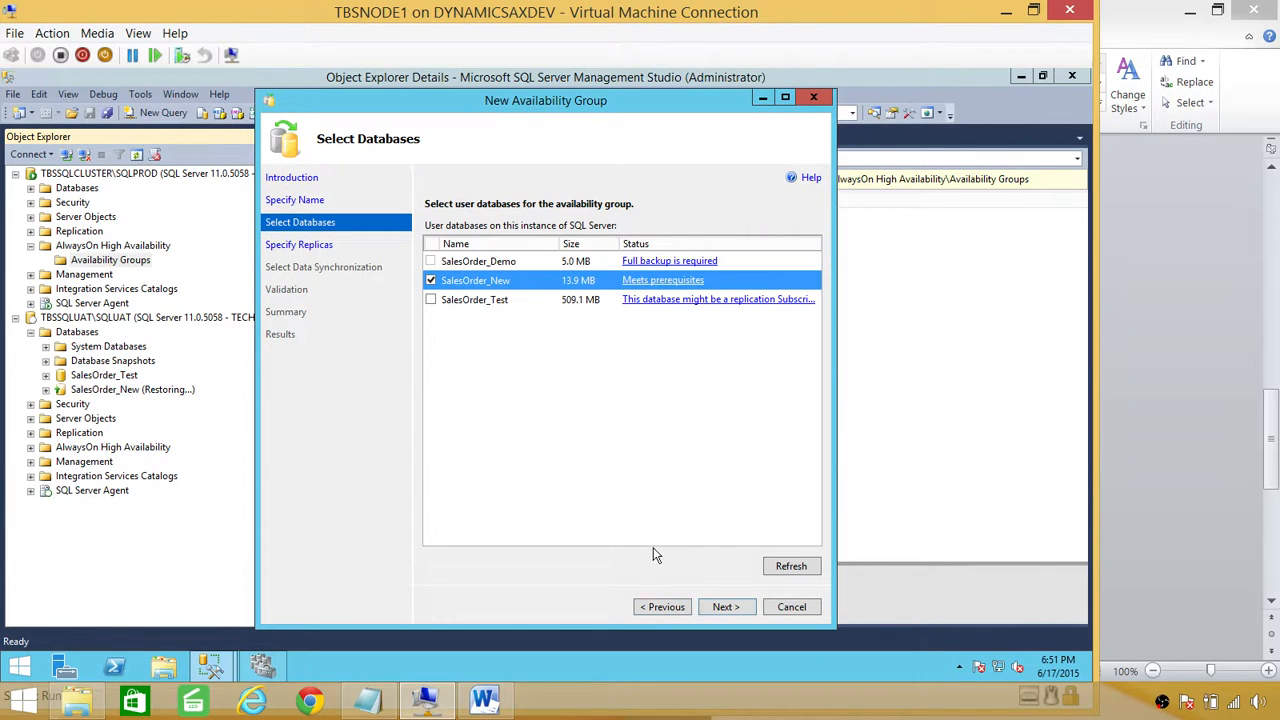
pyautogui.click(725, 606)
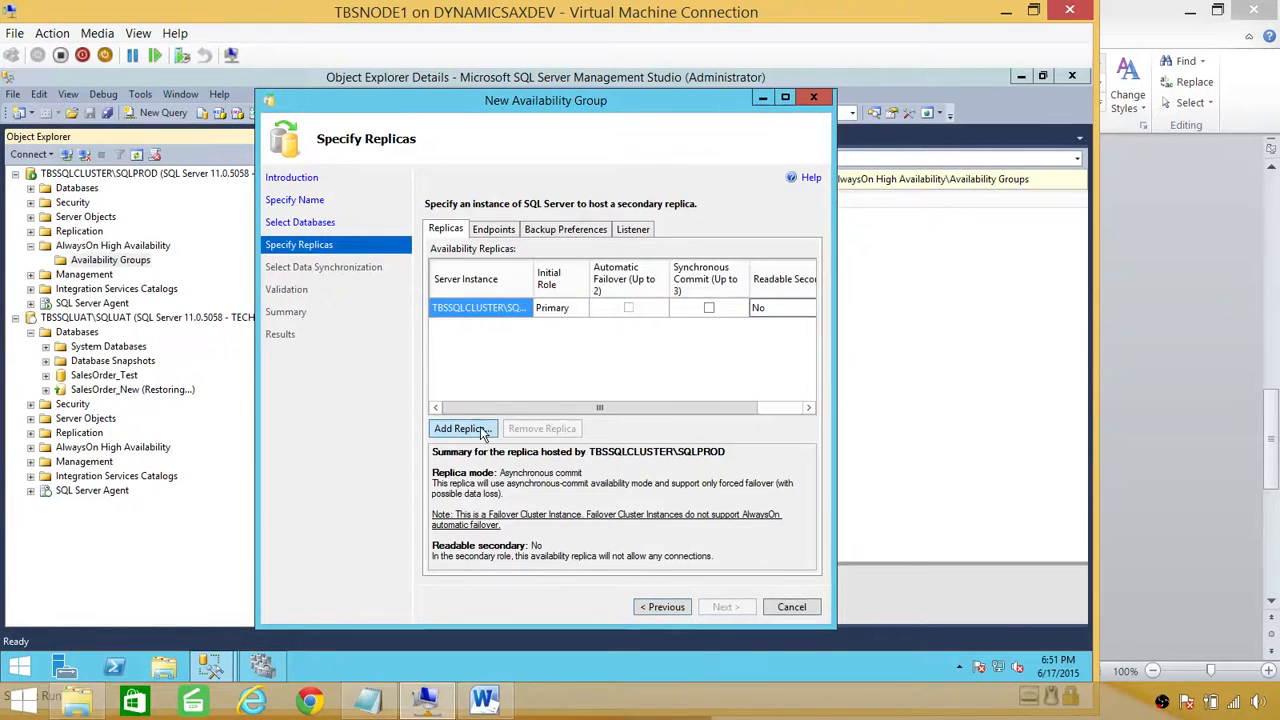
# Step: Add SQLUAT as a secondary replica with Readable Secondary set to Yes
pyautogui.click(485, 430)
pyautogui.click(487, 393)
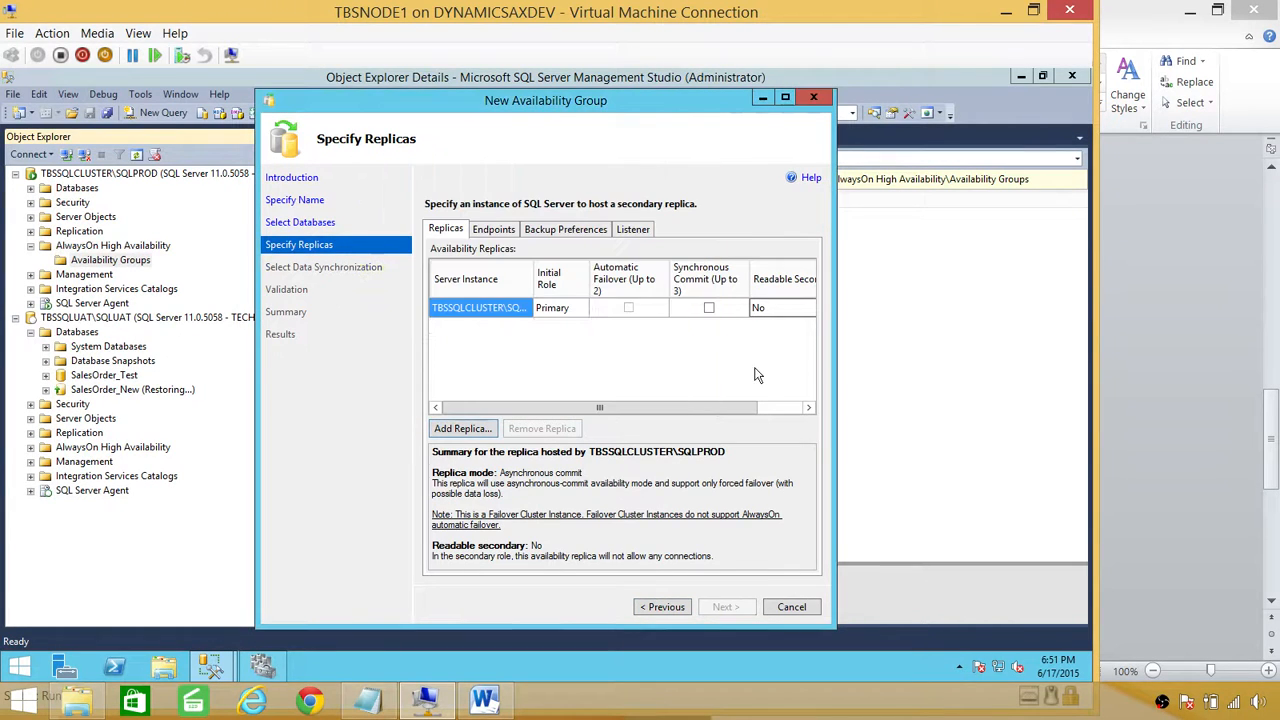
pyautogui.click(790, 333)
pyautogui.click(797, 330)
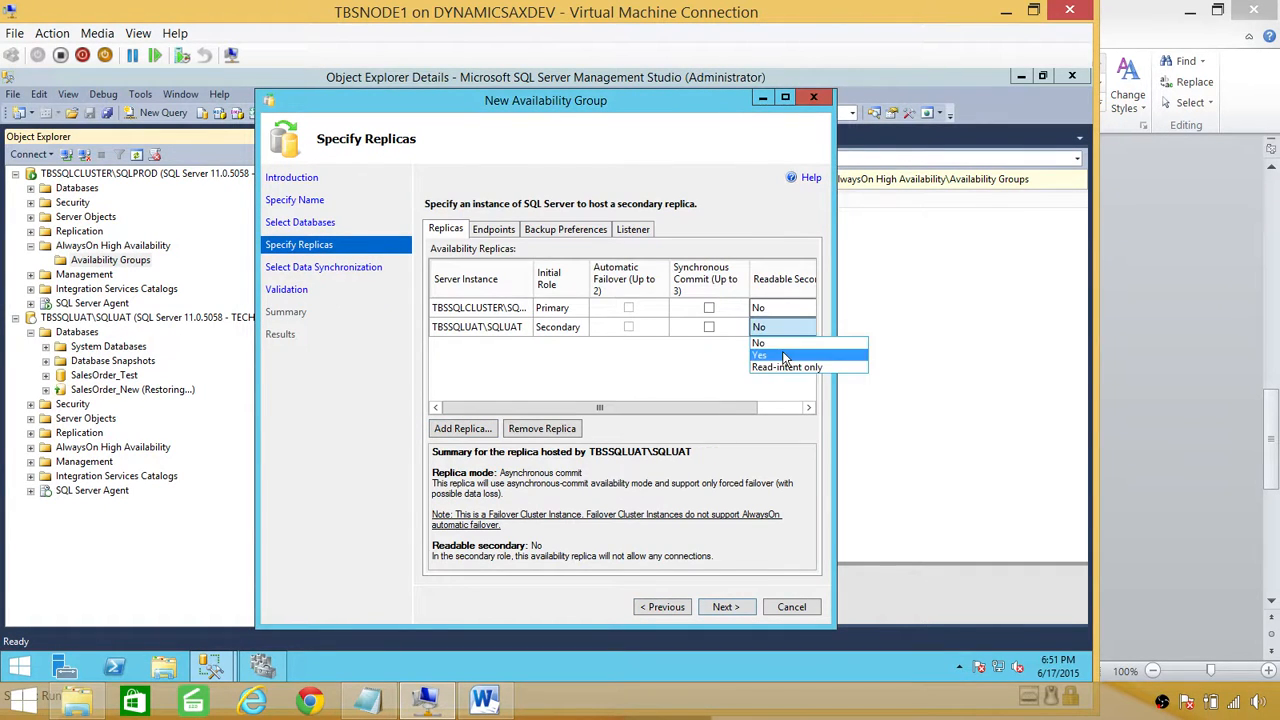
pyautogui.click(785, 356)
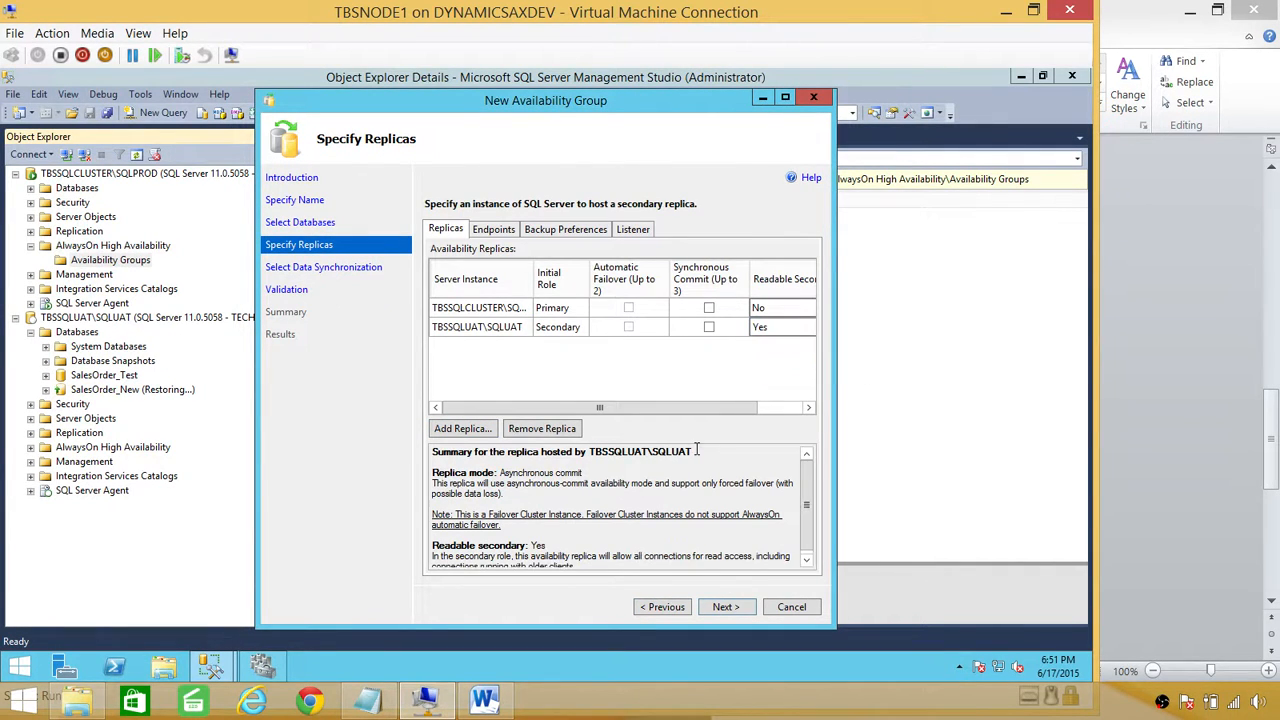
# Step: Choose Join only data synchronization and proceed through validation and summary to create the group
pyautogui.click(726, 607)
pyautogui.click(427, 336)
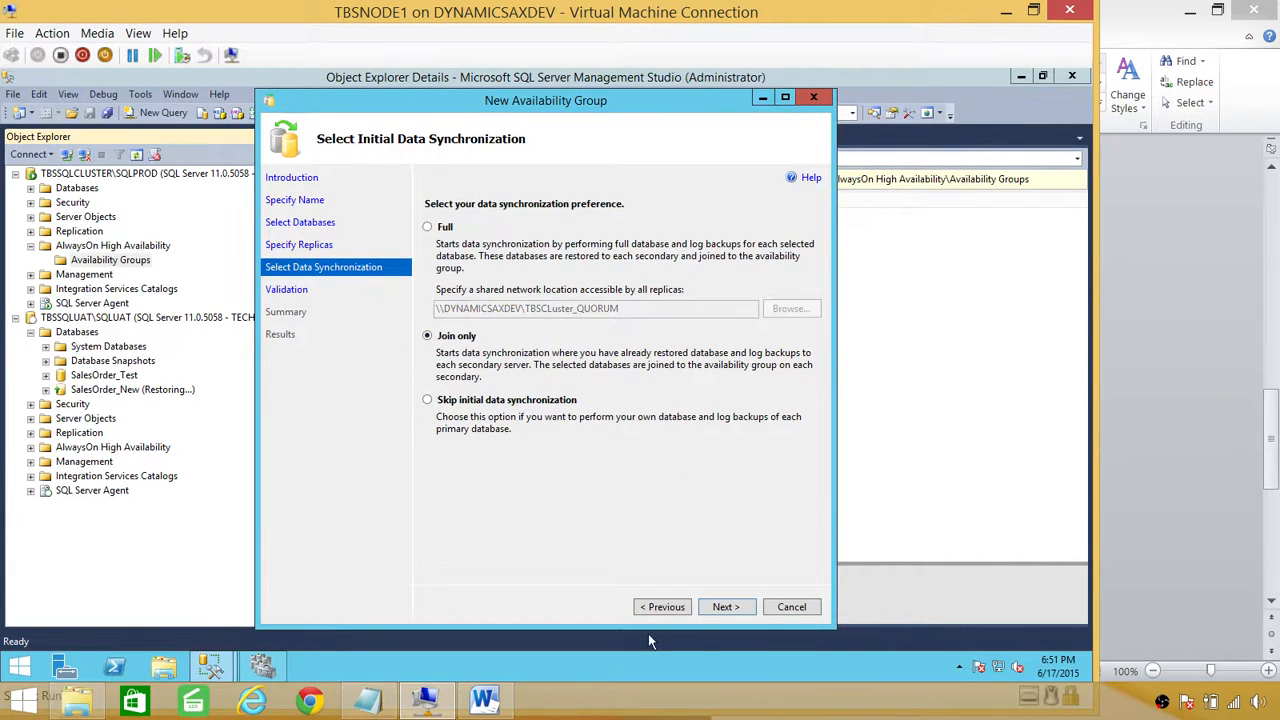
pyautogui.click(726, 607)
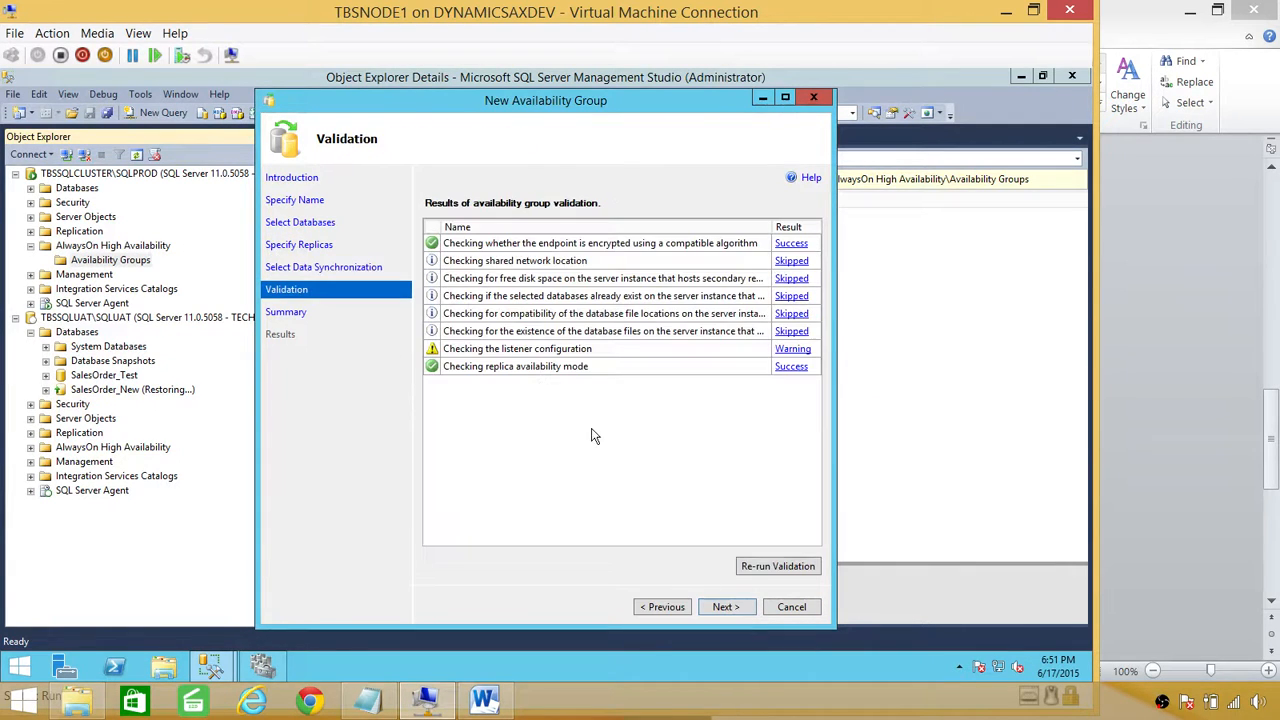
pyautogui.click(726, 607)
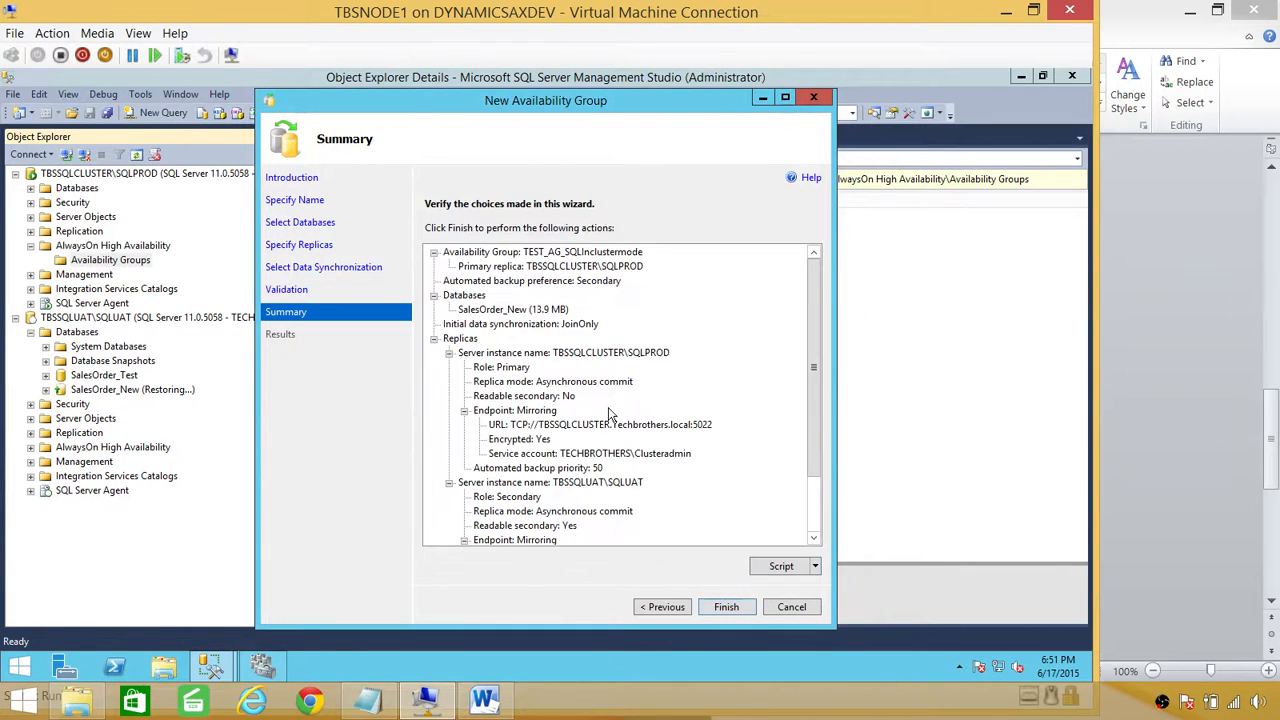
pyautogui.click(726, 607)
# Step: Expand task details and view the SalesOrder_New join failure: error 1478, insufficient log data
pyautogui.click(438, 270)
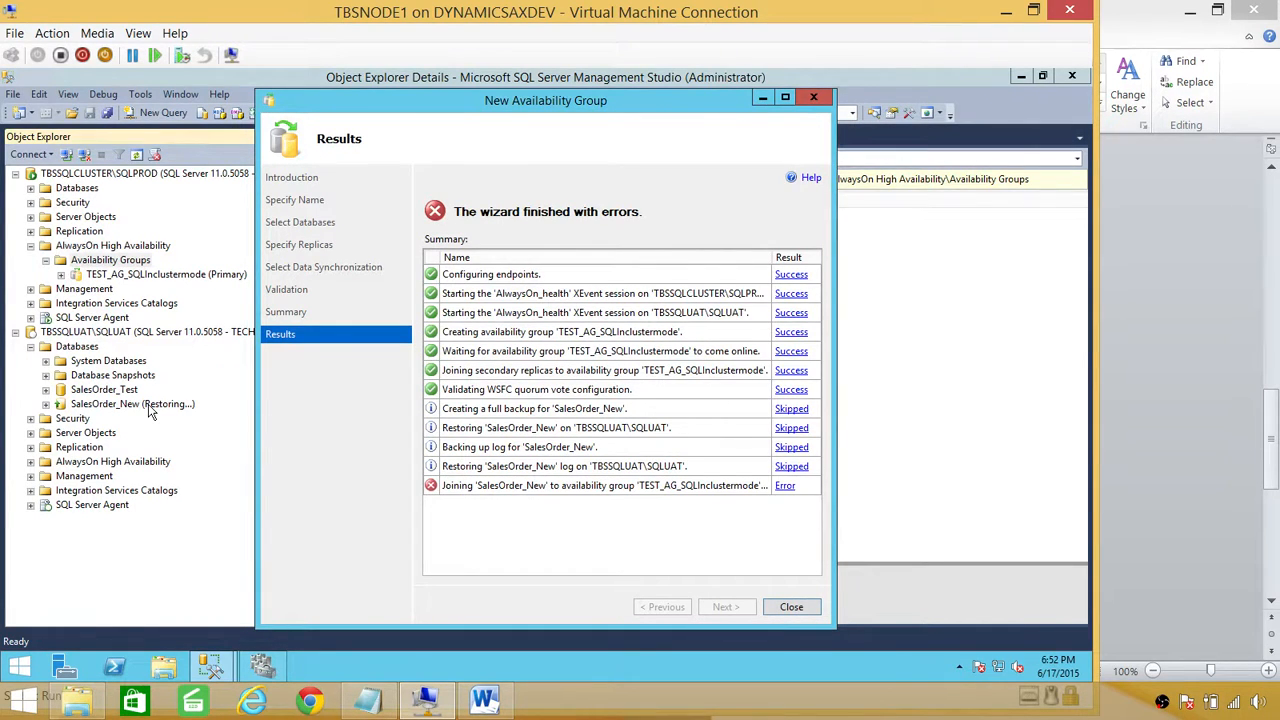
pyautogui.click(787, 488)
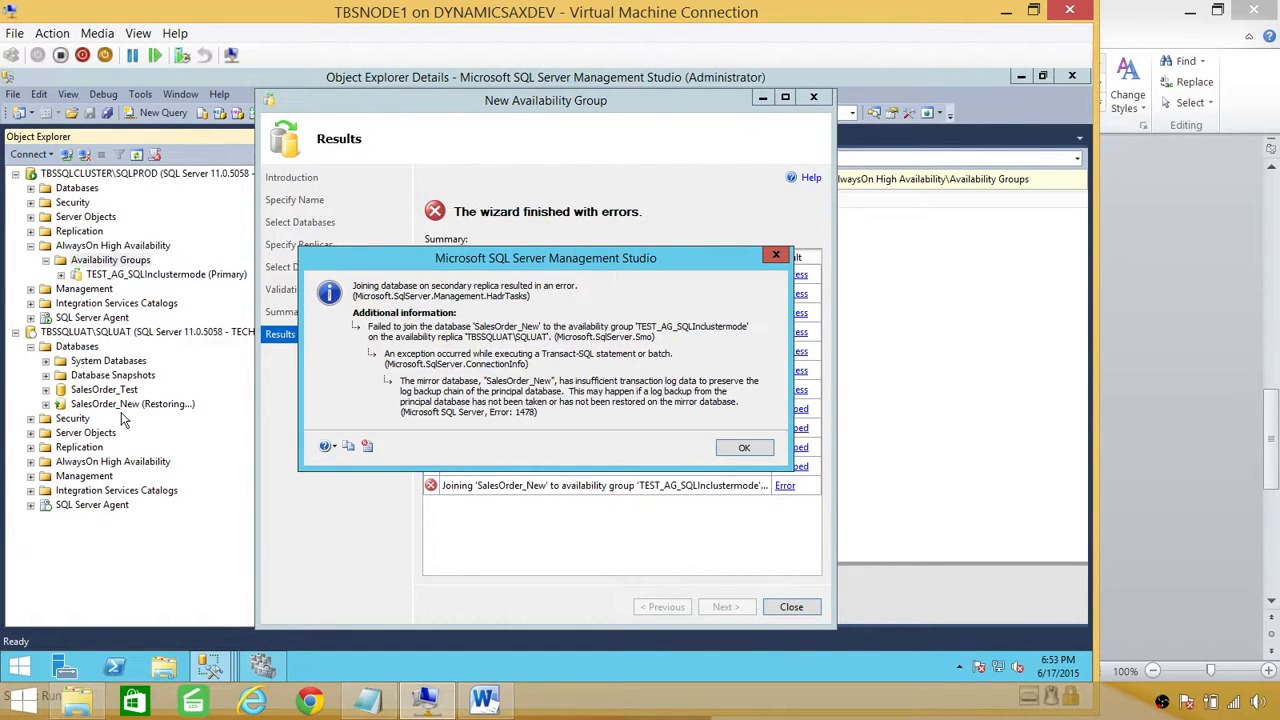
# Step: Dismiss the SalesOrder_New join error and close the New Availability Group wizard
pyautogui.click(748, 449)
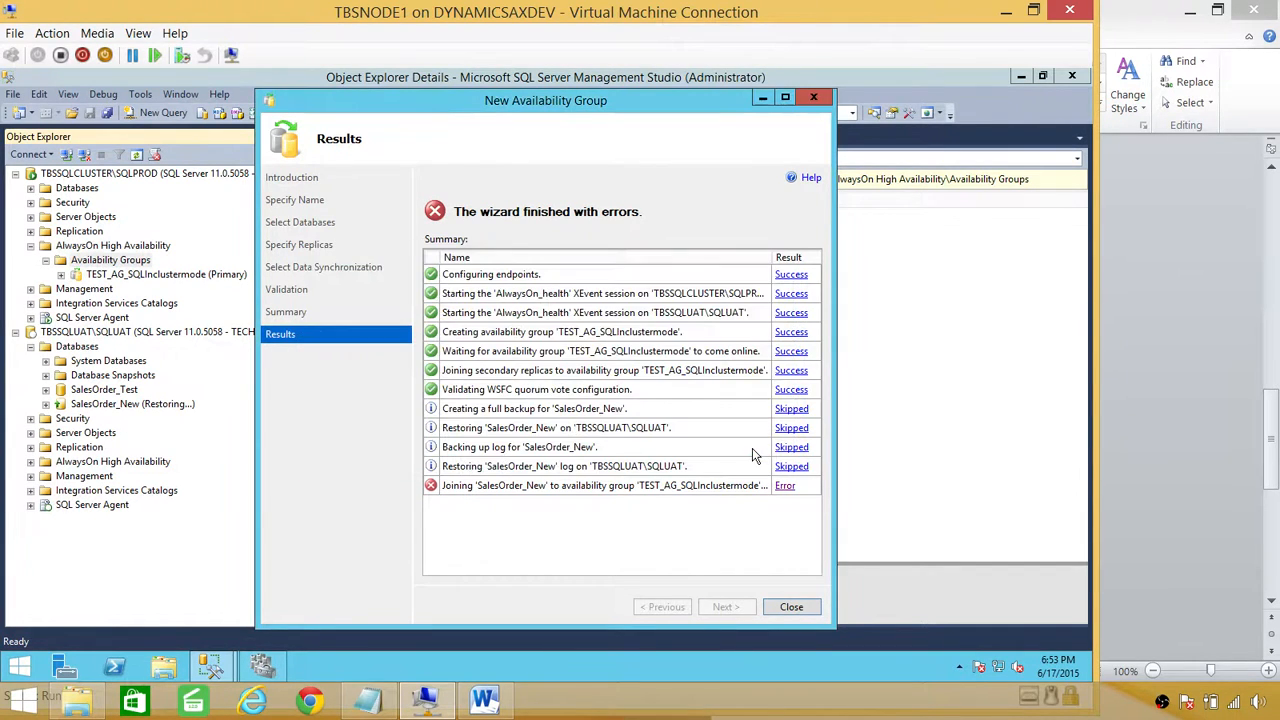
pyautogui.click(791, 607)
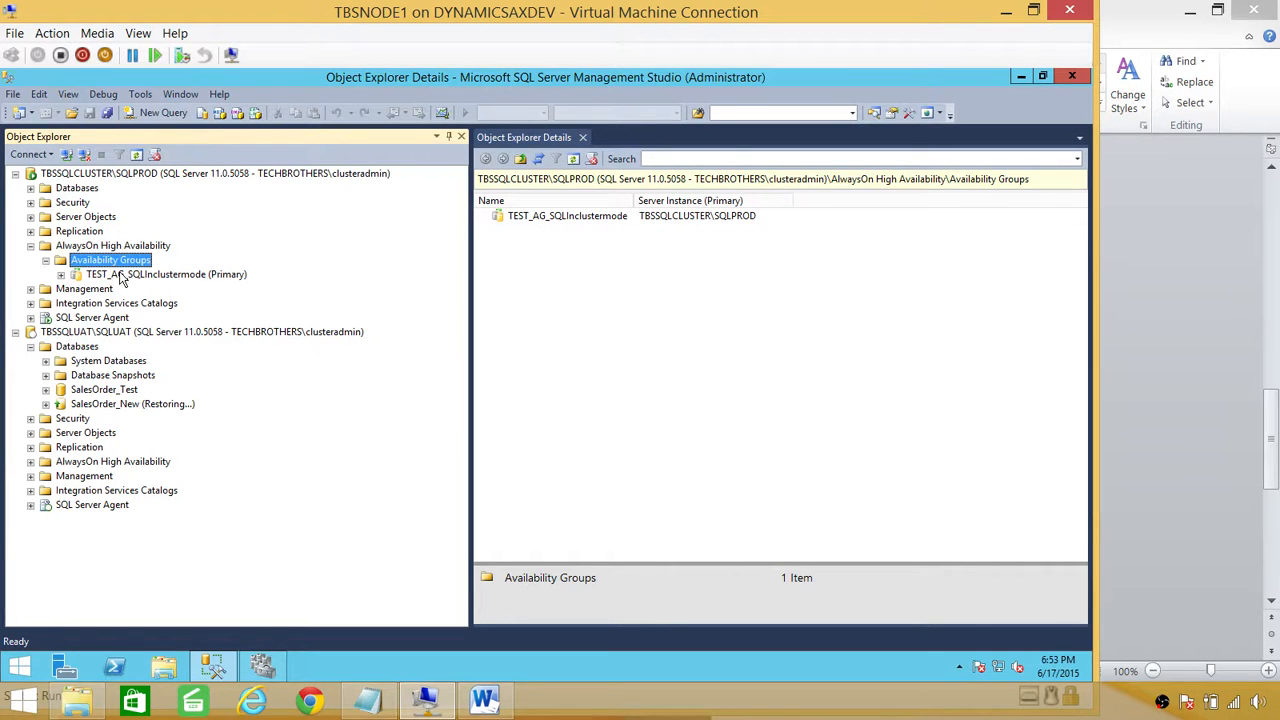
# Step: Restore SalesOrder_New on SQLUAT from its full and log backups to bring it online
pyautogui.click(118, 413)
pyautogui.rightClick(118, 413)
pyautogui.moveTo(176, 470)
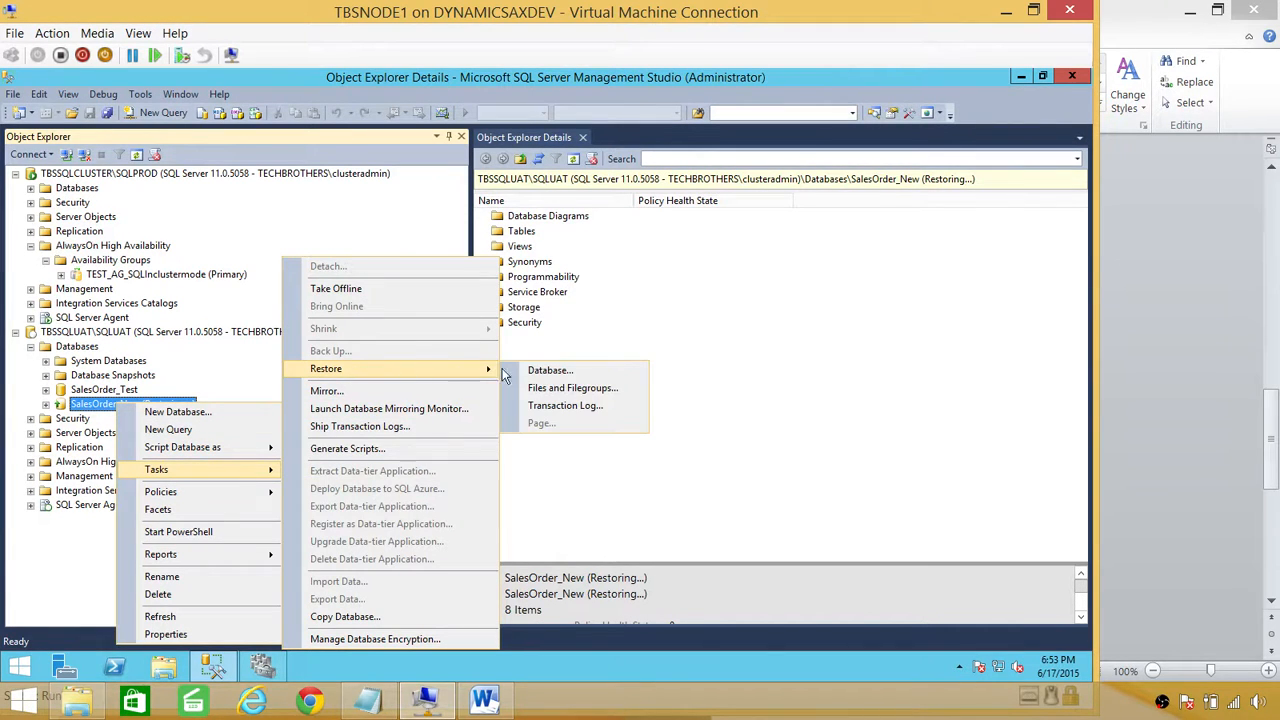
pyautogui.click(548, 370)
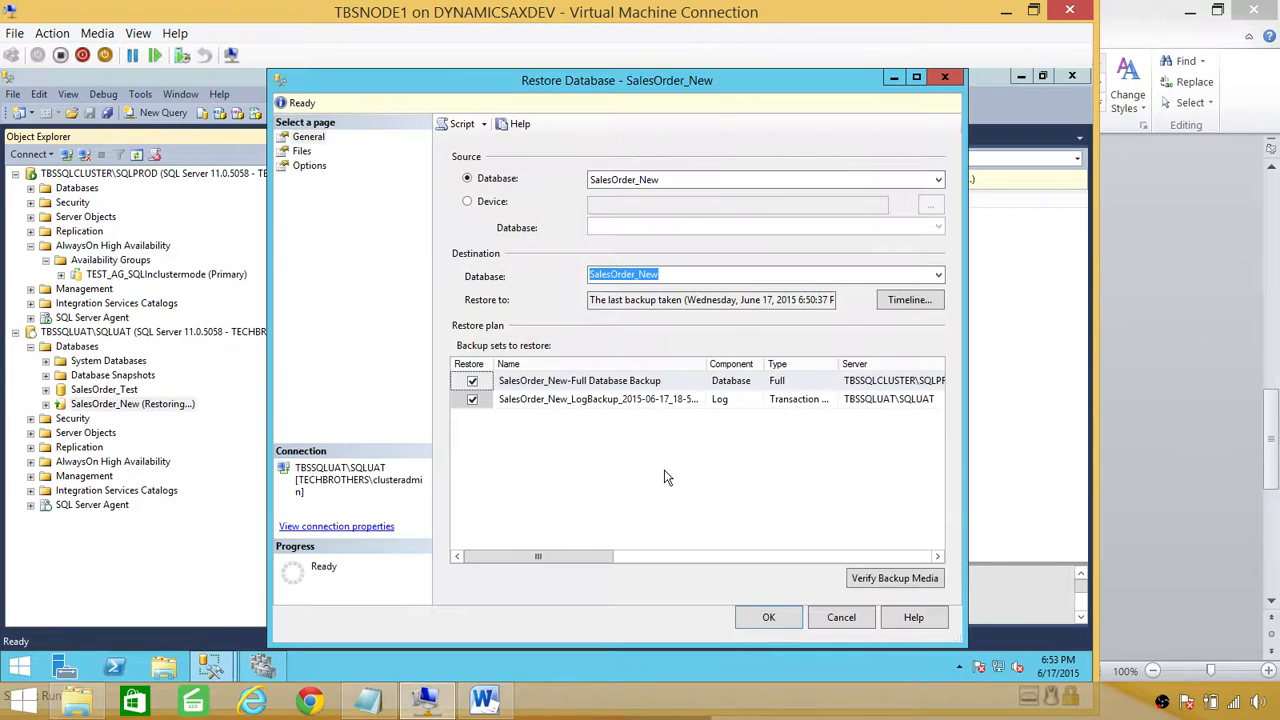
pyautogui.click(766, 618)
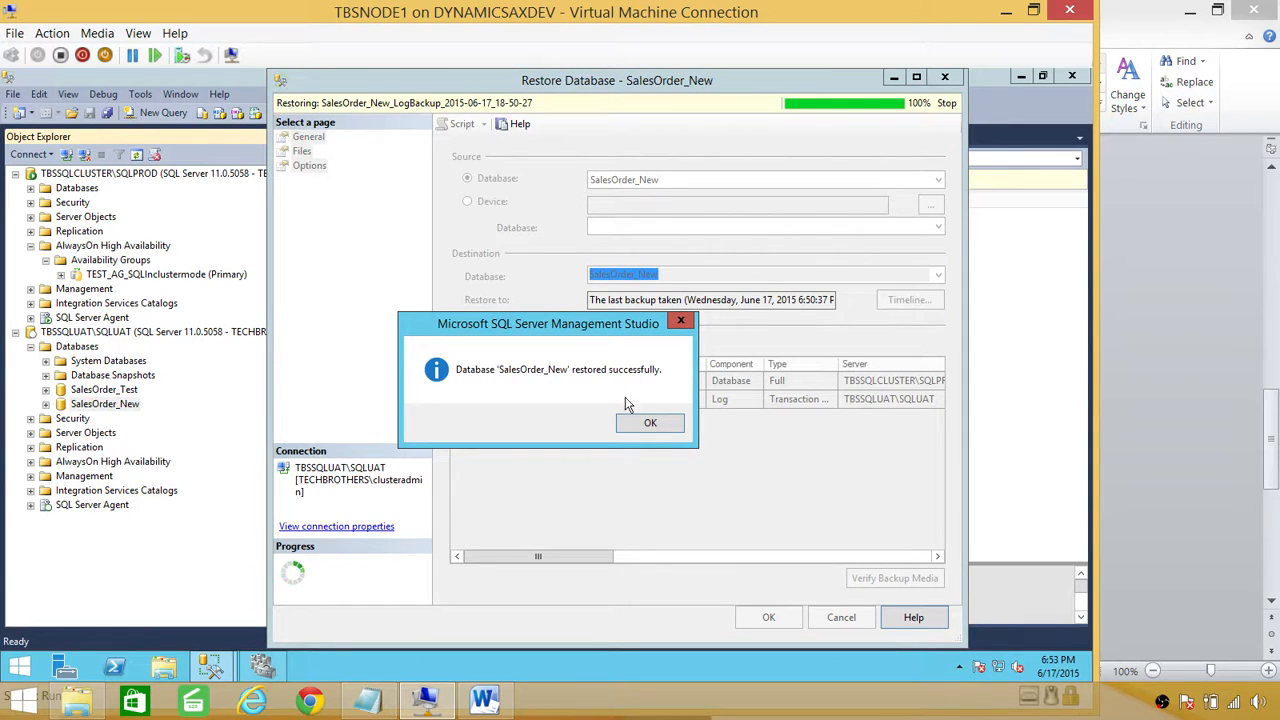
pyautogui.click(652, 424)
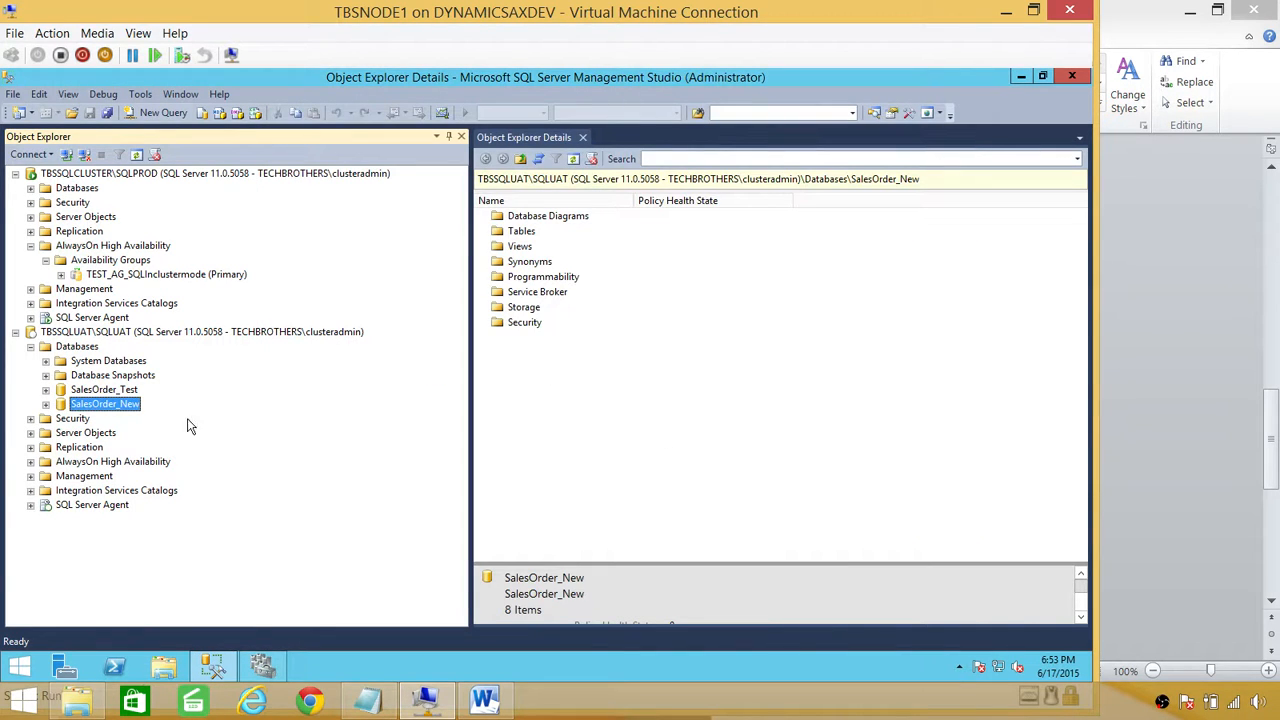
# Step: Delete SalesOrder_New from SQLUAT, closing existing connections
pyautogui.rightClick(97, 404)
pyautogui.click(137, 594)
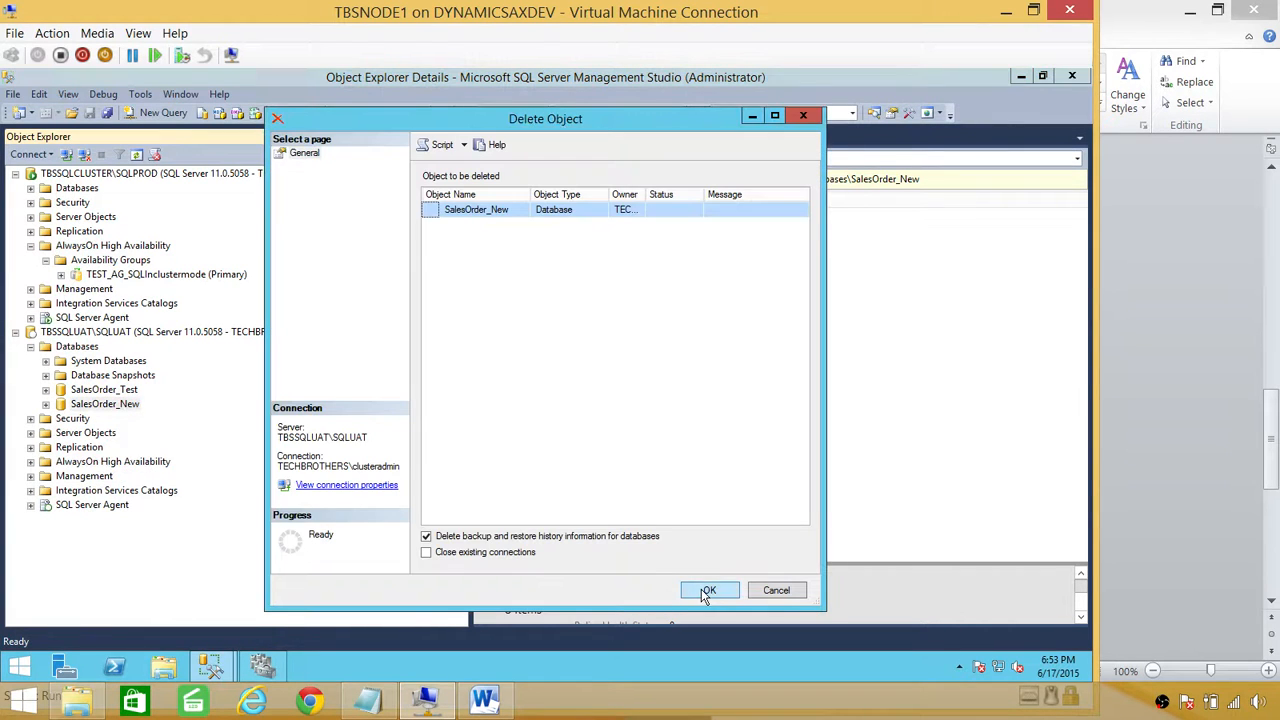
pyautogui.click(522, 553)
pyautogui.click(706, 594)
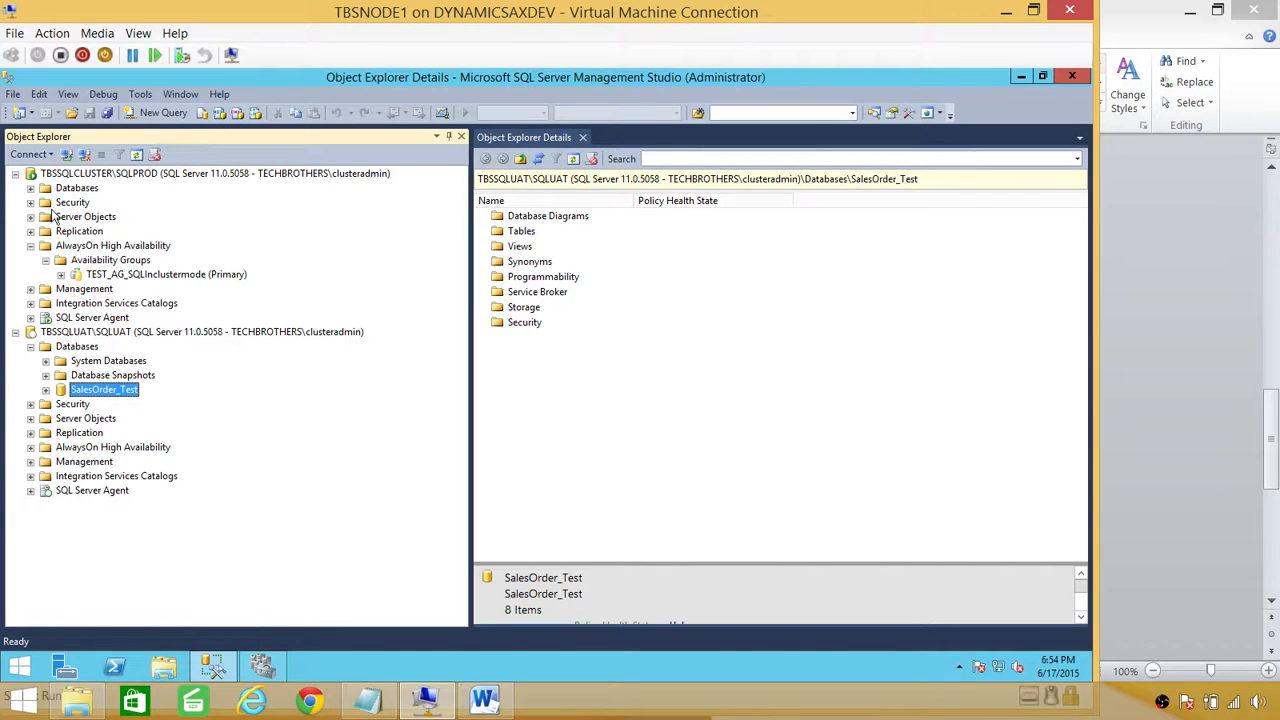
pyautogui.rightClick(106, 398)
pyautogui.rightClick(90, 349)
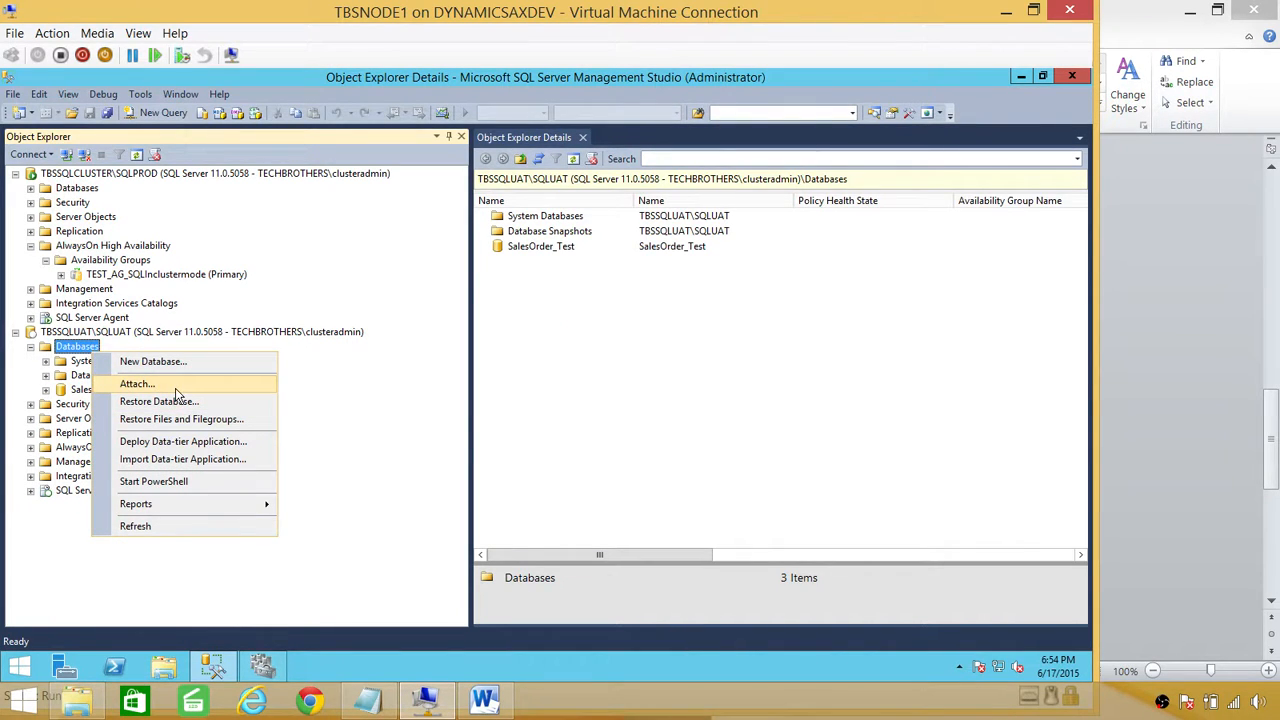
pyautogui.click(180, 401)
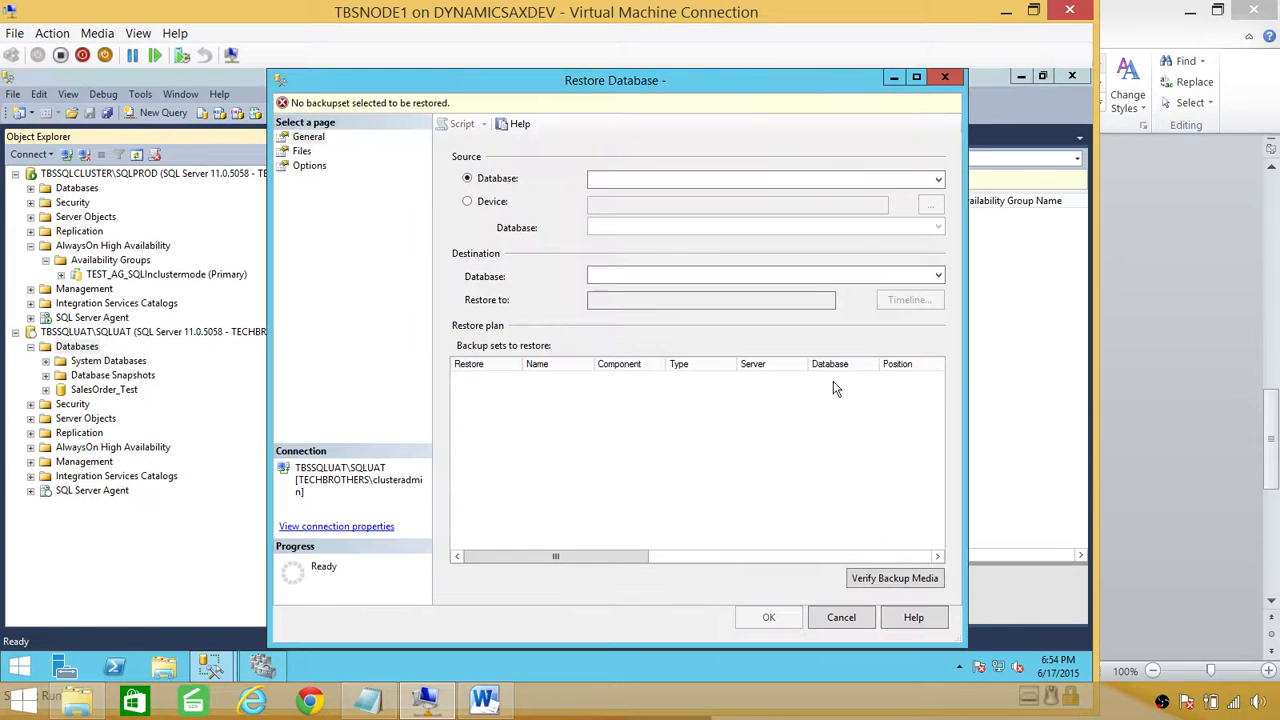
pyautogui.click(483, 204)
pyautogui.click(930, 204)
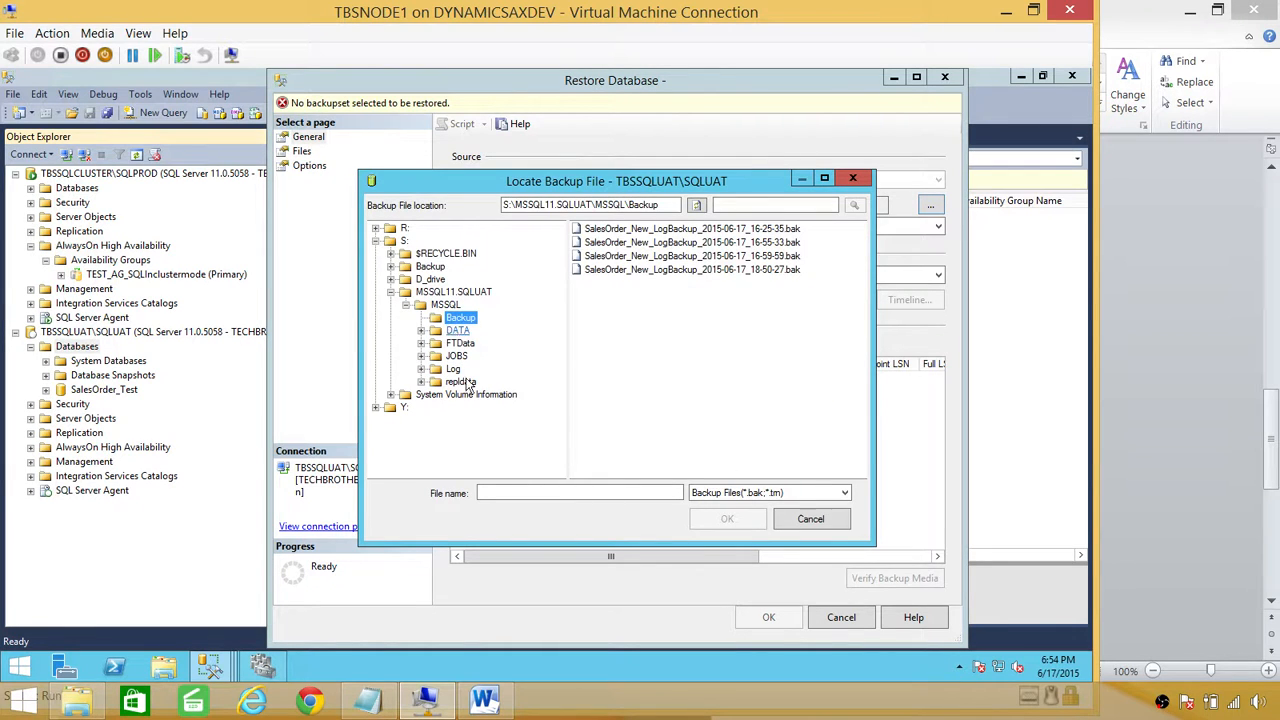
pyautogui.click(392, 292)
pyautogui.click(412, 291)
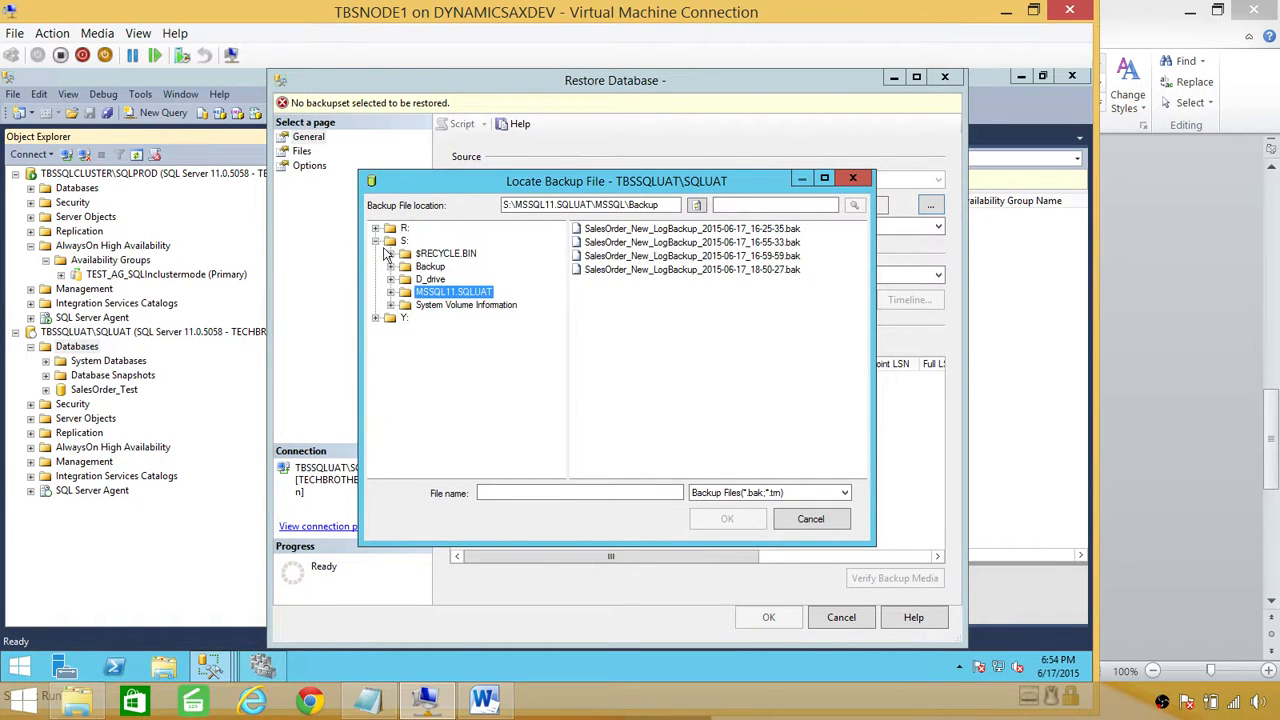
pyautogui.doubleClick(661, 204)
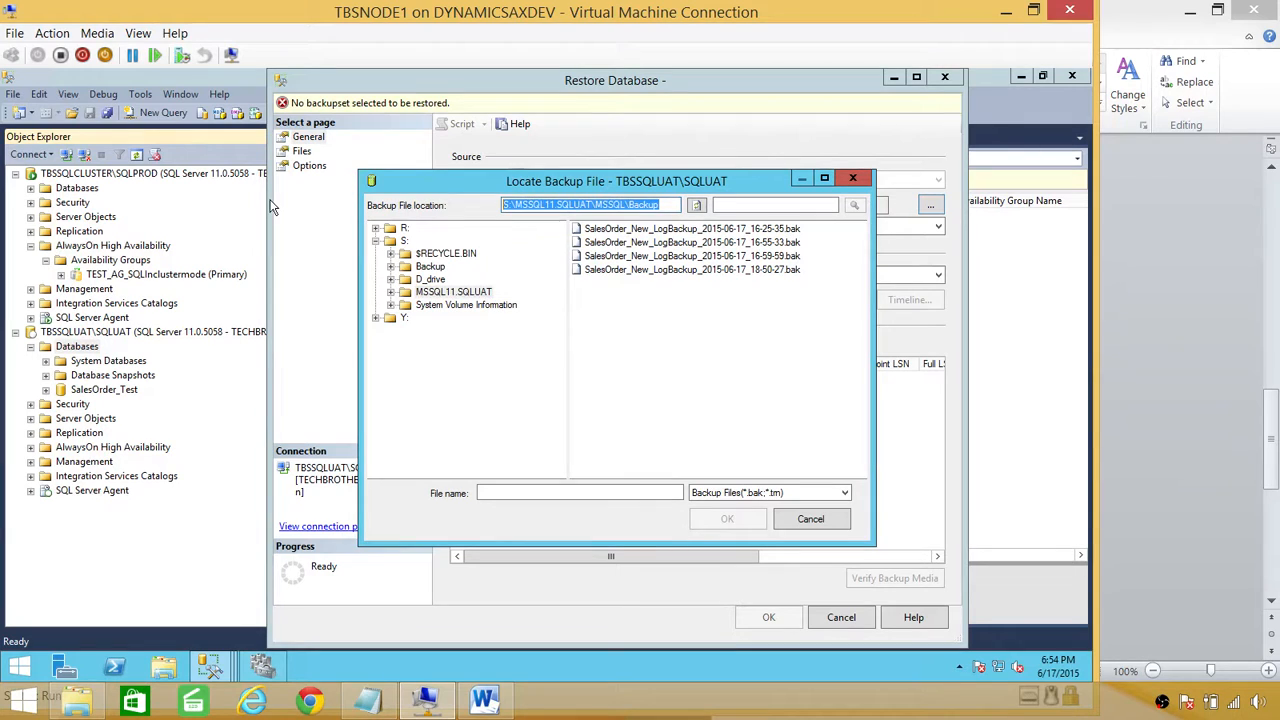
pyautogui.write('\\\\')
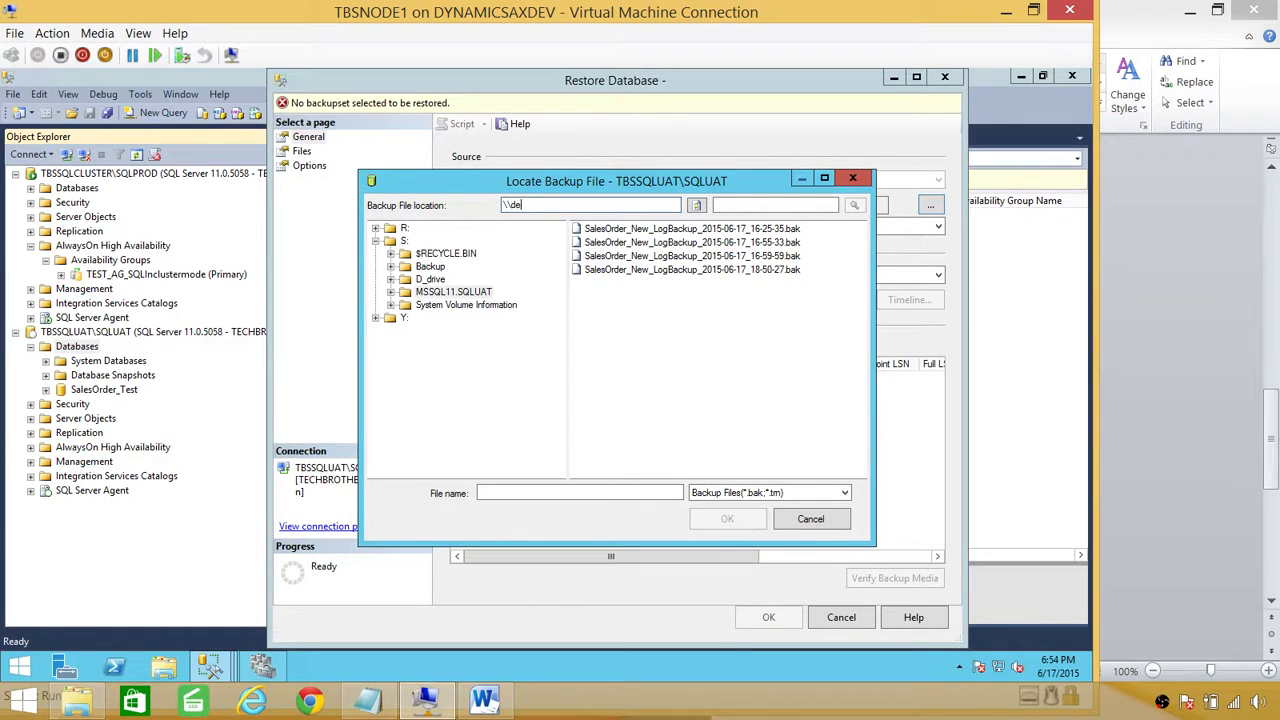
pyautogui.write('dynamicsaxdev\\softw')
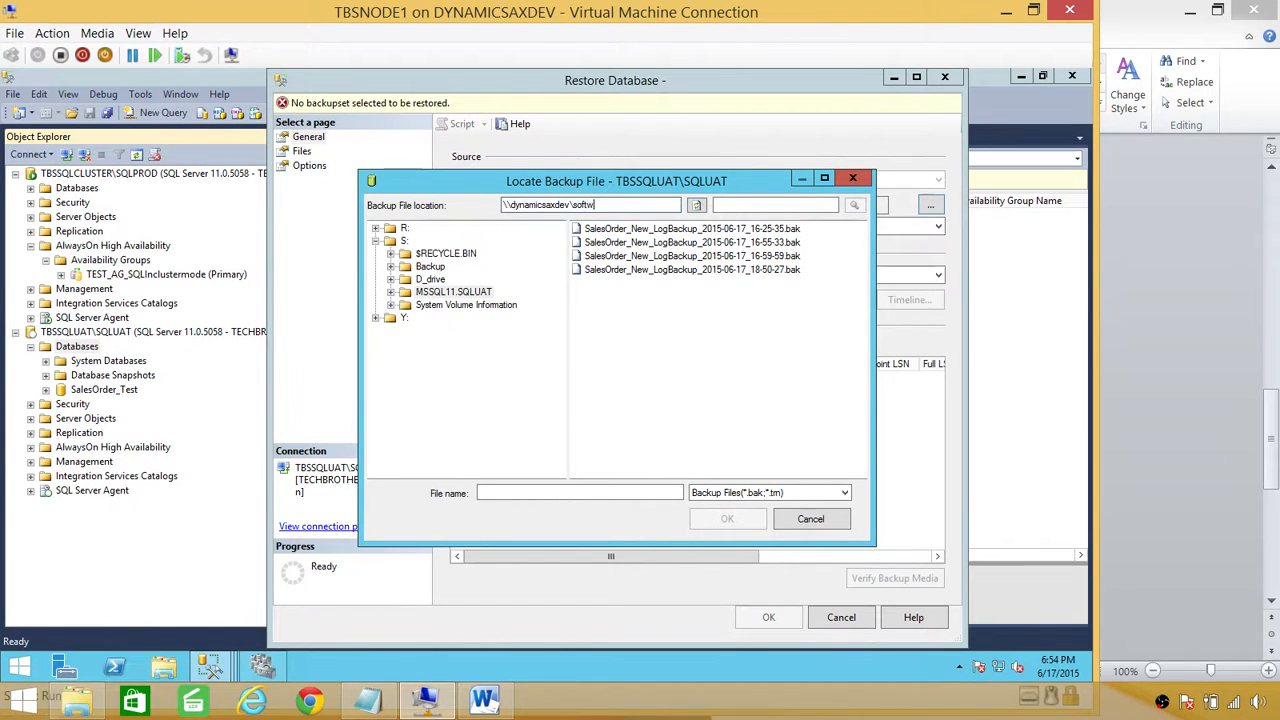
pyautogui.write('are')
pyautogui.press('Return')
pyautogui.click(602, 324)
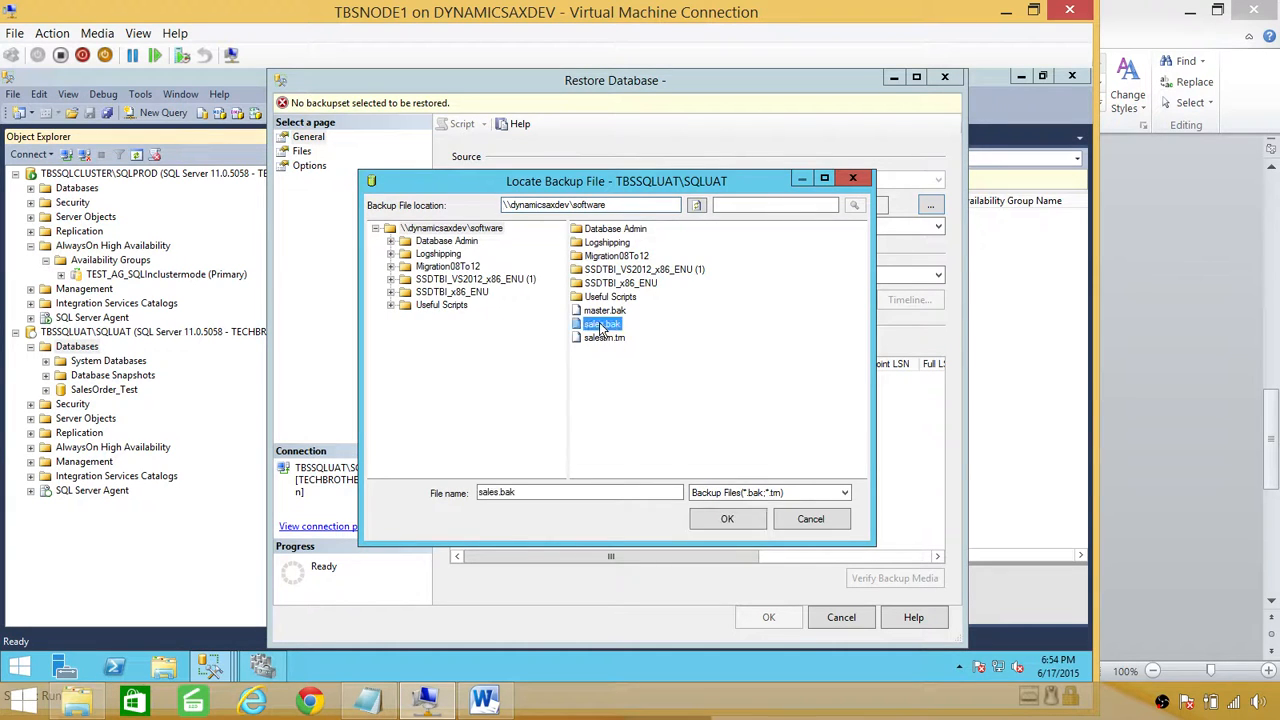
pyautogui.click(727, 518)
pyautogui.click(640, 475)
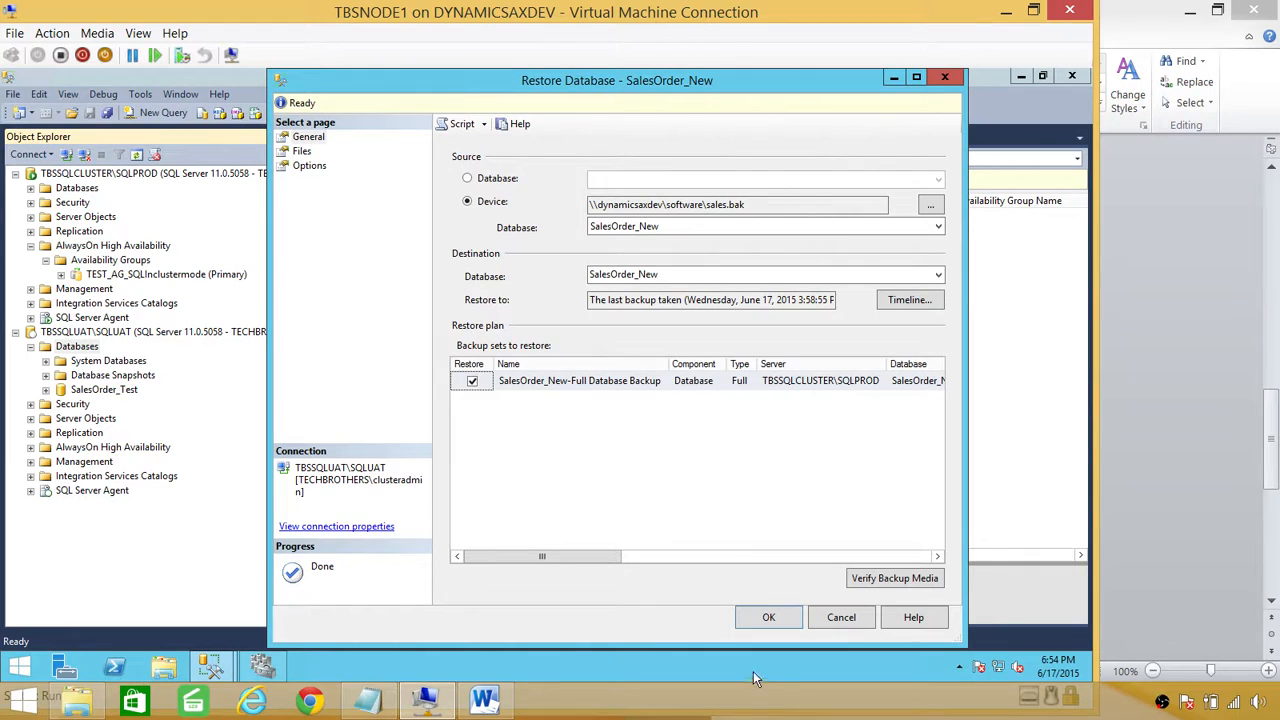
pyautogui.click(841, 617)
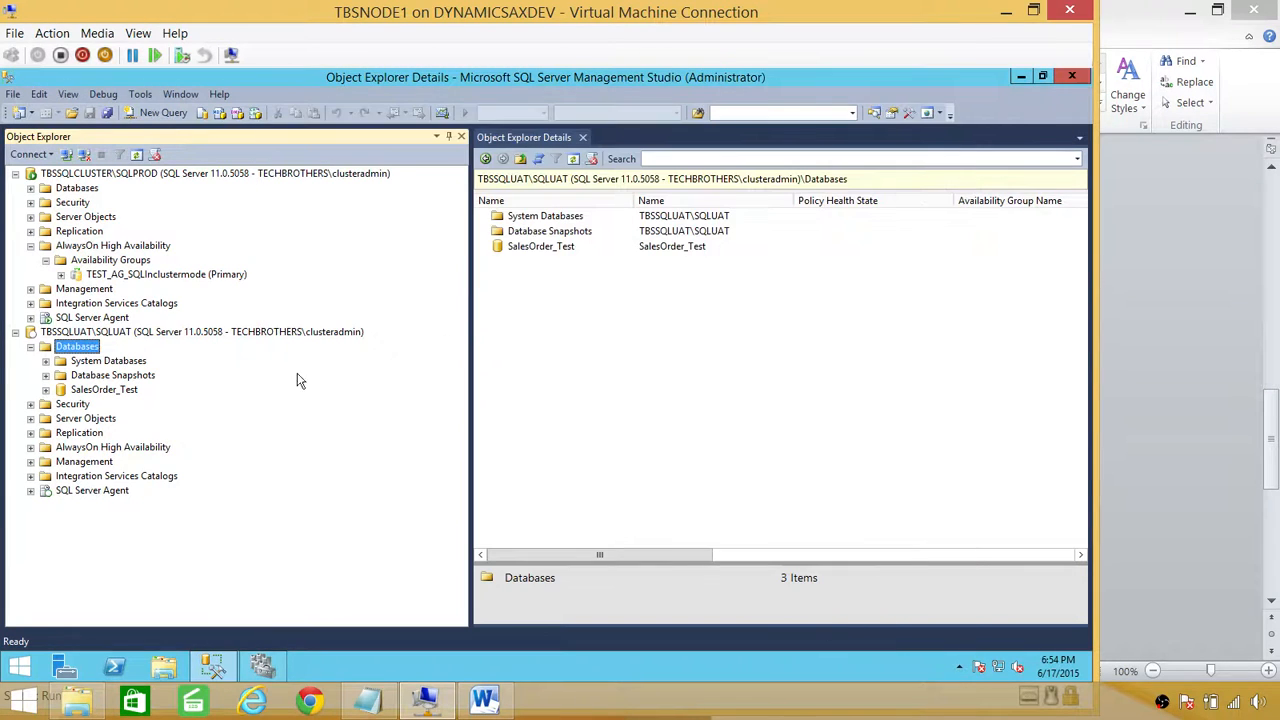
# Step: Start a new database restore on SQLUAT using a backup device as the source
pyautogui.rightClick(73, 353)
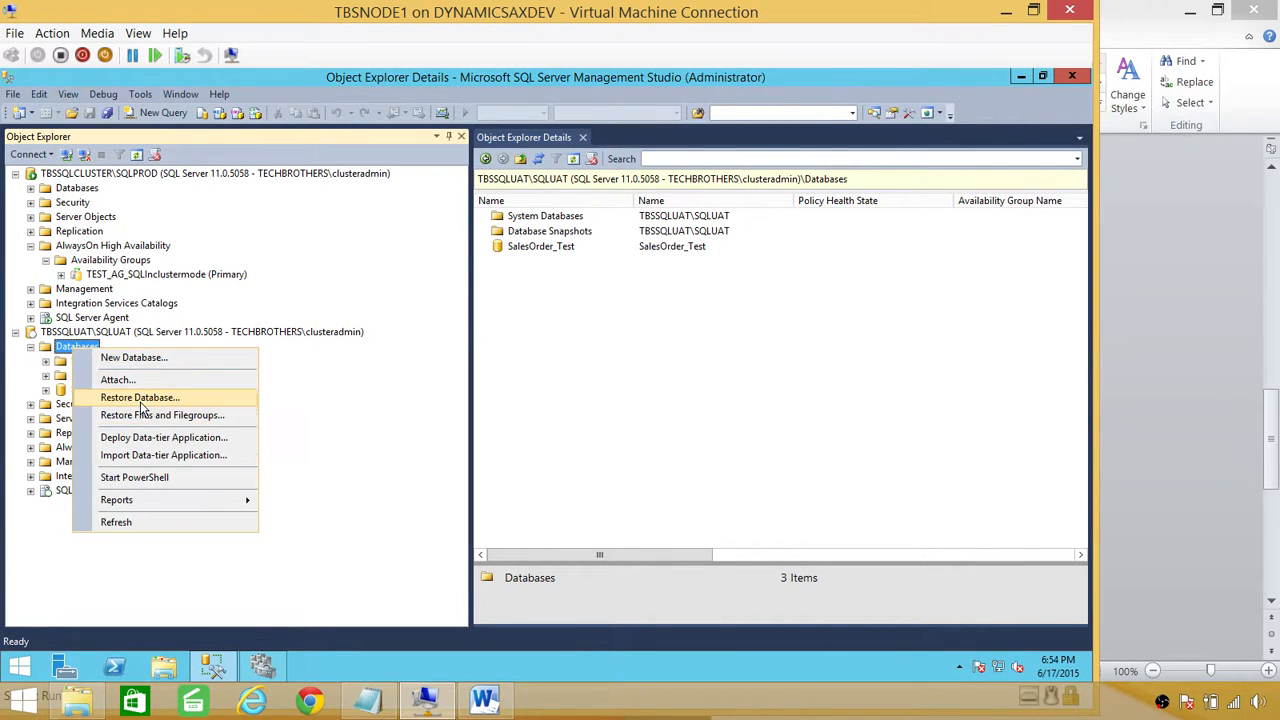
pyautogui.click(140, 398)
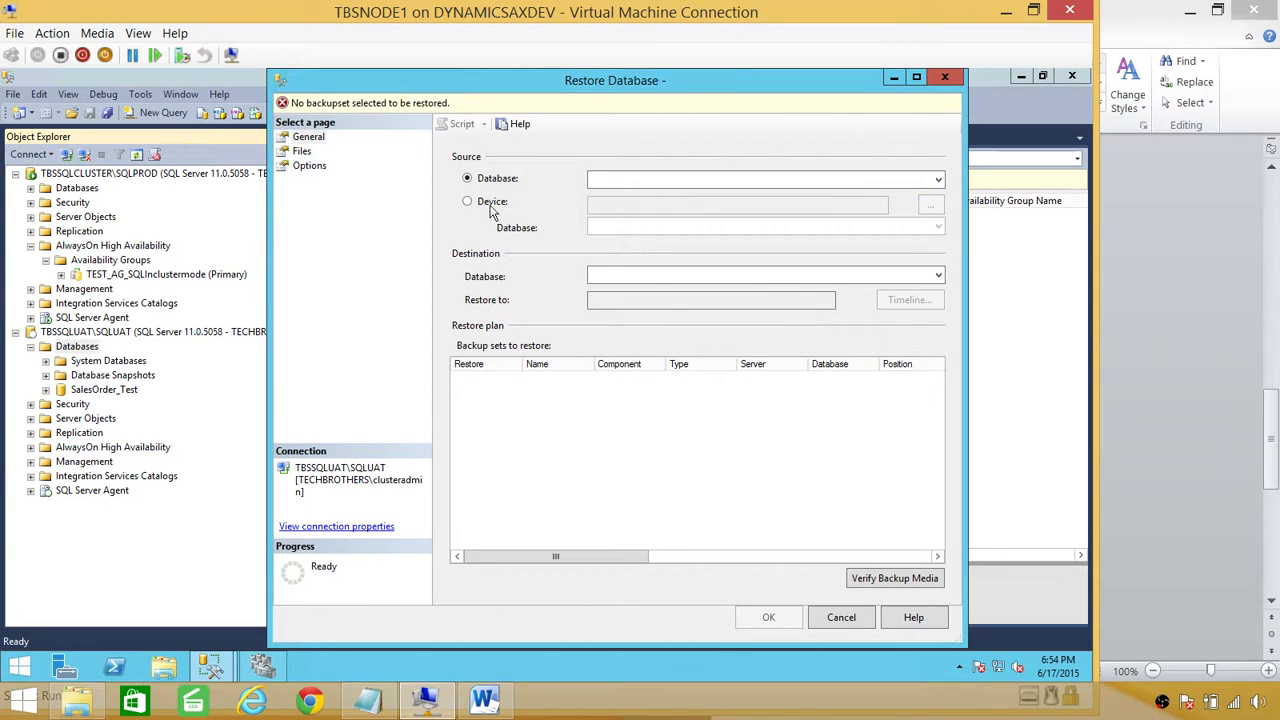
pyautogui.click(490, 205)
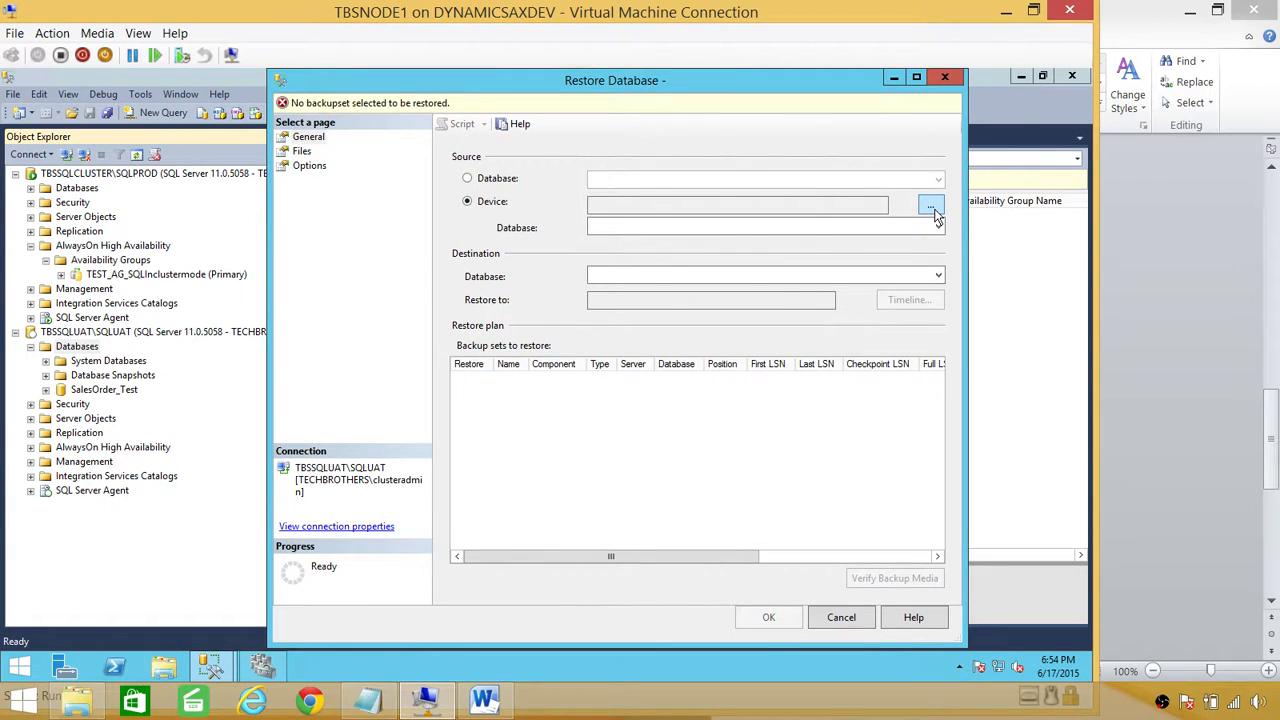
pyautogui.click(931, 207)
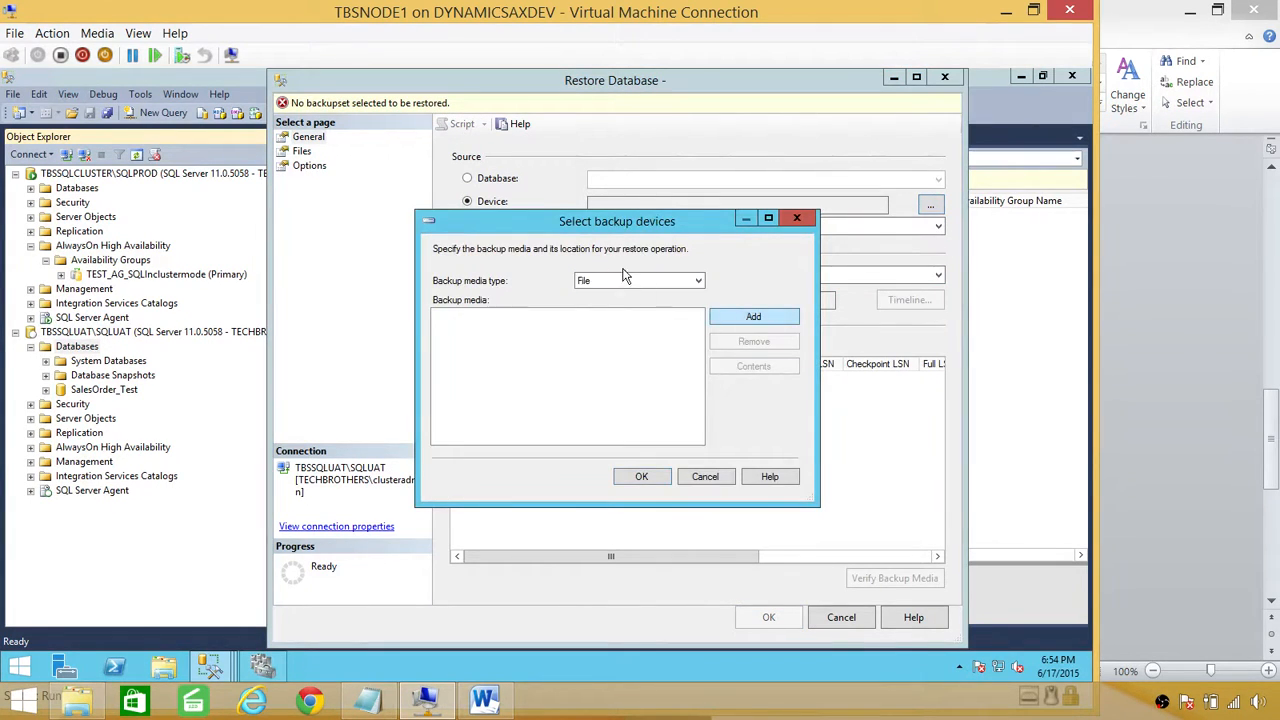
# Step: Add sales.bak and the transaction log backup from \Dynamicsaxdev\software as backup devices
pyautogui.click(753, 316)
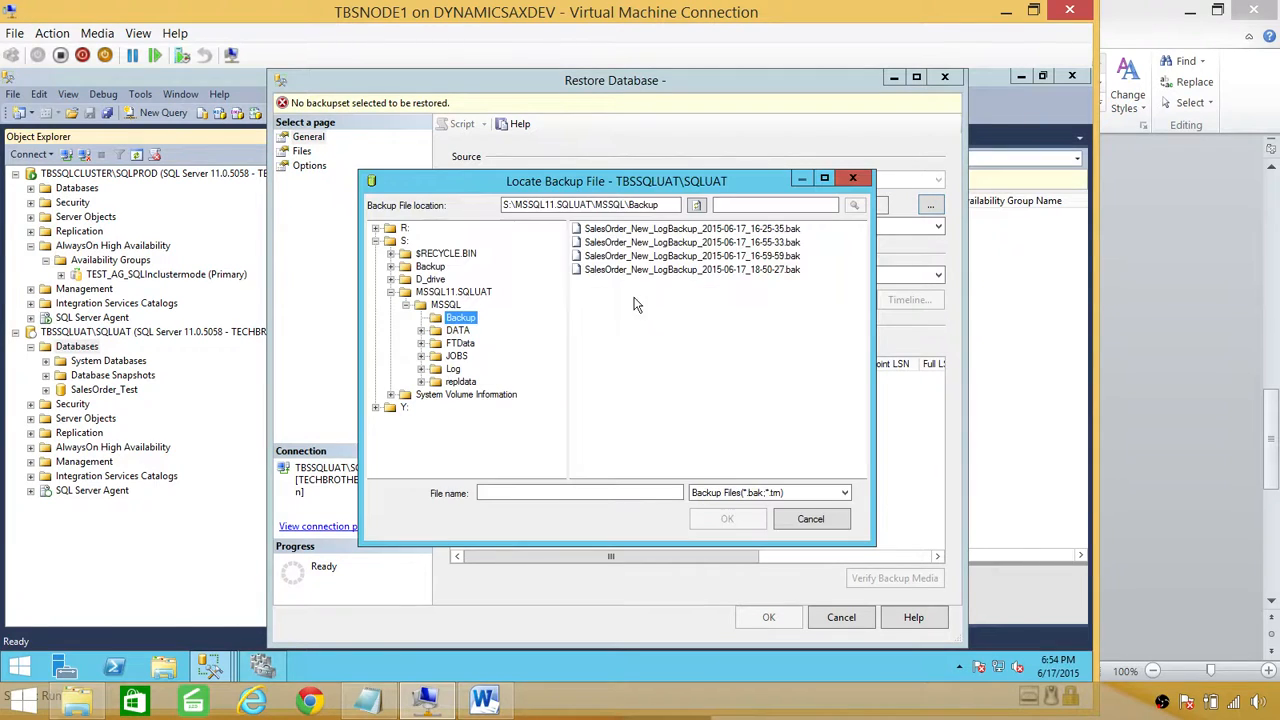
pyautogui.tripleClick(664, 205)
pyautogui.write('\\\\Dynamicsax')
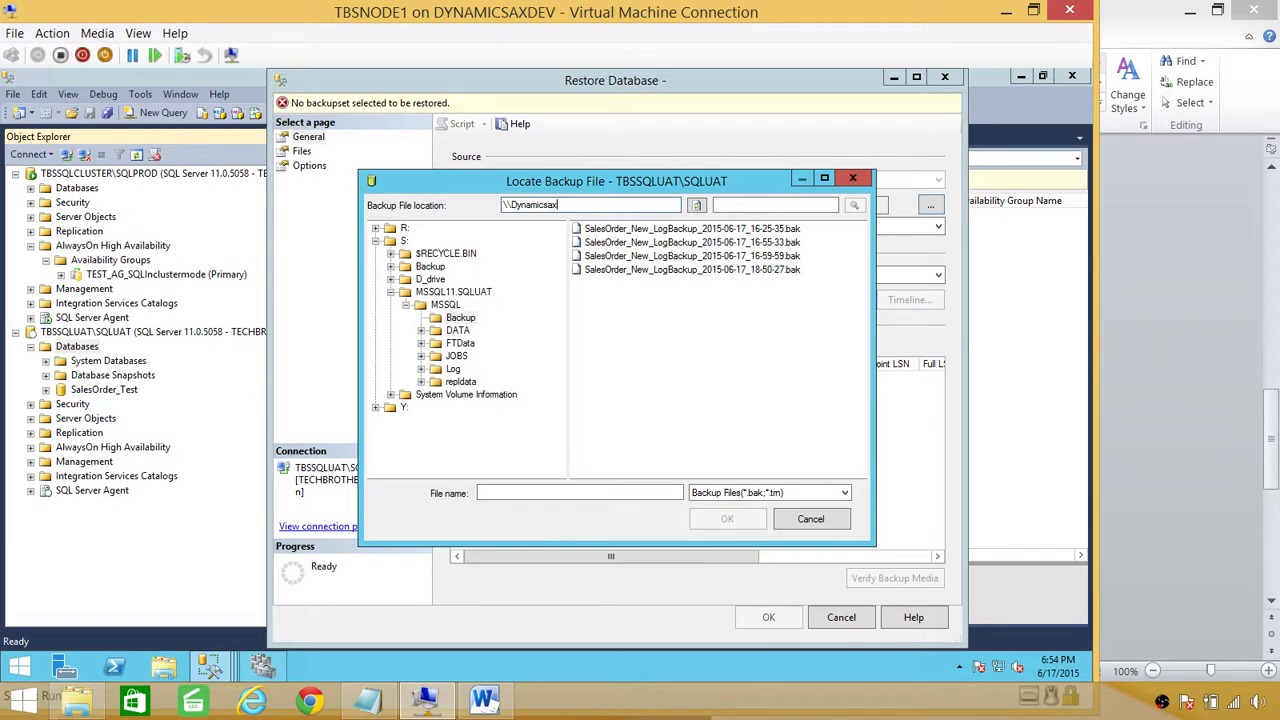
pyautogui.write('dev\\software')
pyautogui.press('Return')
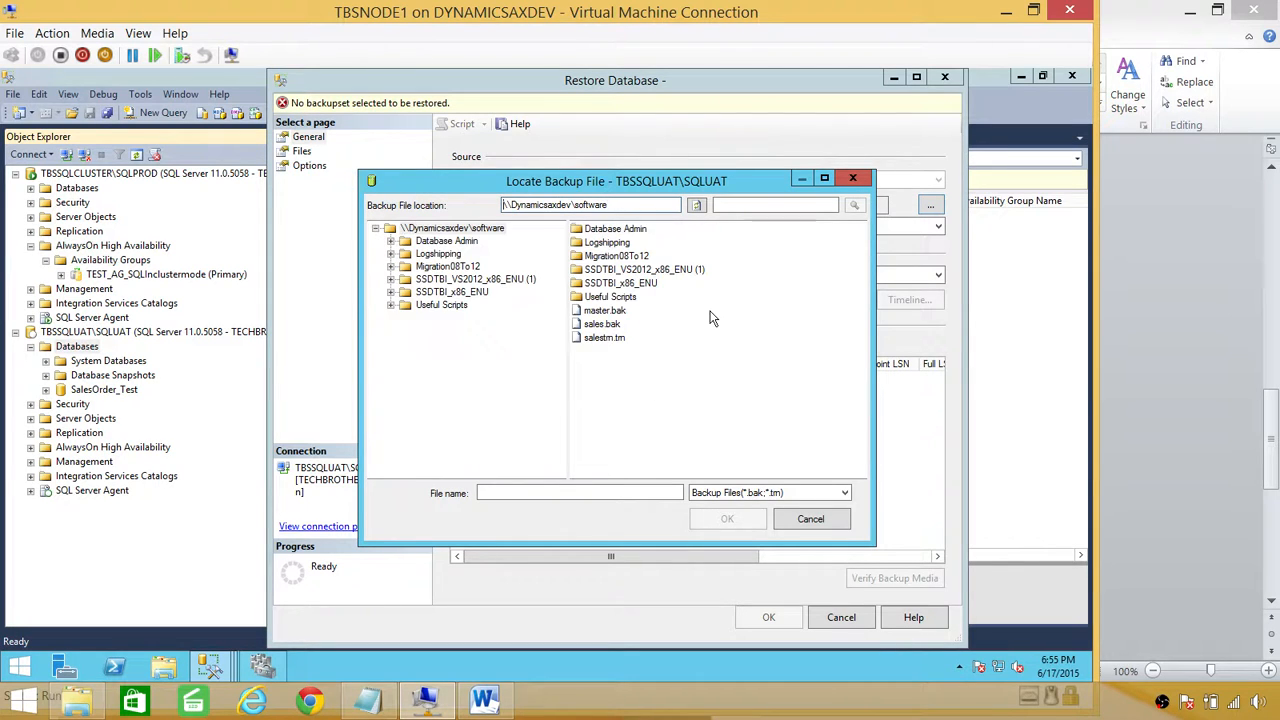
pyautogui.doubleClick(617, 327)
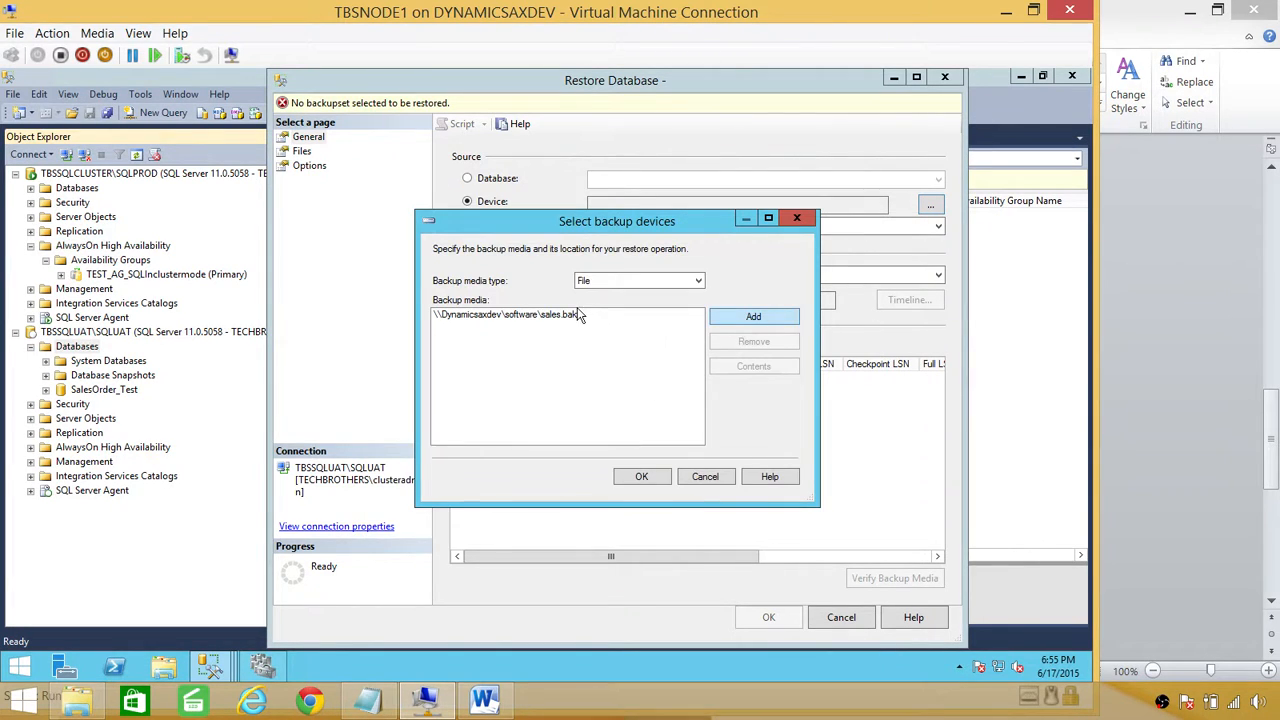
pyautogui.click(724, 315)
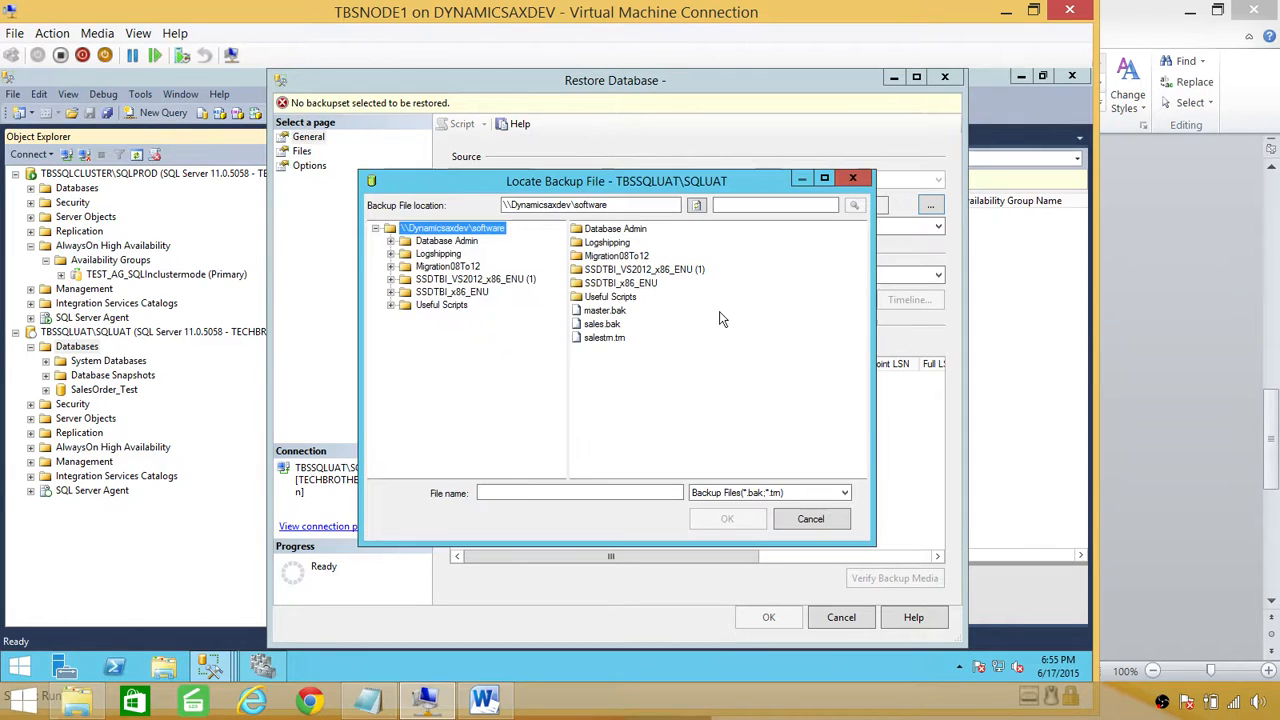
pyautogui.doubleClick(604, 339)
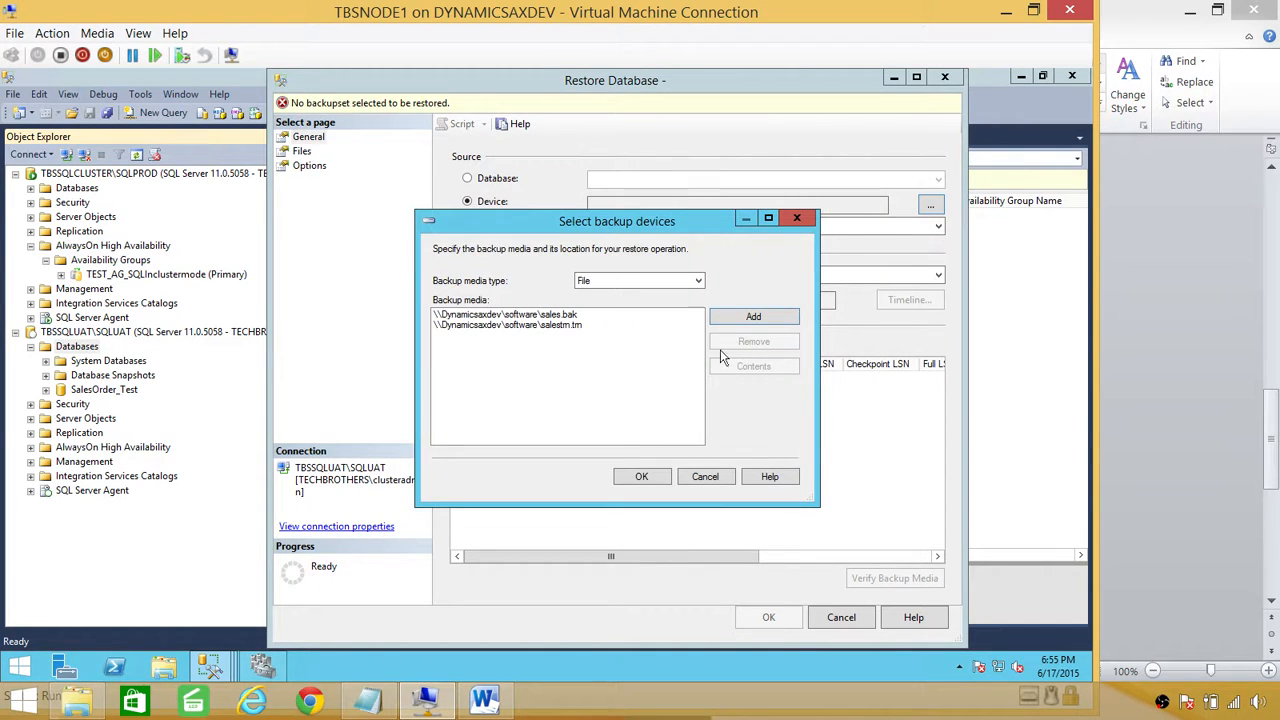
pyautogui.click(650, 475)
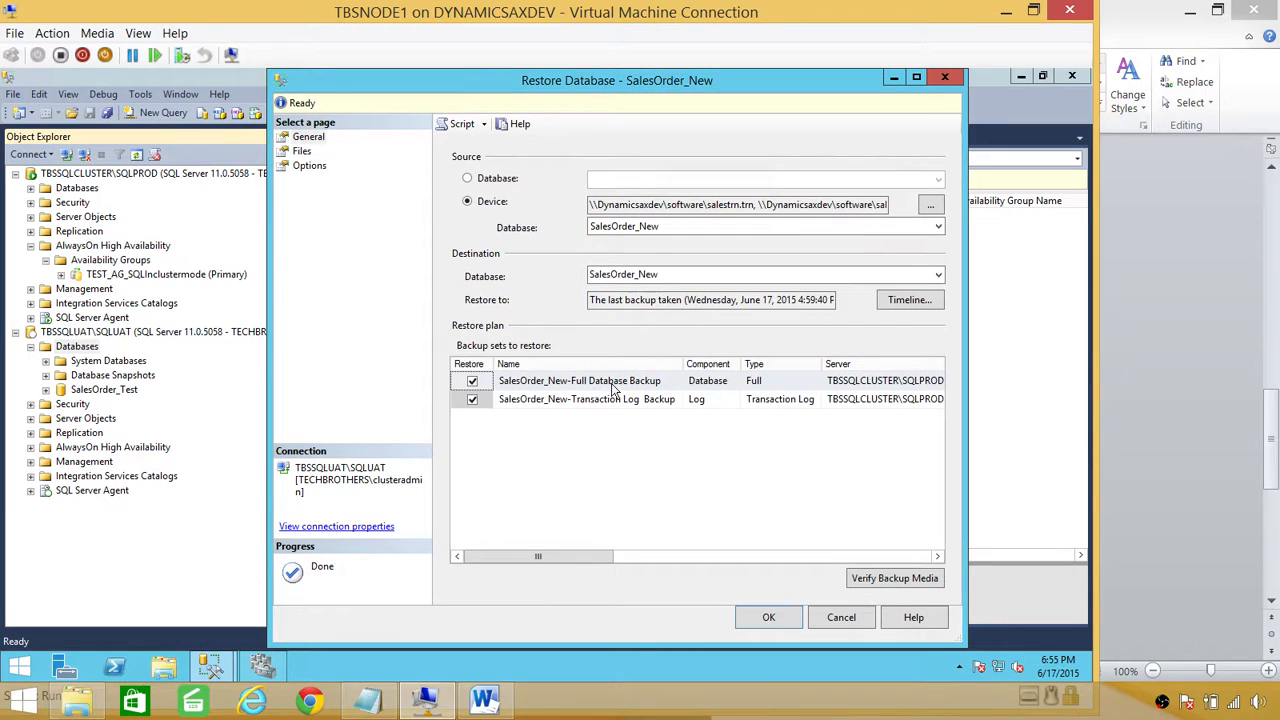
# Step: Relocate all files to the SQLUAT folders and restore SalesOrder_New WITH NORECOVERY
pyautogui.click(304, 154)
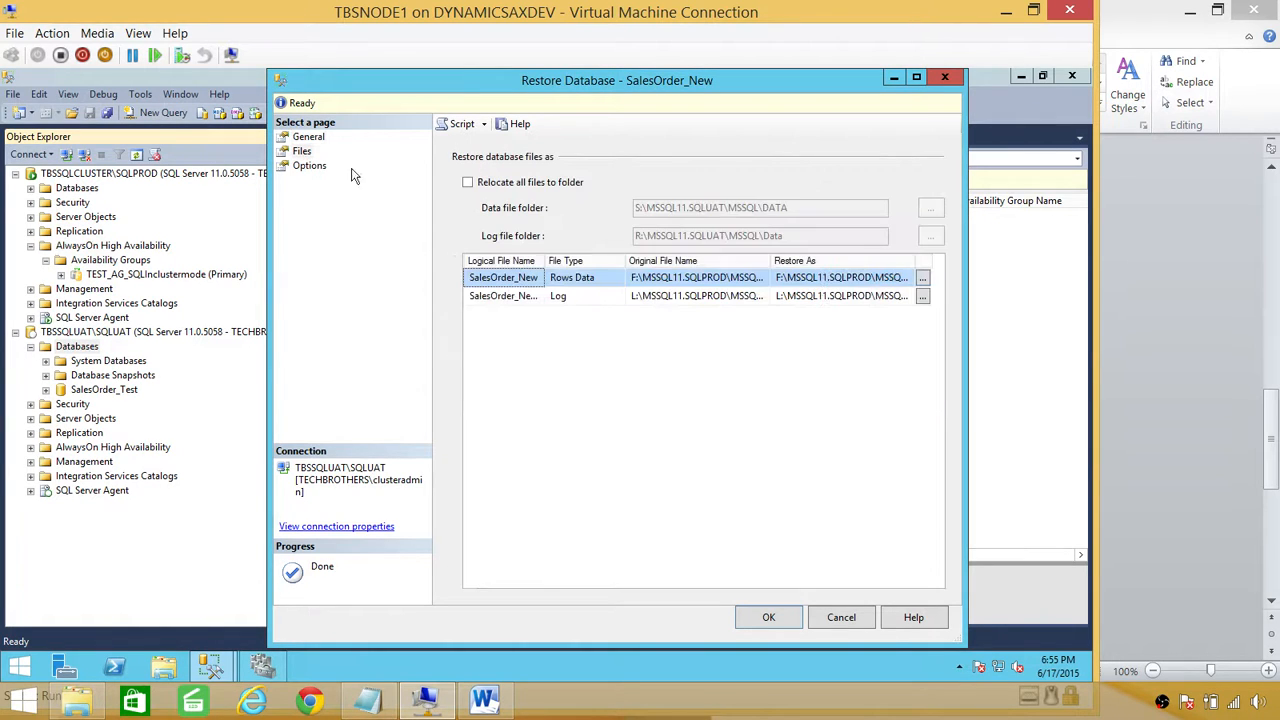
pyautogui.click(468, 182)
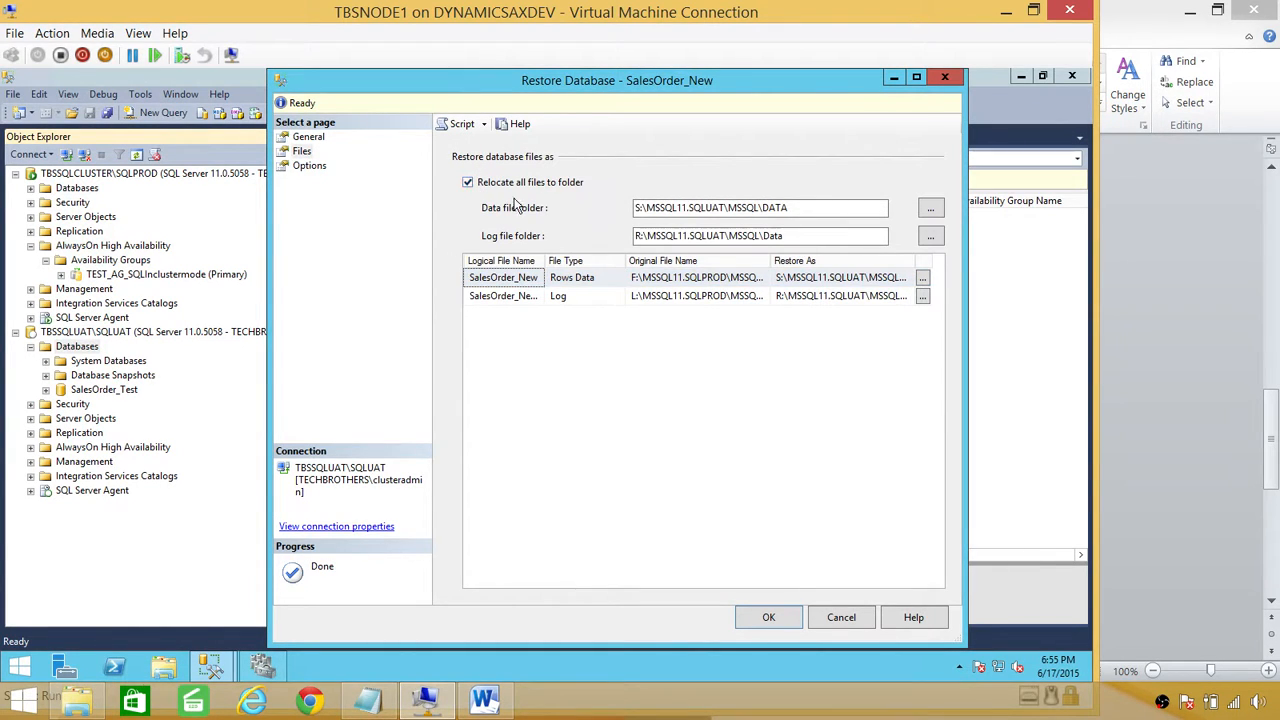
pyautogui.click(312, 167)
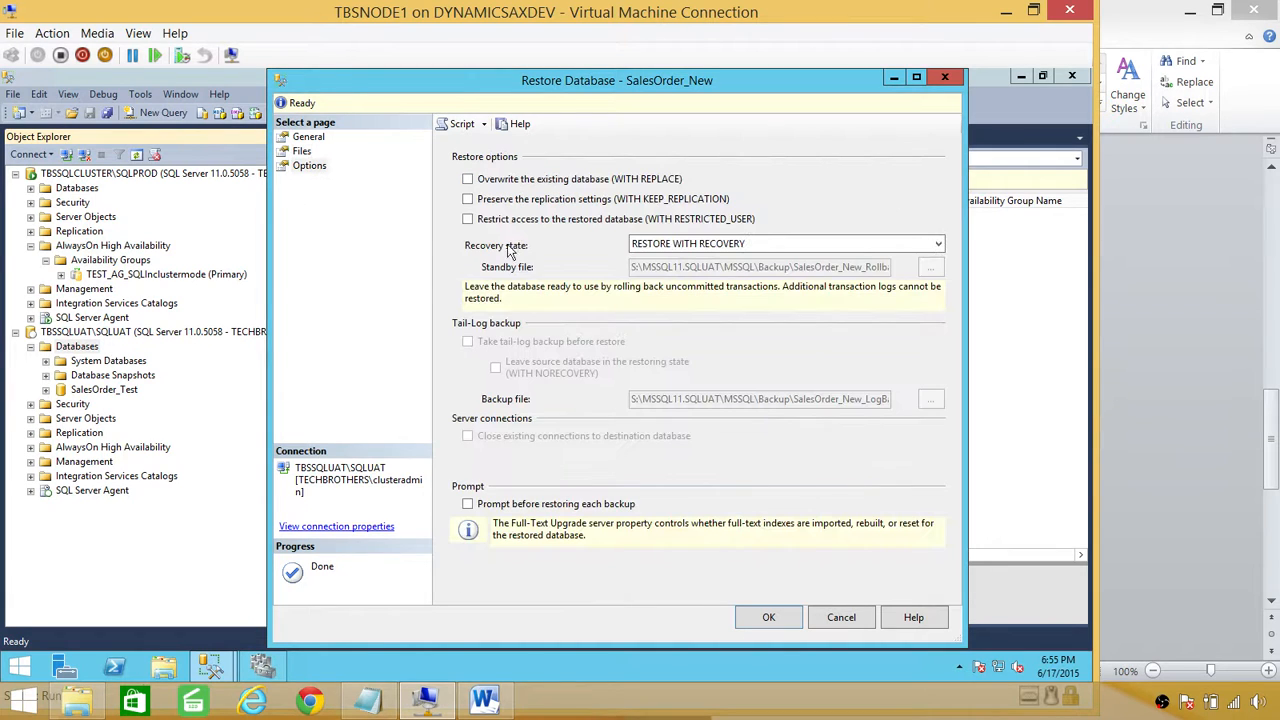
pyautogui.click(700, 245)
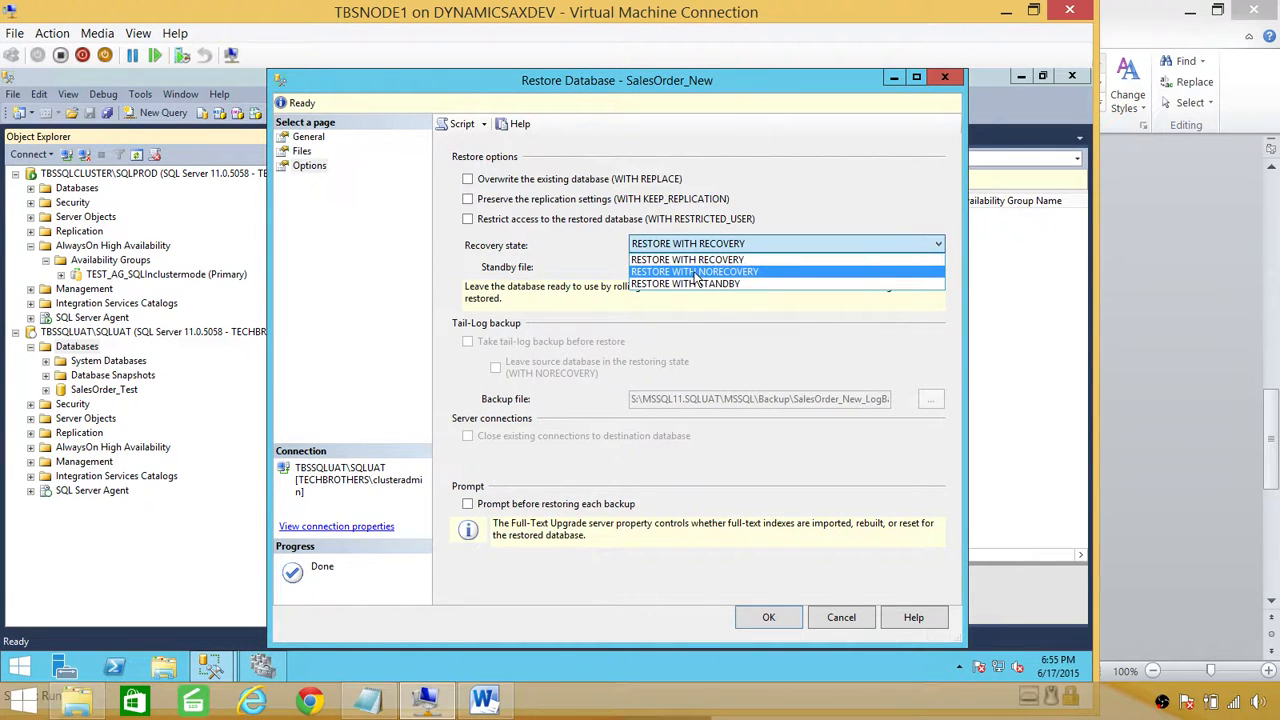
pyautogui.click(697, 272)
pyautogui.click(769, 620)
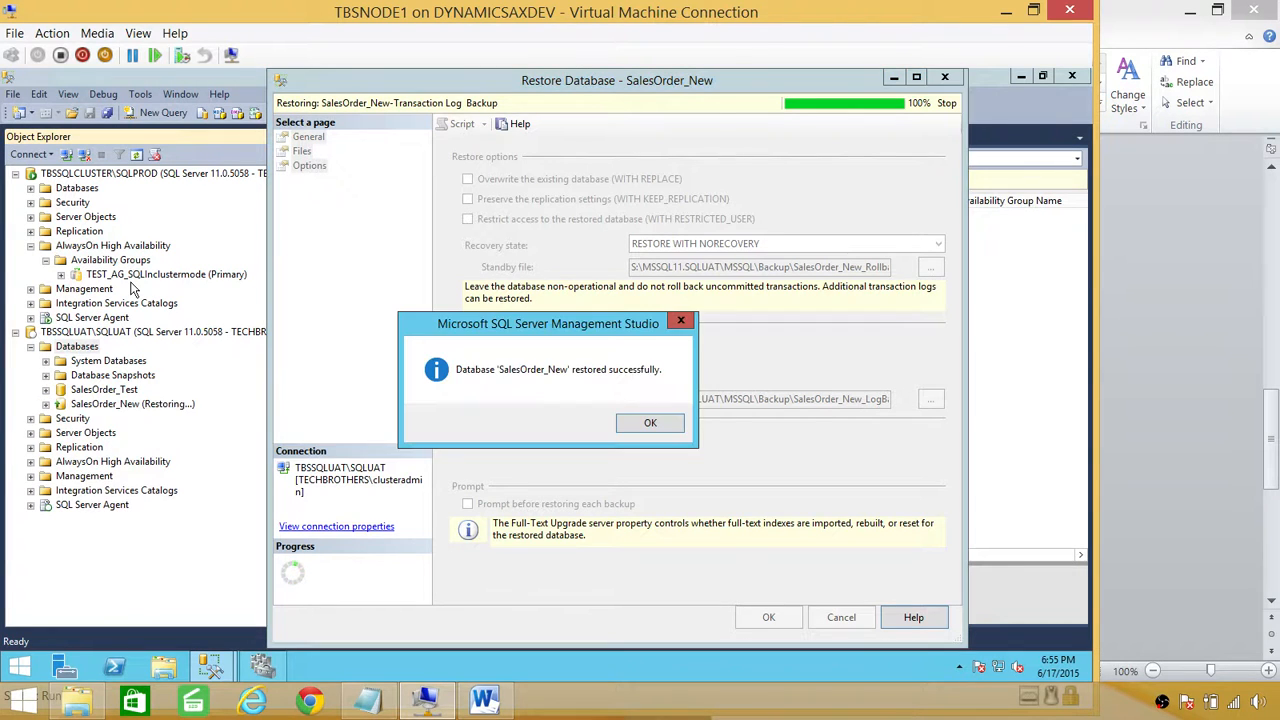
pyautogui.click(650, 422)
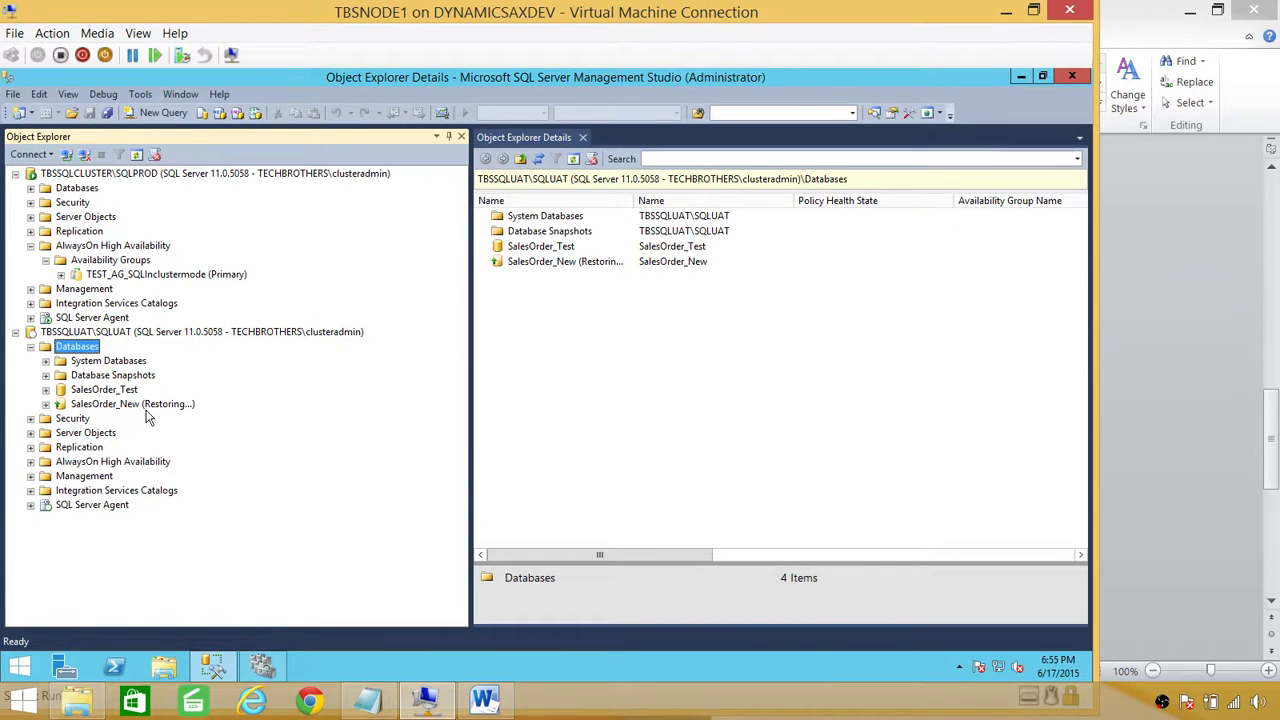
# Step: Launch Add Replica for the TEST_AG_SQLInclustermode availability group
pyautogui.click(117, 274)
pyautogui.rightClick(116, 271)
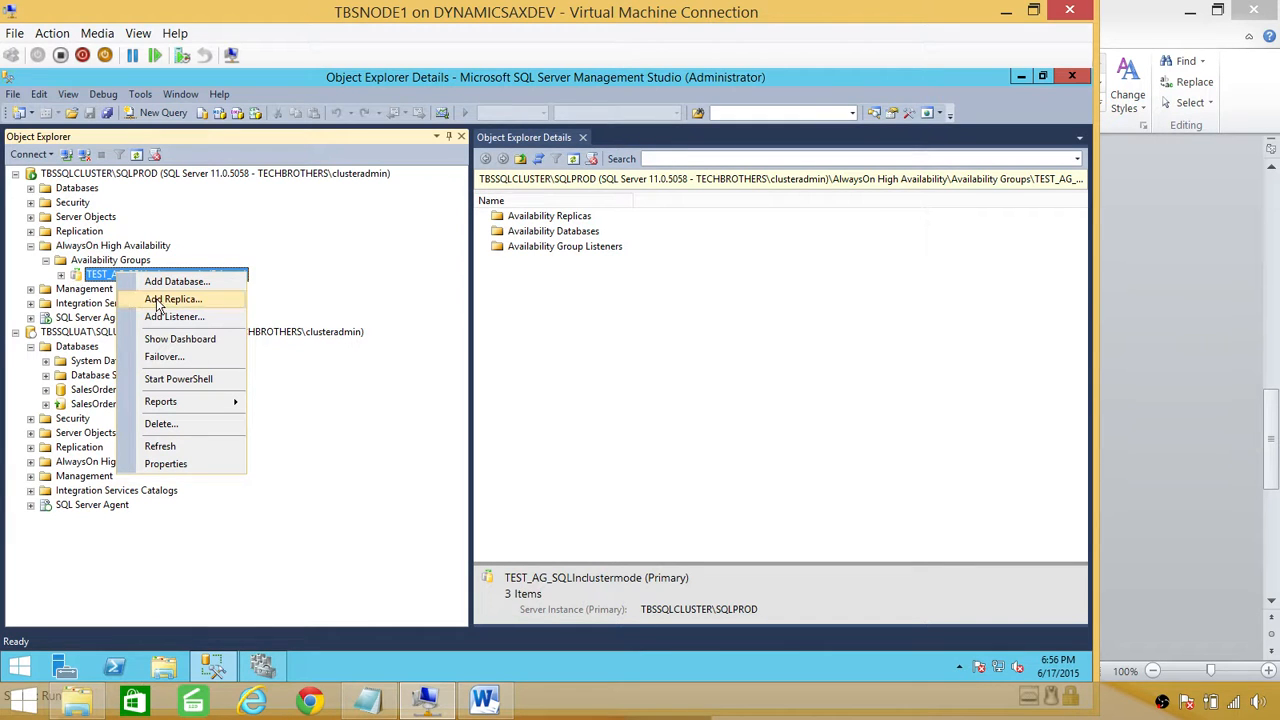
pyautogui.click(132, 299)
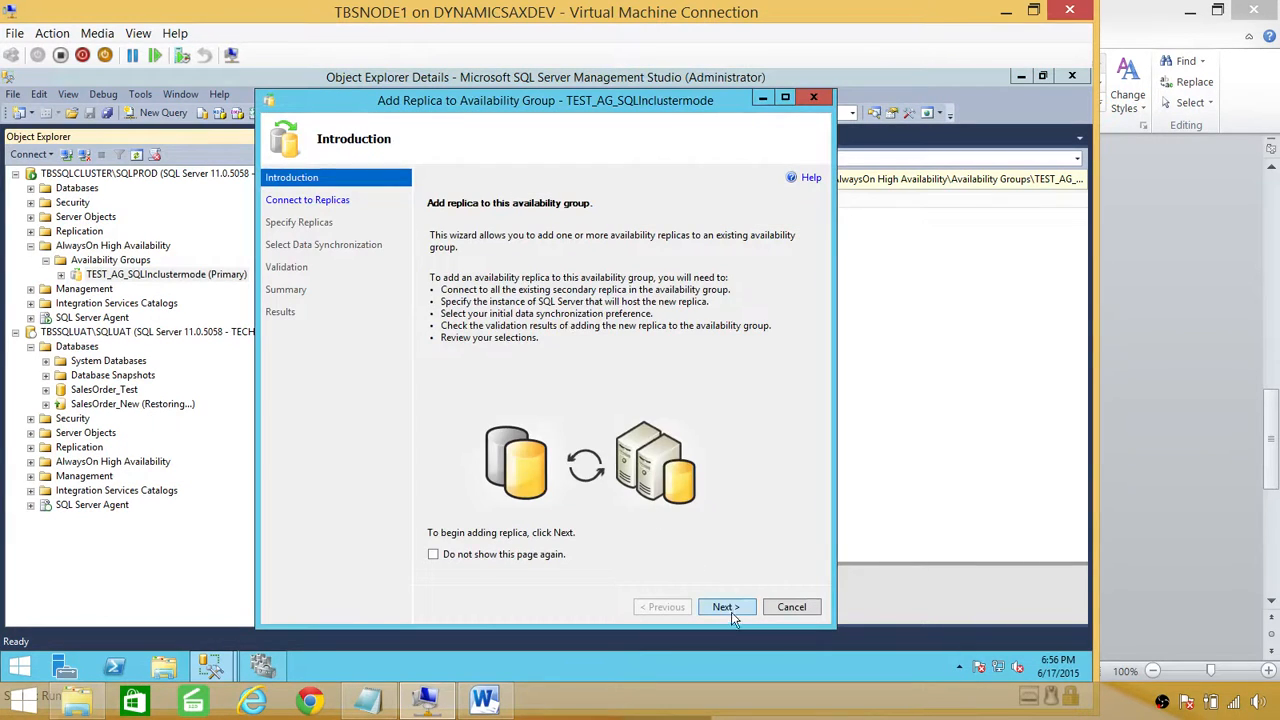
# Step: Connect the Add Replica wizard to SQLUAT using Windows authentication
pyautogui.click(729, 606)
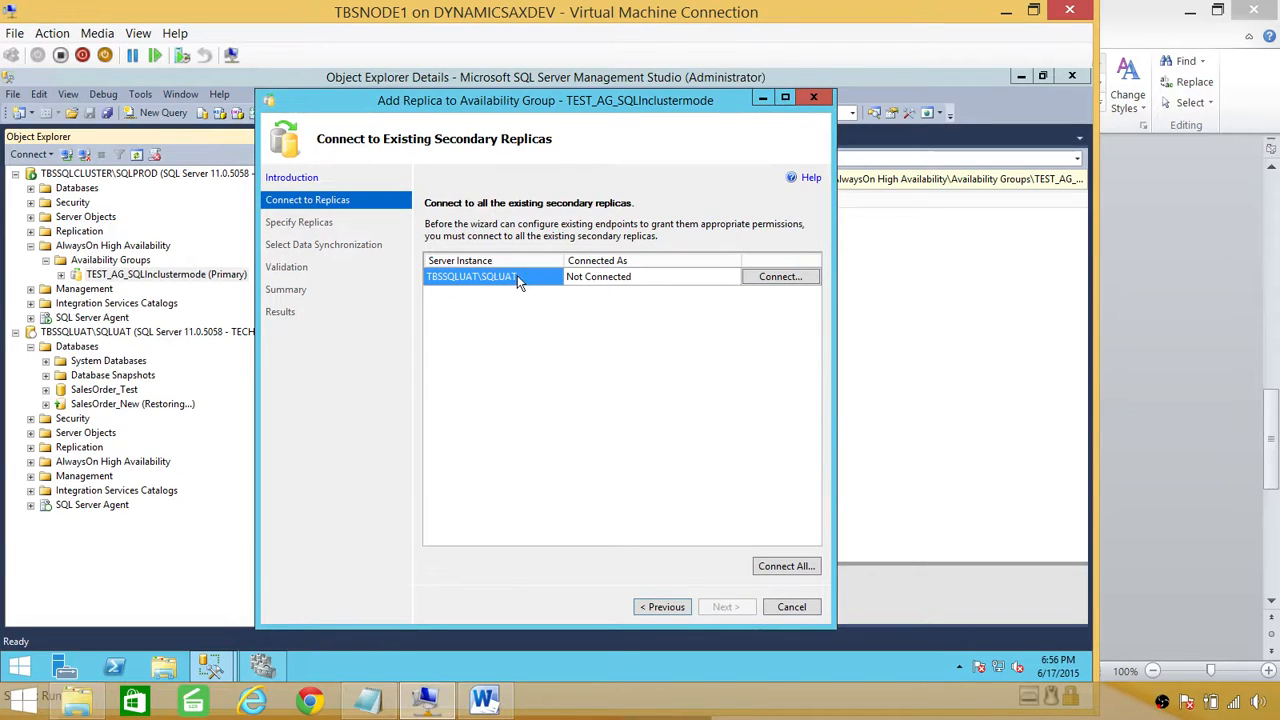
pyautogui.click(805, 278)
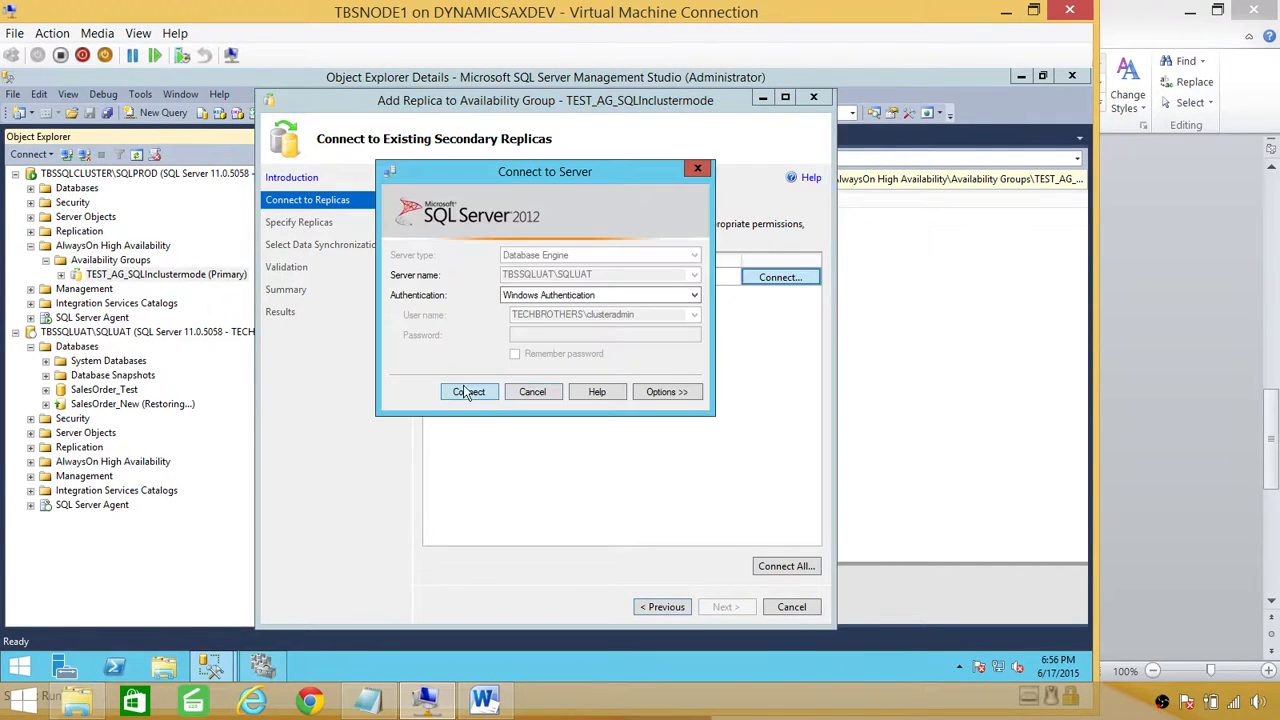
pyautogui.click(468, 392)
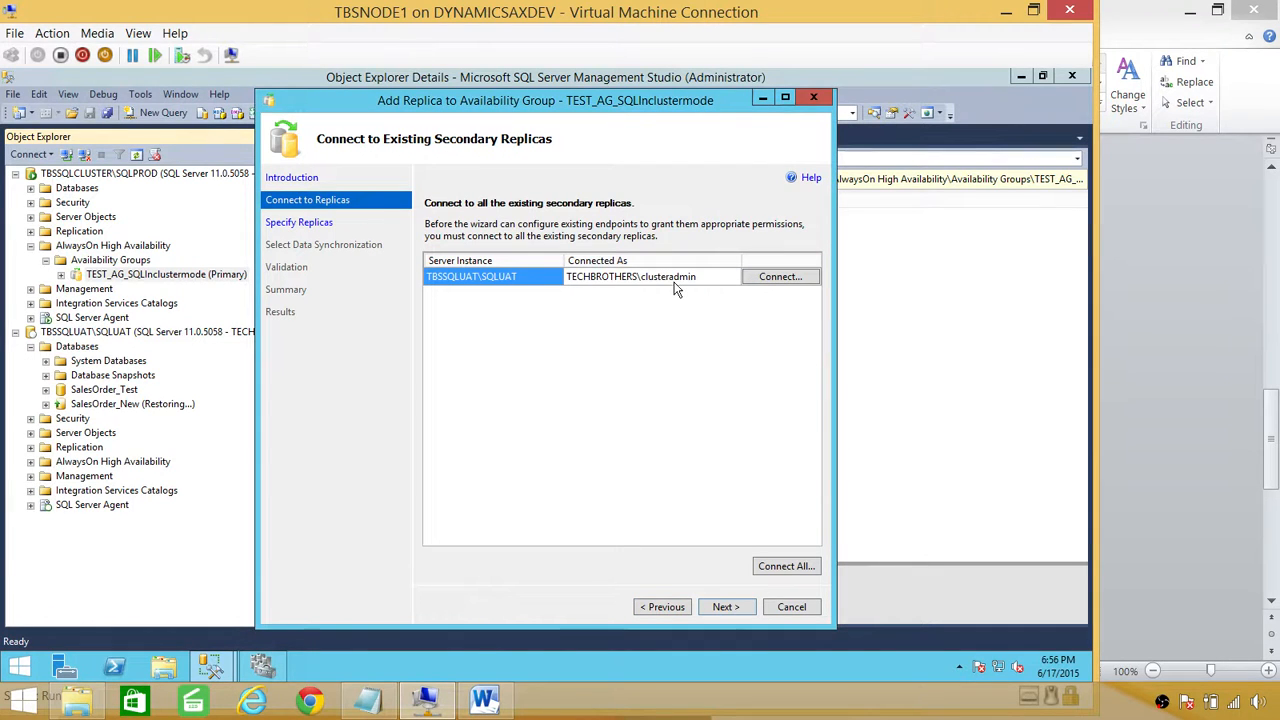
pyautogui.click(723, 606)
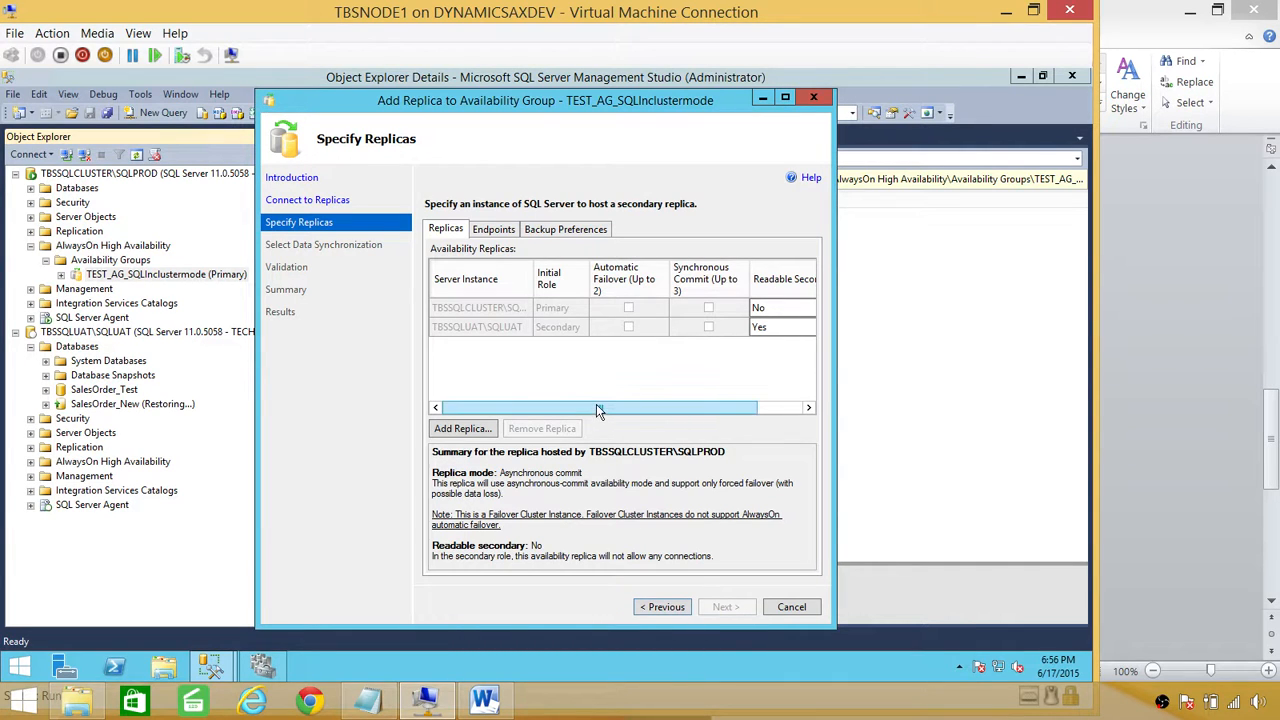
# Step: Review the Replicas, Endpoints and Backup Preferences settings, then cancel the wizard
pyautogui.moveTo(598, 411)
pyautogui.mouseDown()
pyautogui.moveTo(703, 410)
pyautogui.moveTo(587, 399)
pyautogui.mouseUp()
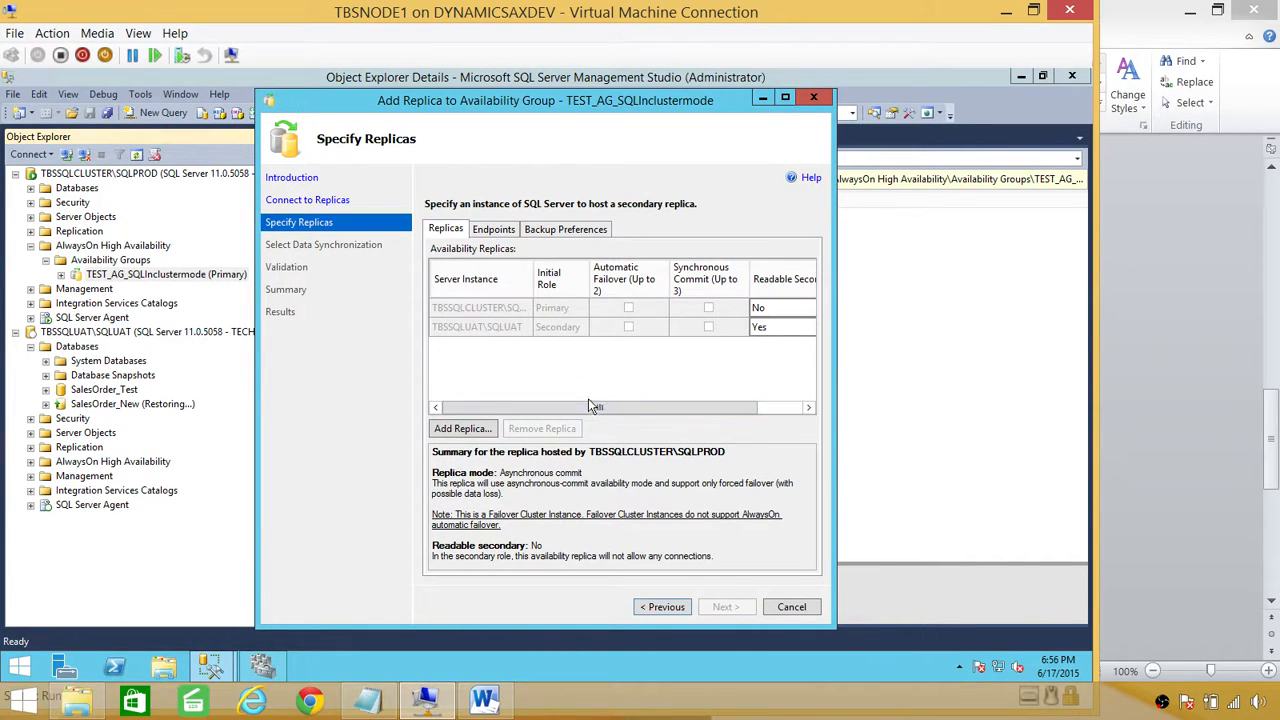
pyautogui.click(509, 229)
pyautogui.click(558, 229)
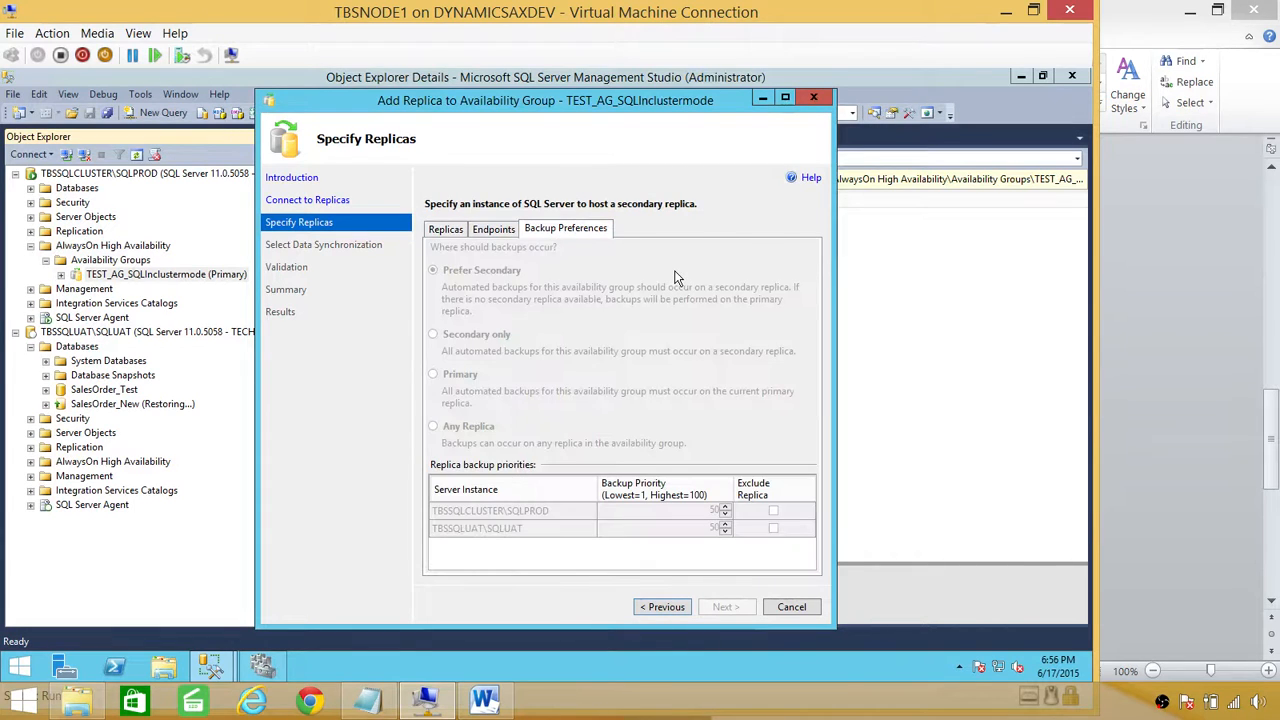
pyautogui.click(446, 229)
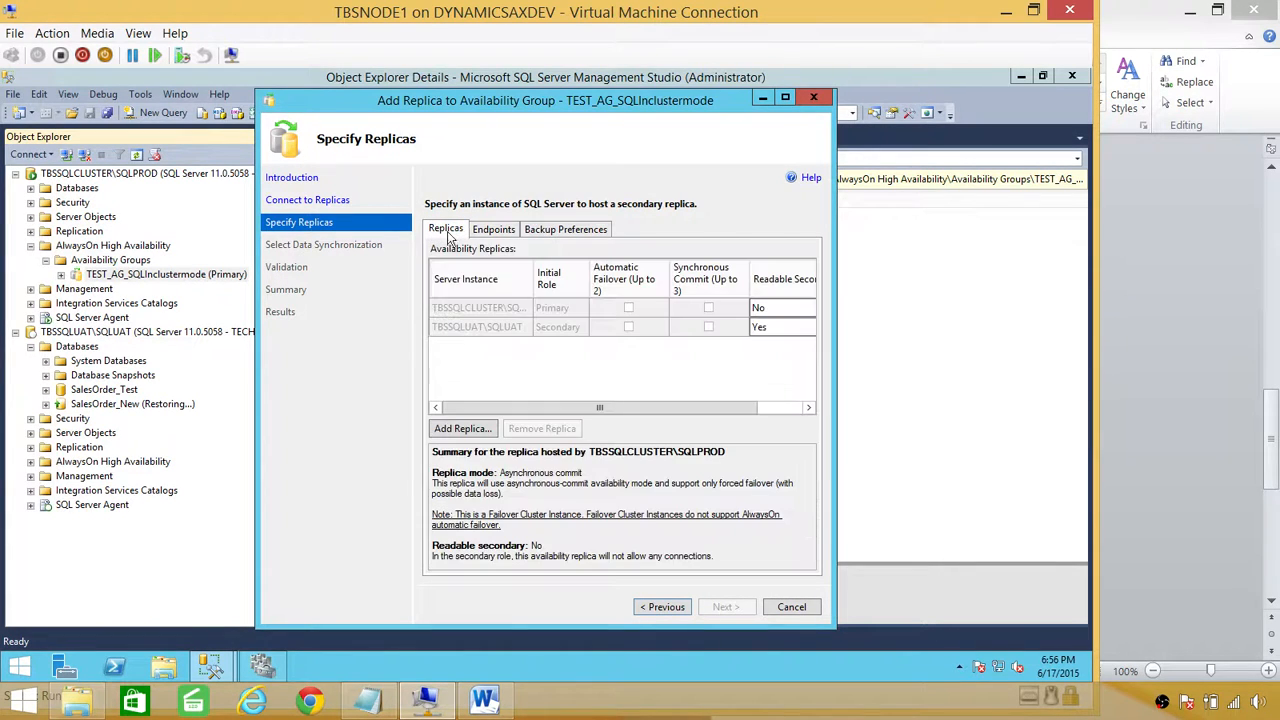
pyautogui.click(788, 612)
pyautogui.click(617, 427)
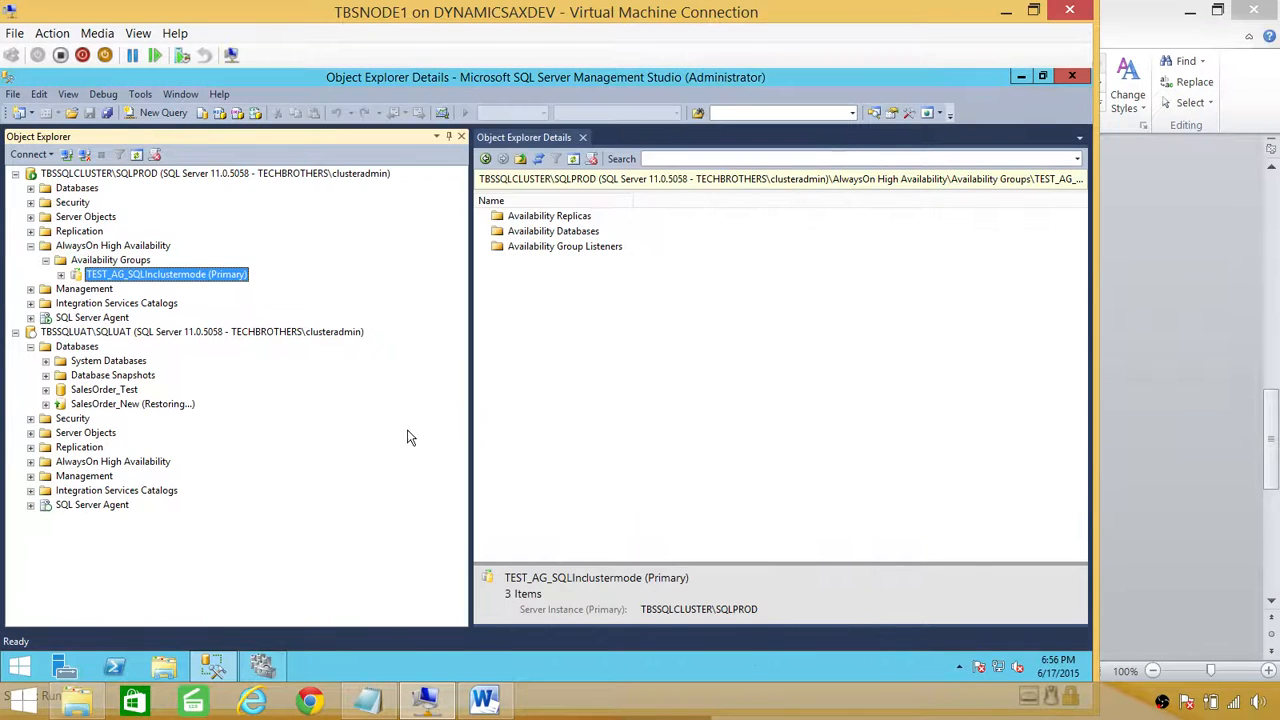
# Step: Expand TEST_AG_SQLInclustermode to view its replicas and SalesOrder_New's synchronization state
pyautogui.click(61, 275)
pyautogui.click(164, 303)
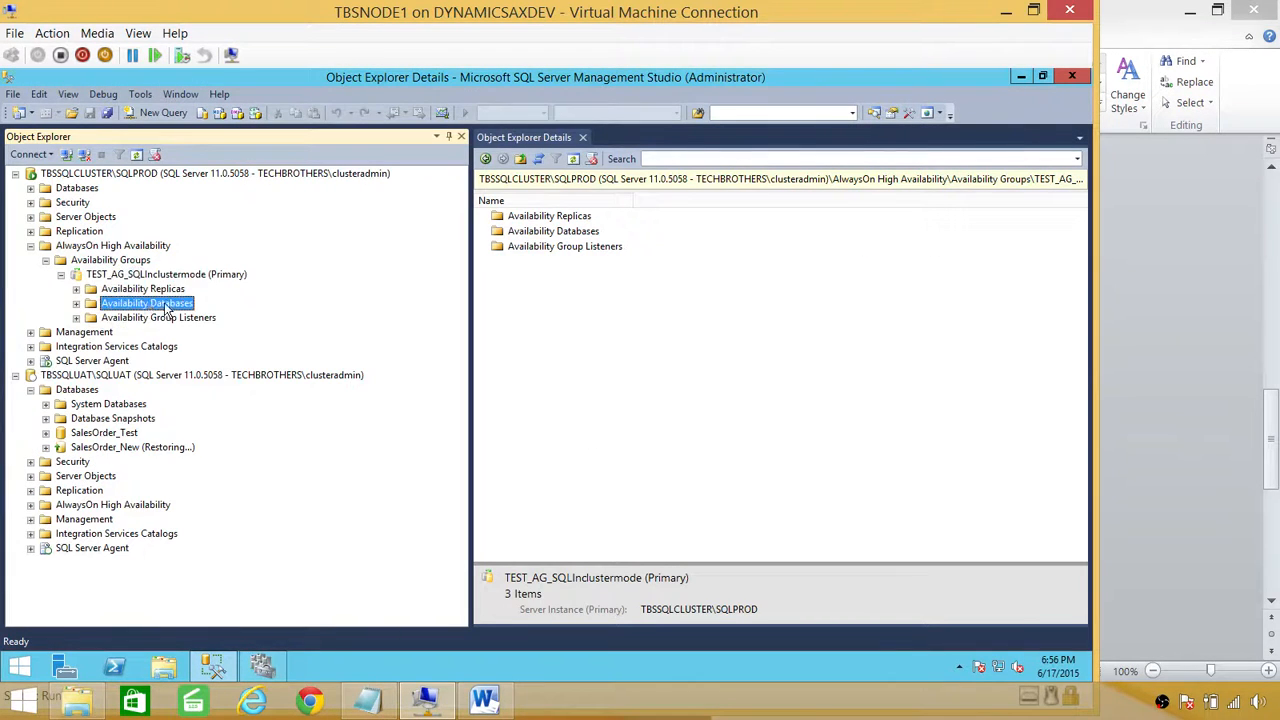
pyautogui.click(150, 292)
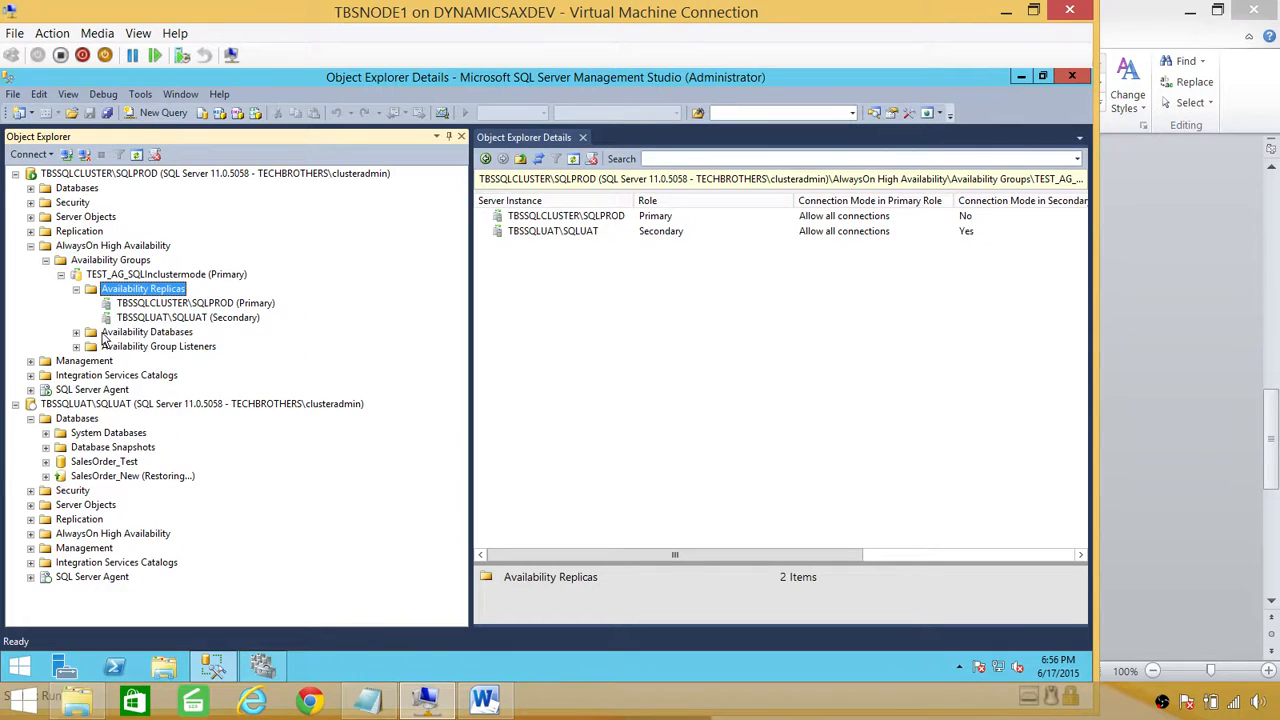
pyautogui.click(77, 332)
pyautogui.click(143, 347)
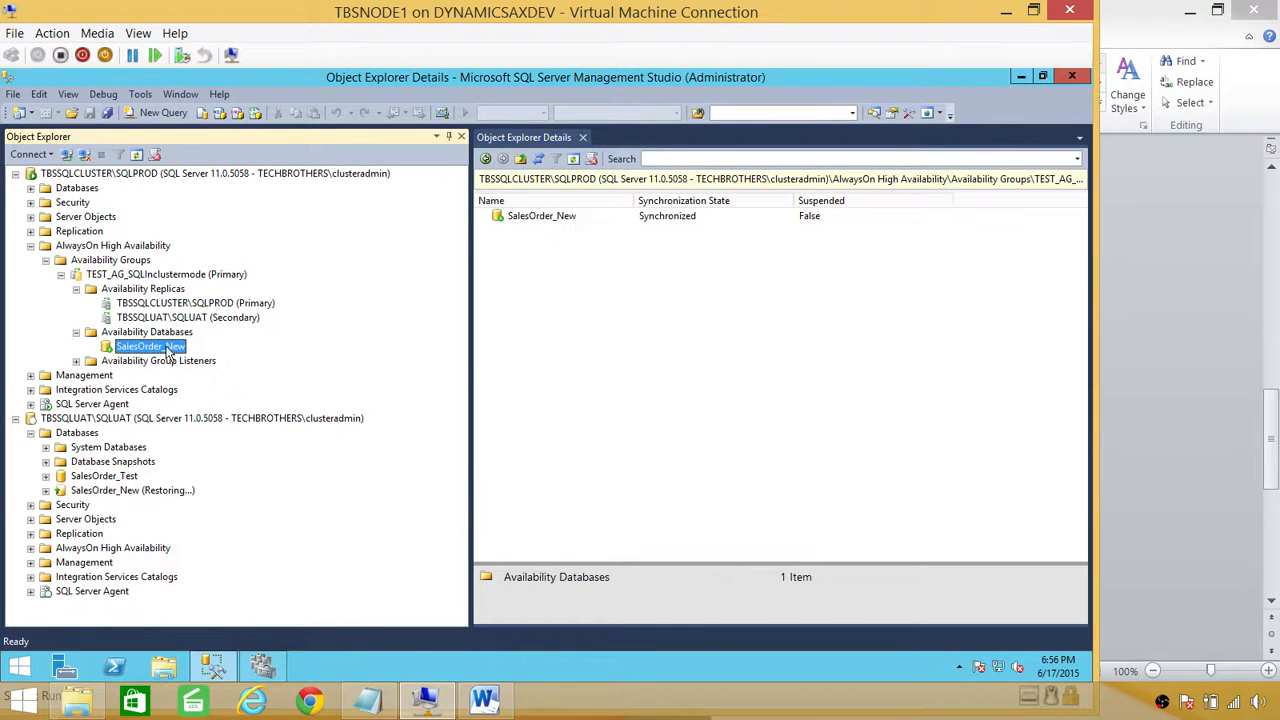
# Step: Remove SalesOrder_New from the TEST_AG_SQLInclustermode availability group
pyautogui.rightClick(170, 350)
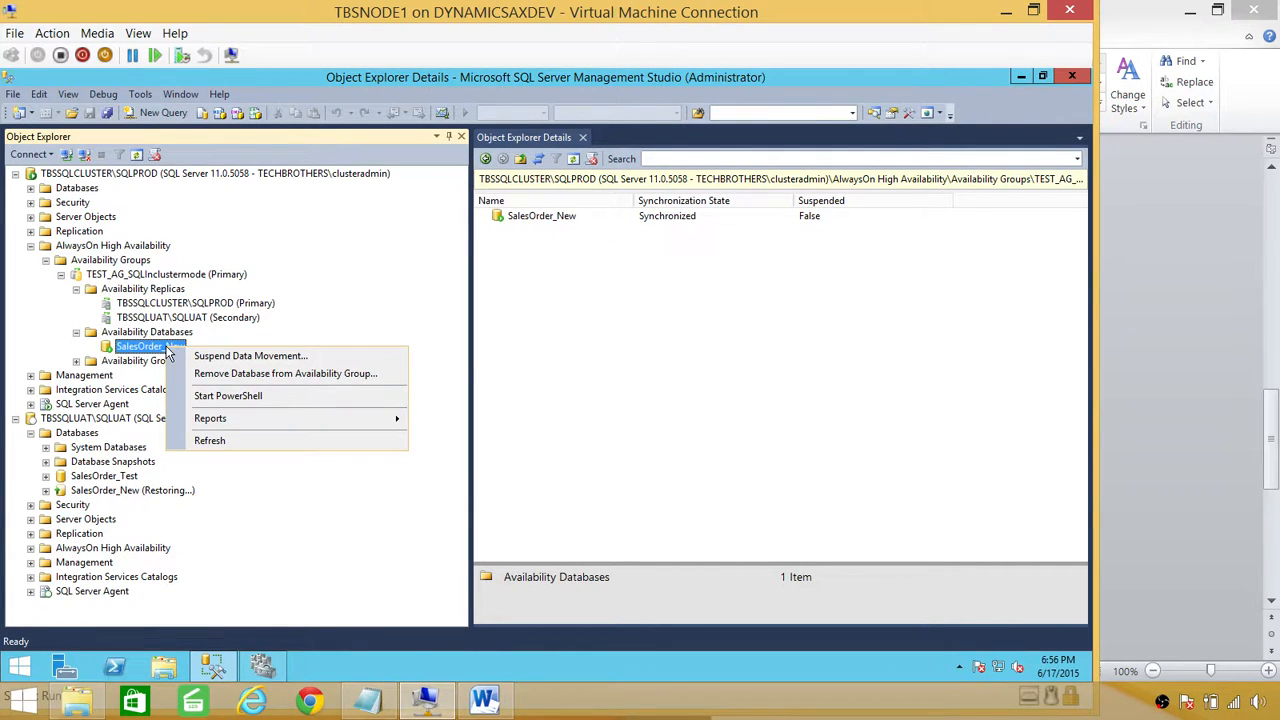
pyautogui.click(288, 376)
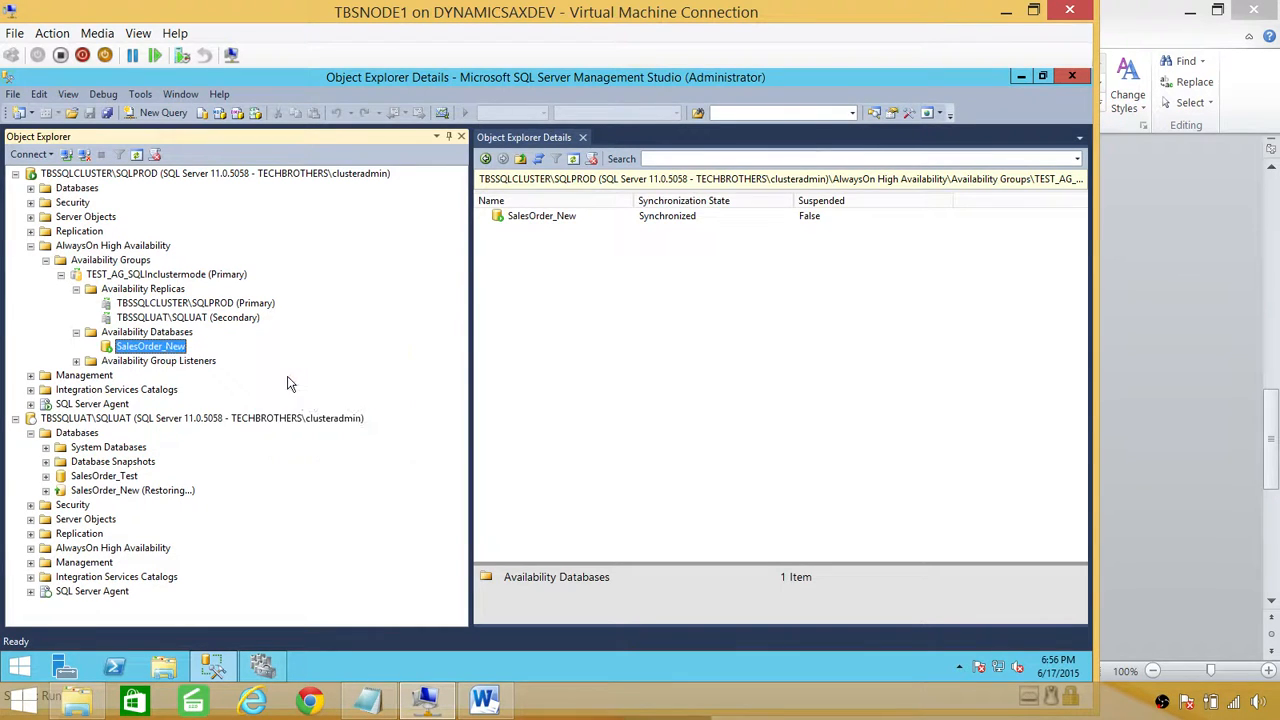
pyautogui.click(700, 588)
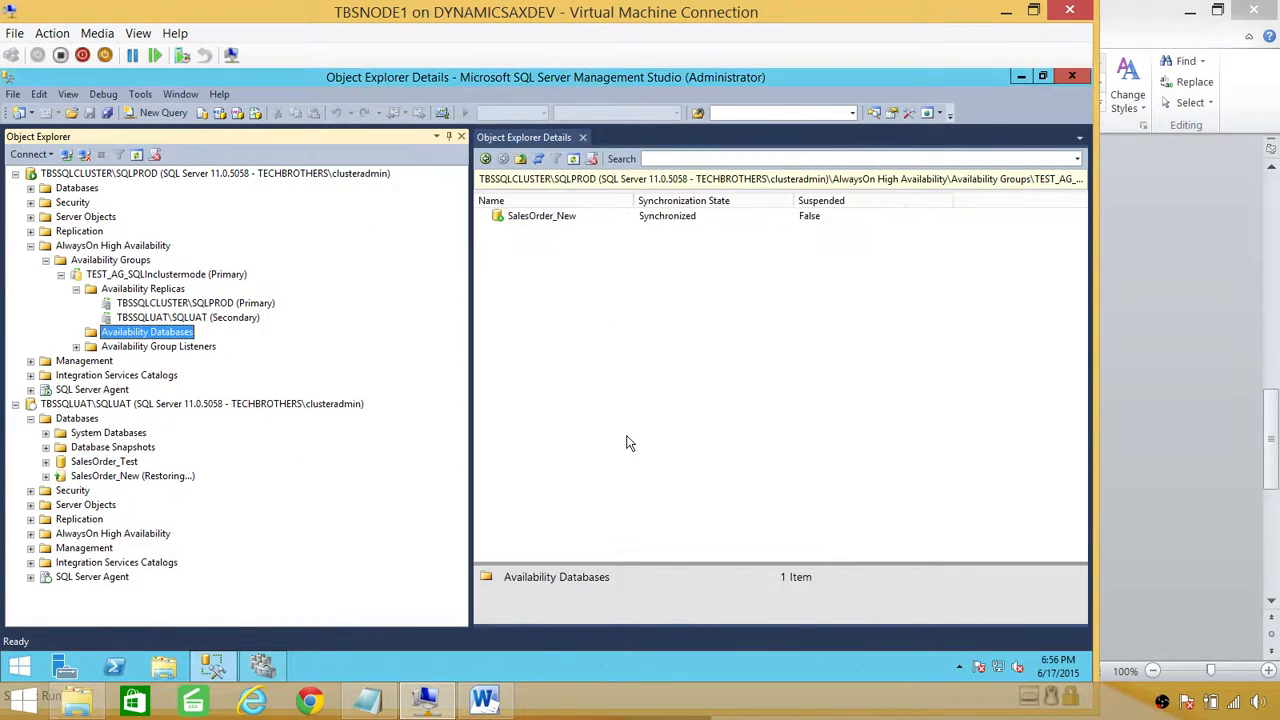
pyautogui.rightClick(156, 332)
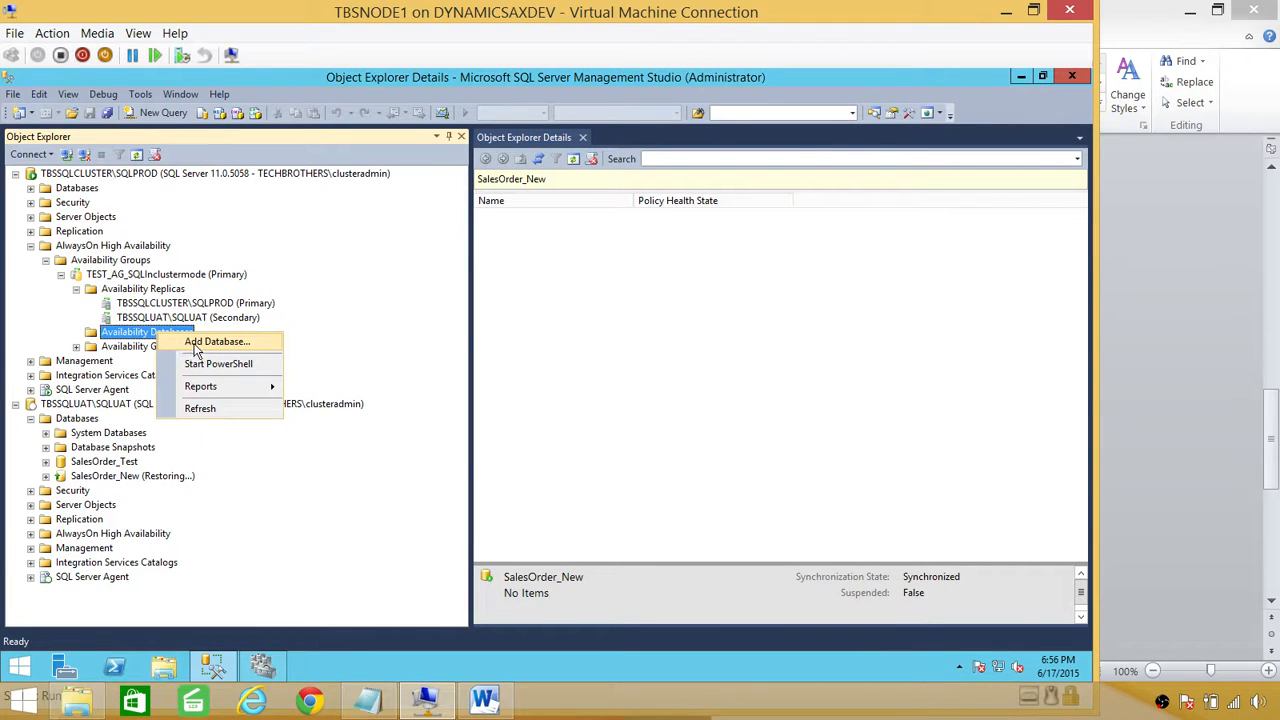
# Step: Select SalesOrder_New for the availability group with Join only data synchronization
pyautogui.click(200, 342)
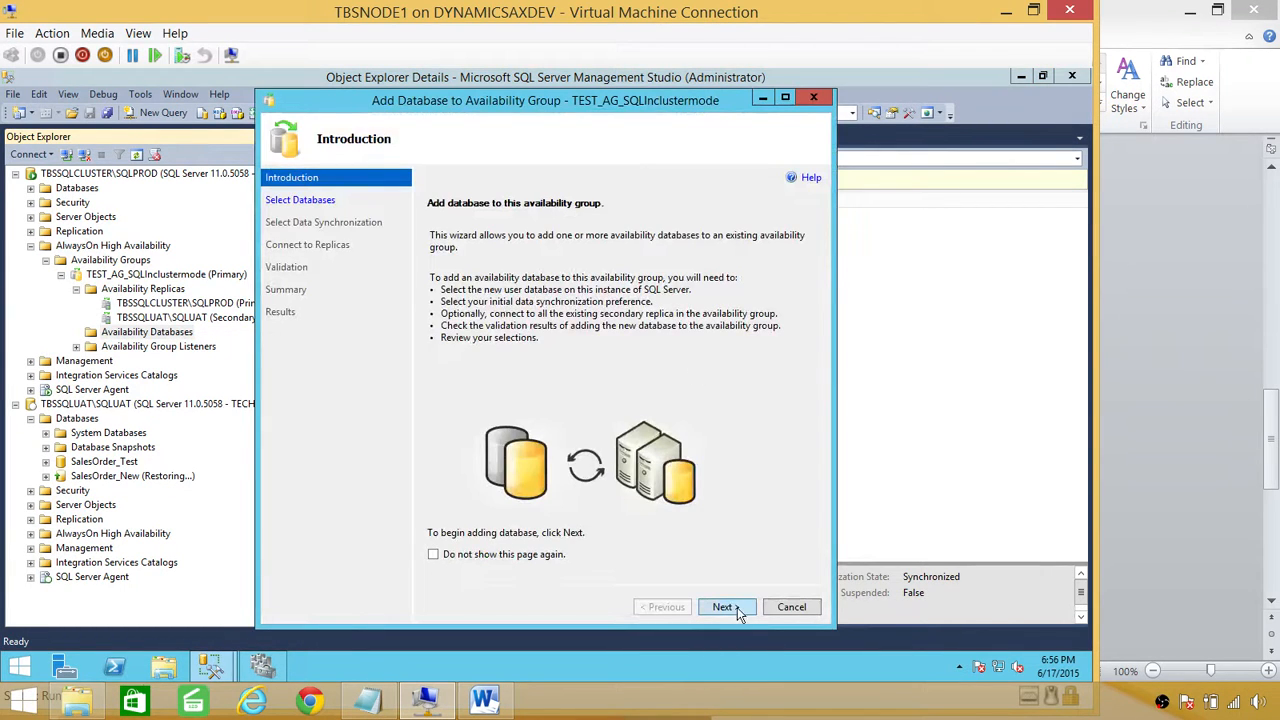
pyautogui.click(735, 607)
pyautogui.click(435, 280)
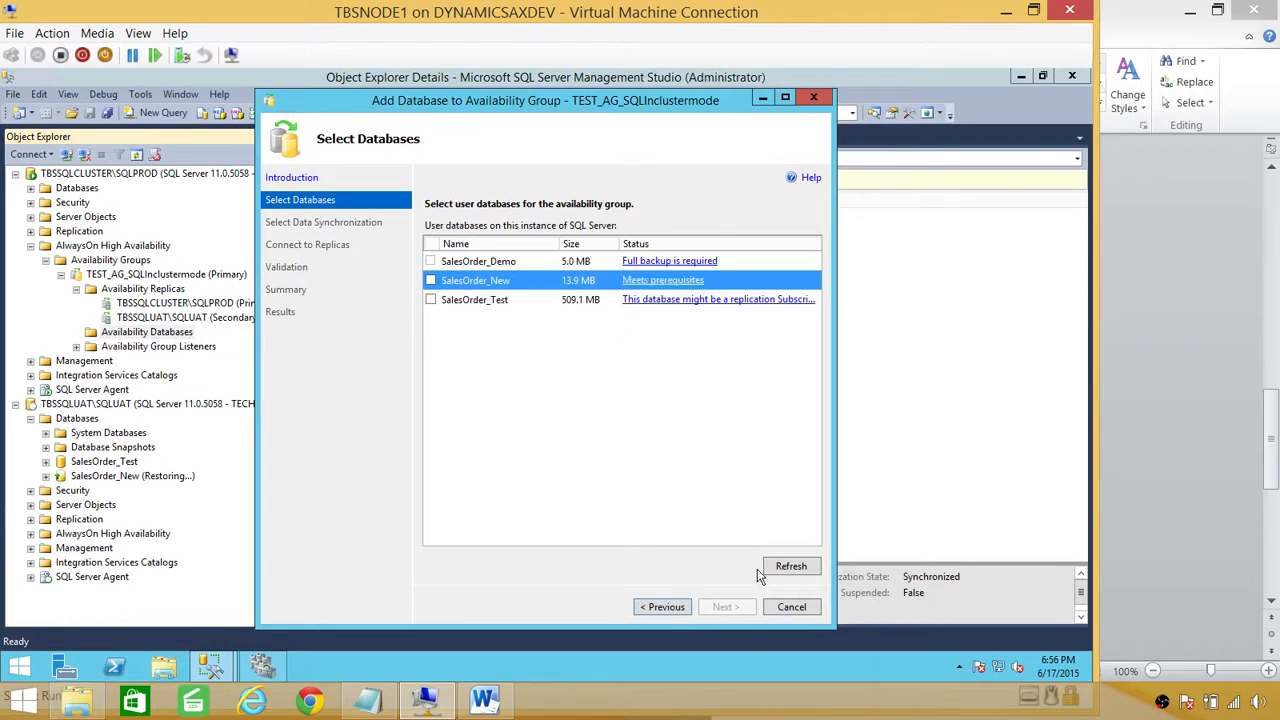
pyautogui.click(431, 280)
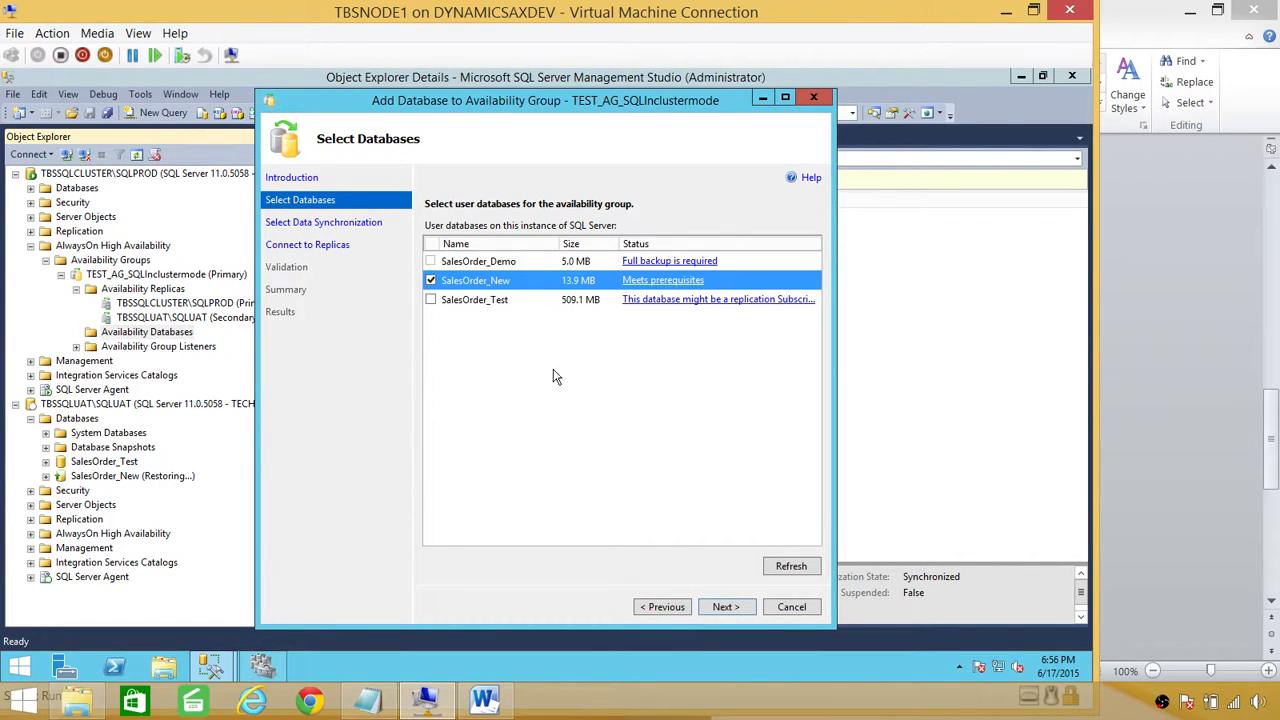
pyautogui.click(716, 612)
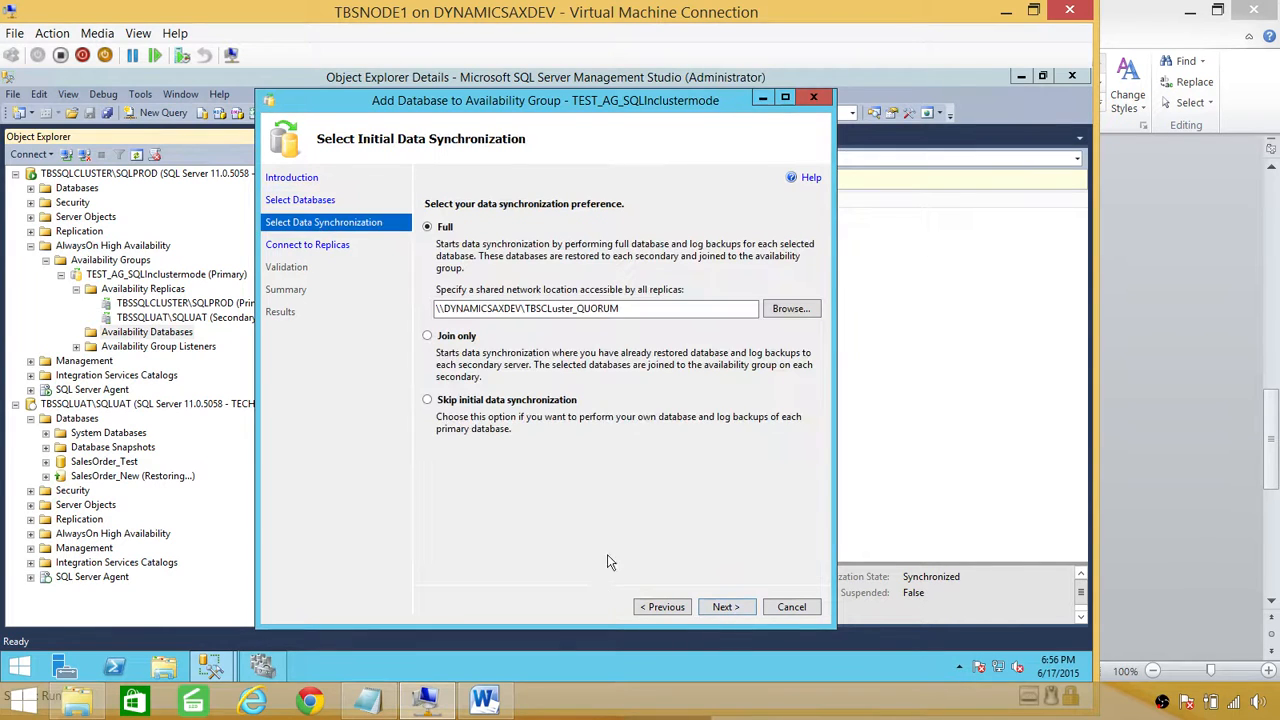
pyautogui.click(458, 337)
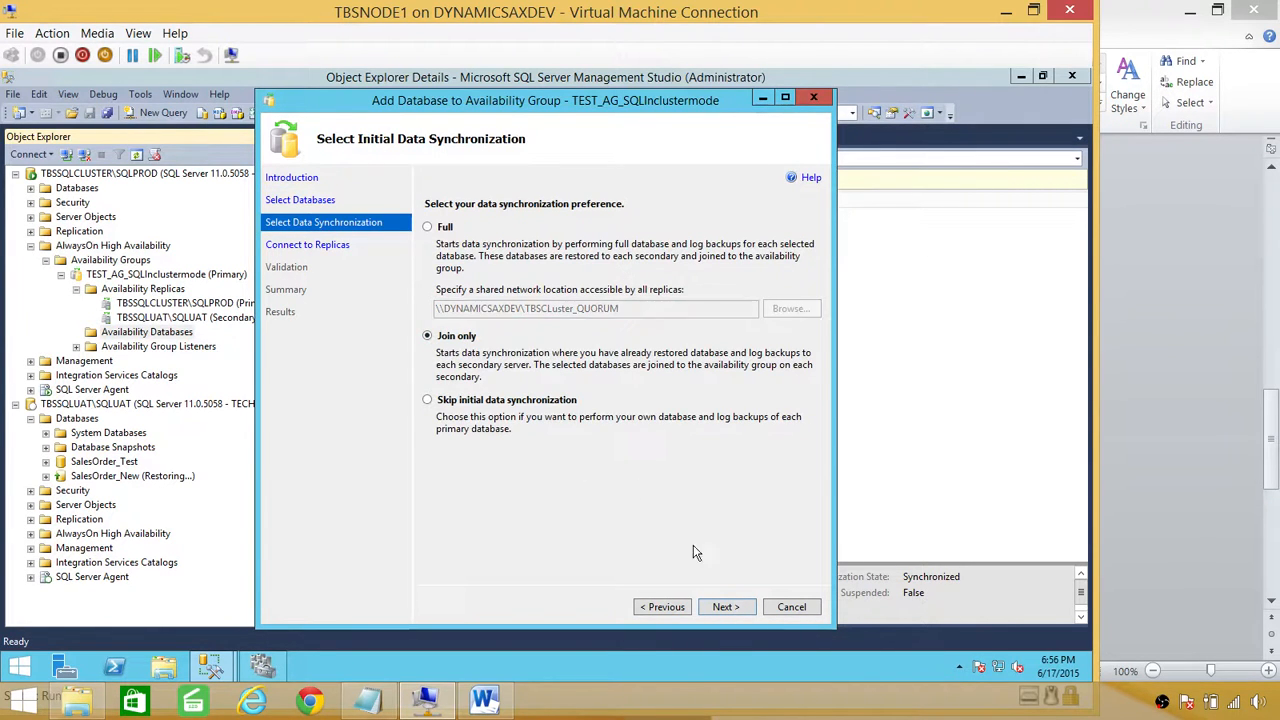
pyautogui.click(726, 607)
# Step: Connect to SQLUAT, pass validation and summary, and complete the SalesOrder_New join
pyautogui.click(798, 280)
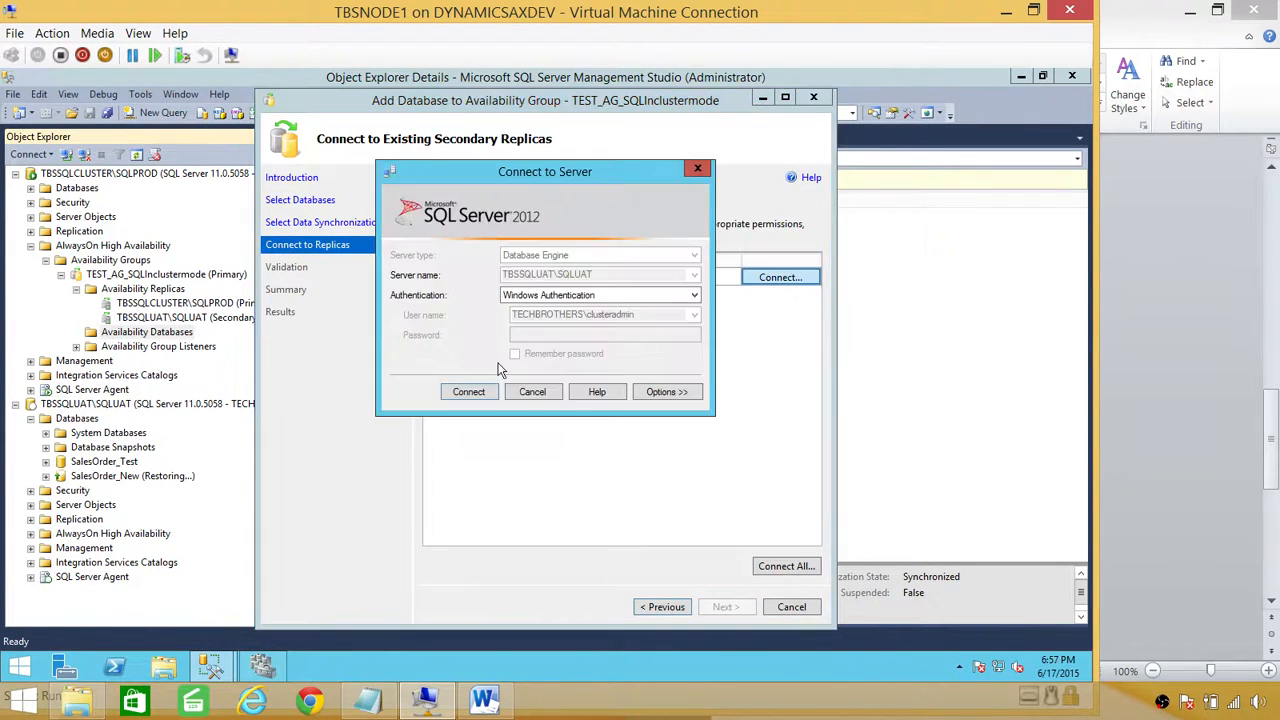
pyautogui.click(476, 390)
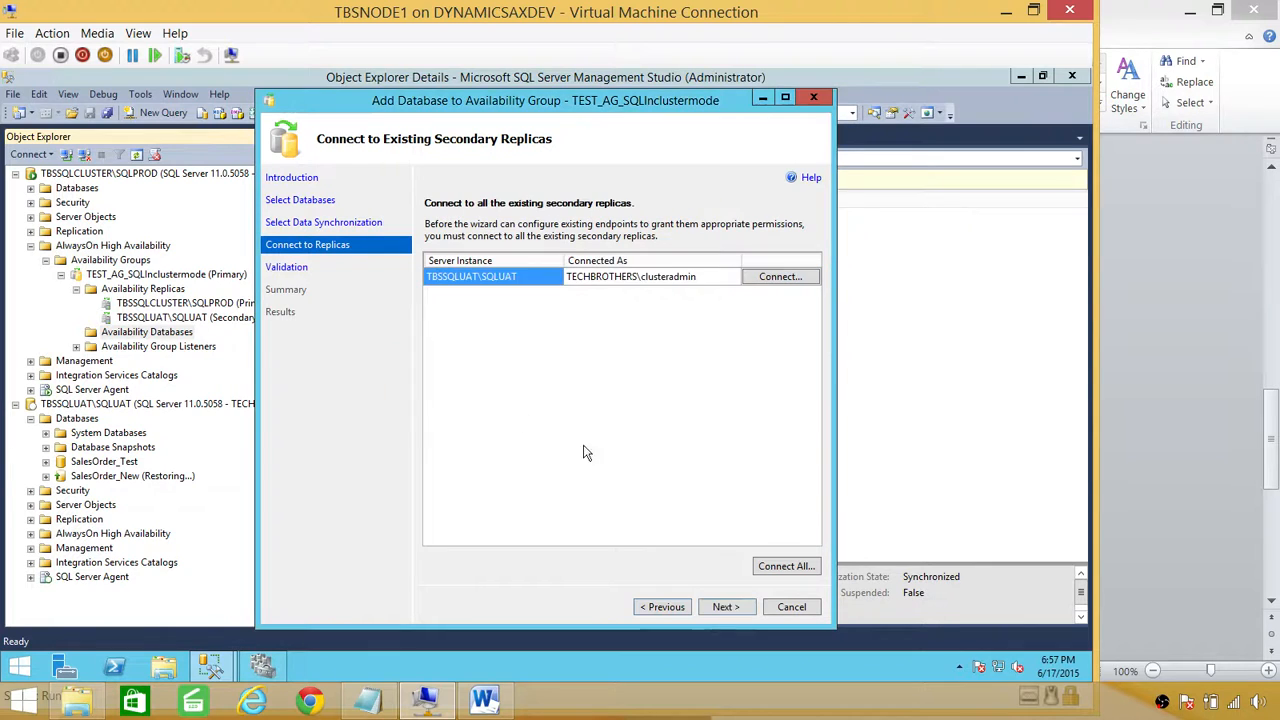
pyautogui.click(724, 606)
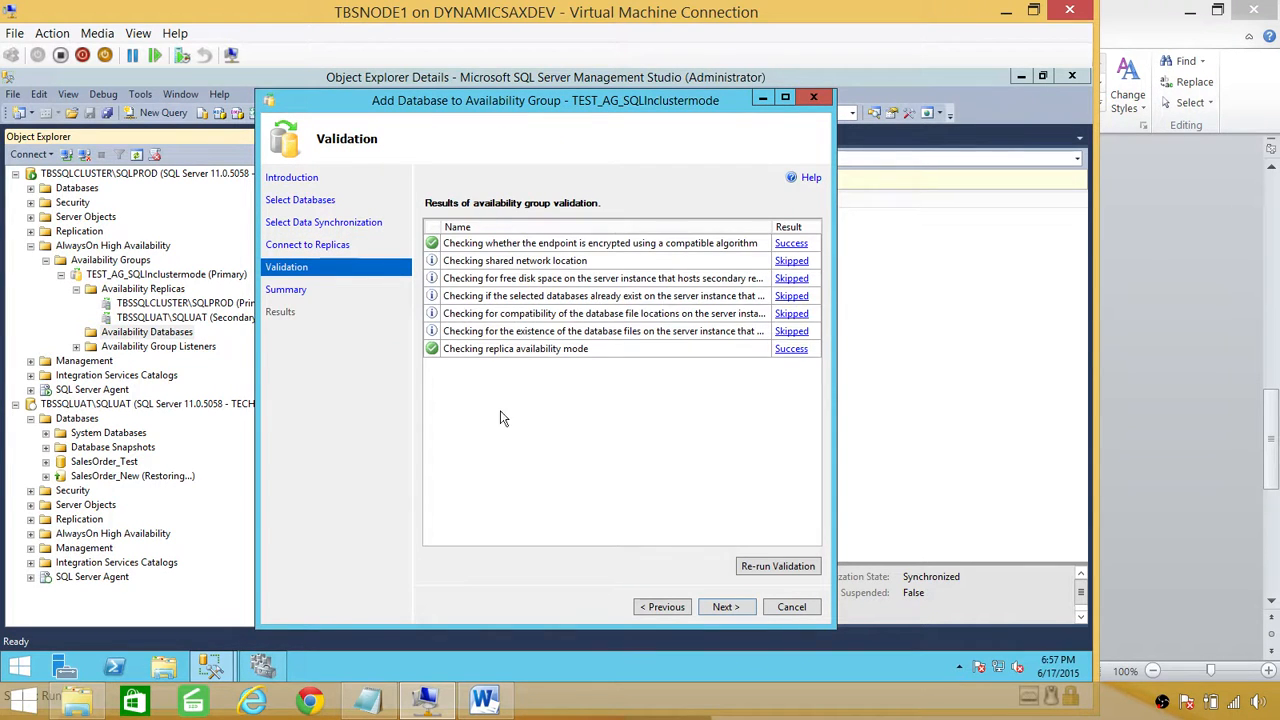
pyautogui.click(727, 606)
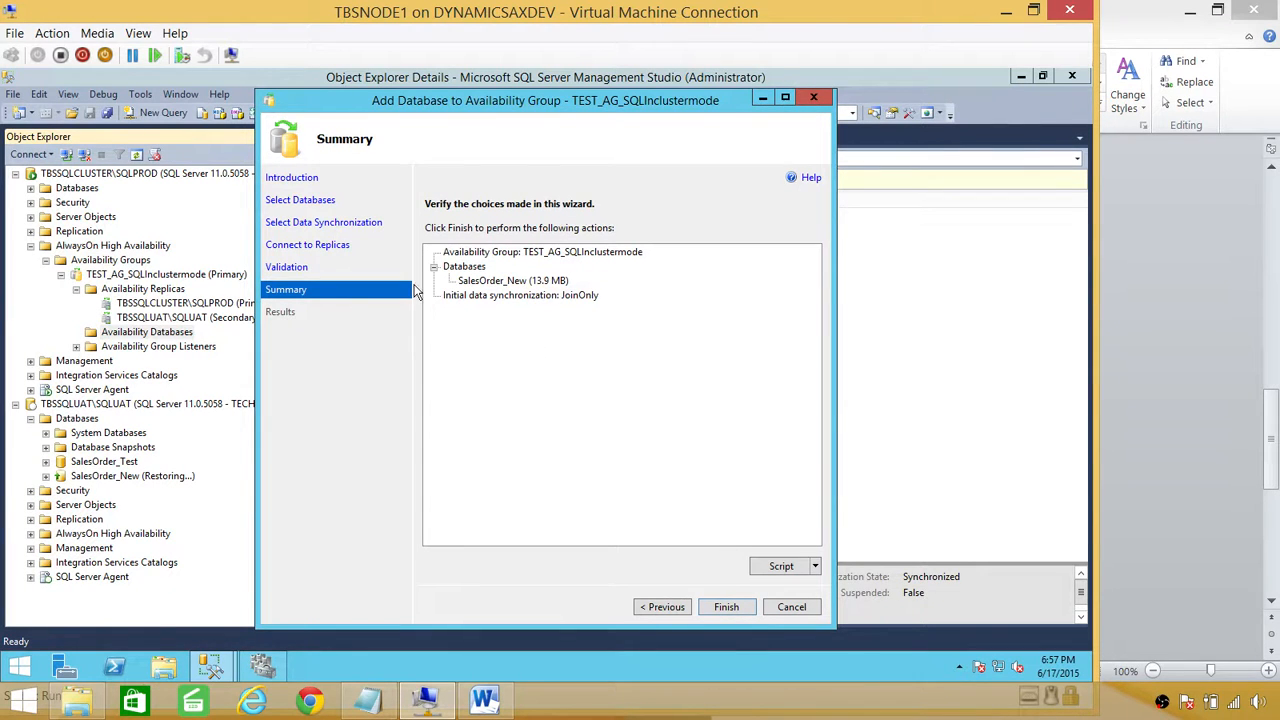
pyautogui.click(727, 607)
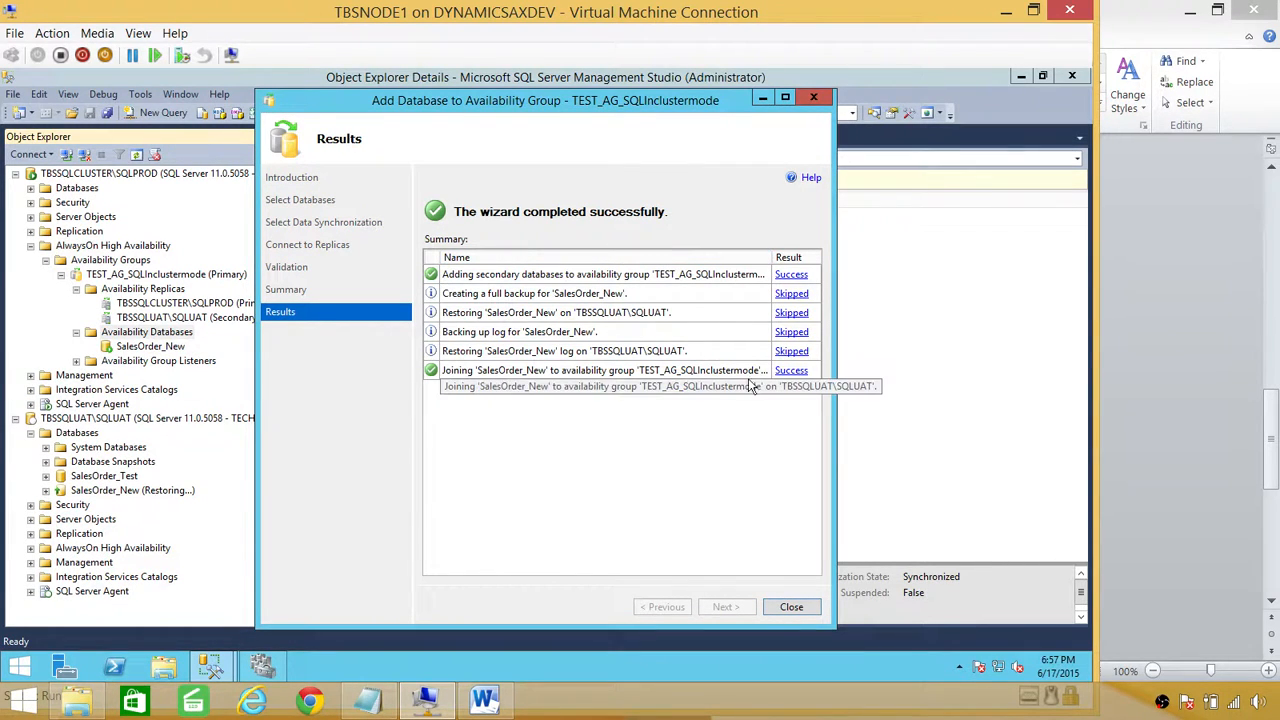
pyautogui.click(791, 607)
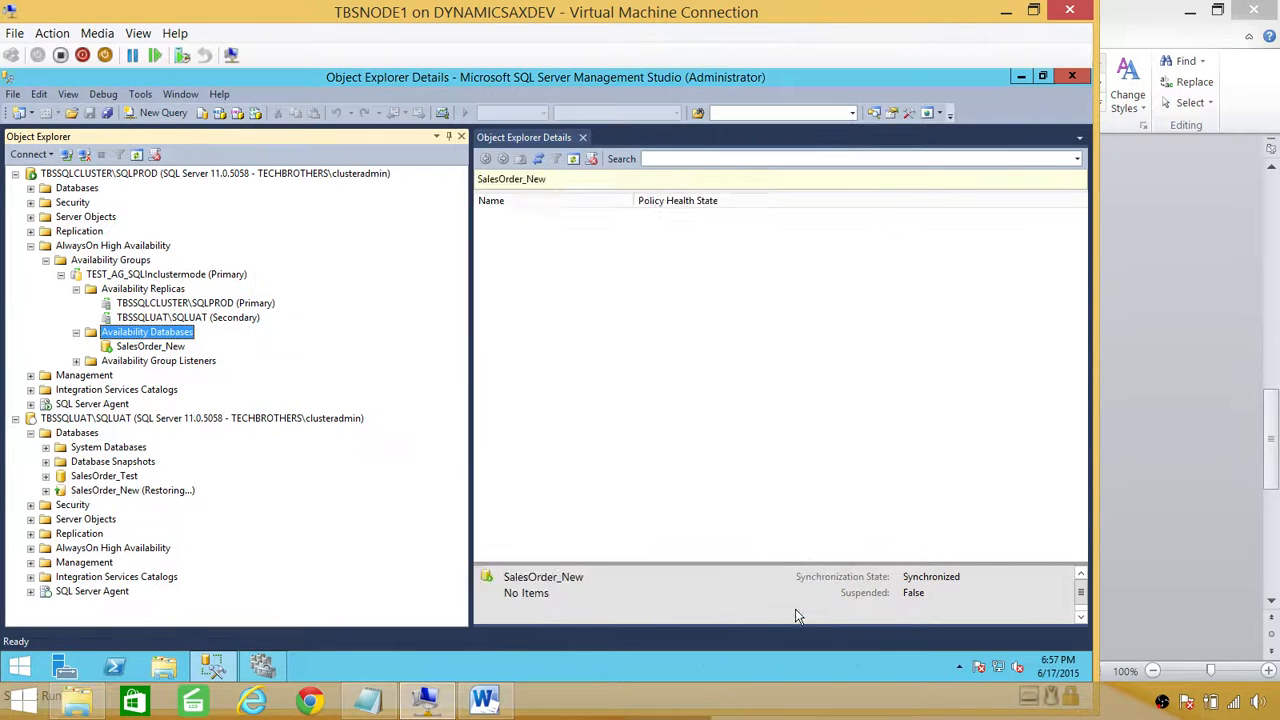
# Step: Refresh SQLUAT's databases, confirm SalesOrder_New is Synchronizing, then bring up the TBS_MainScreen notes
pyautogui.rightClick(86, 434)
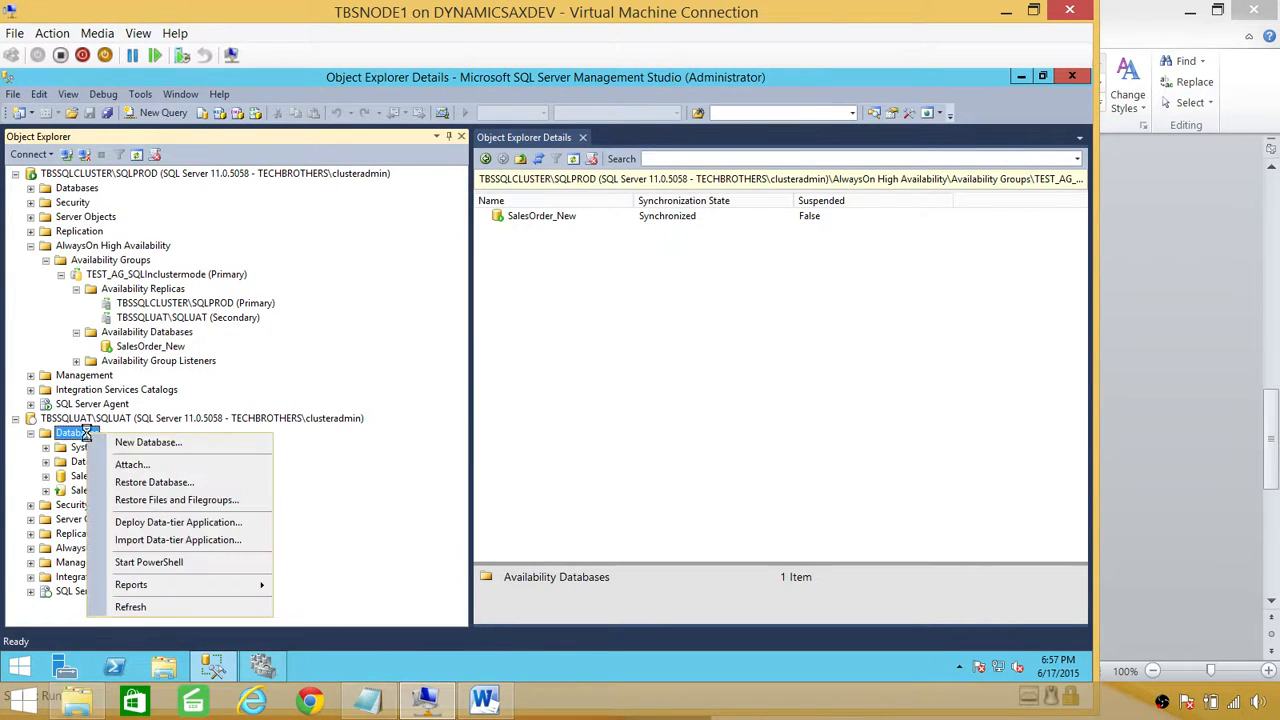
pyautogui.click(173, 609)
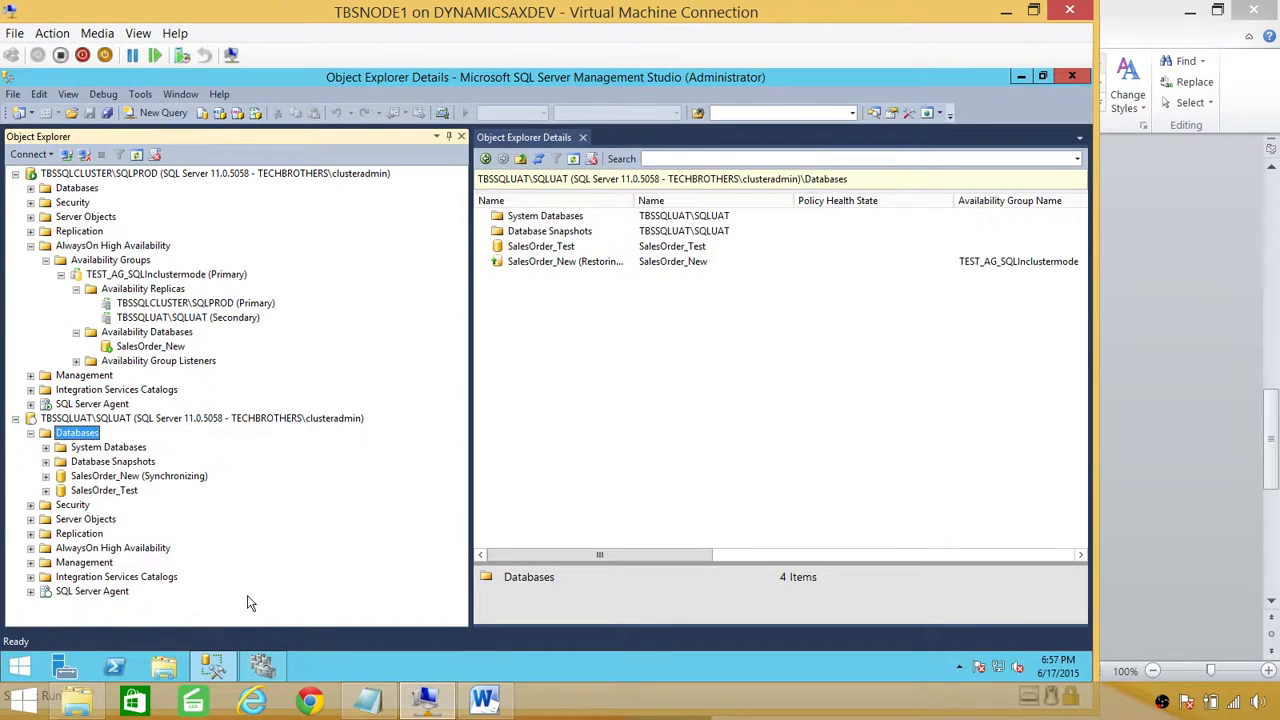
pyautogui.click(120, 477)
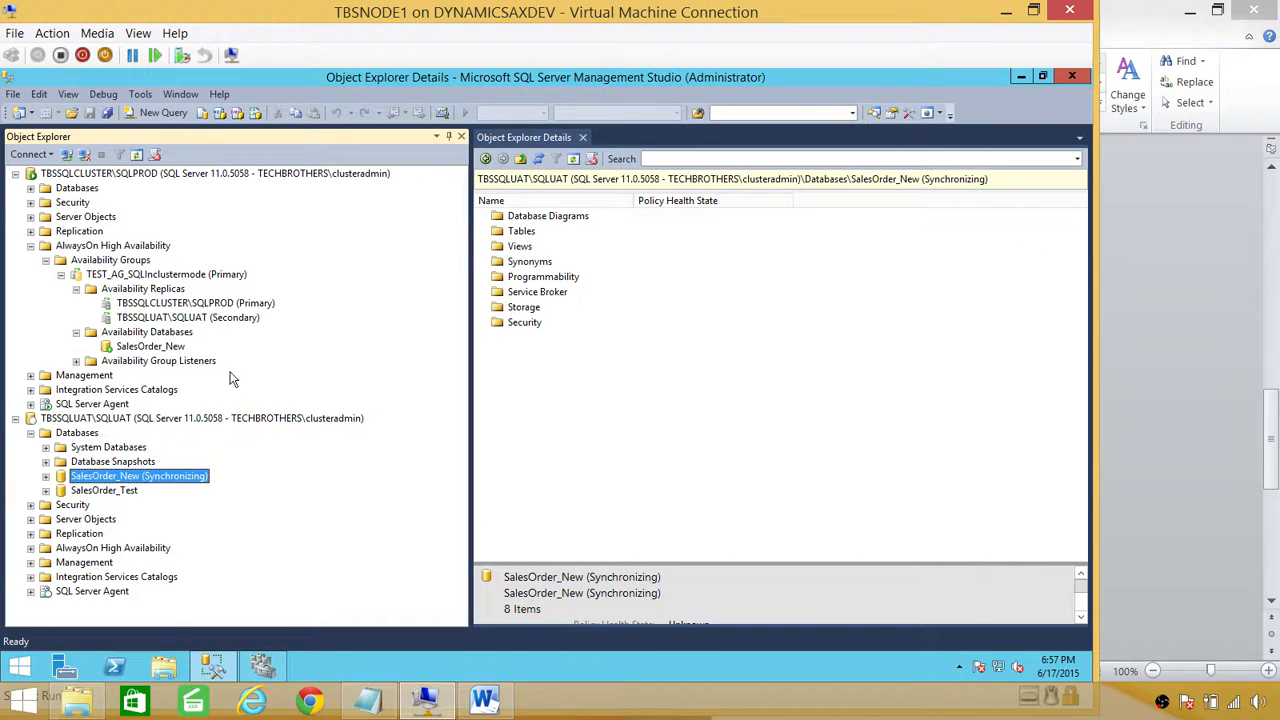
pyautogui.click(150, 347)
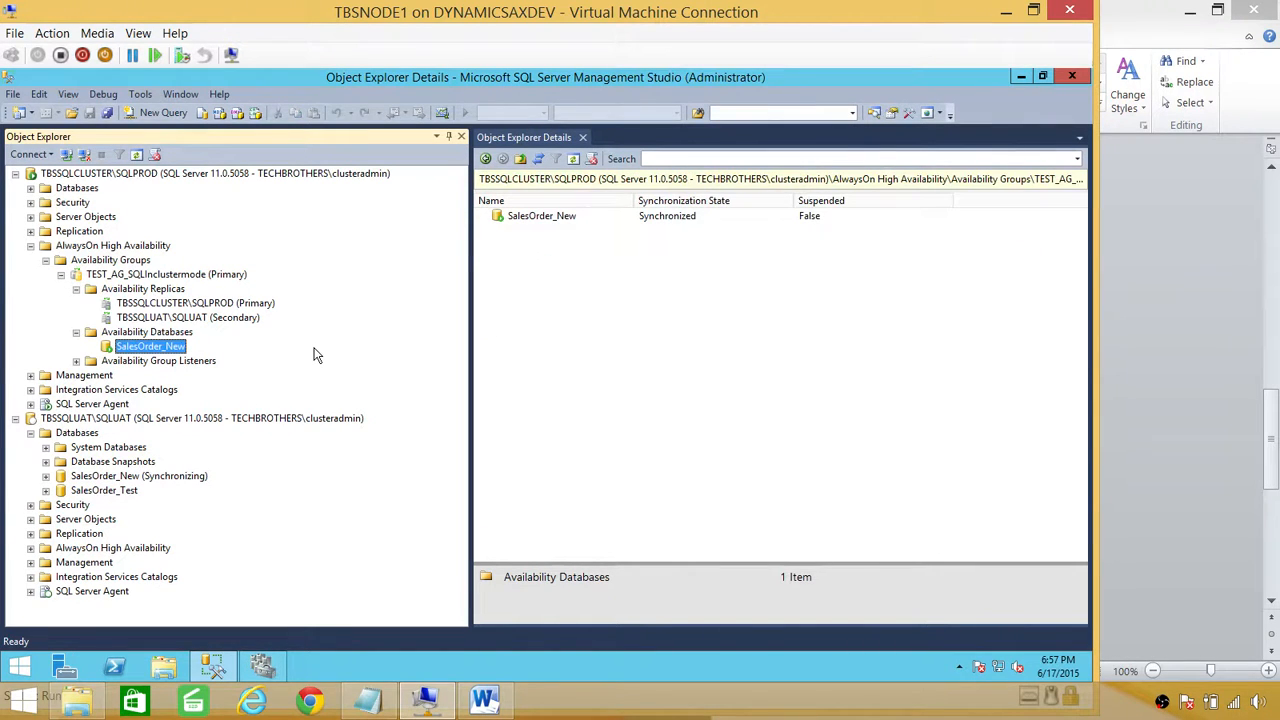
pyautogui.click(369, 700)
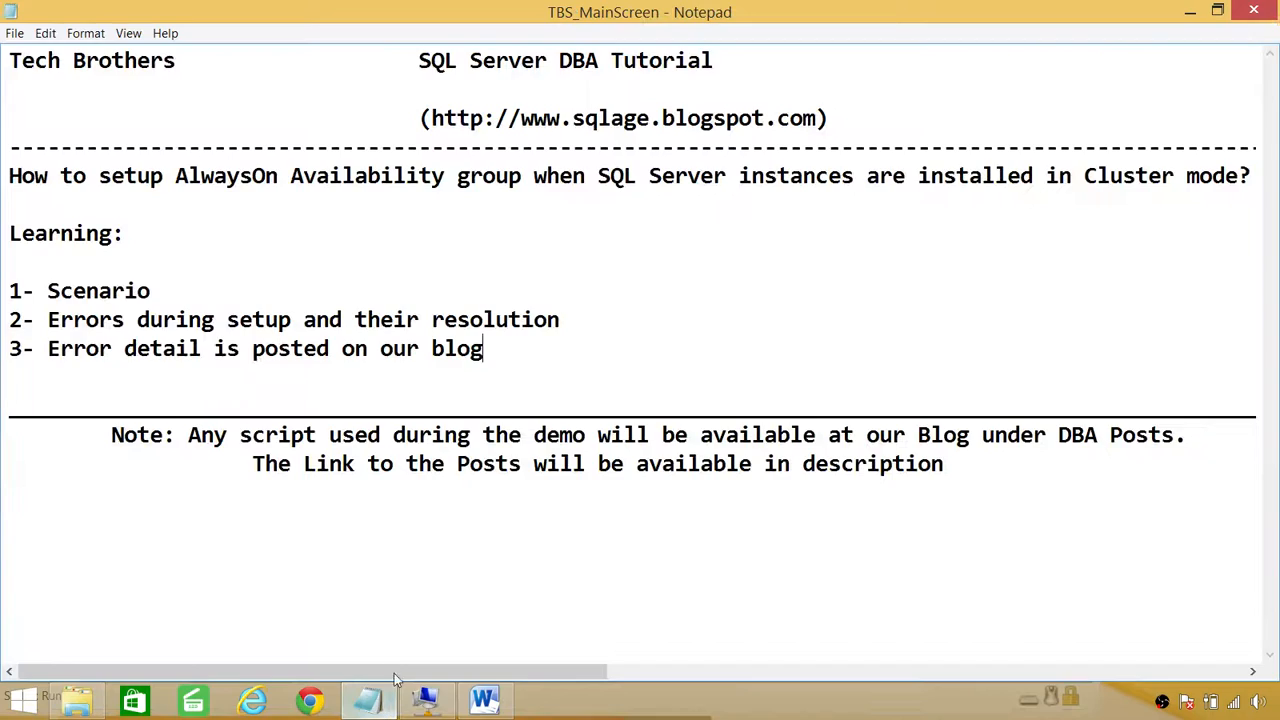
pyautogui.click(484, 700)
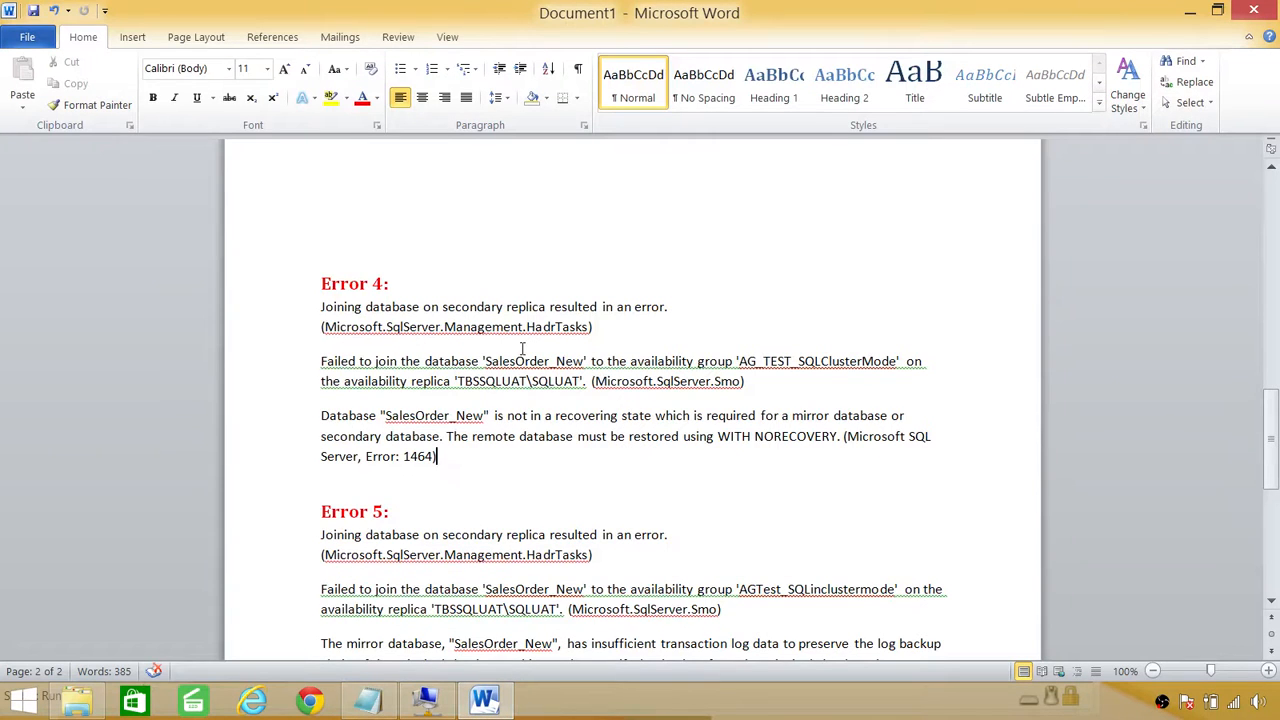
pyautogui.scroll(-4, 555, 447)
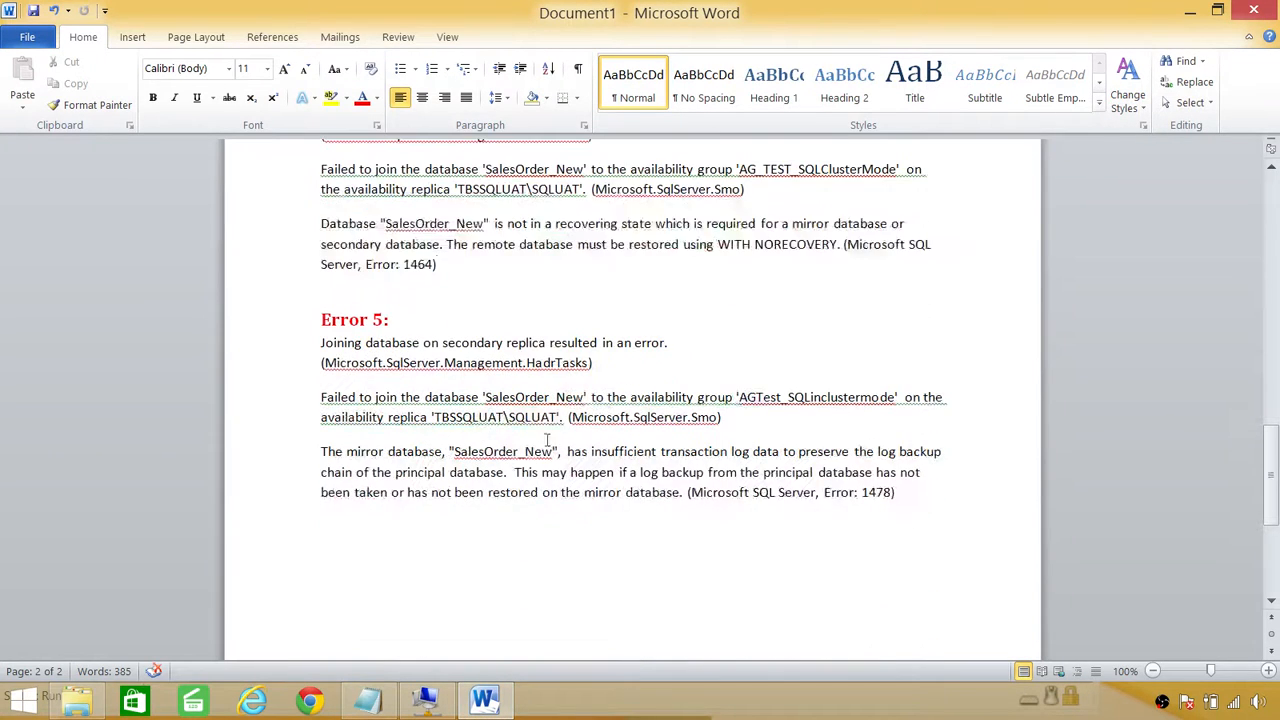
pyautogui.scroll(3, 513, 445)
pyautogui.scroll(20, 513, 445)
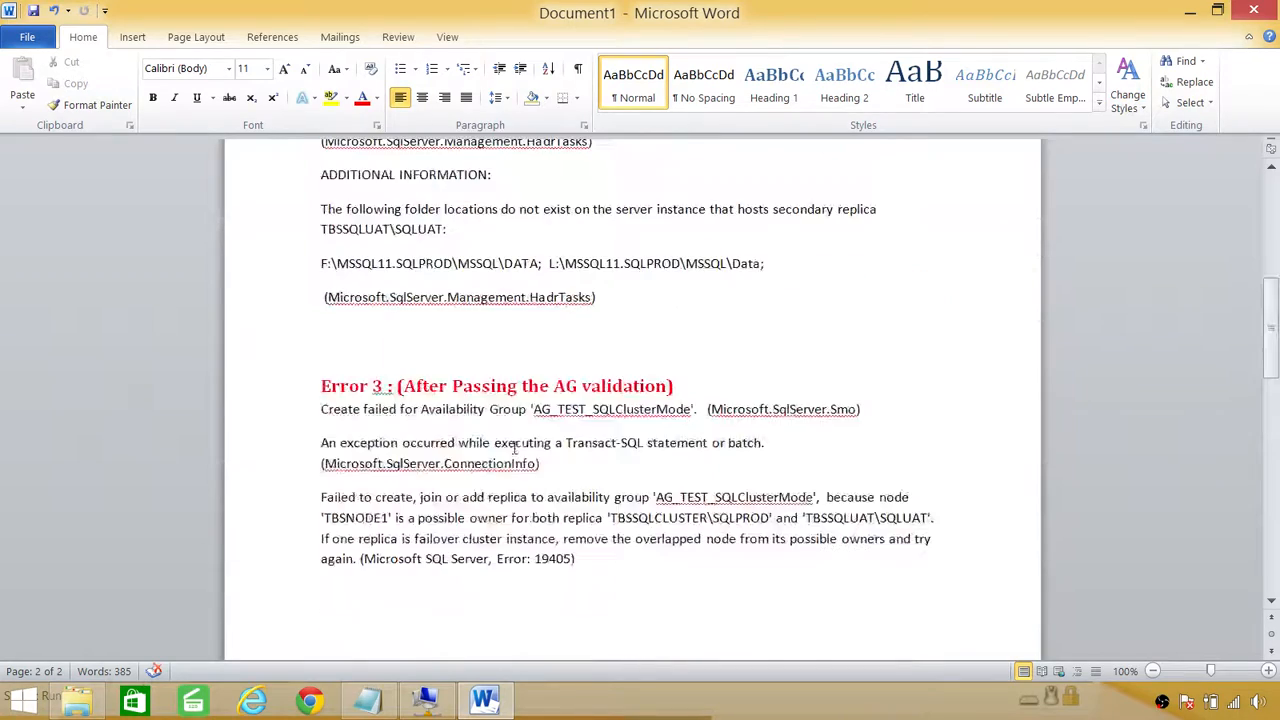
pyautogui.scroll(1, 515, 437)
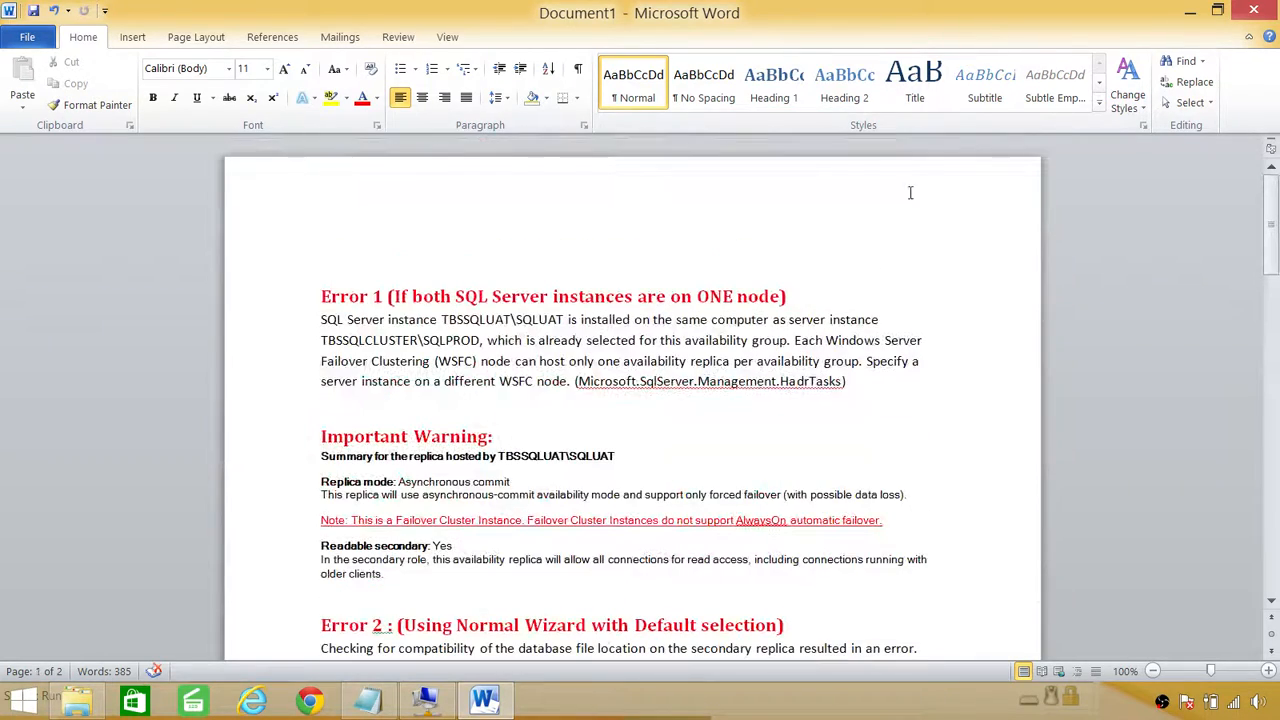
pyautogui.click(1190, 14)
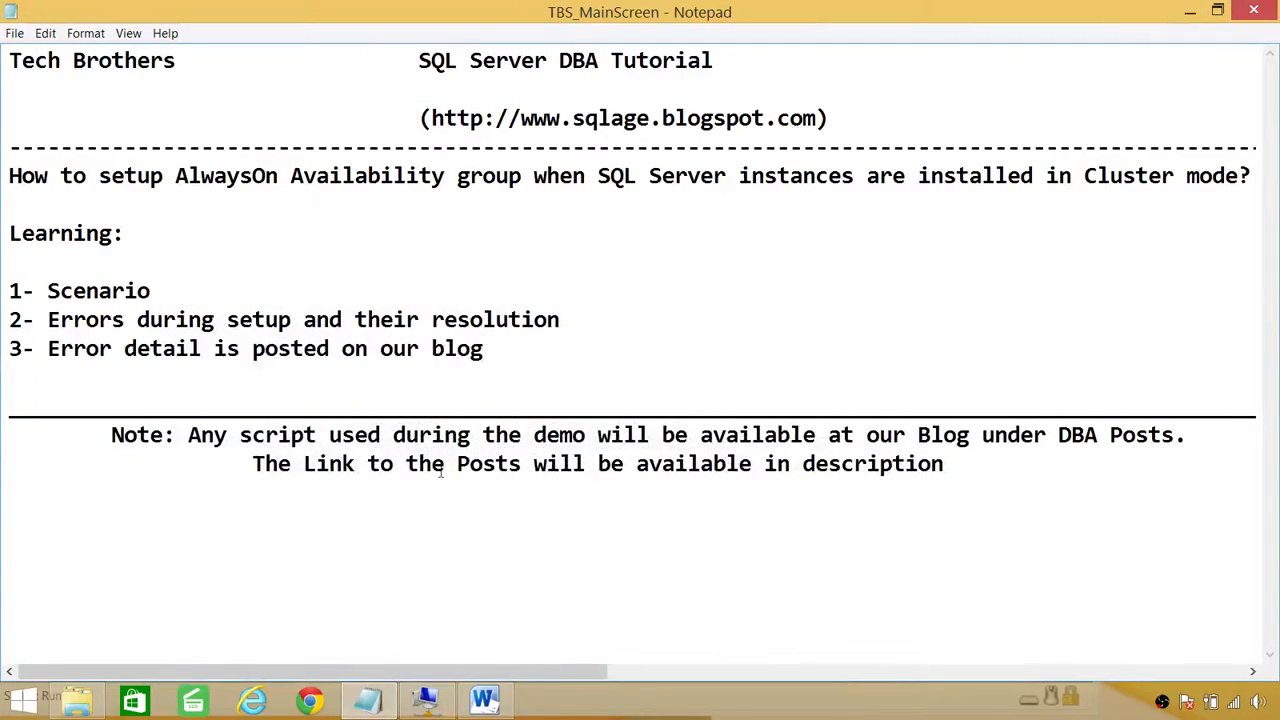